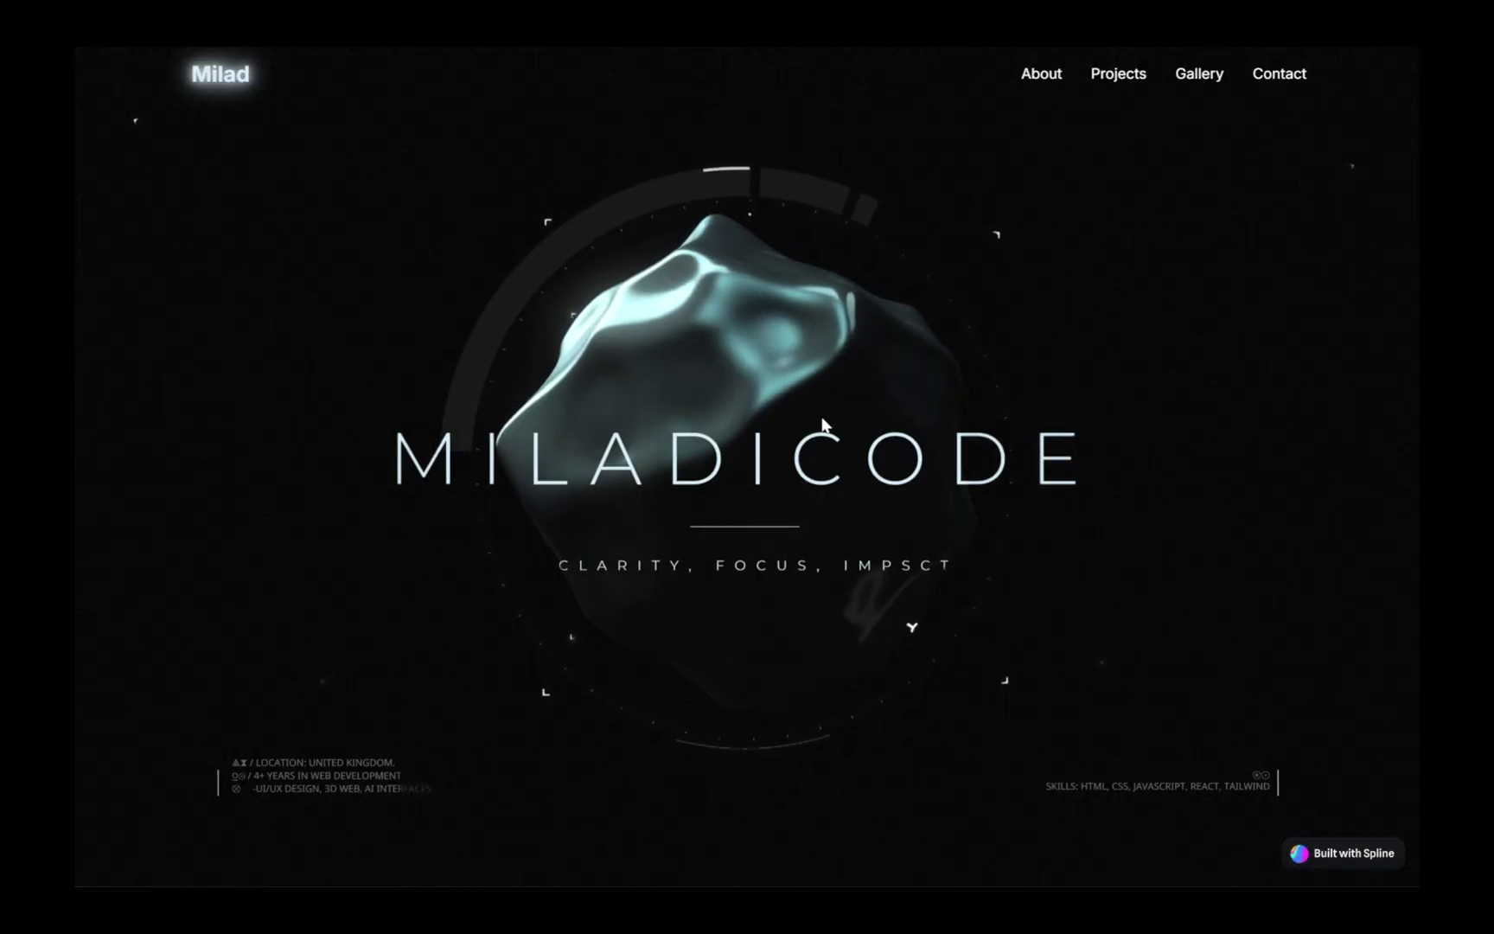
# Step: Scroll through the finished dark portfolio site preview
pyautogui.scroll(-10, 791, 420)
pyautogui.scroll(-20, 792, 422)
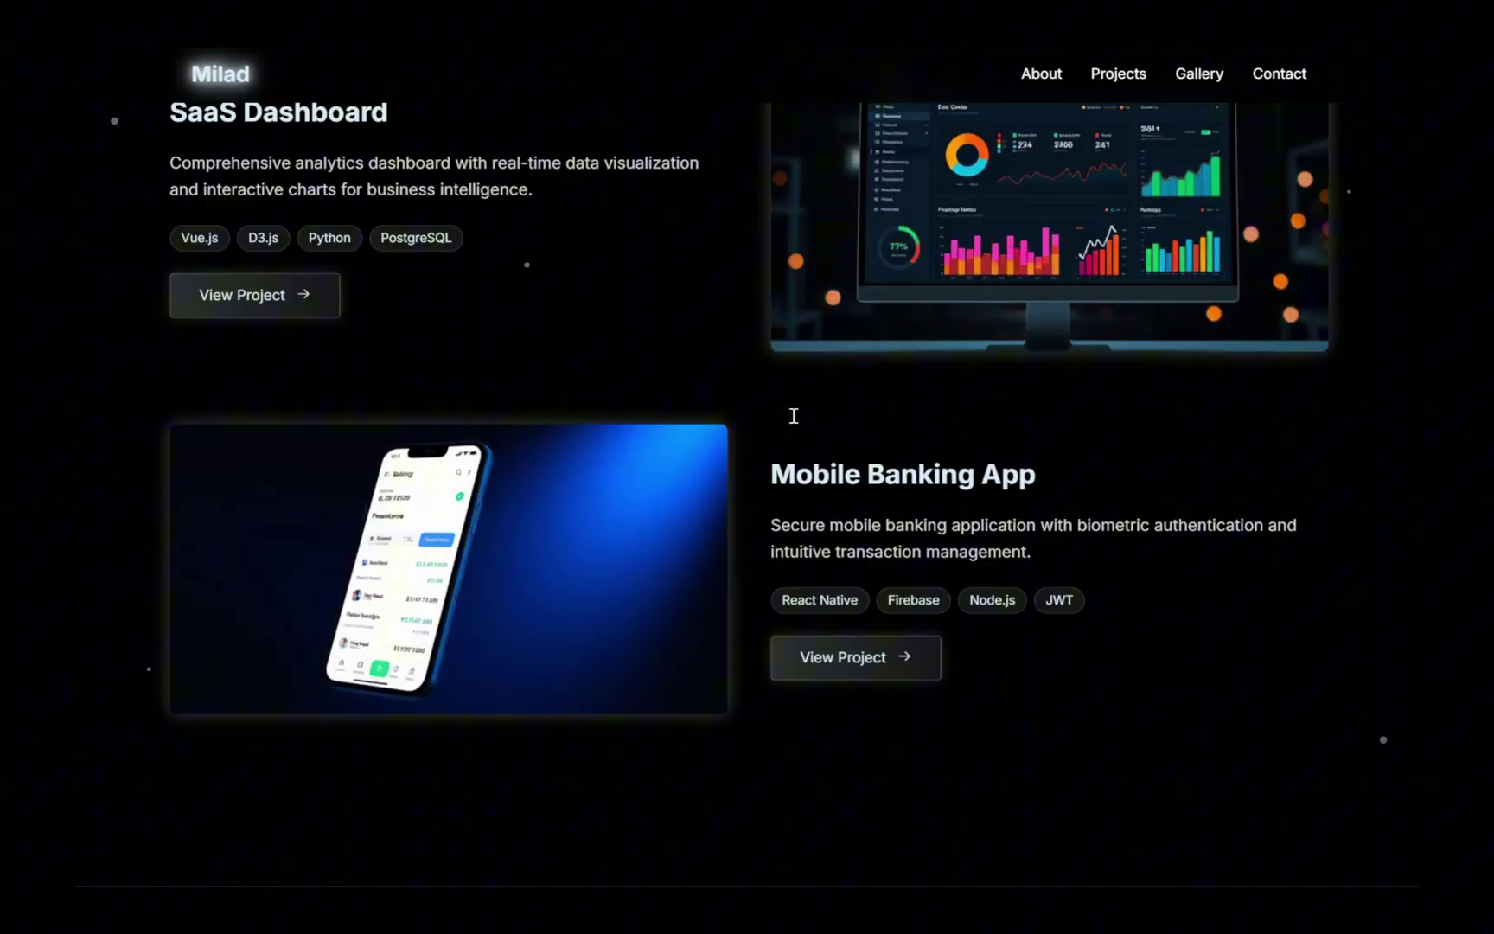
pyautogui.scroll(-5, 791, 413)
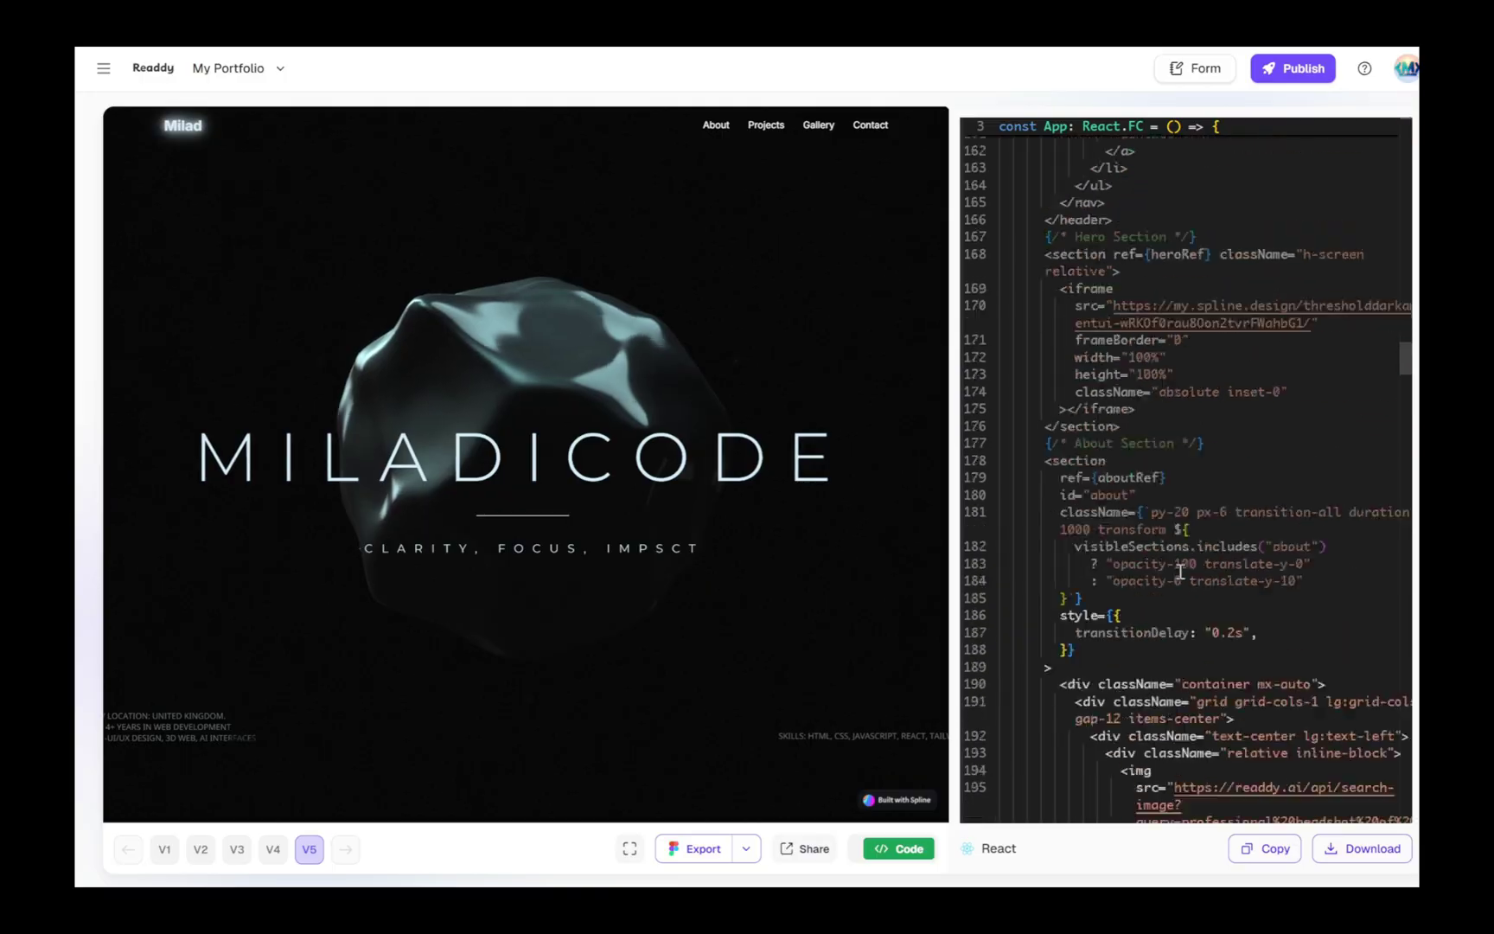
pyautogui.scroll(-15, 1180, 574)
pyautogui.scroll(-10, 1180, 574)
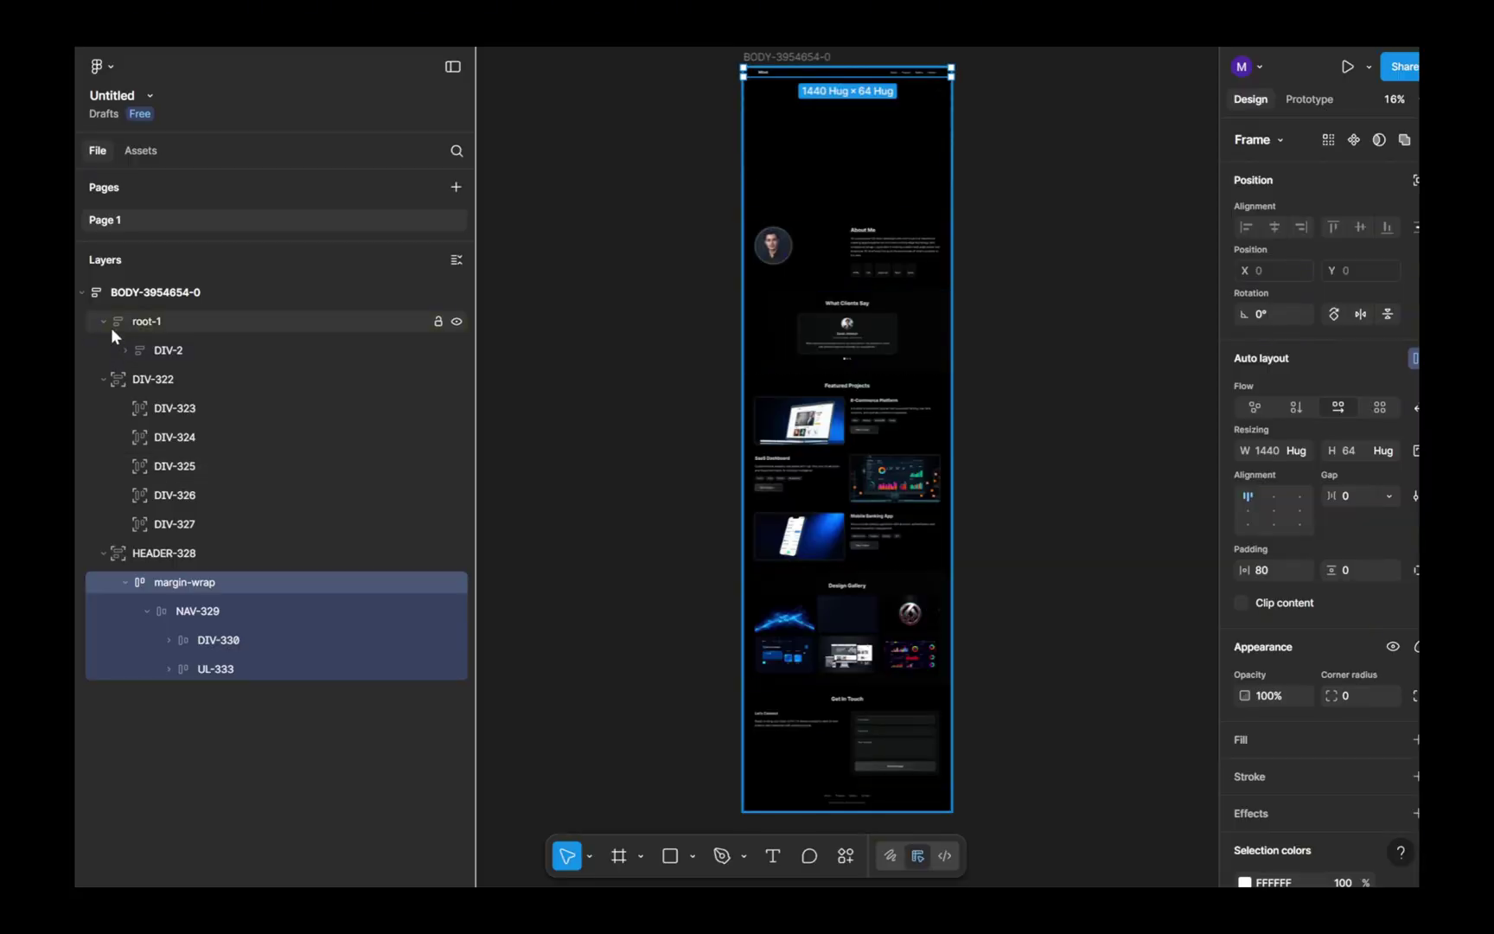
# Step: Inspect the Figma export's layers: the DIV-2 group, about-5 and Design Gallery frames
pyautogui.click(125, 349)
pyautogui.click(194, 408)
pyautogui.click(212, 496)
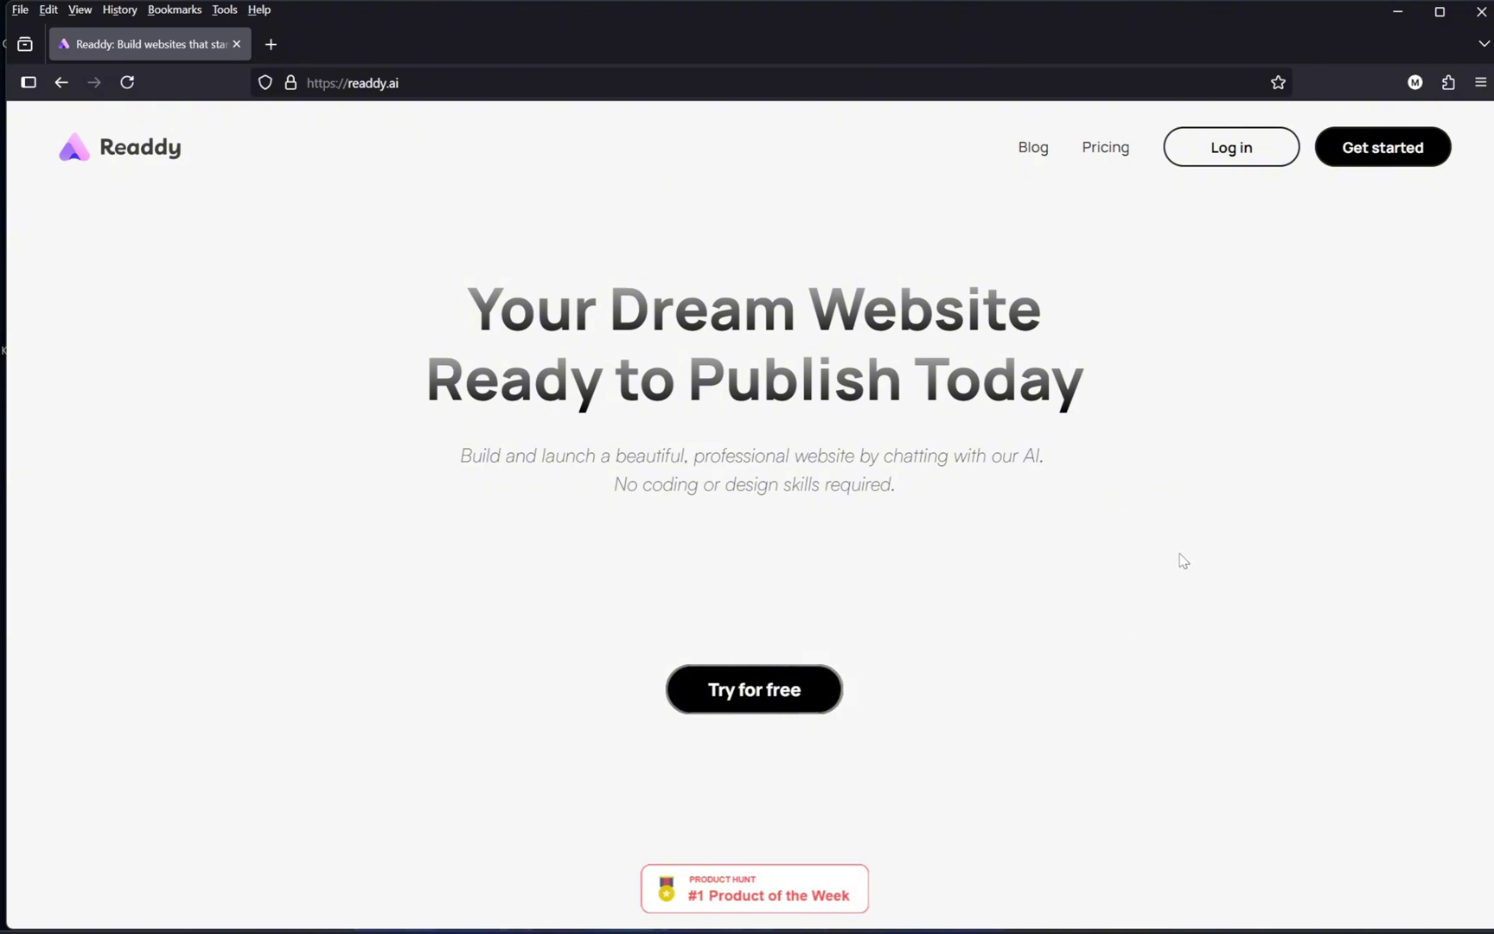
# Step: Start a new Readdy project named 'My Portfolio'
pyautogui.click(1333, 152)
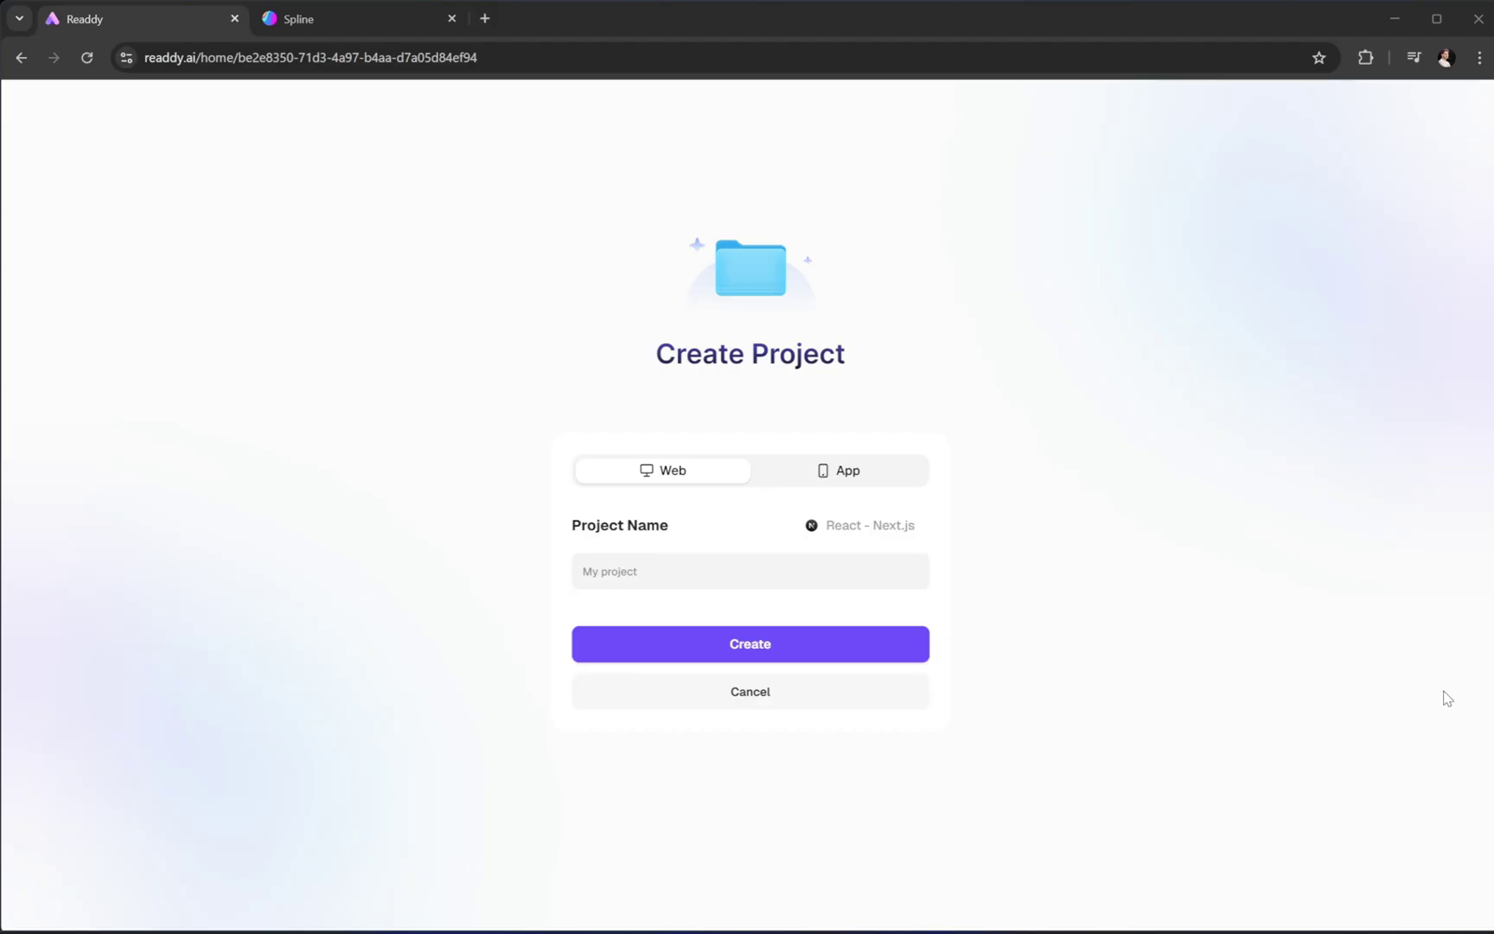
pyautogui.click(683, 564)
pyautogui.write('My Portfolio')
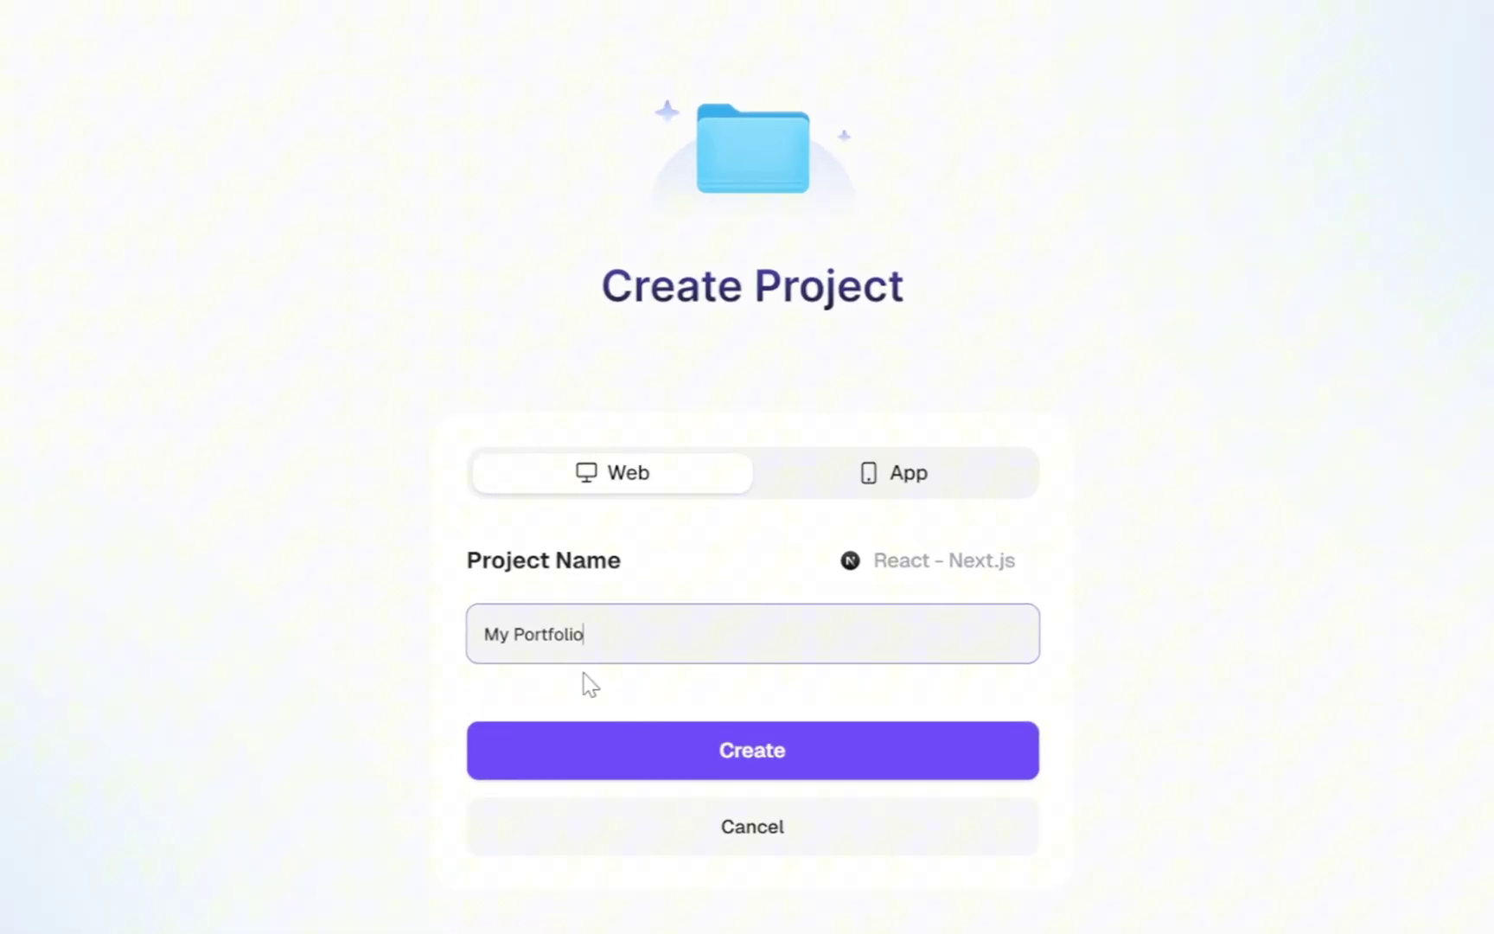
pyautogui.click(622, 475)
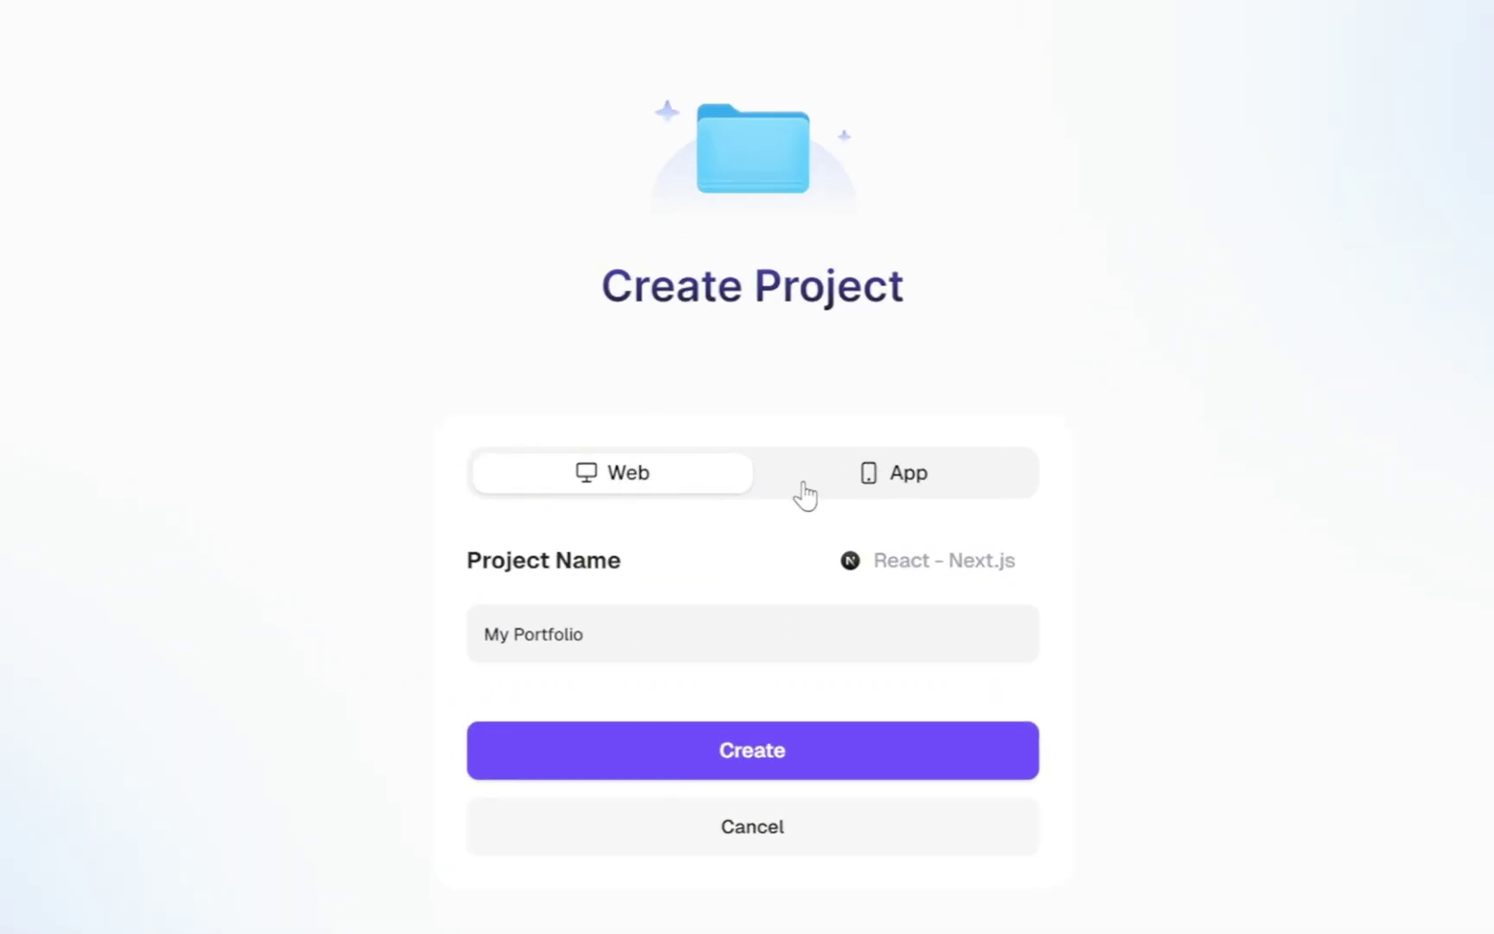
# Step: Keep the Web project type, choose React as the framework, and create the project
pyautogui.click(862, 477)
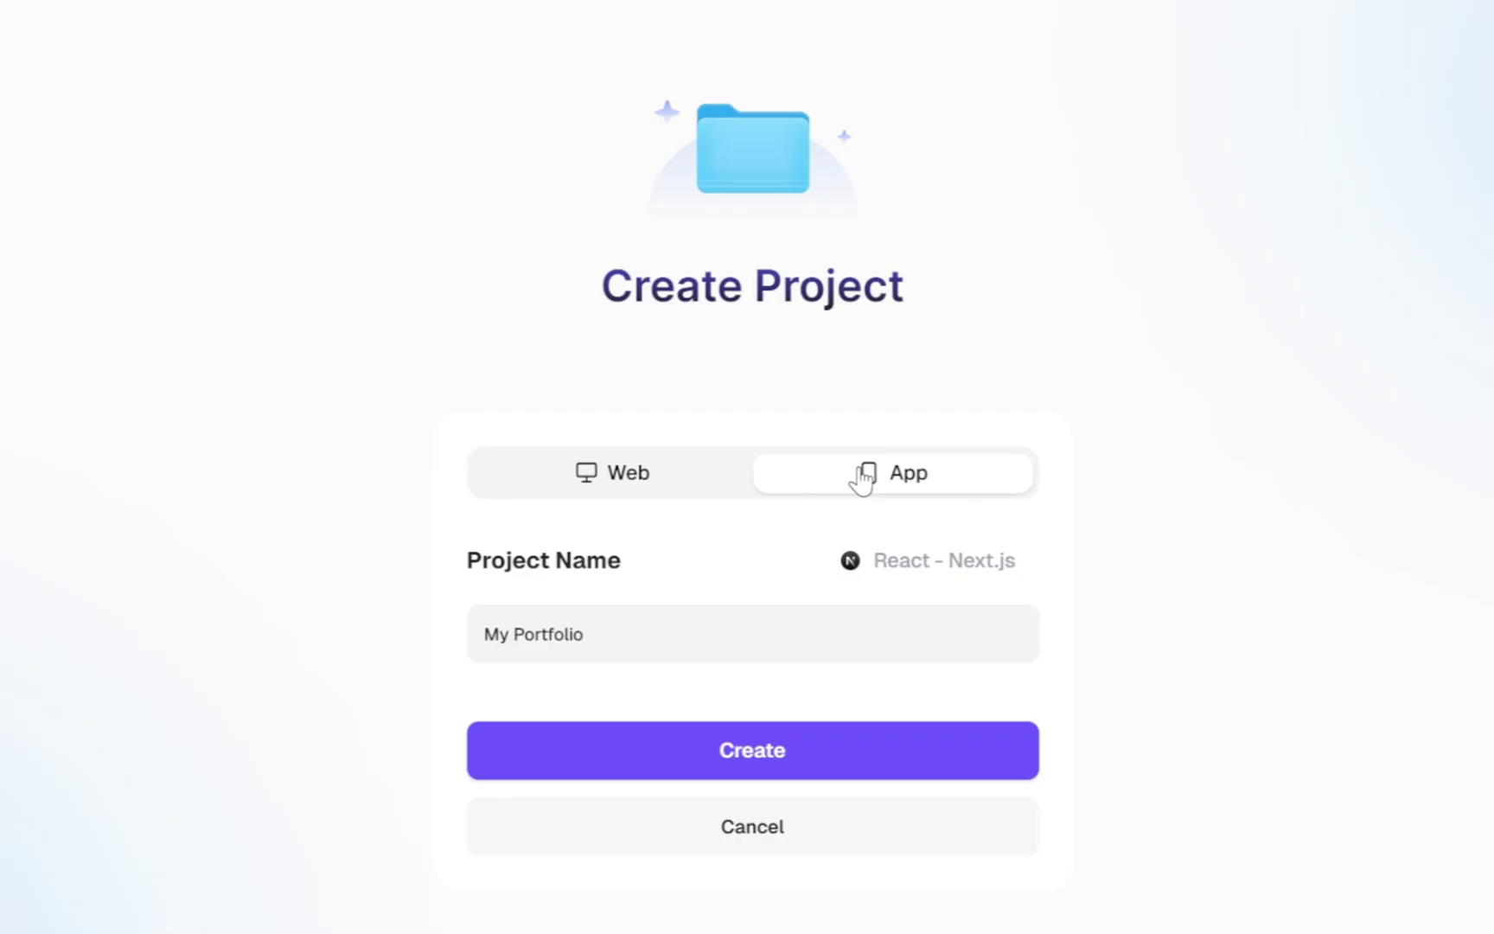
pyautogui.click(683, 485)
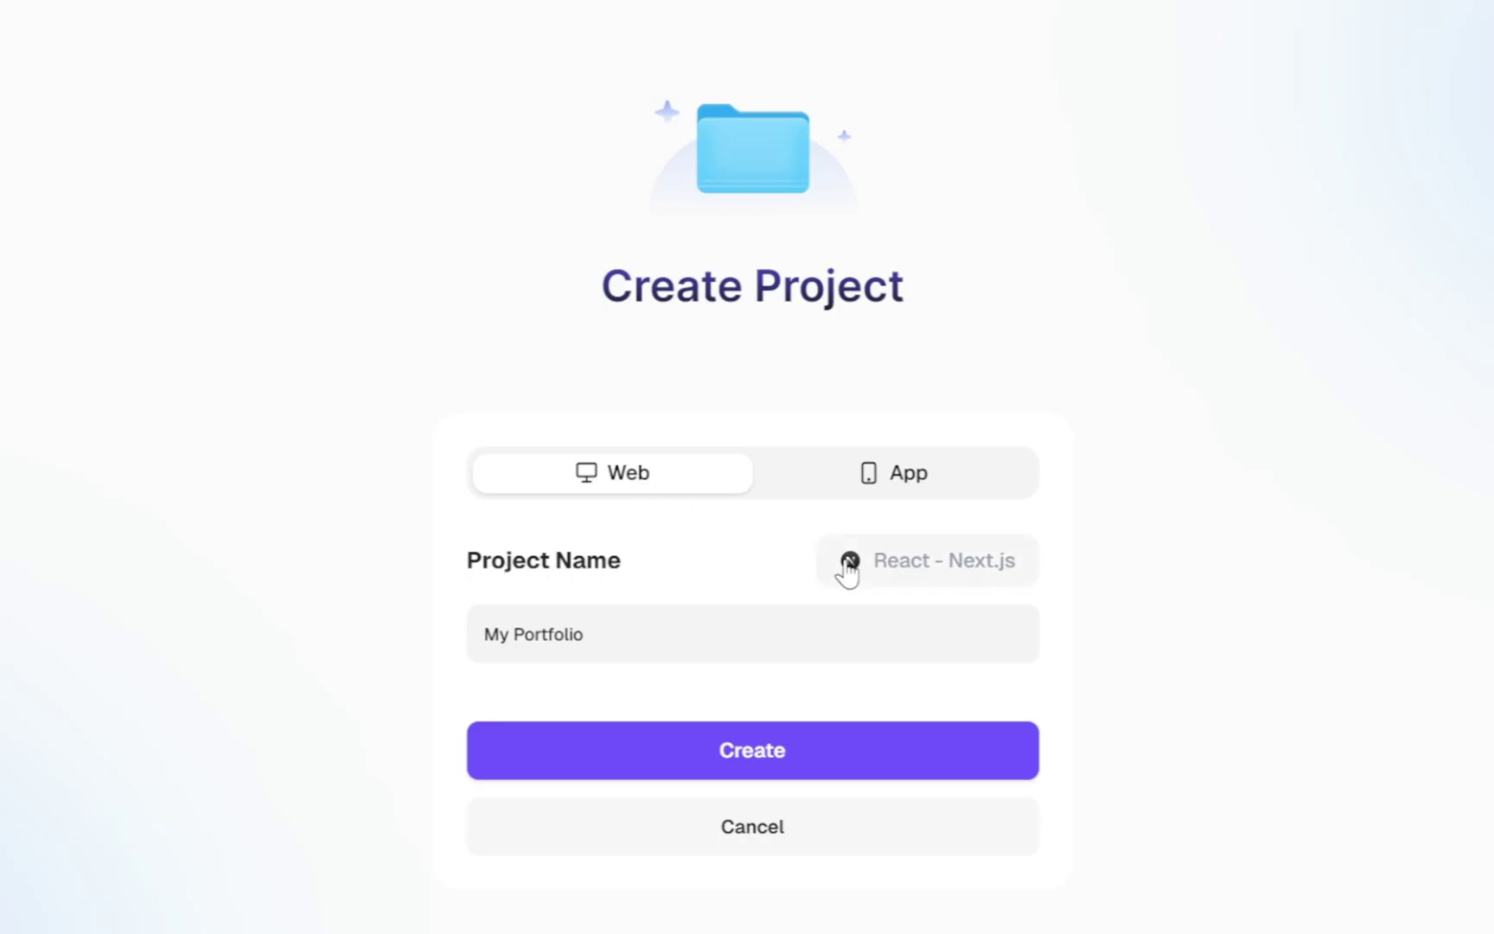
pyautogui.click(943, 577)
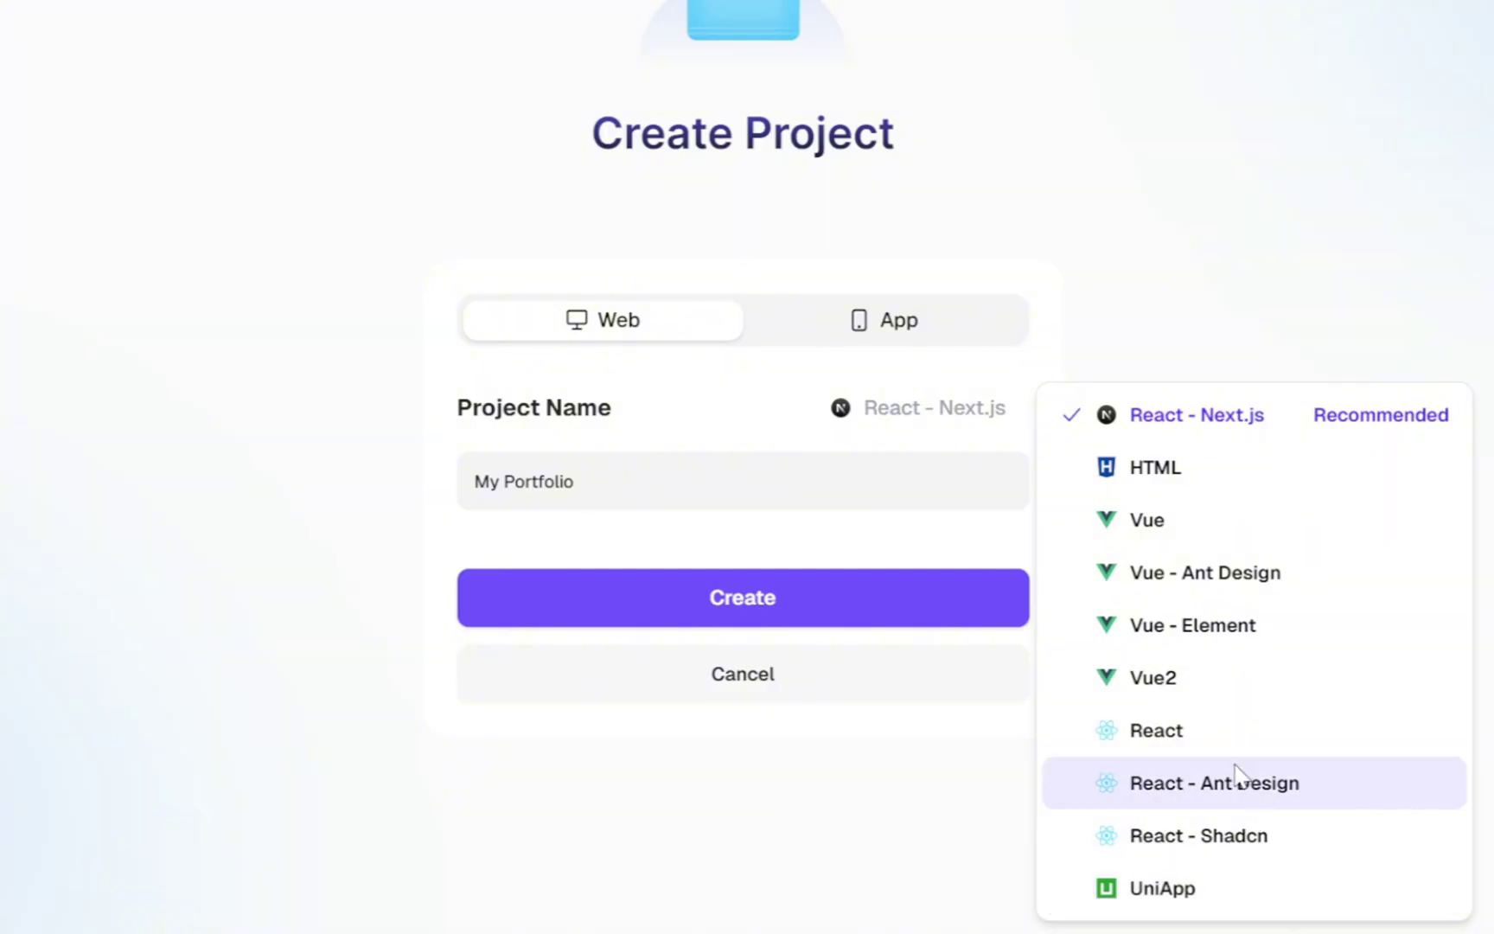
pyautogui.click(1278, 749)
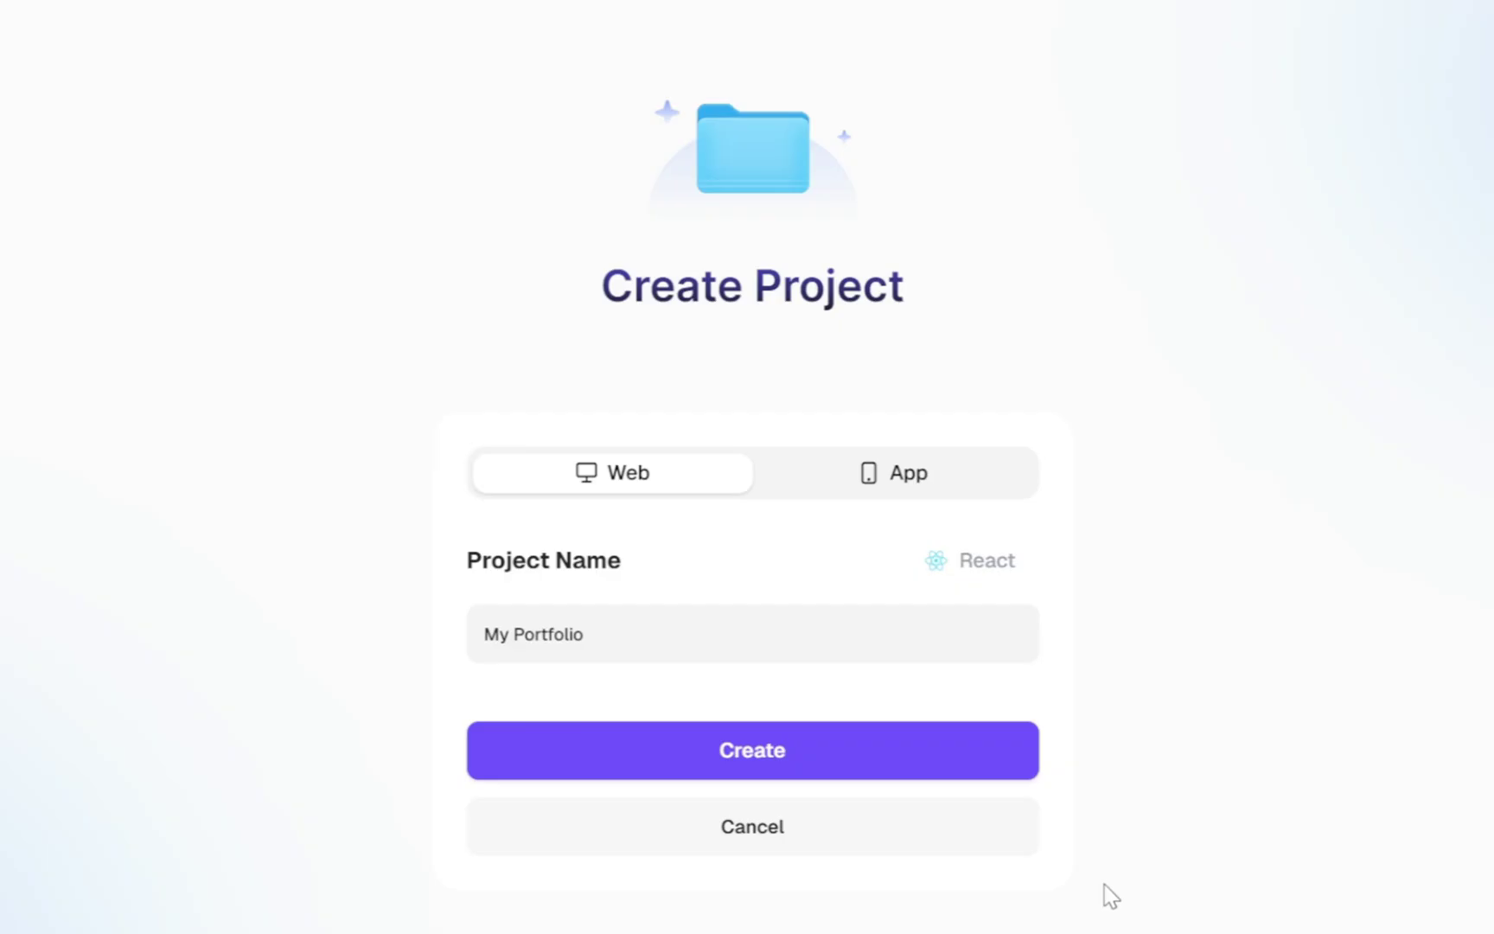
pyautogui.click(739, 766)
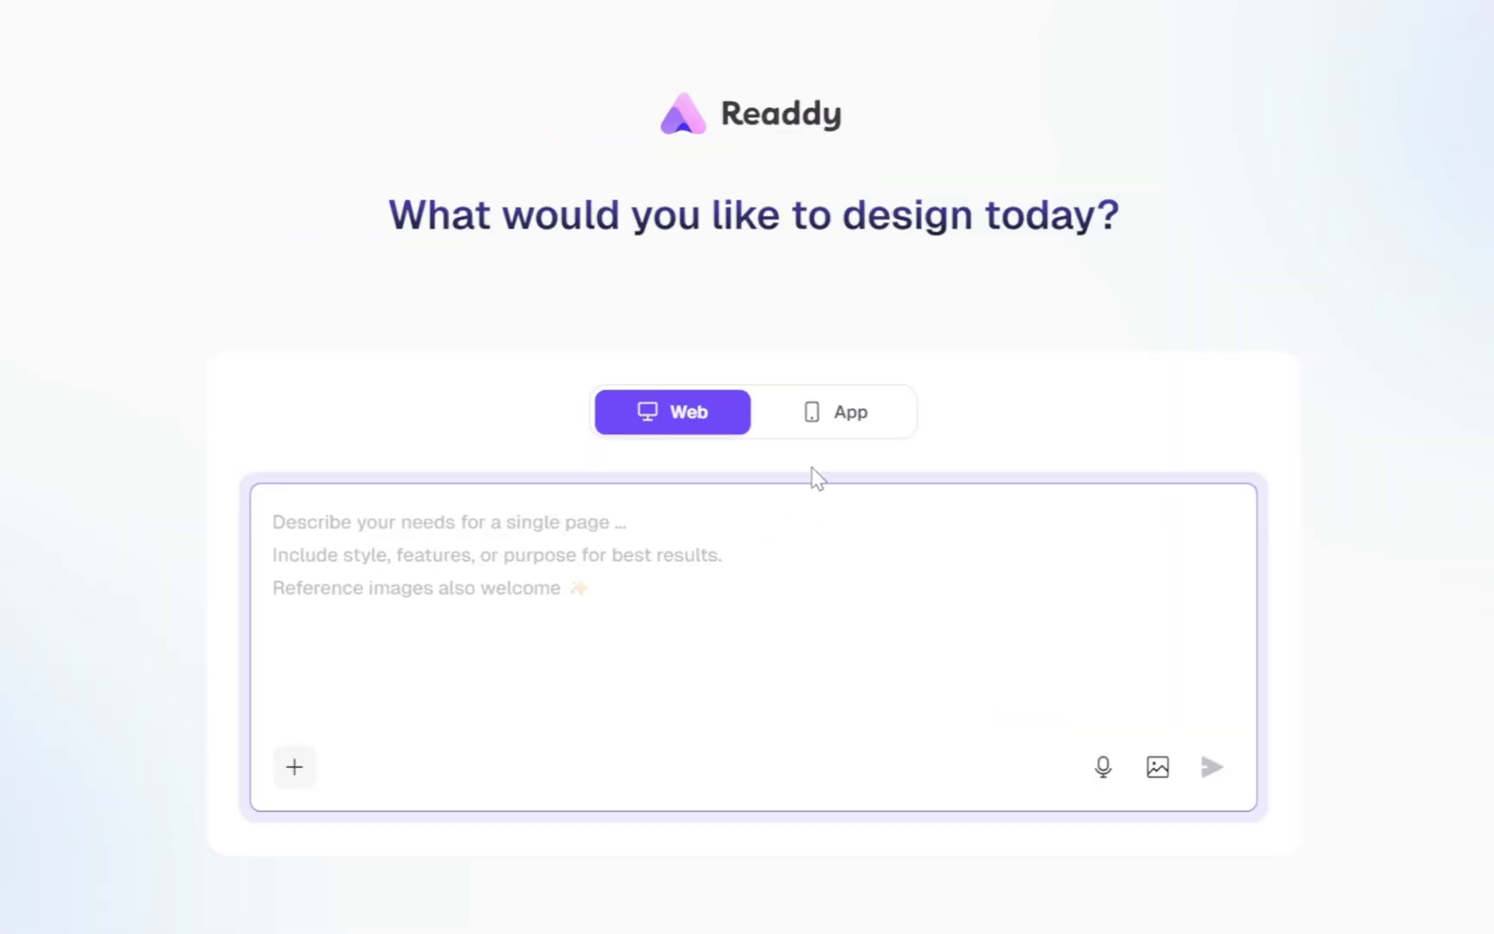
# Step: Draft a futuristic developer-portfolio prompt, accept its autocompletion, then delete the whole draft
pyautogui.write('Desi')
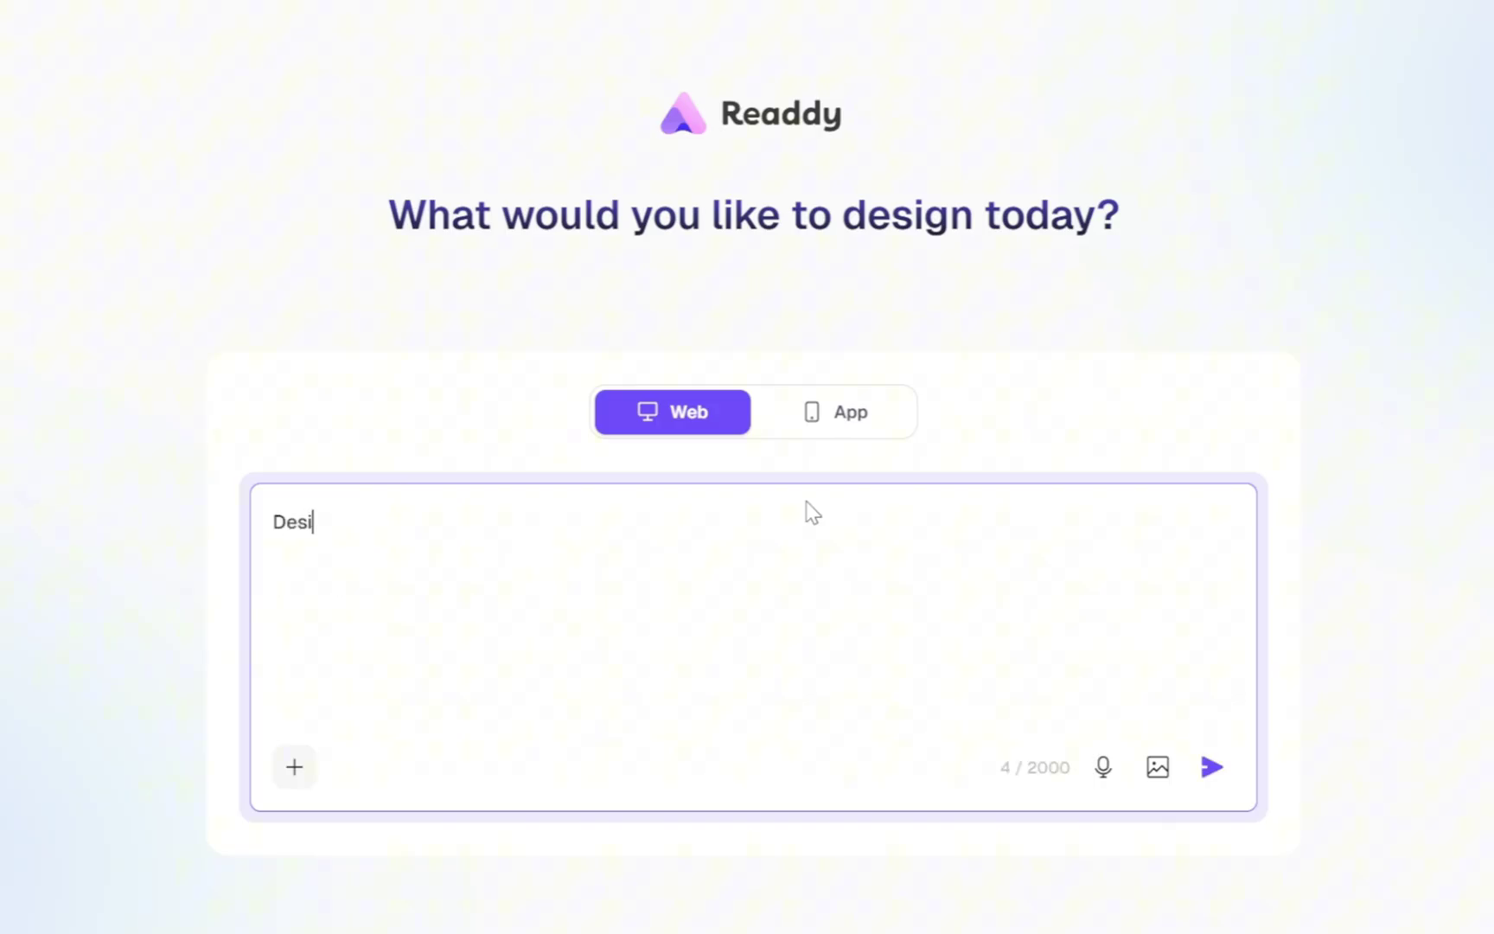
pyautogui.write('gn a futuristic immersive portfolio website for a skilled developer named milad.')
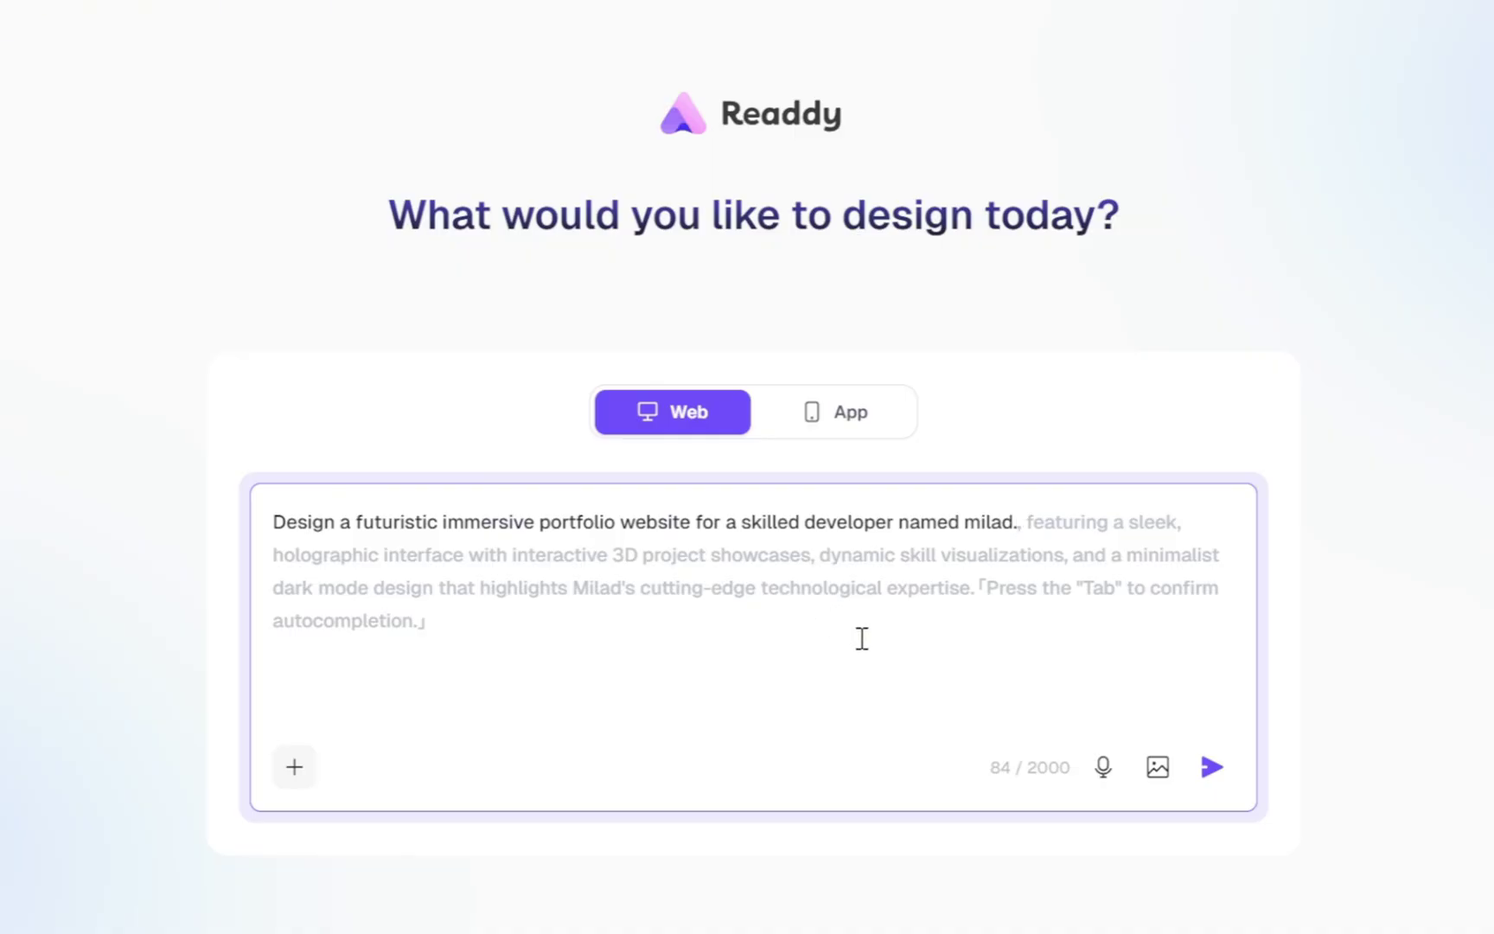
pyautogui.press('Tab')
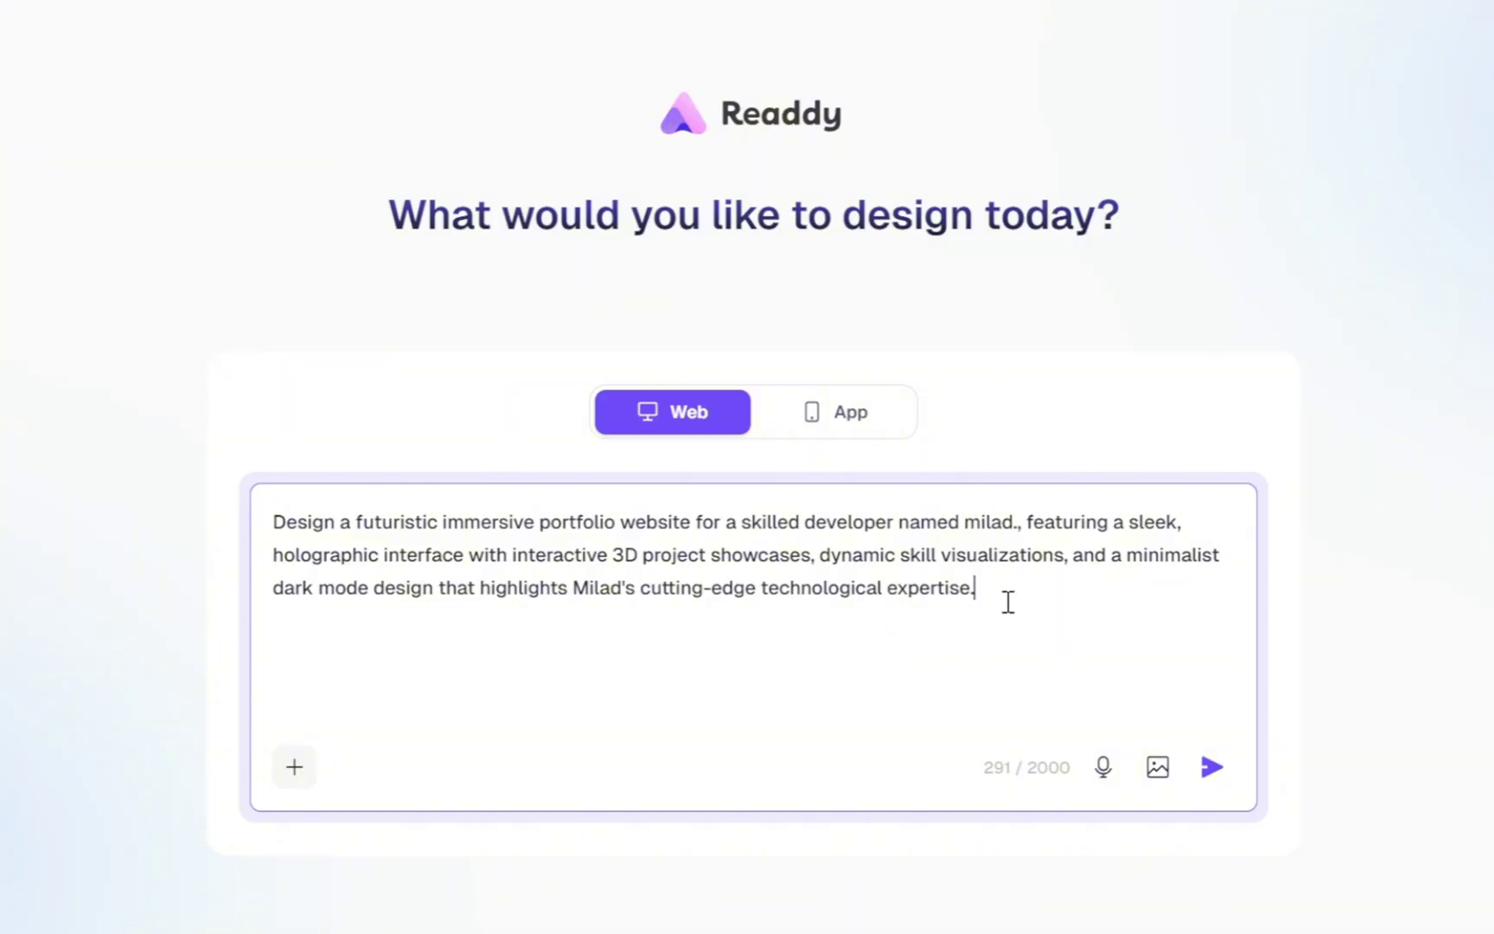
pyautogui.moveTo(1008, 602); pyautogui.dragTo(230, 490)
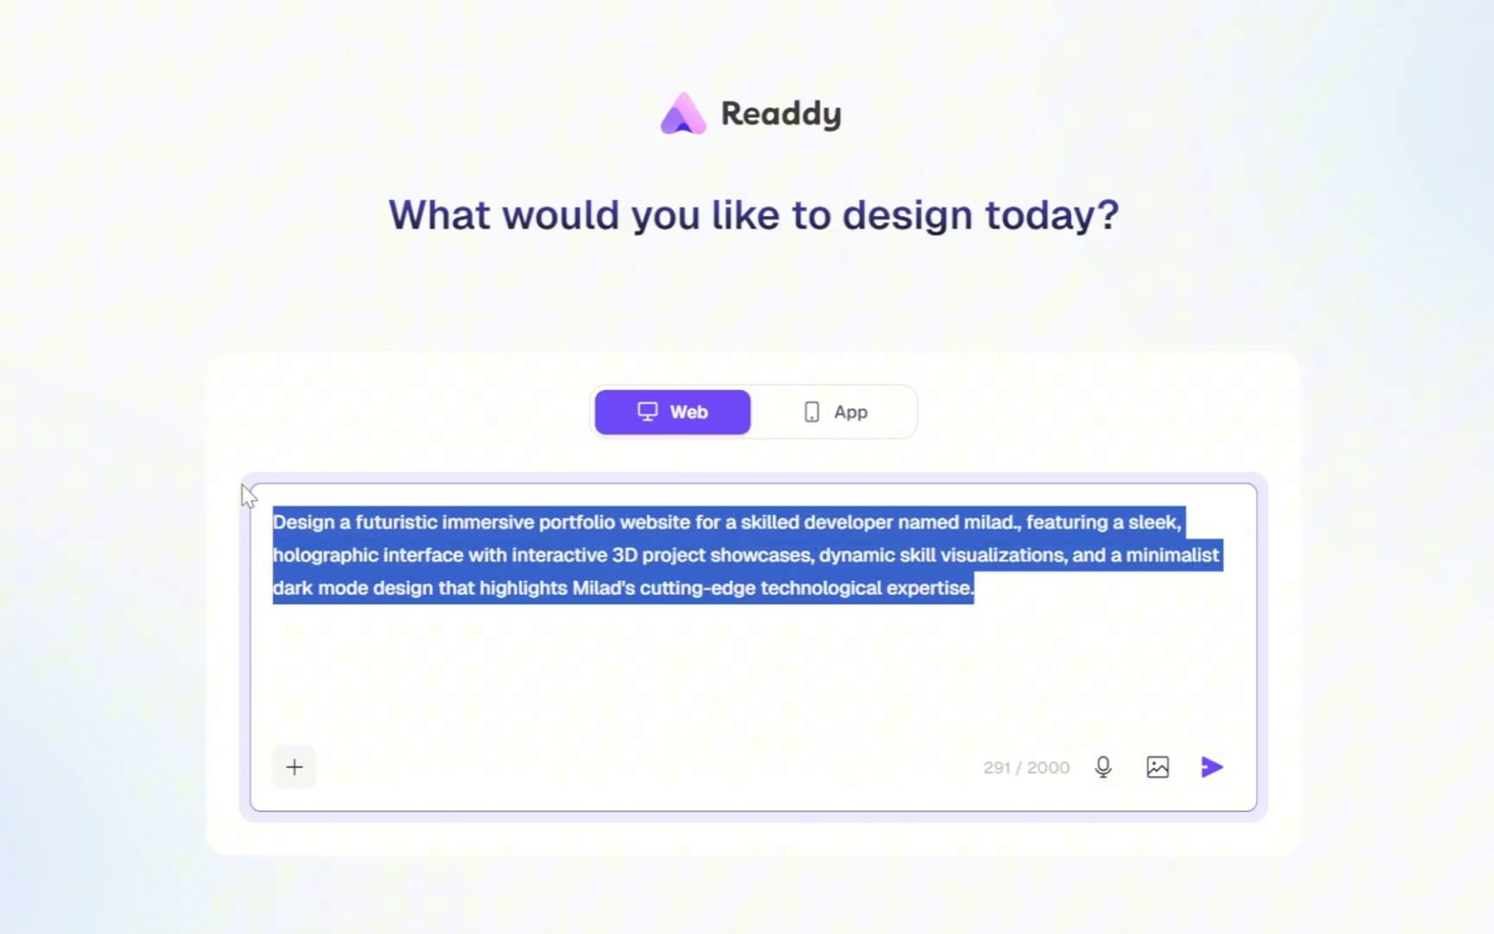
pyautogui.press('BackSpace')
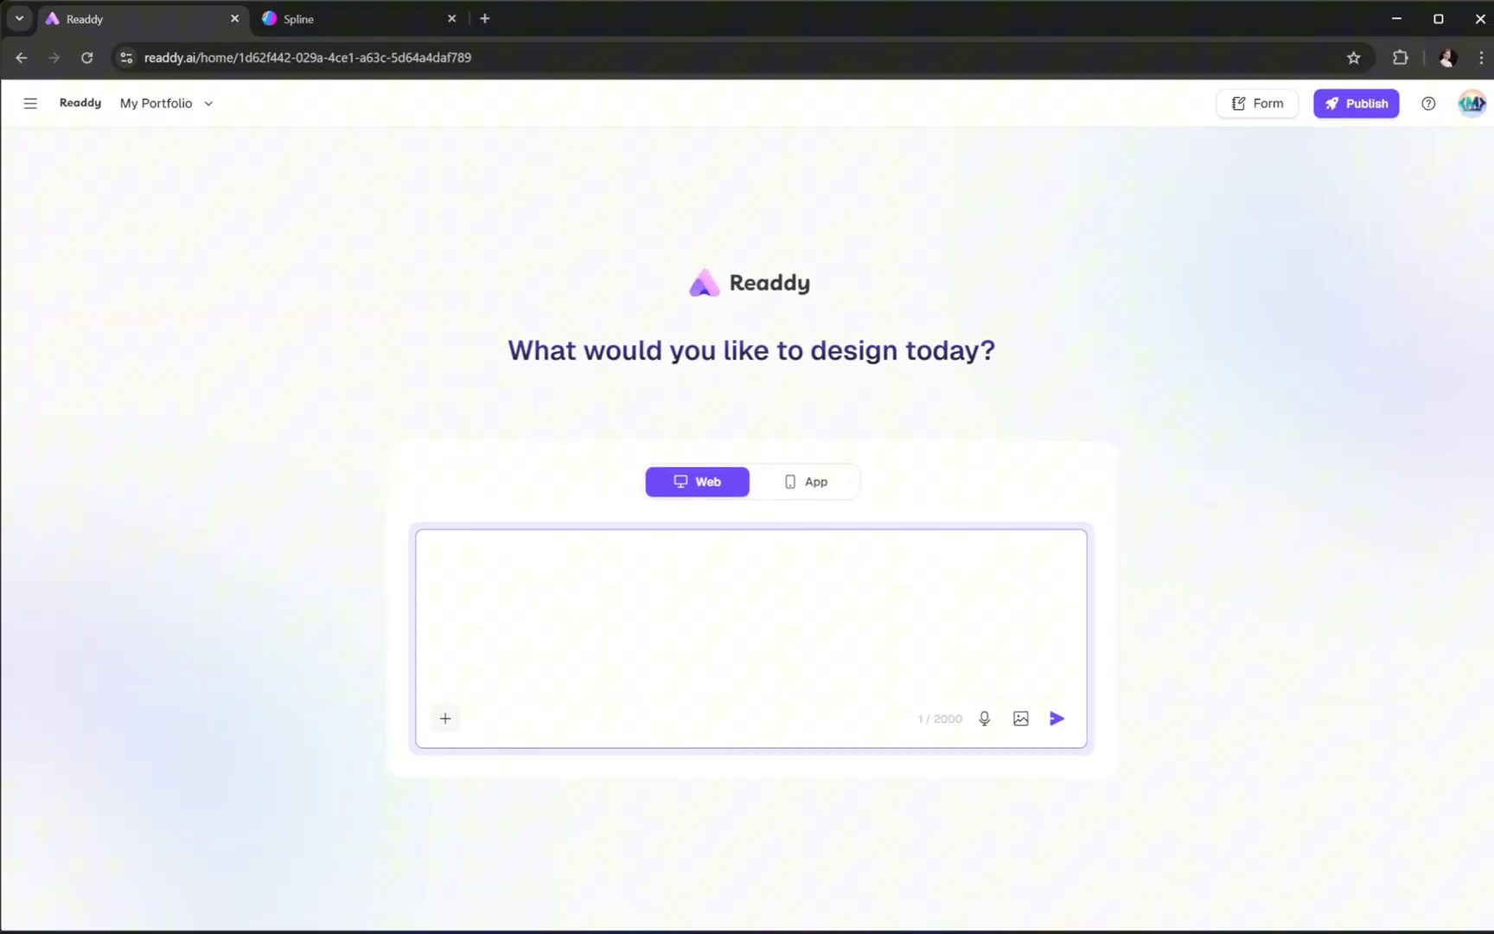
# Step: Reopen the Portfolio - Readdy.AI prompt document and select its first paragraph
pyautogui.hotkey('ctrl', 'shift', 't')
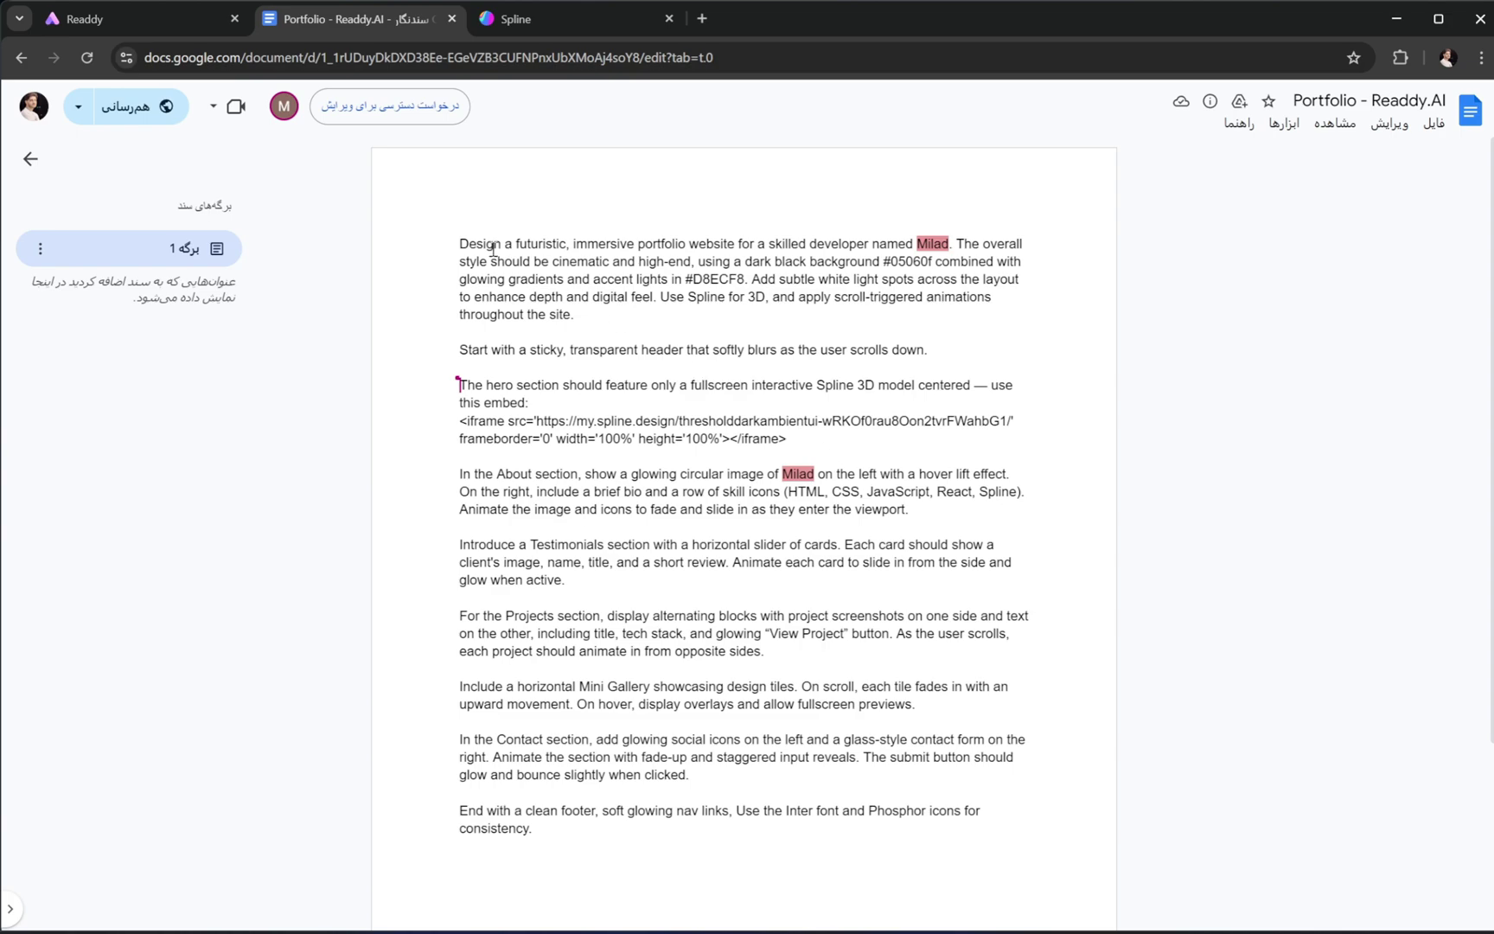
pyautogui.moveTo(459, 243); pyautogui.dragTo(515, 256)
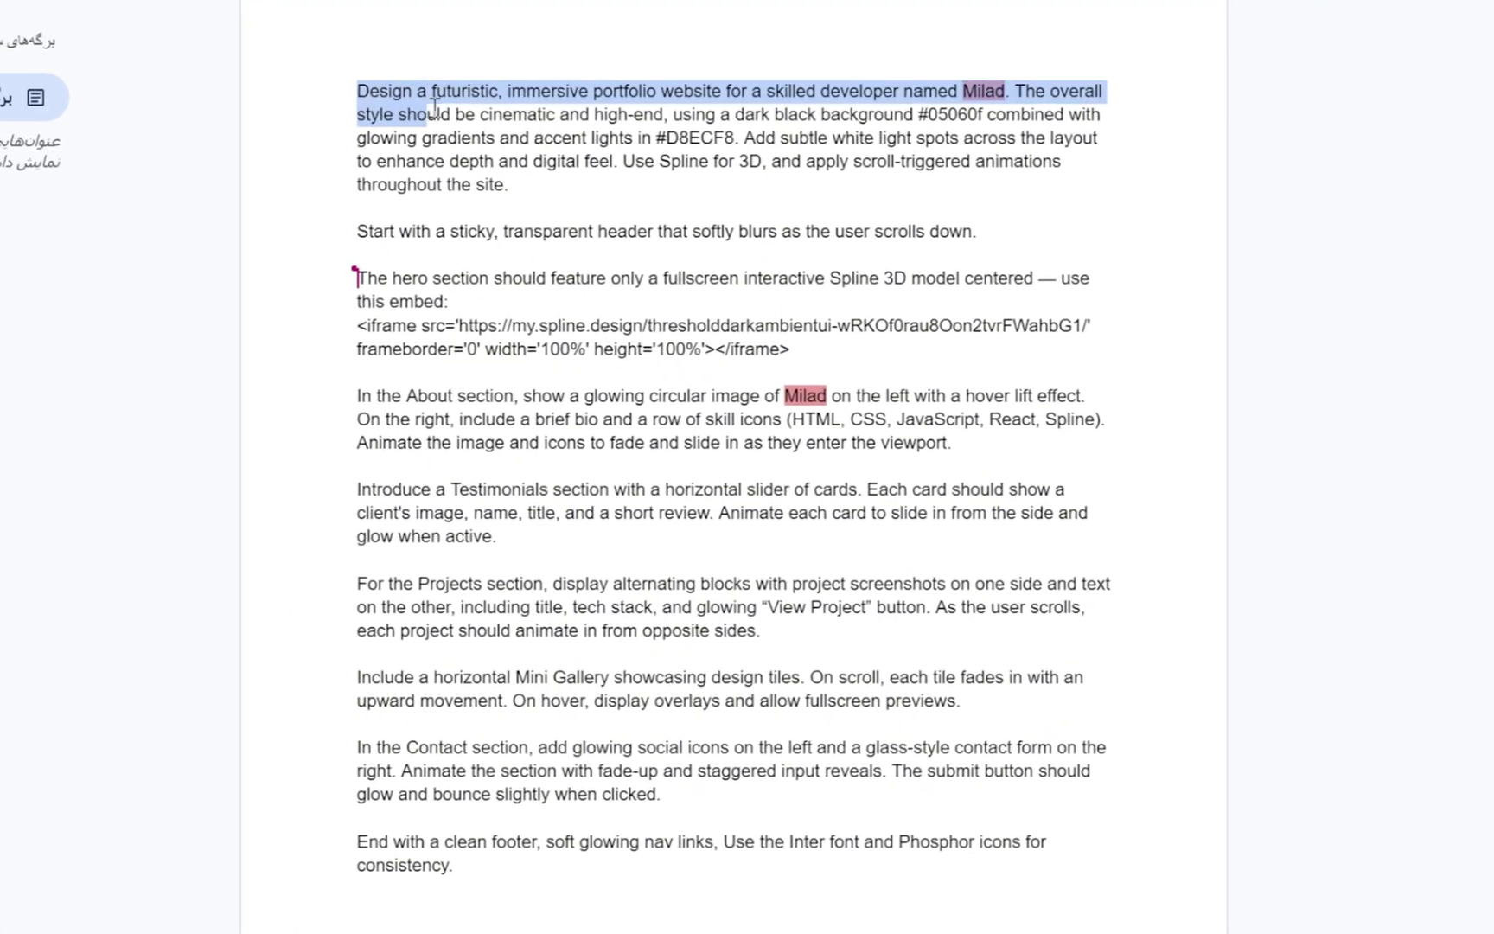
pyautogui.moveTo(435, 106); pyautogui.dragTo(623, 201)
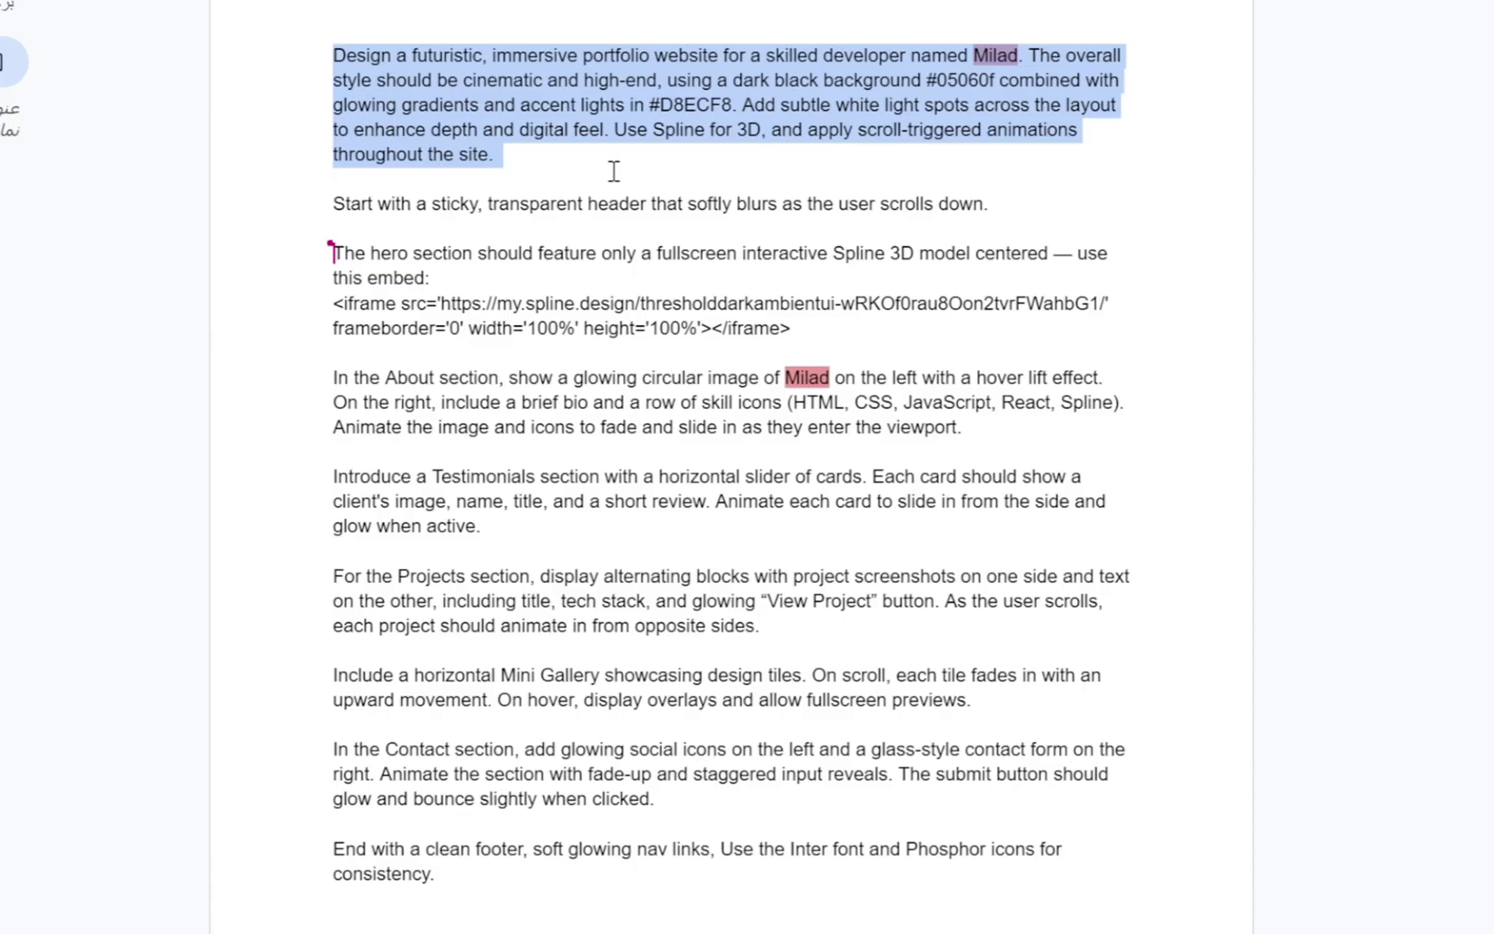
pyautogui.click(614, 171)
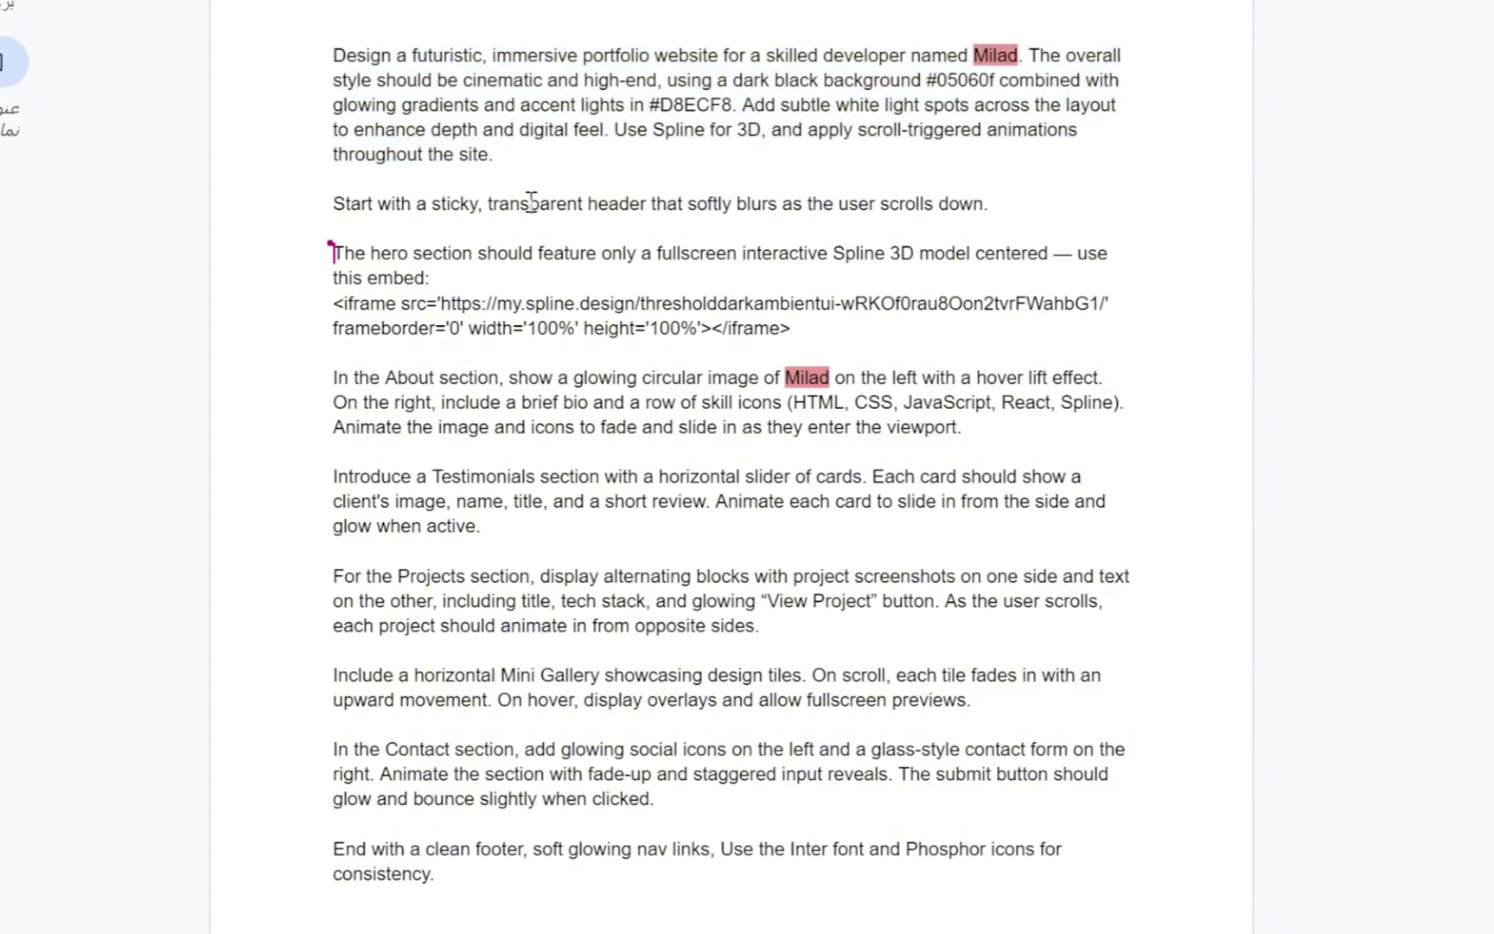
# Step: Select the sticky header sentence, the hero paragraph, then the Spline iframe embed code
pyautogui.moveTo(331, 204); pyautogui.dragTo(993, 217)
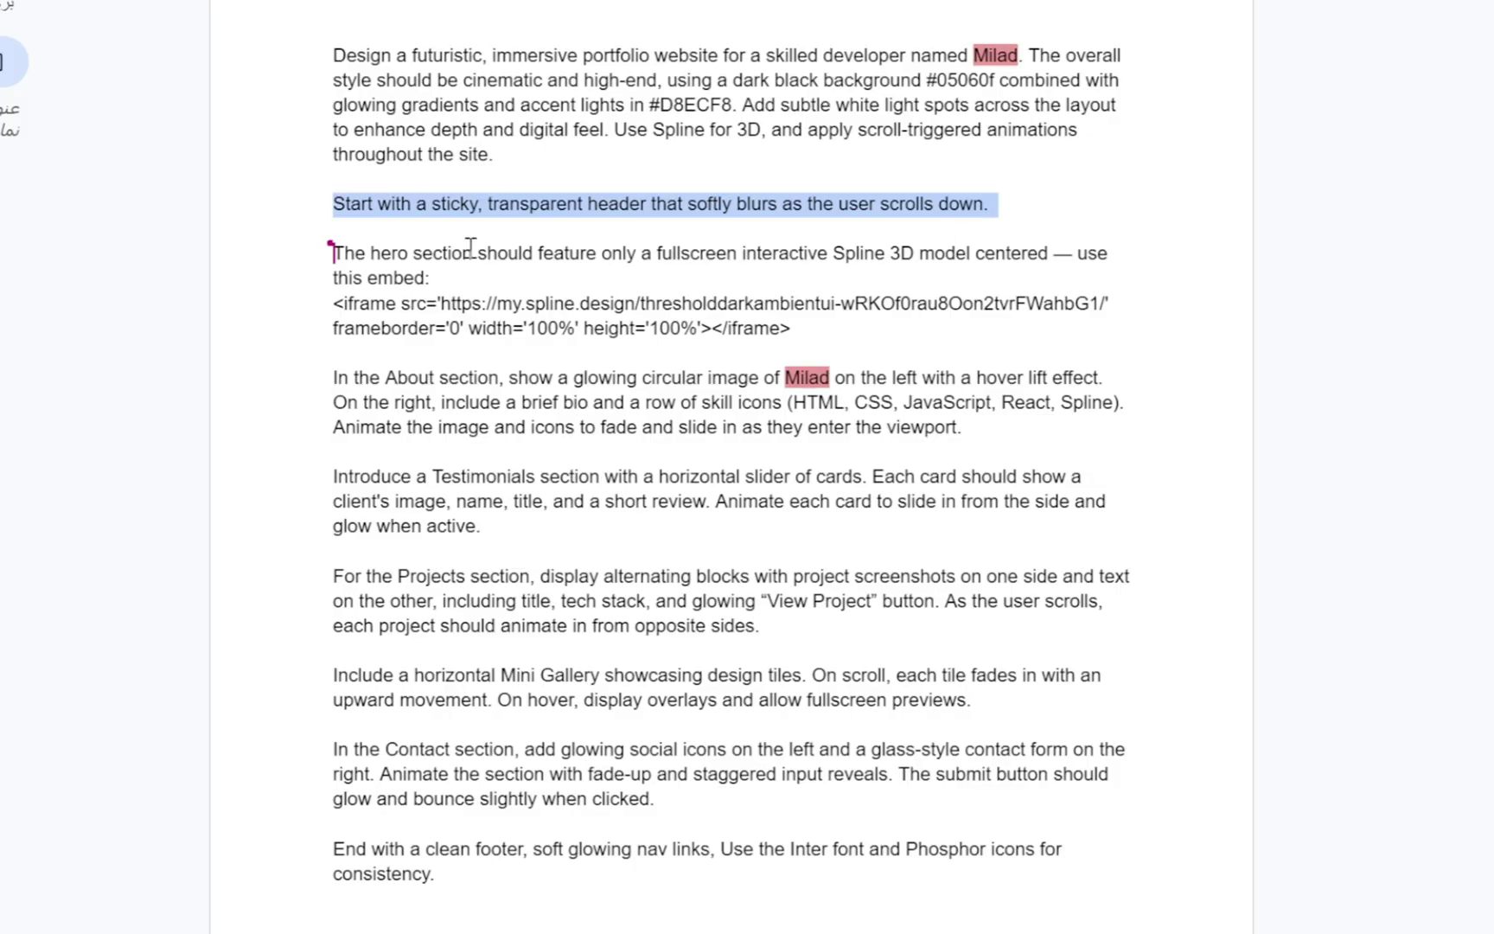
pyautogui.moveTo(333, 251); pyautogui.dragTo(799, 333)
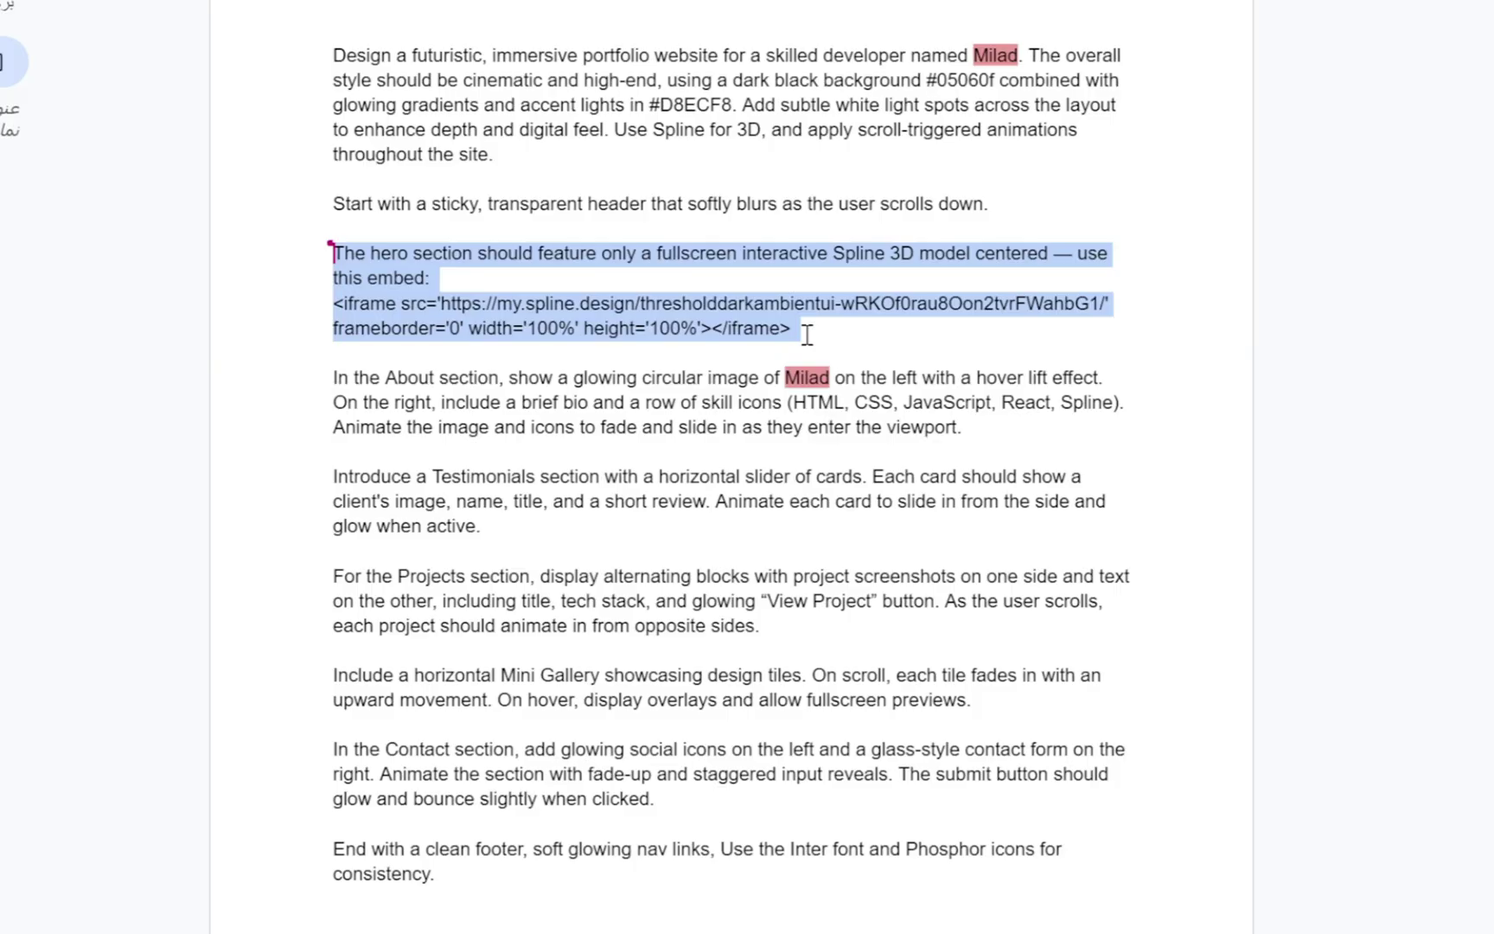
pyautogui.click(807, 334)
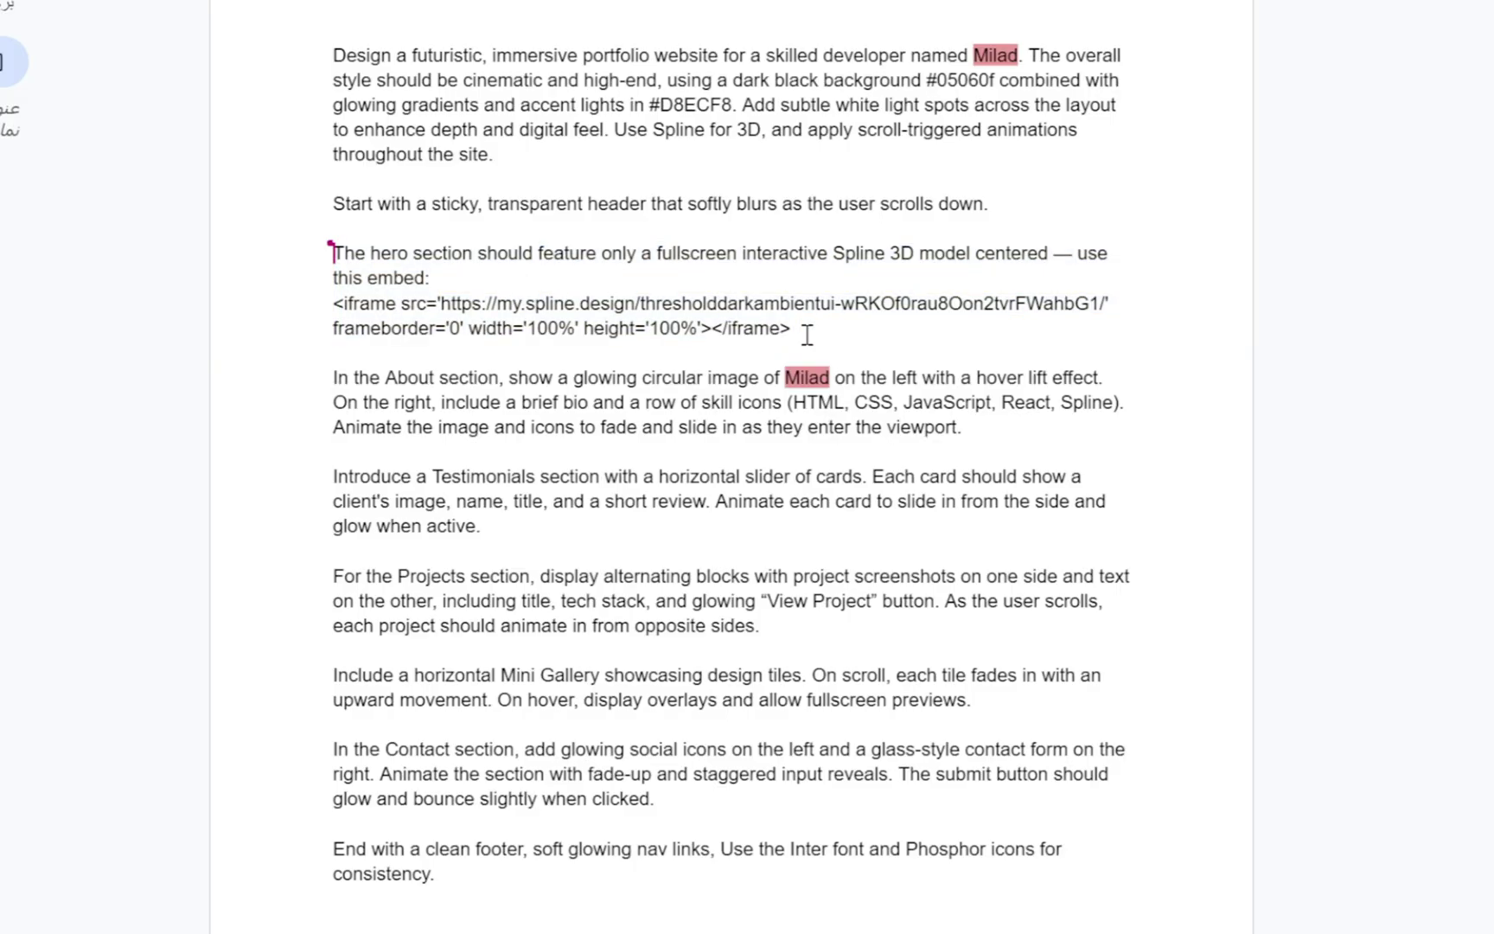
pyautogui.moveTo(790, 328); pyautogui.dragTo(338, 307)
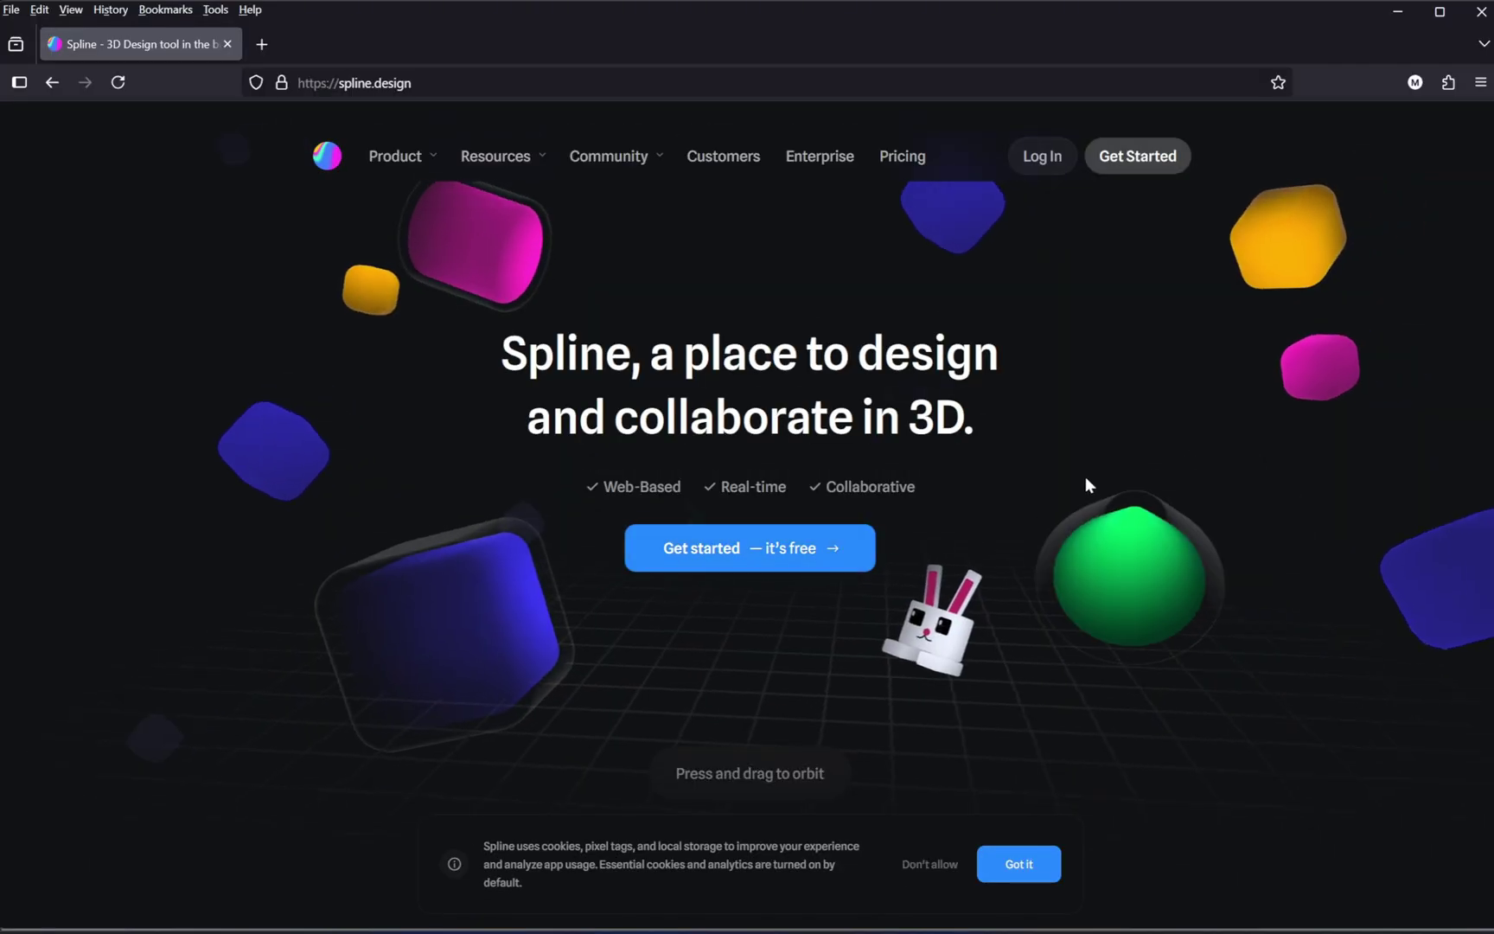
# Step: Open the Spline Community page and browse down to the dark ambient scene
pyautogui.click(835, 556)
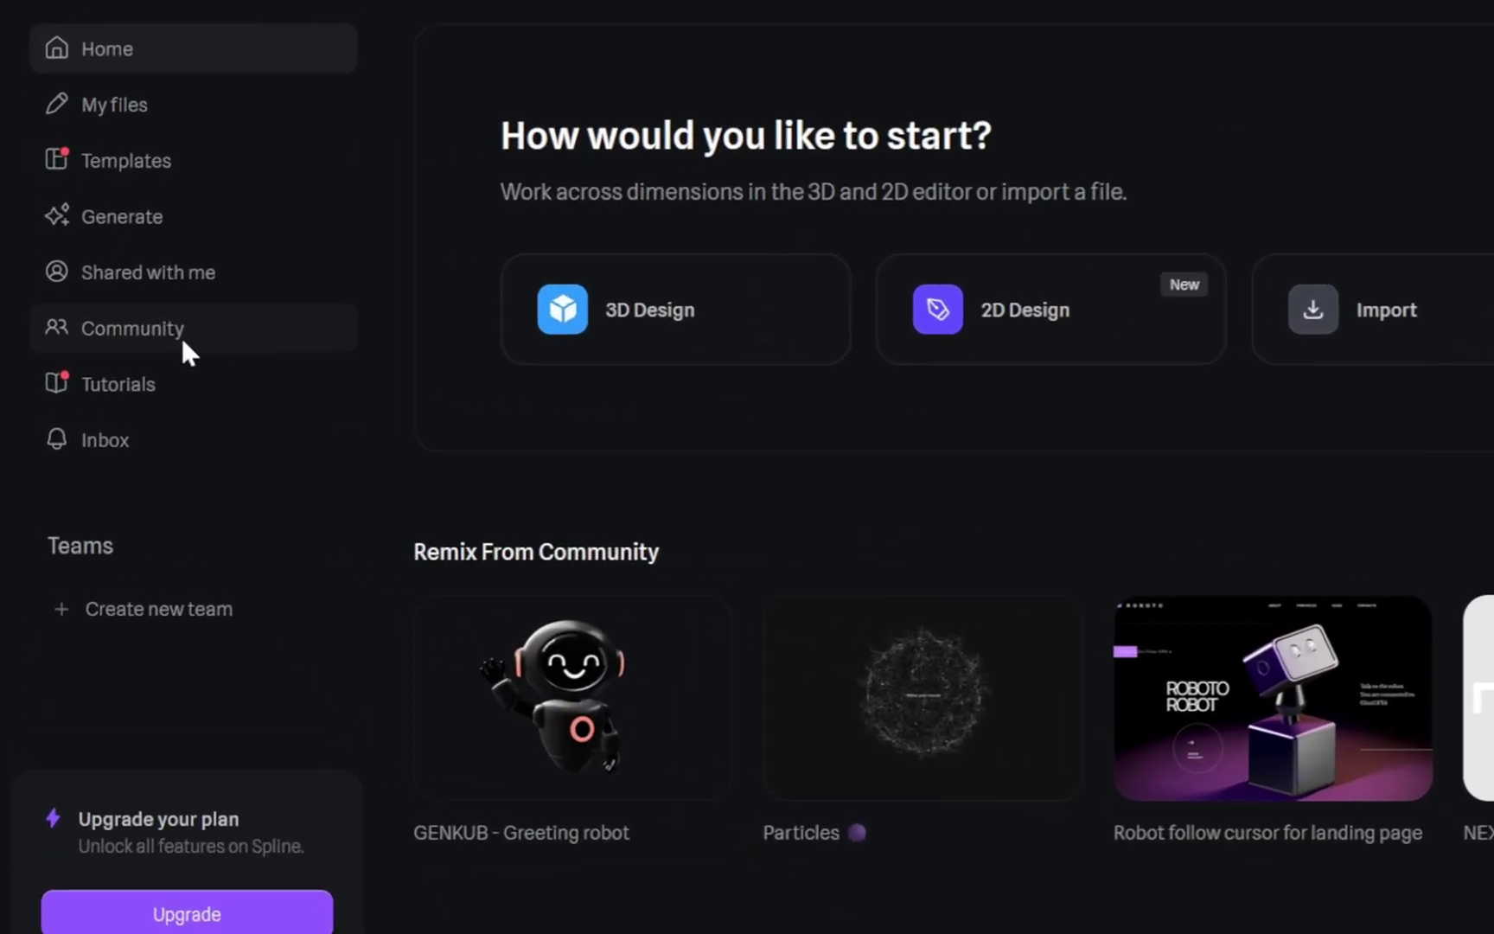
pyautogui.click(214, 333)
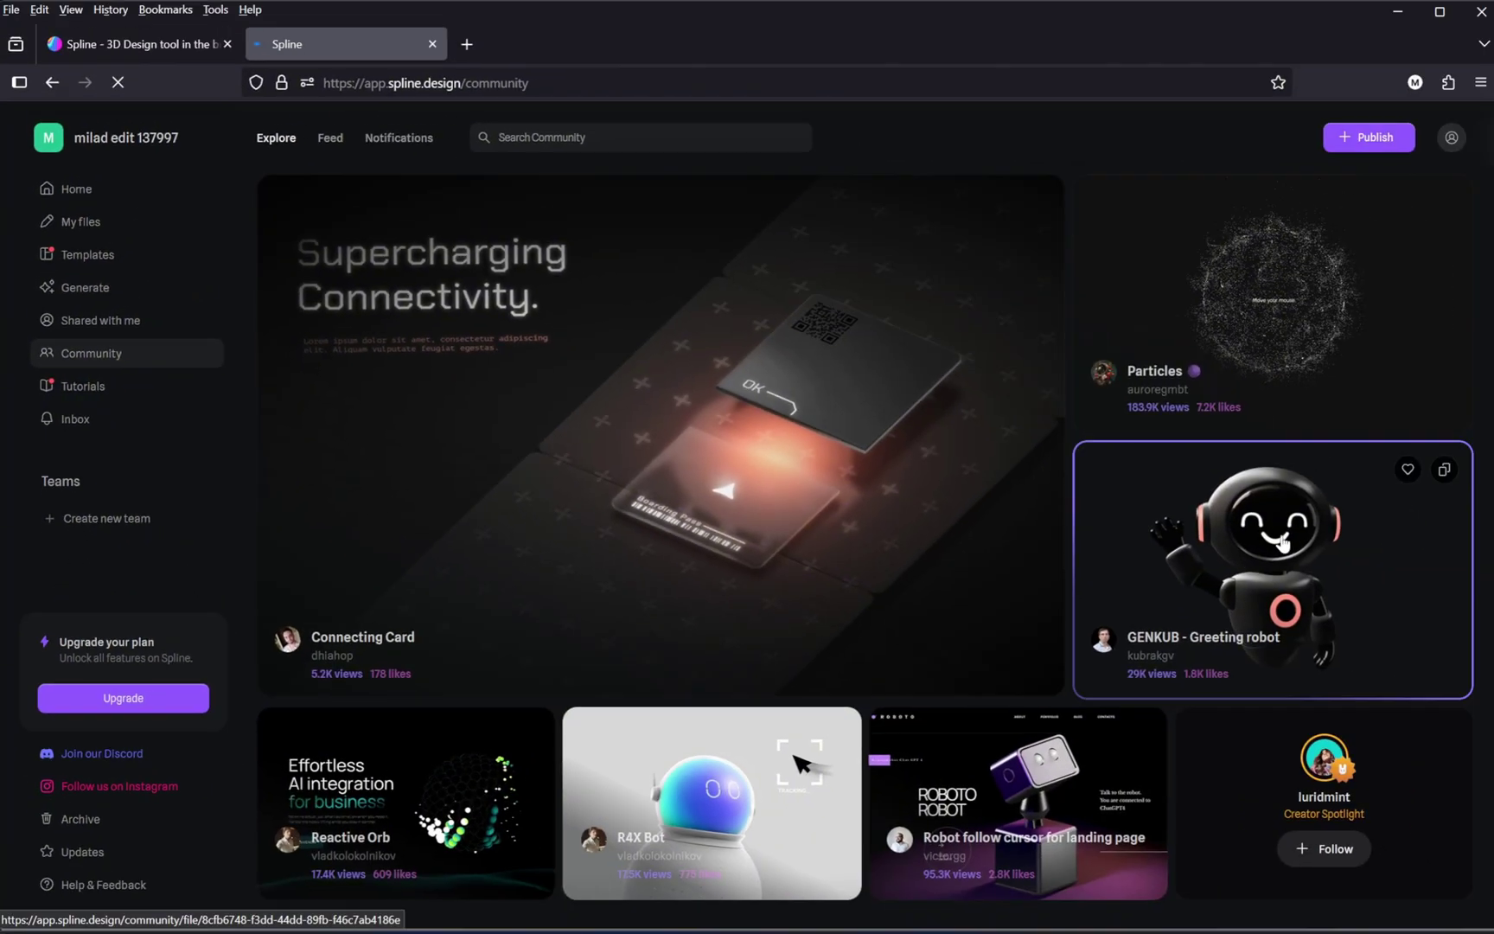
pyautogui.scroll(-3, 1239, 543)
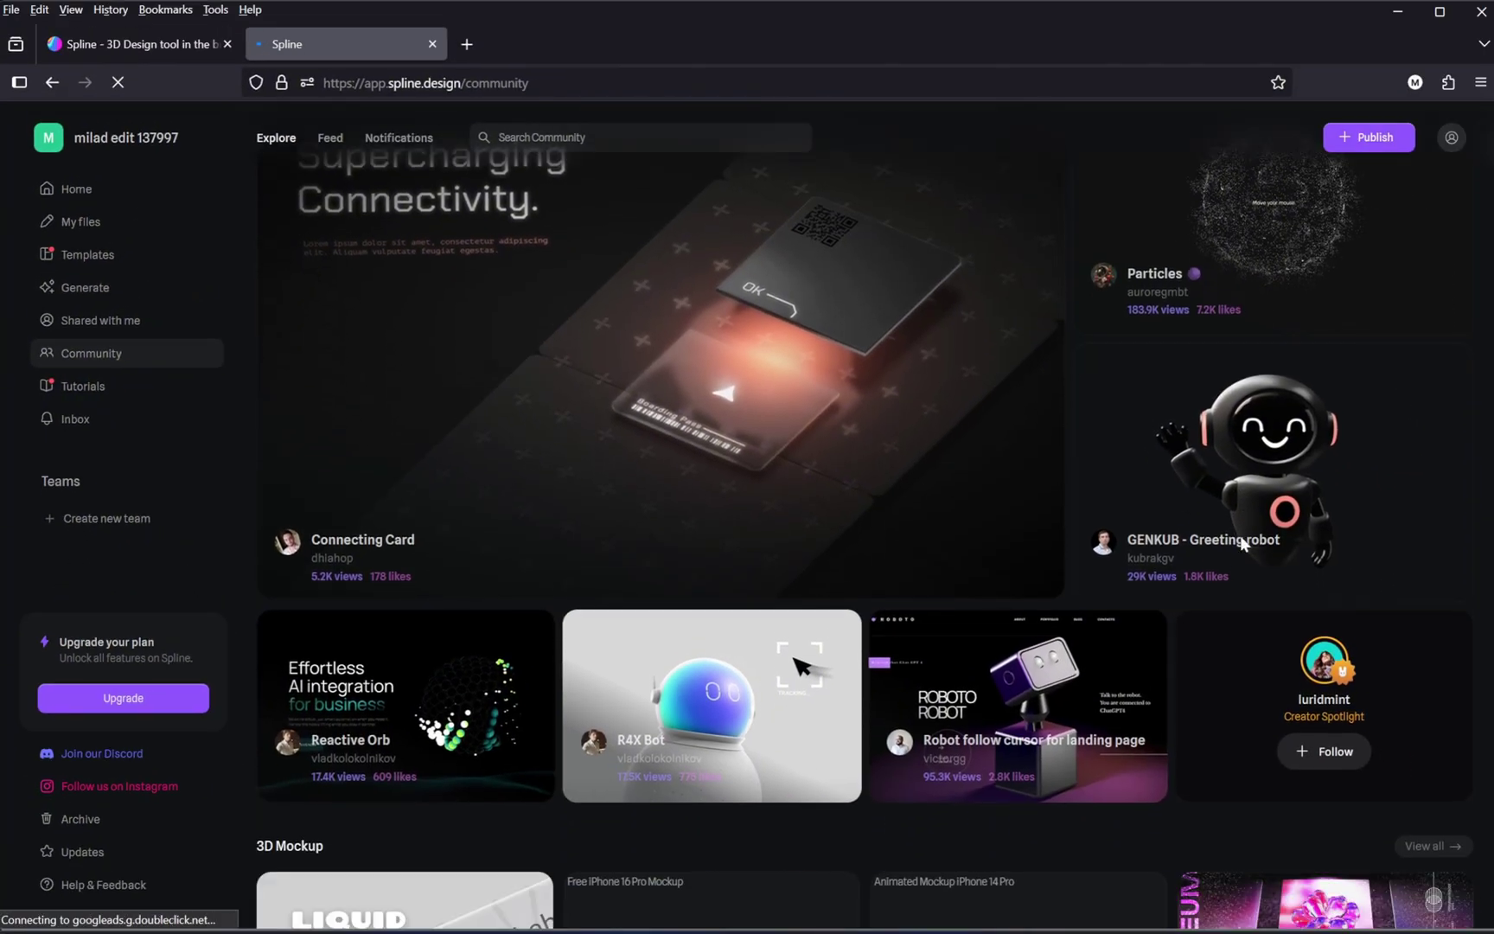
pyautogui.scroll(-6, 1240, 542)
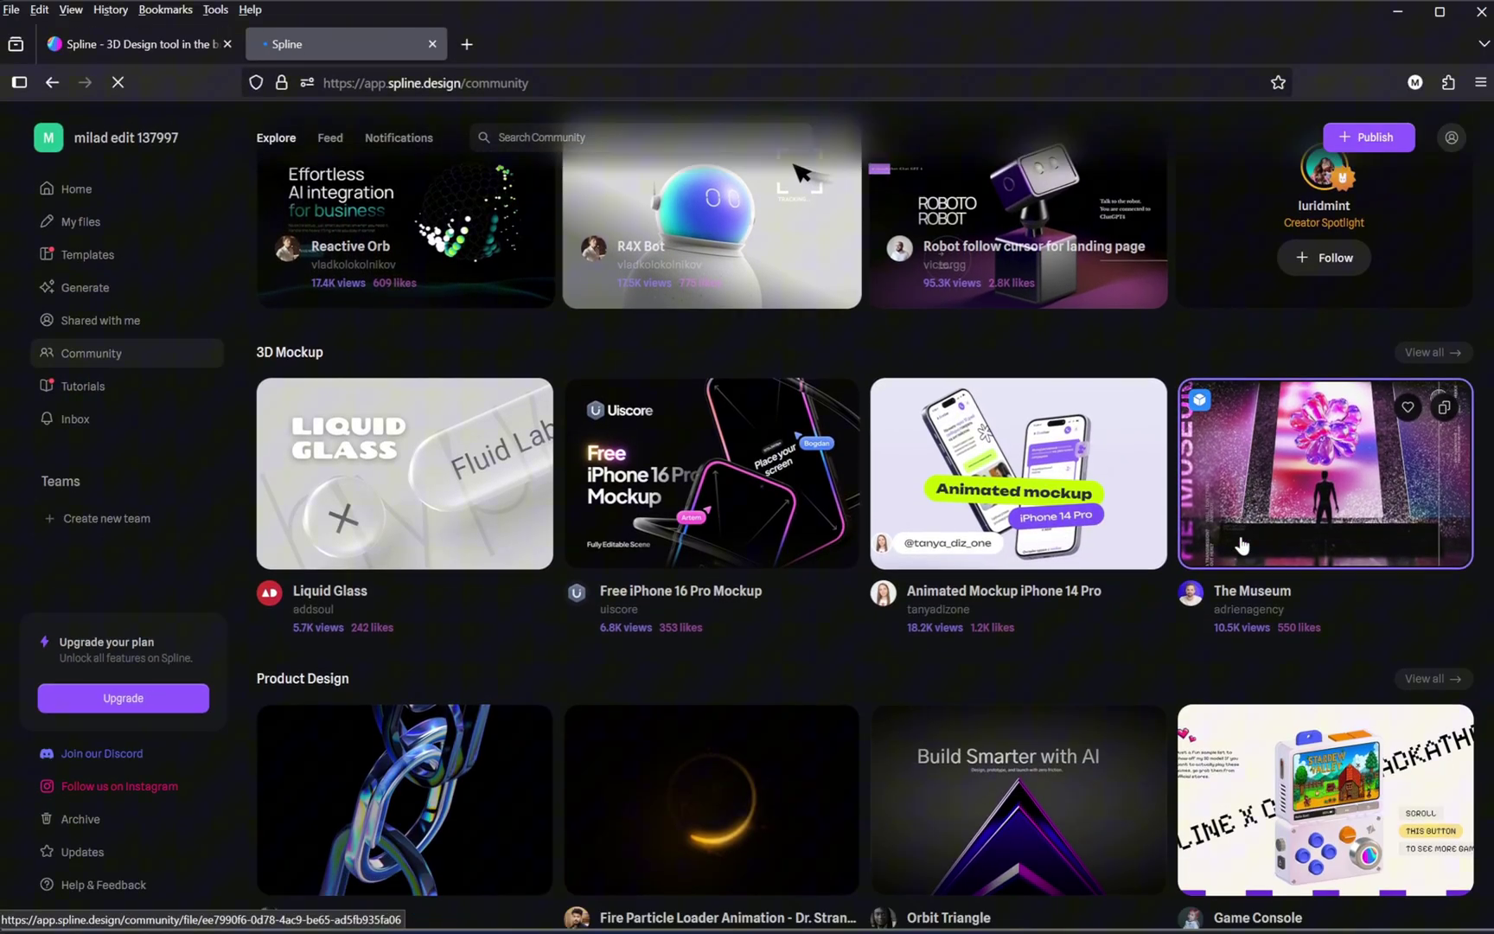
pyautogui.scroll(-8, 1241, 540)
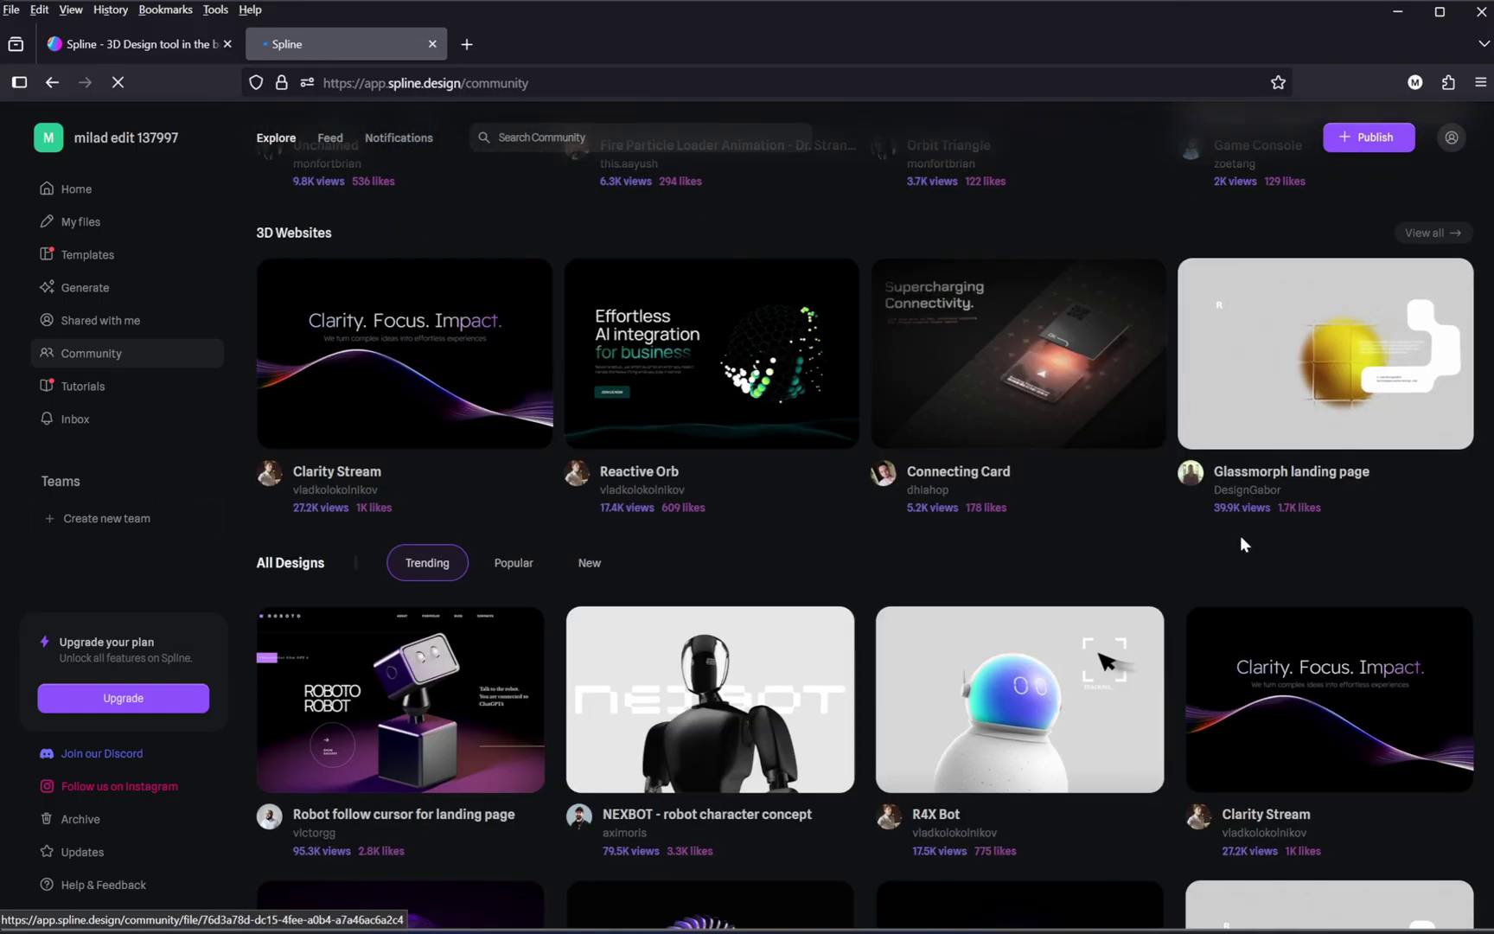
pyautogui.scroll(-6, 1241, 538)
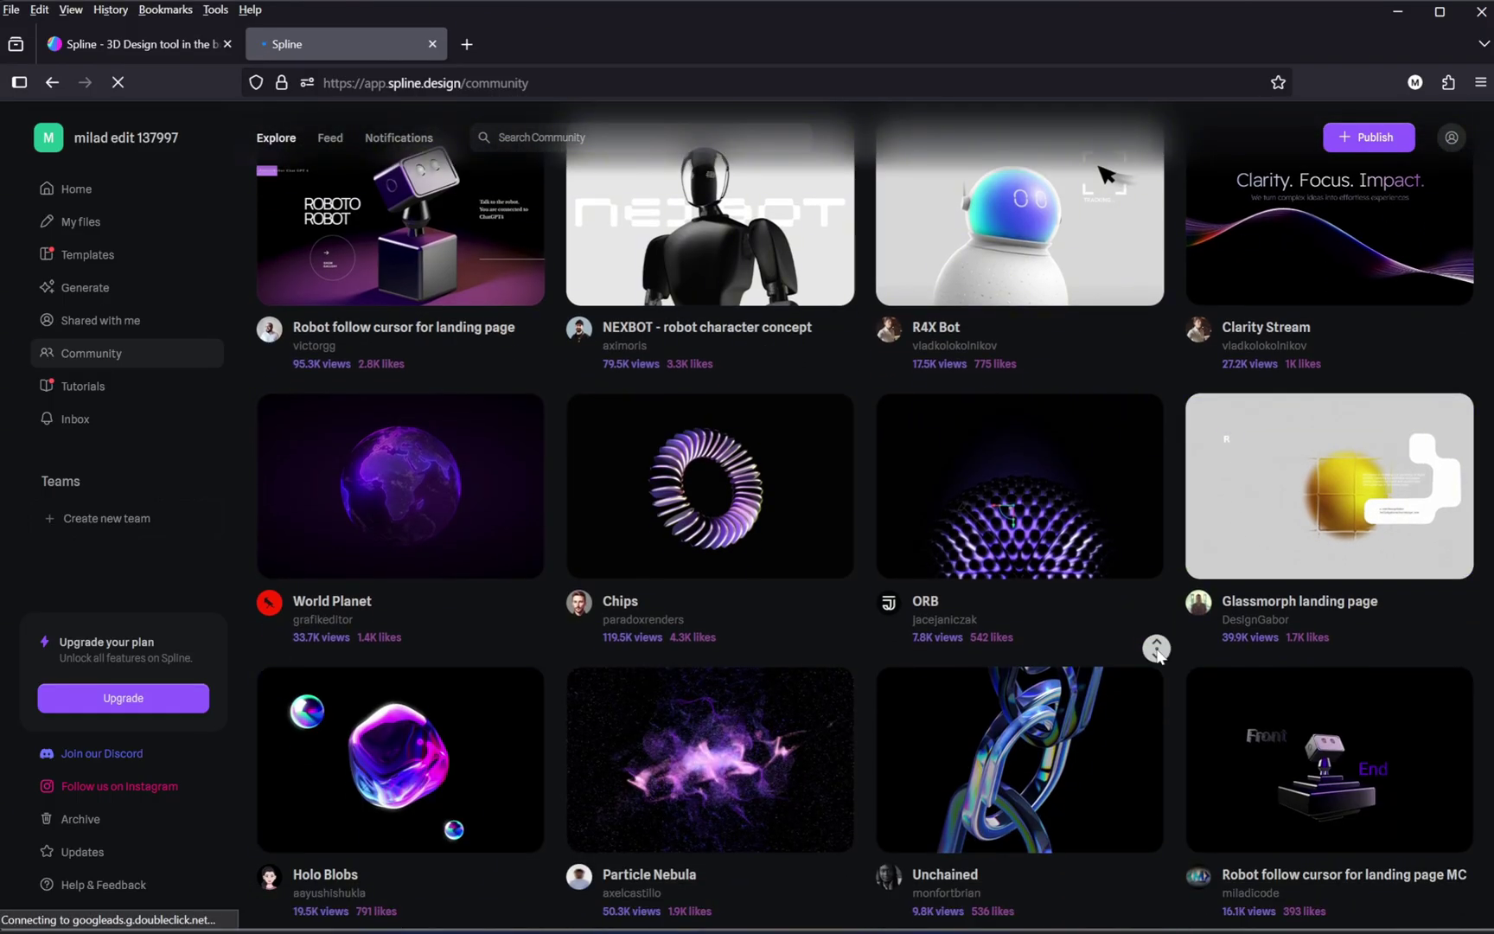
pyautogui.scroll(15, 1156, 648)
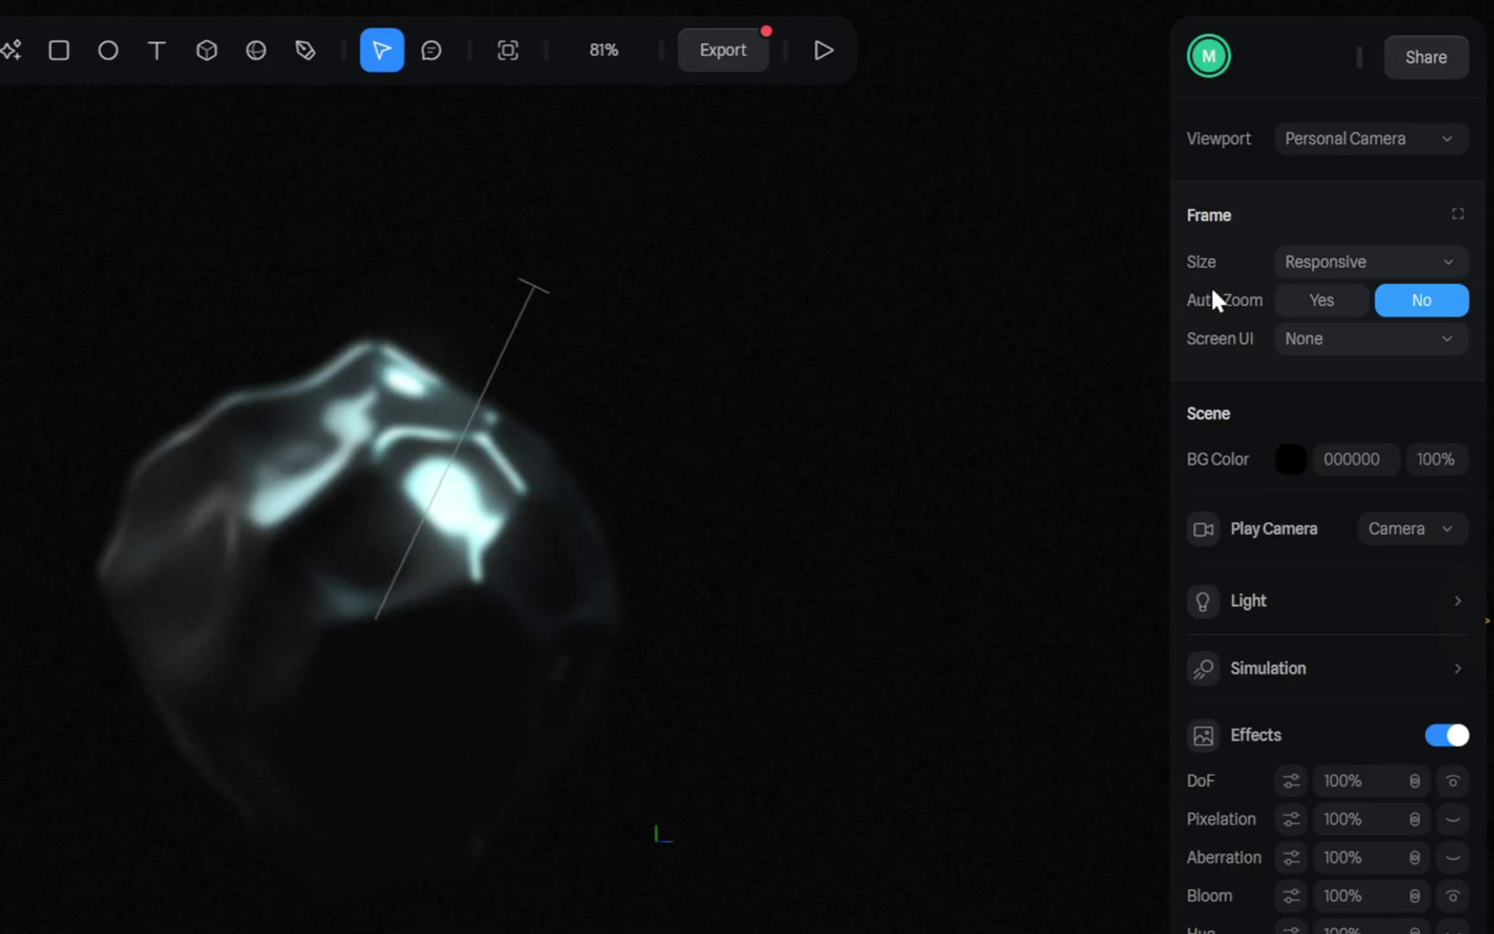
# Step: Switch the viewport to the main Camera and expand Group 5
pyautogui.click(1406, 139)
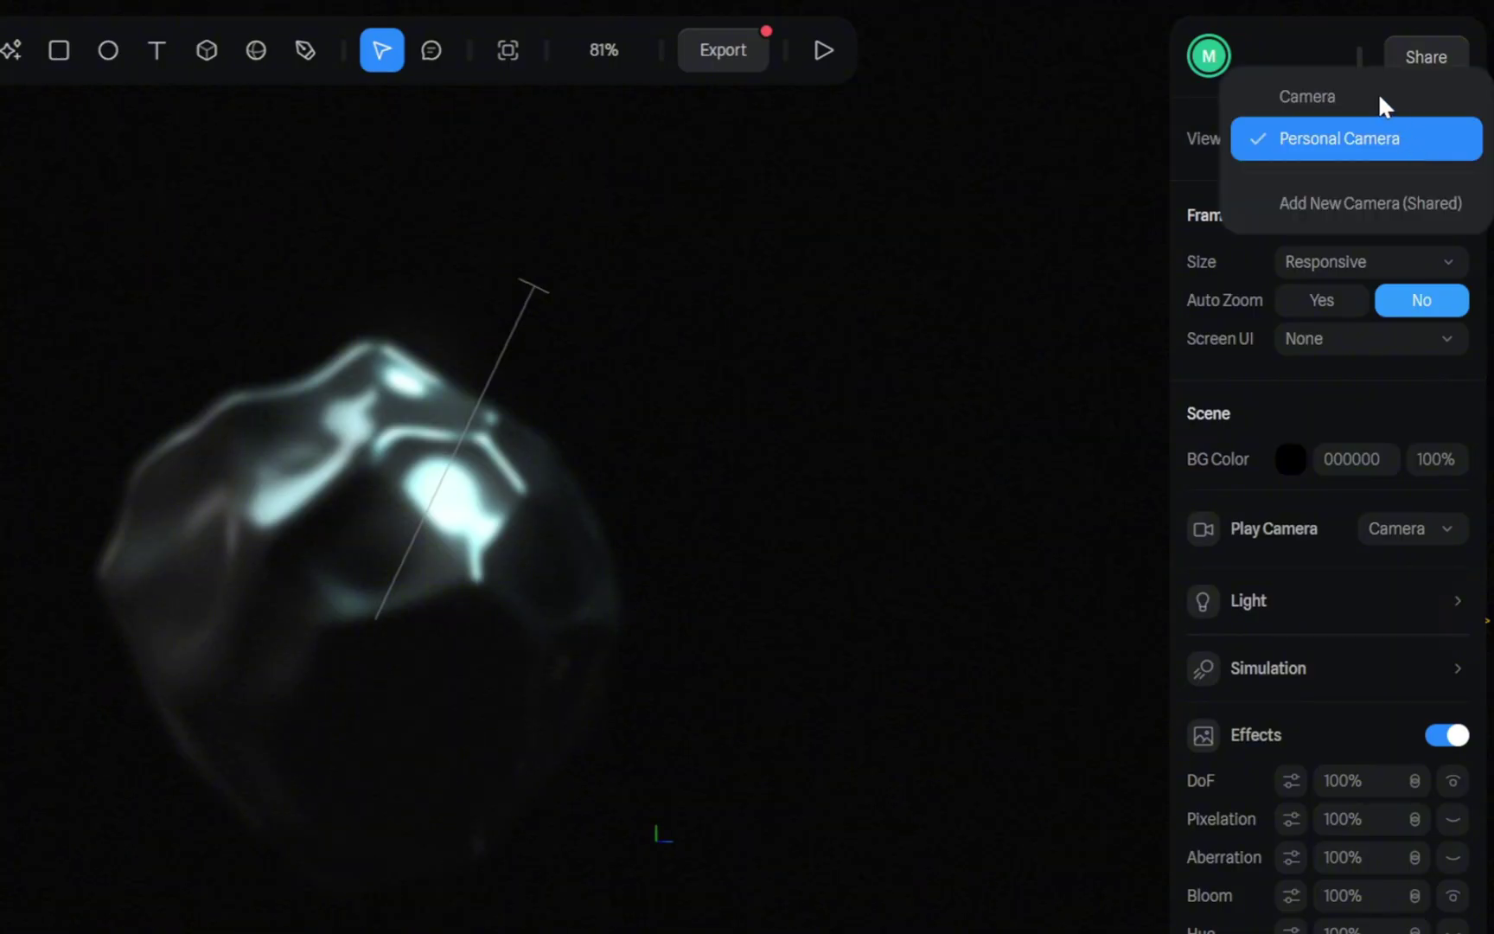
pyautogui.click(1324, 94)
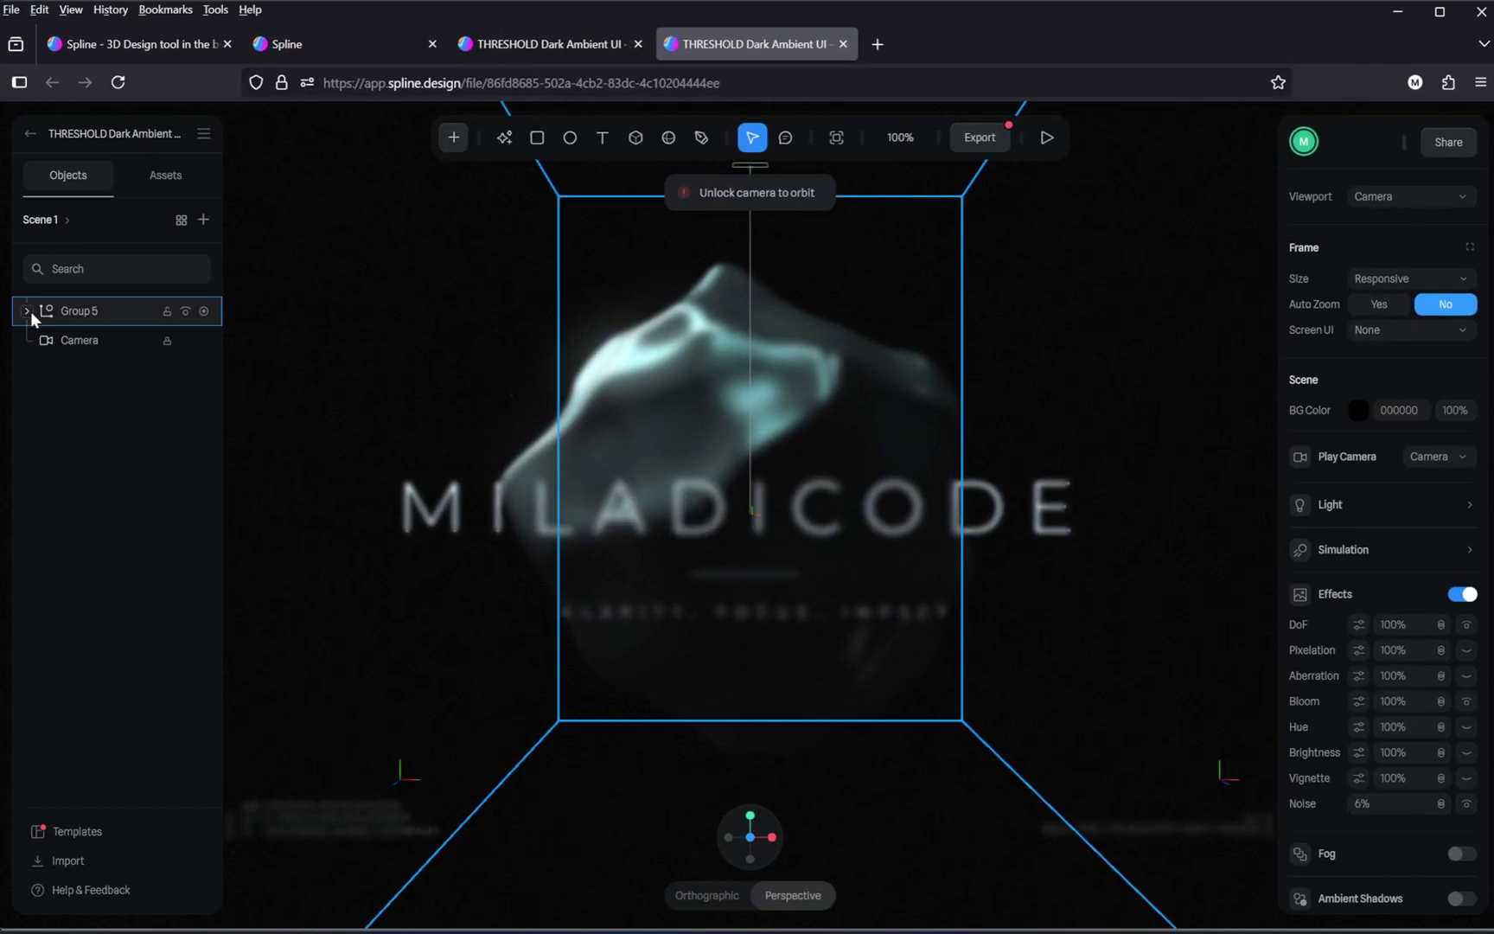
pyautogui.click(30, 313)
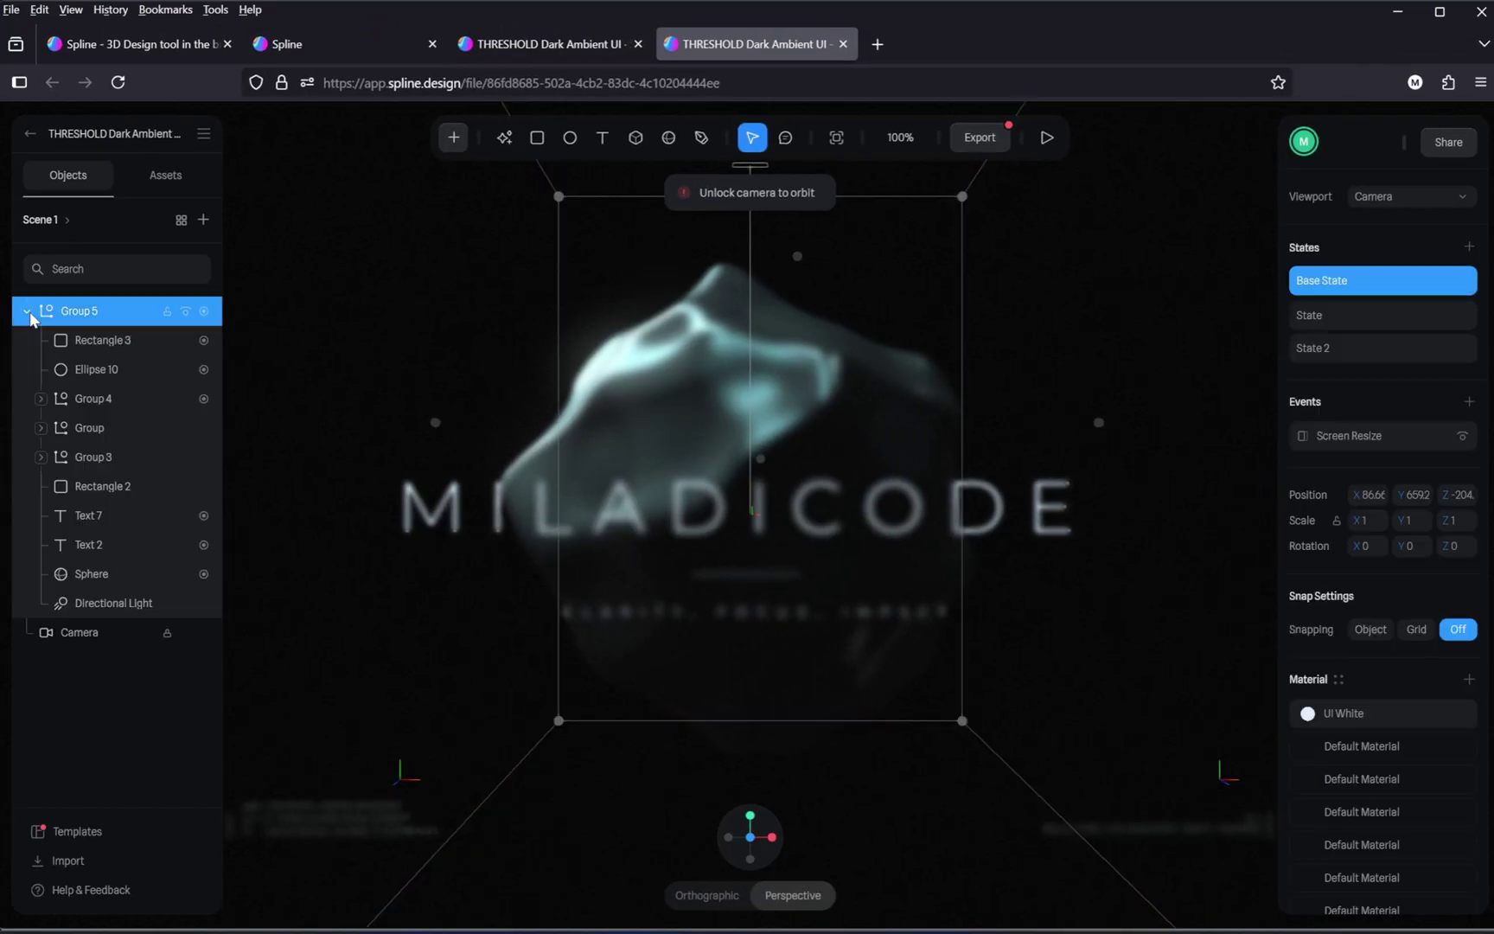
pyautogui.click(140, 723)
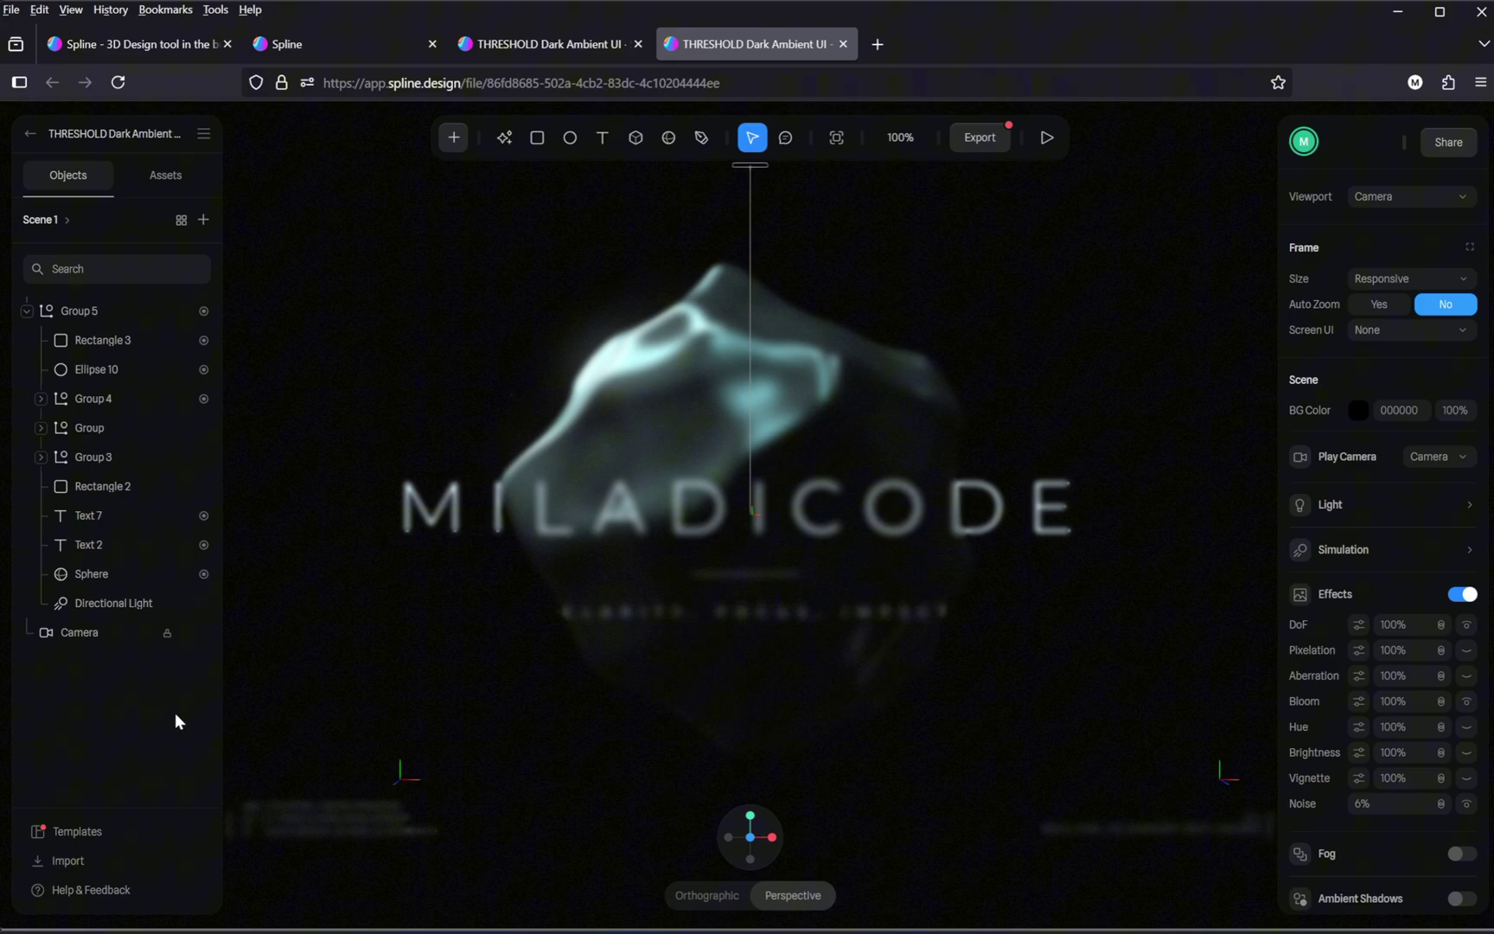
# Step: Reload the editor, then play and close the scene preview
pyautogui.click(118, 83)
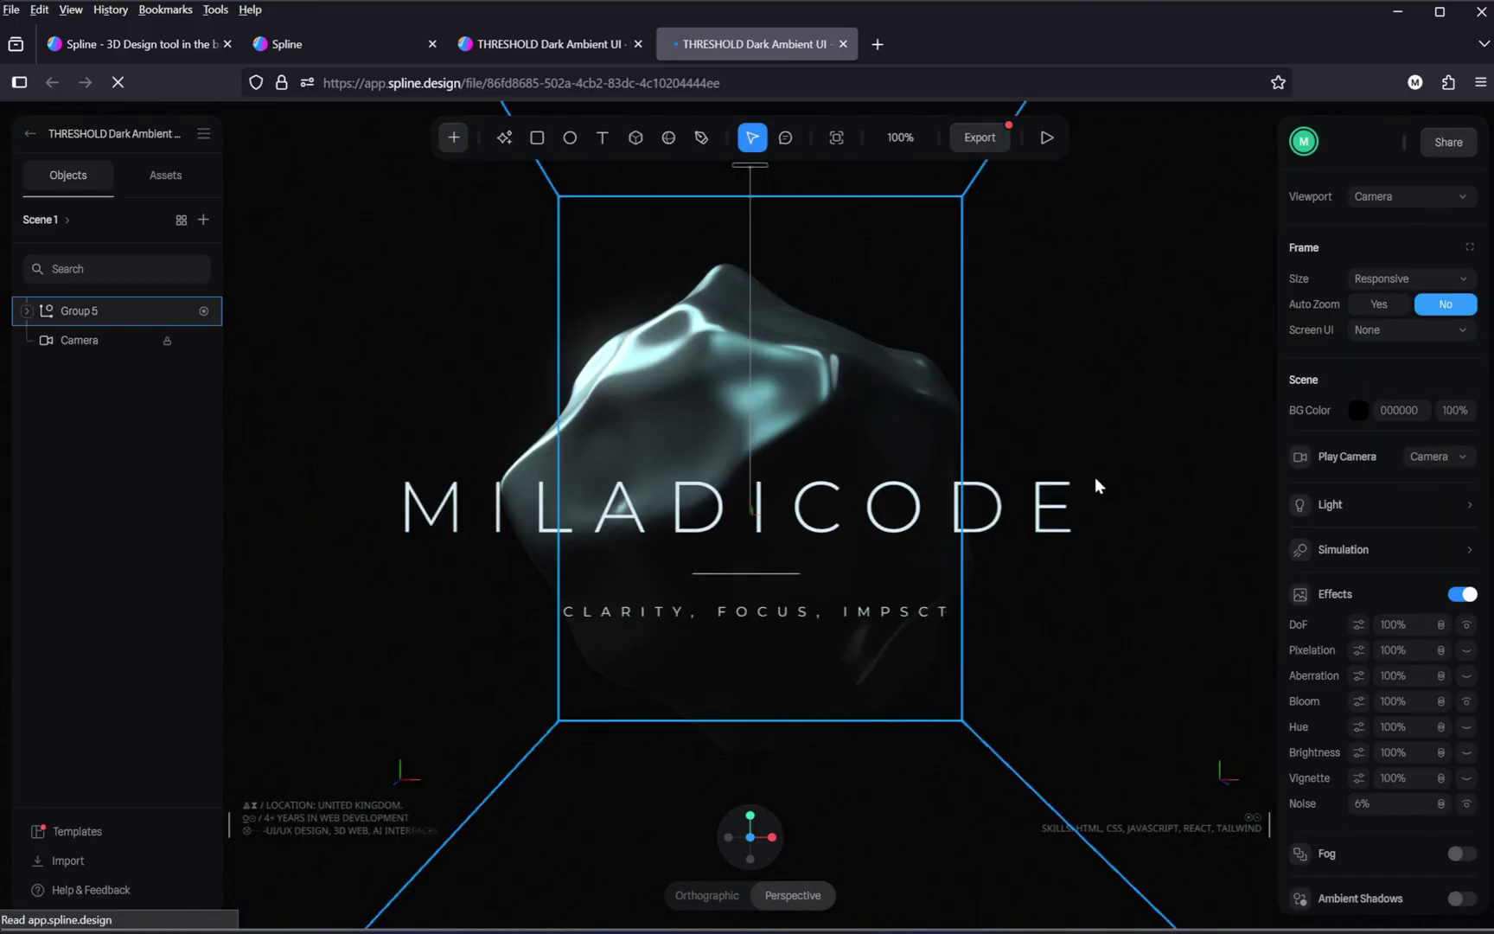
pyautogui.click(1045, 138)
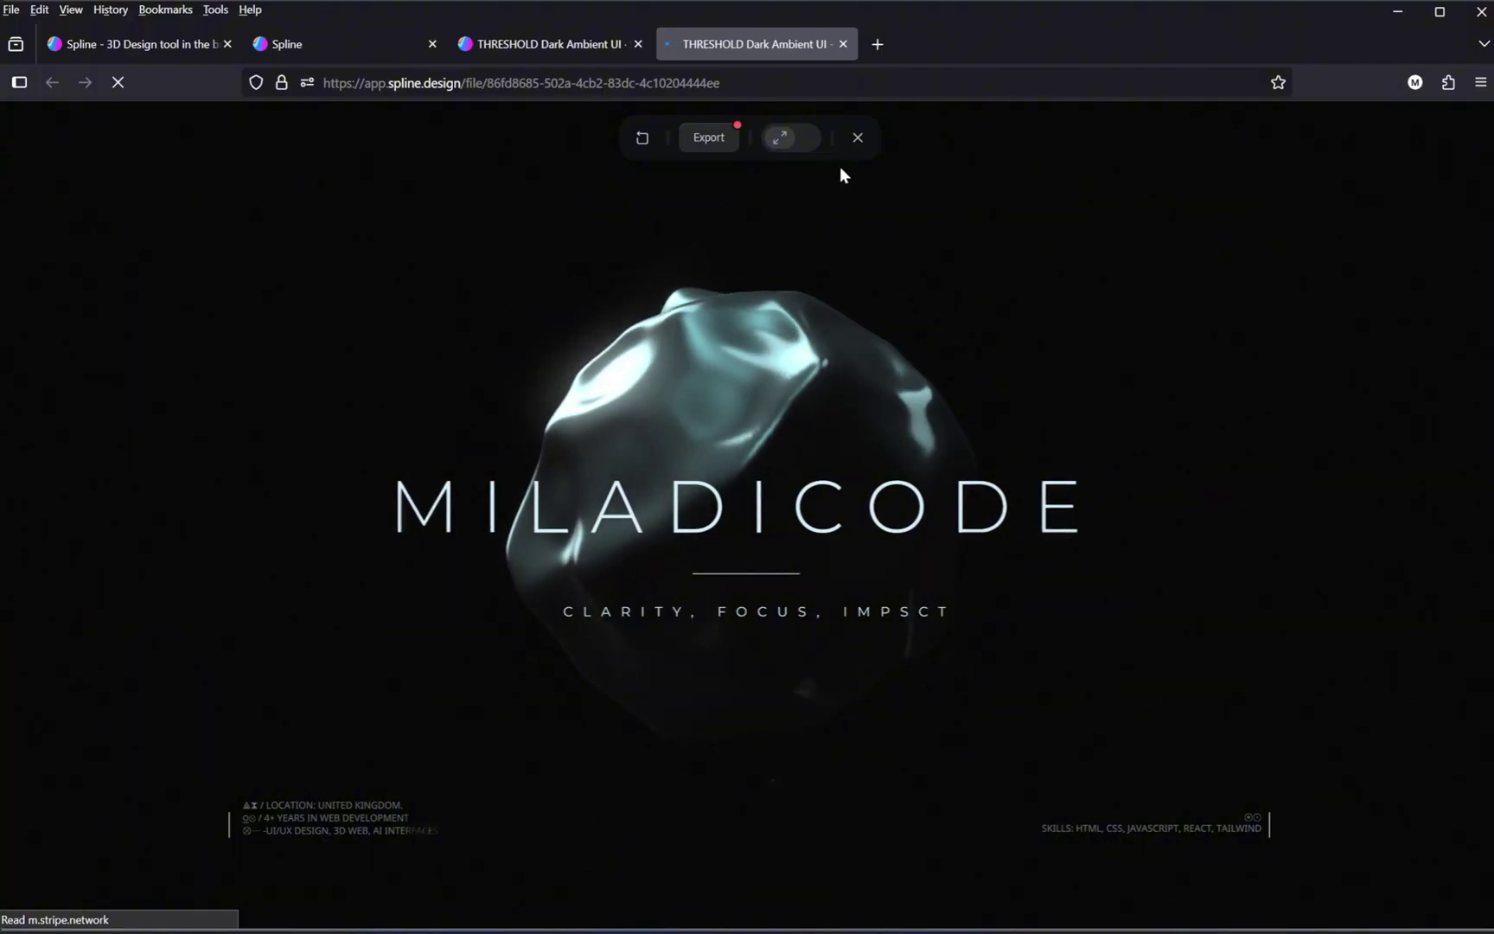
pyautogui.click(856, 138)
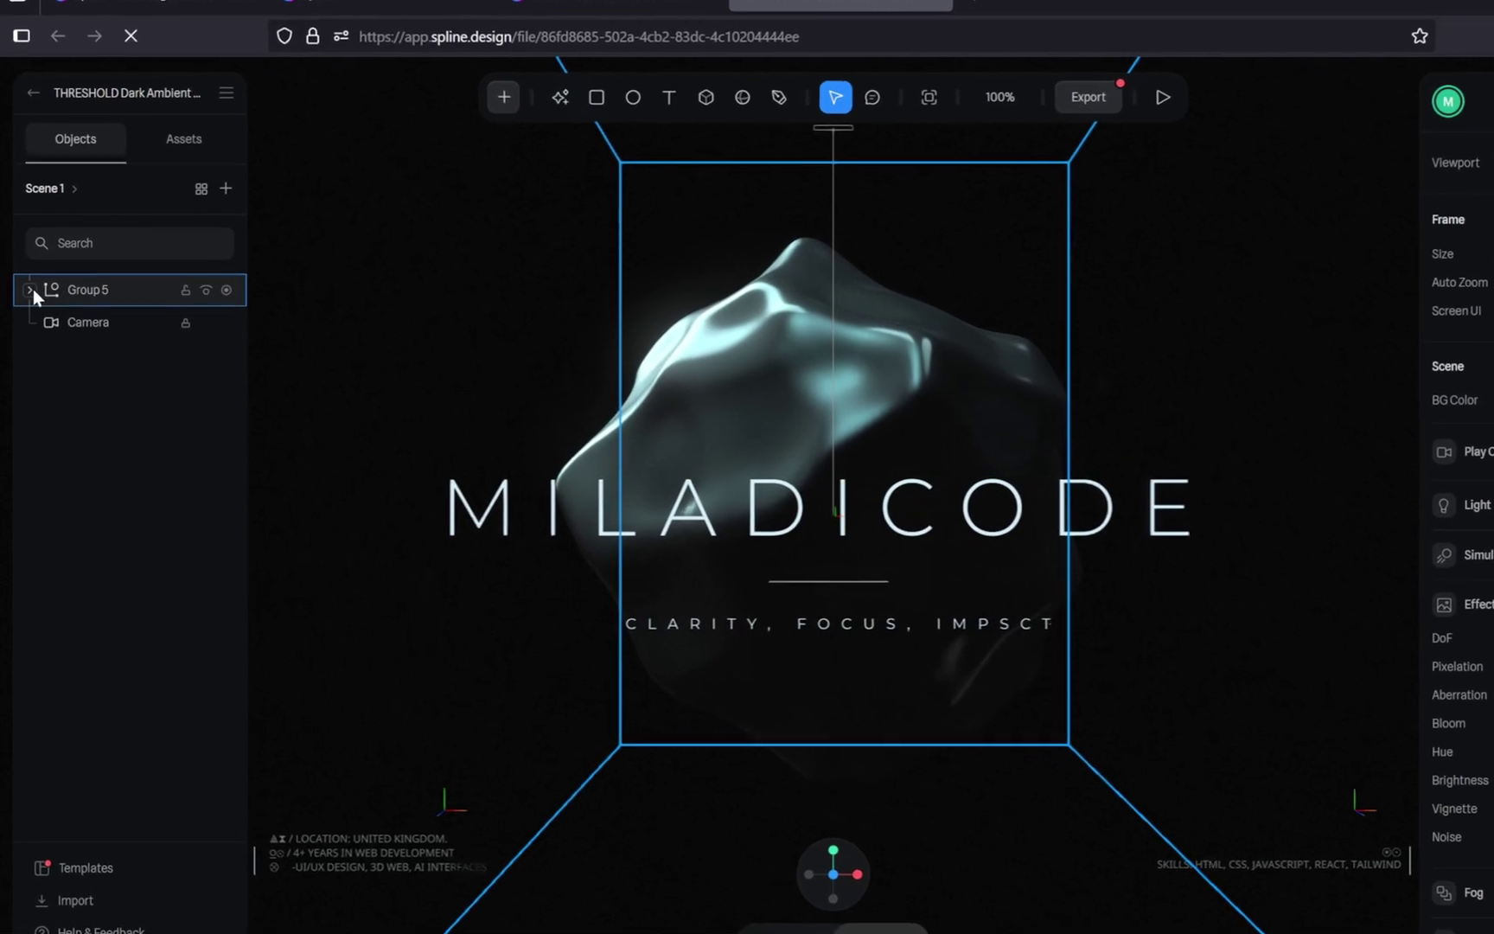
# Step: Expand Group 5 and Group 4 in the Objects panel to reach the Text 9 skills text
pyautogui.click(27, 311)
pyautogui.click(52, 382)
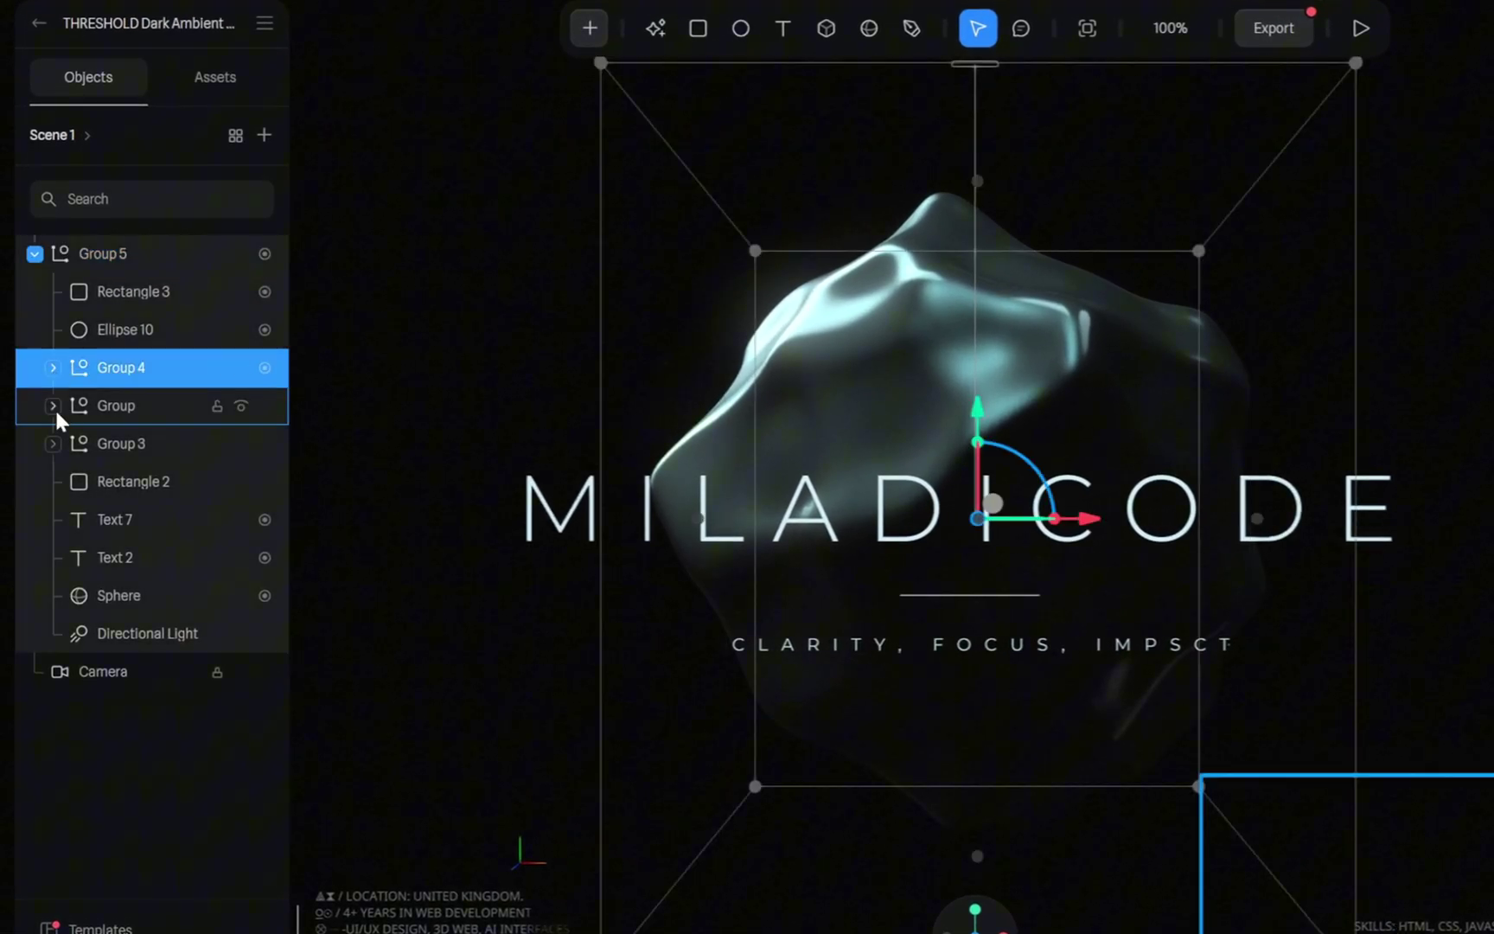
pyautogui.click(53, 405)
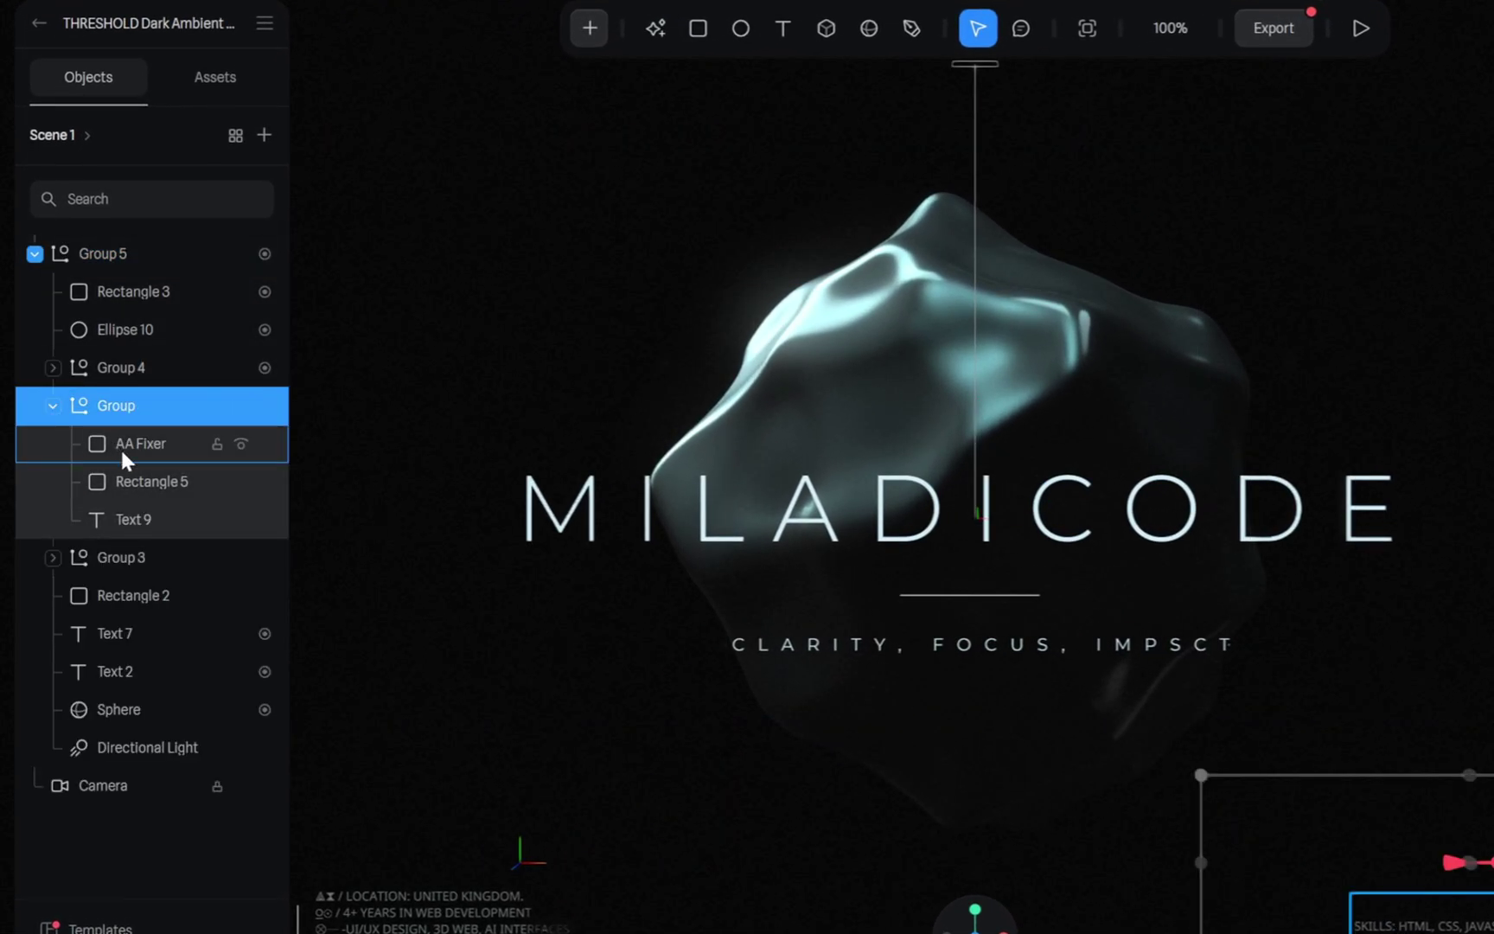
pyautogui.click(139, 526)
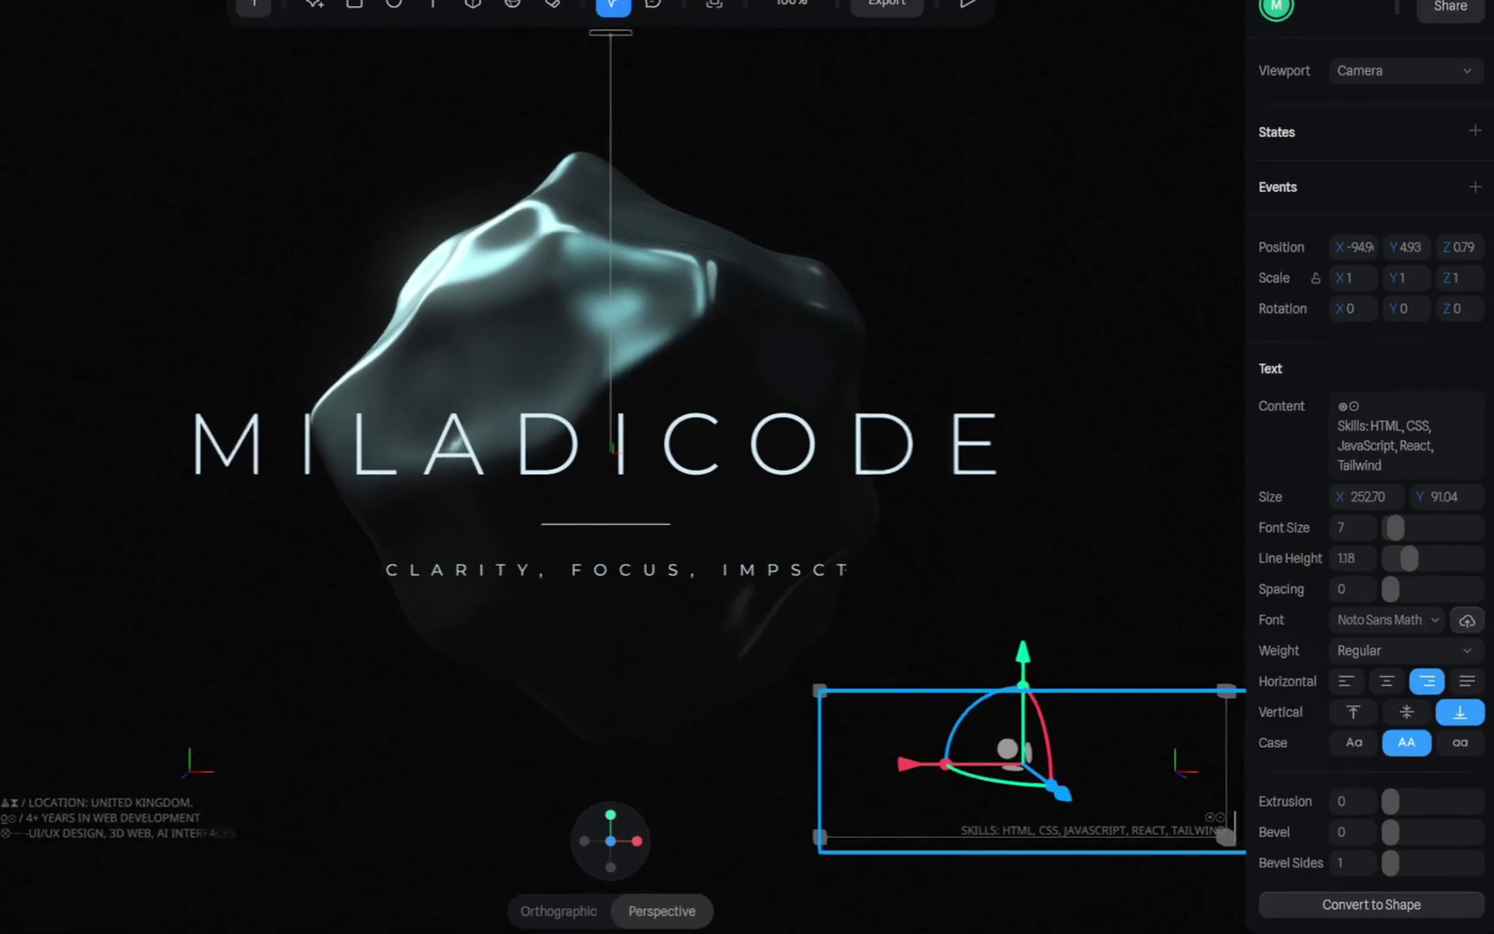
pyautogui.press('Escape')
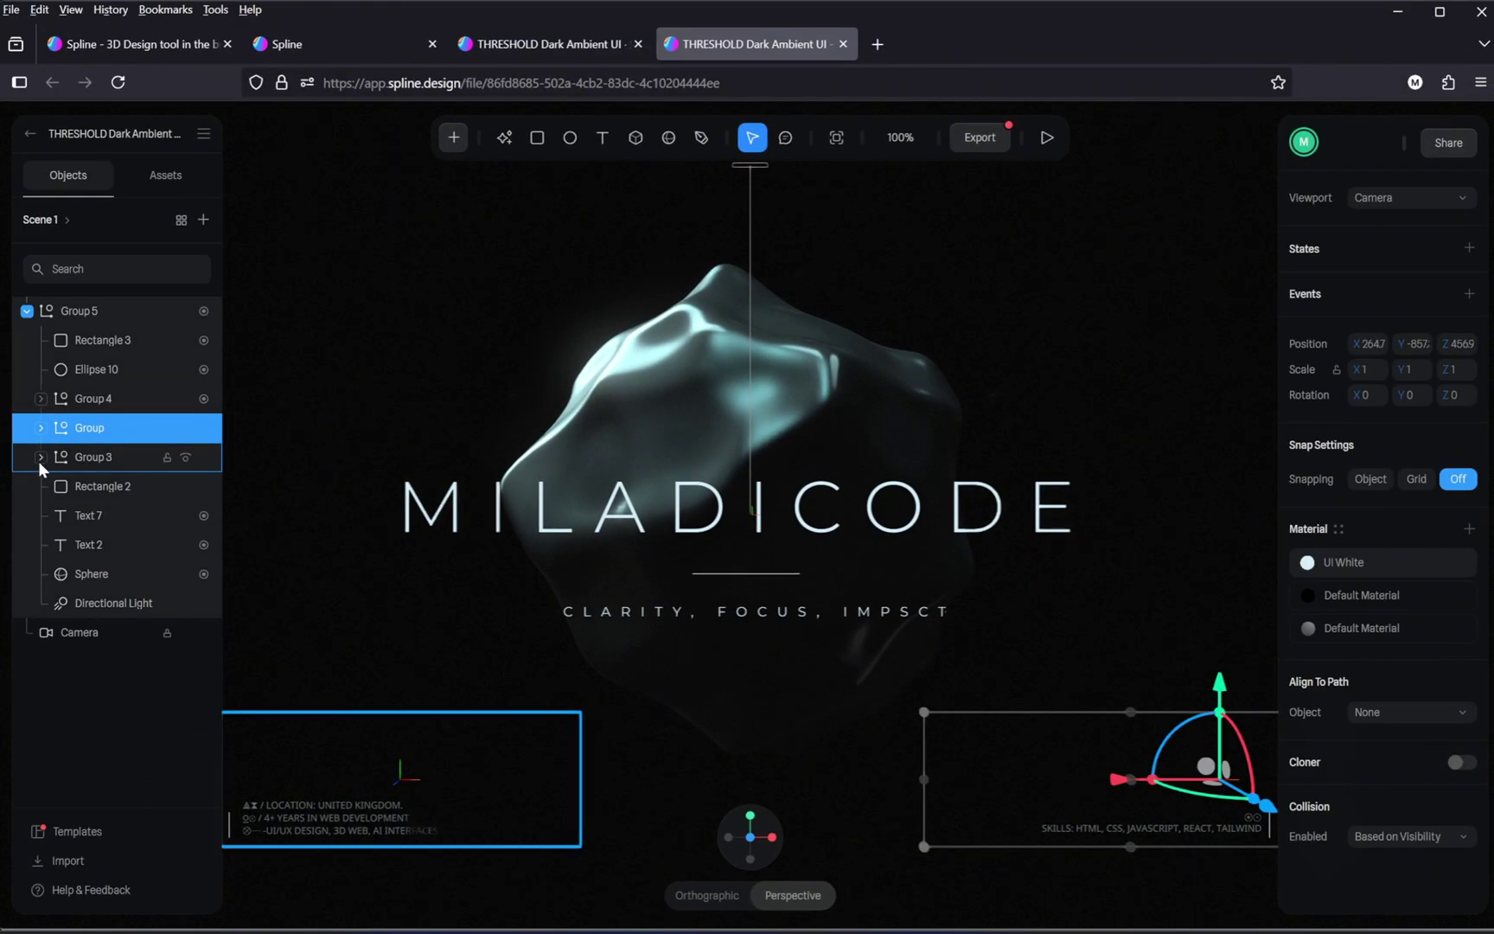
# Step: Select Text 8, Text 7 subtitle and Text 2 title in Group 3, checking the content value
pyautogui.click(40, 459)
pyautogui.click(102, 544)
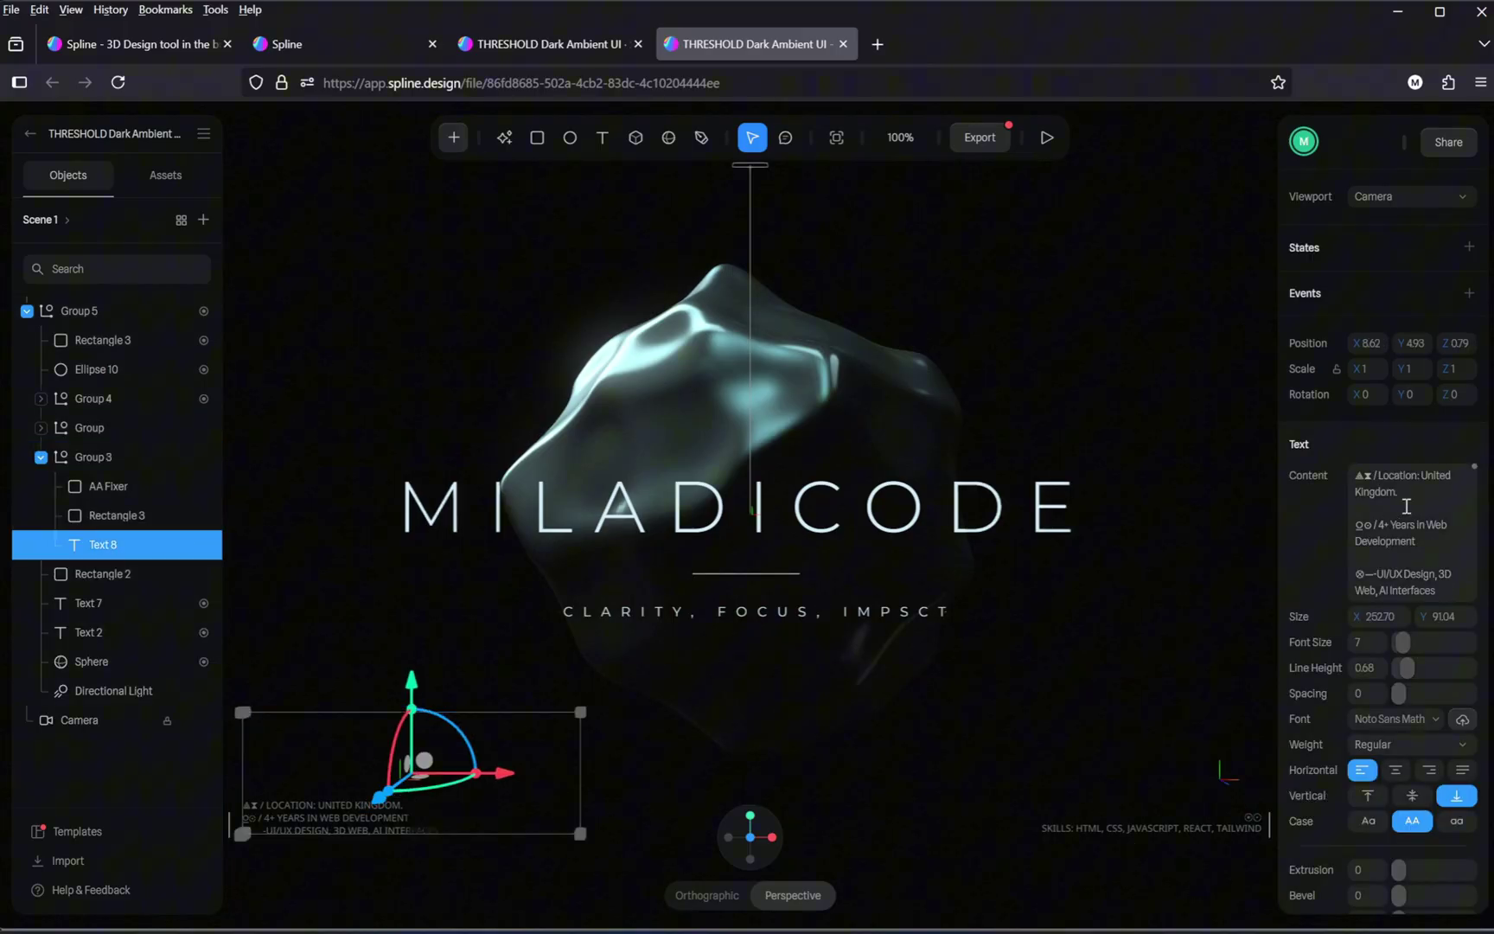
pyautogui.click(41, 456)
pyautogui.click(99, 515)
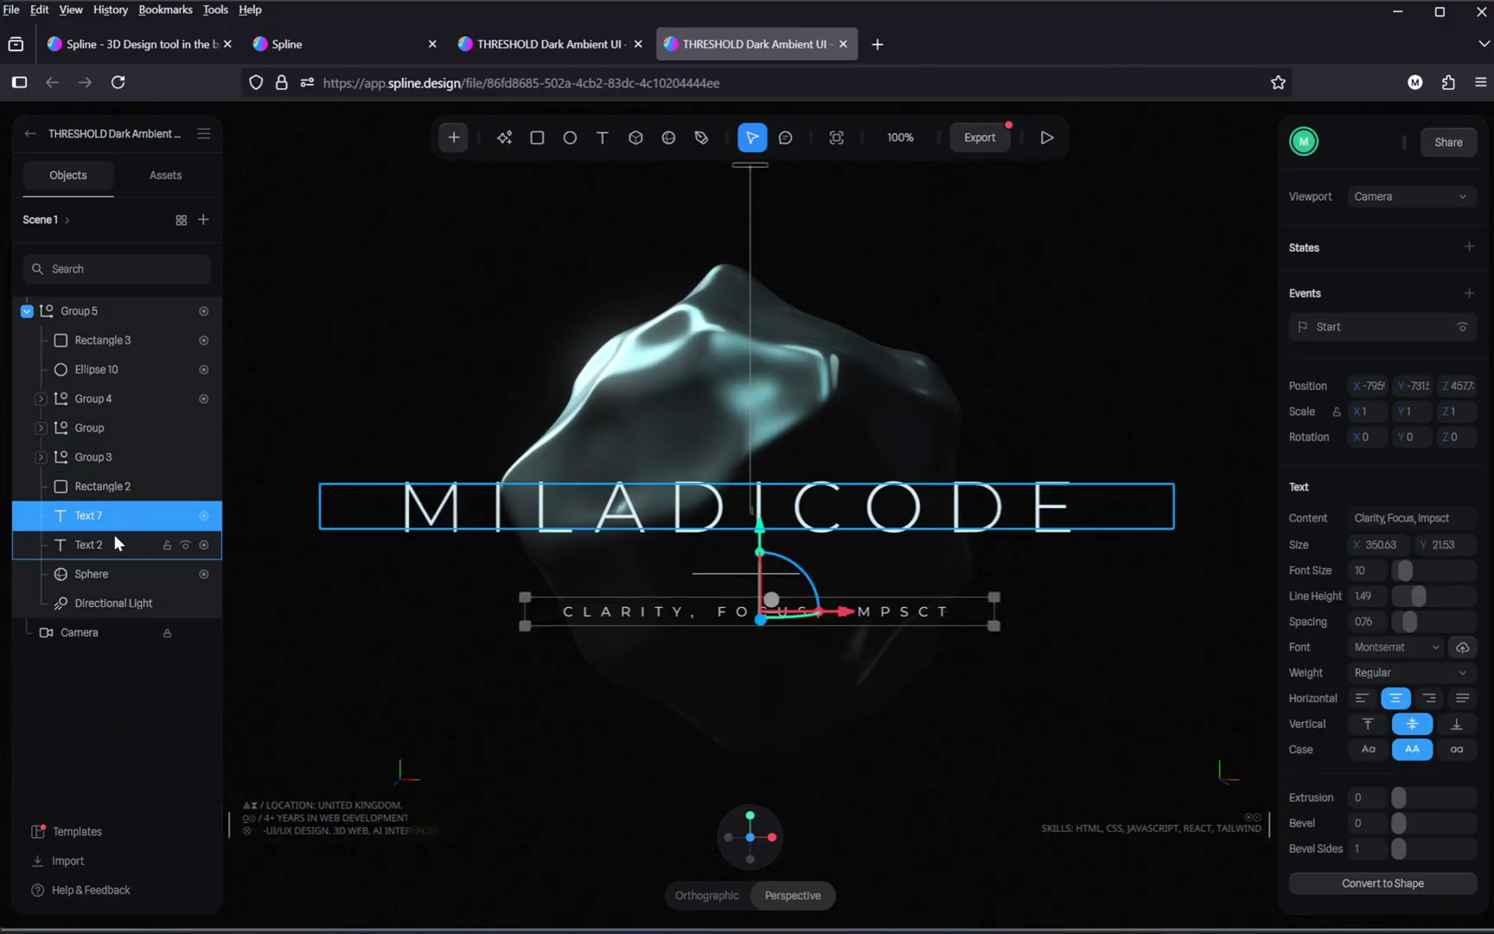
pyautogui.click(115, 537)
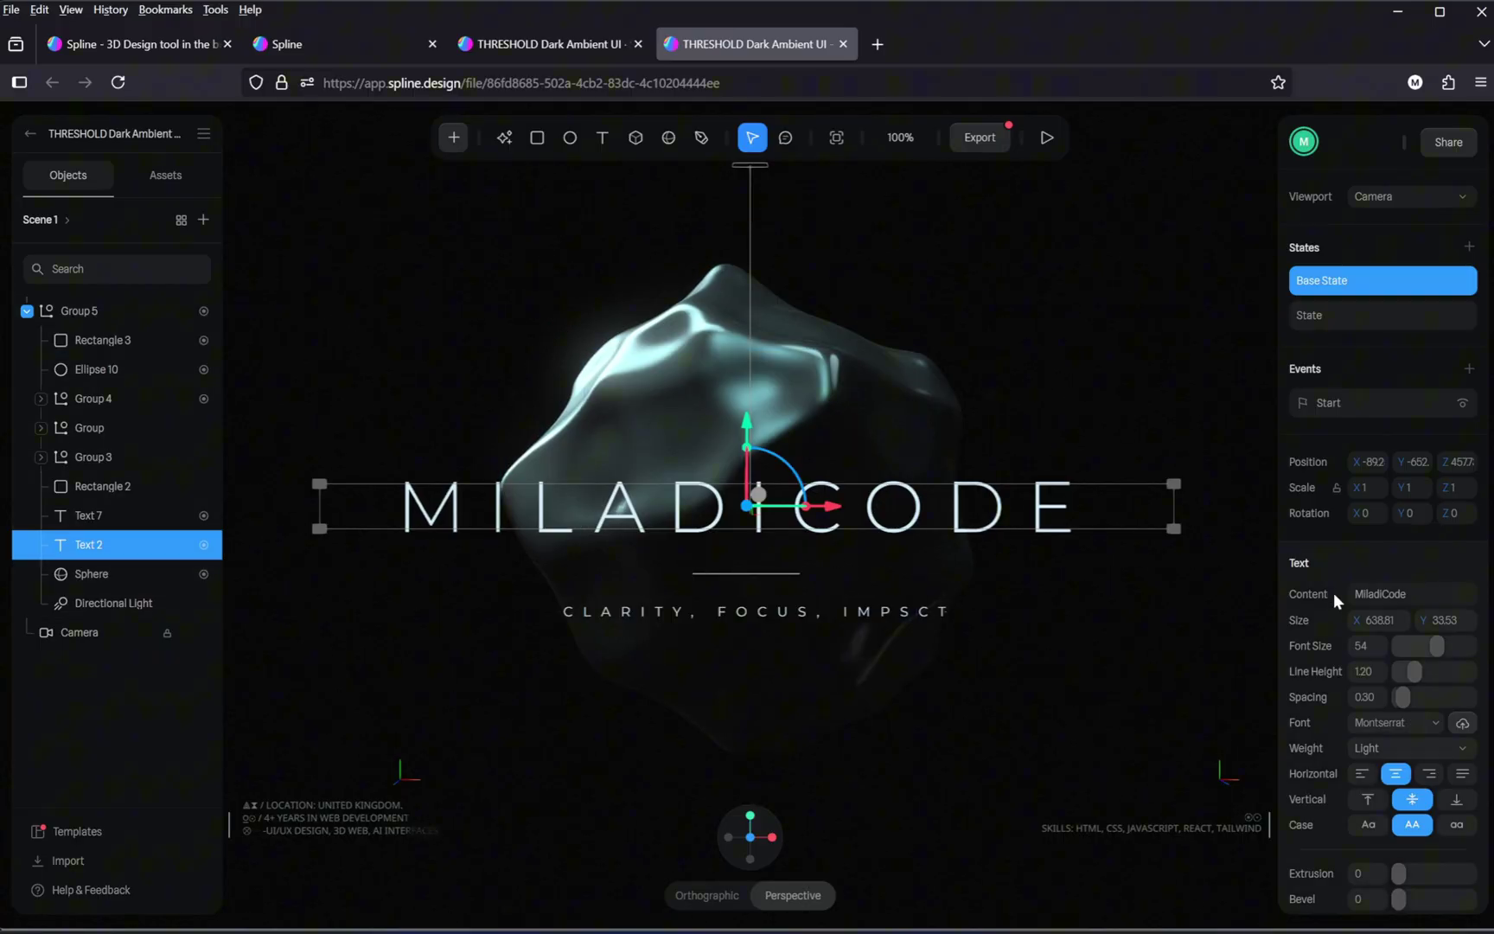
pyautogui.moveTo(1412, 594); pyautogui.dragTo(1360, 590)
pyautogui.click(1050, 690)
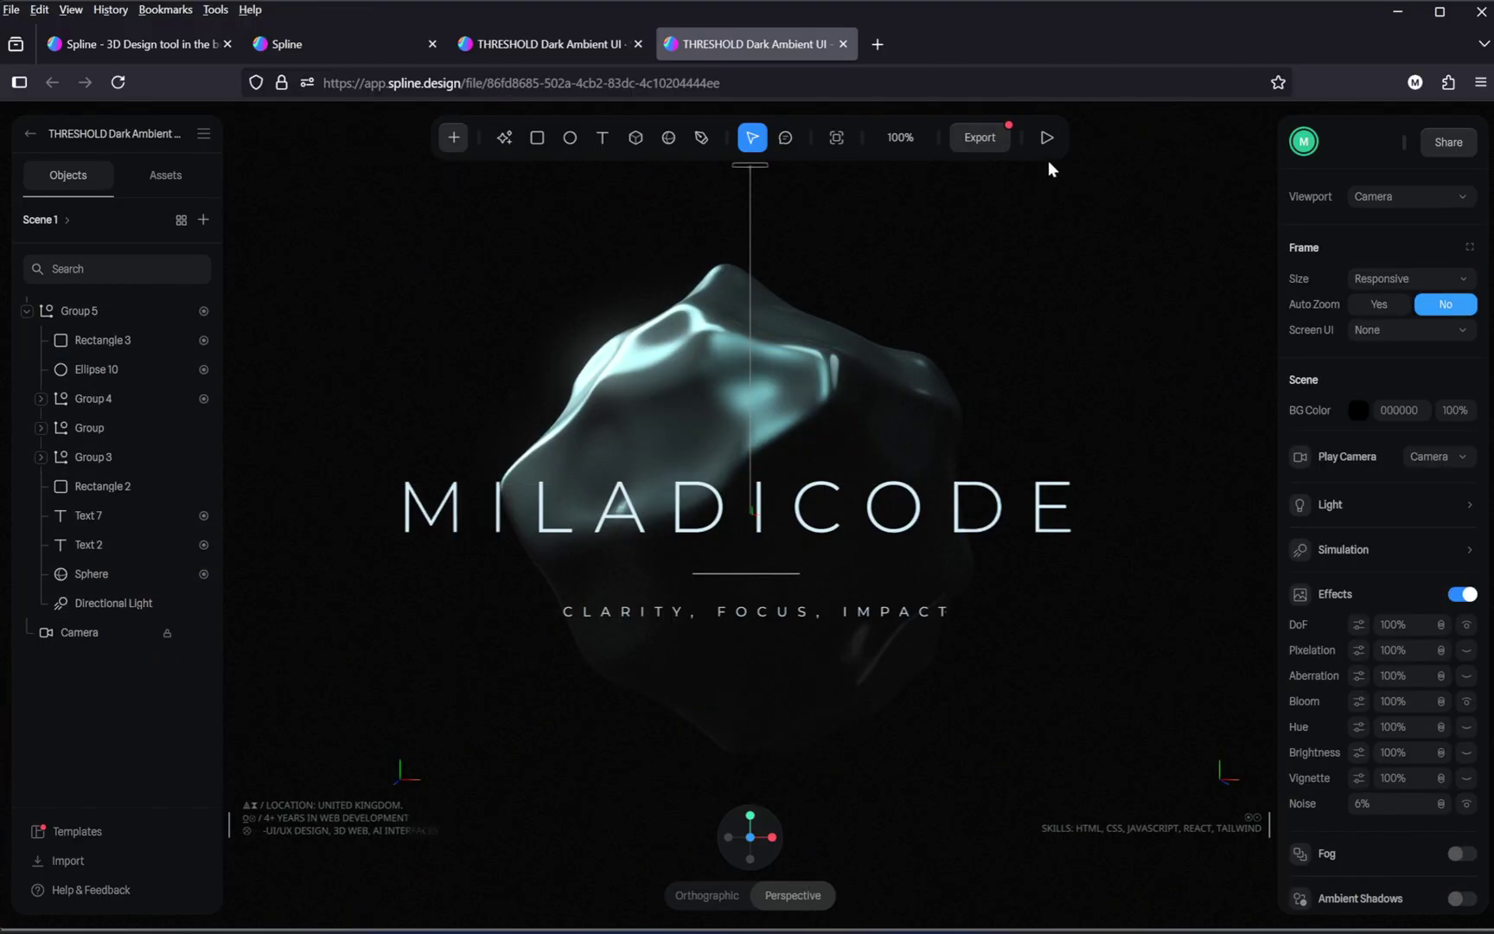
# Step: Play the corrected scene, then select the full portfolio brief in Google Docs
pyautogui.click(1046, 138)
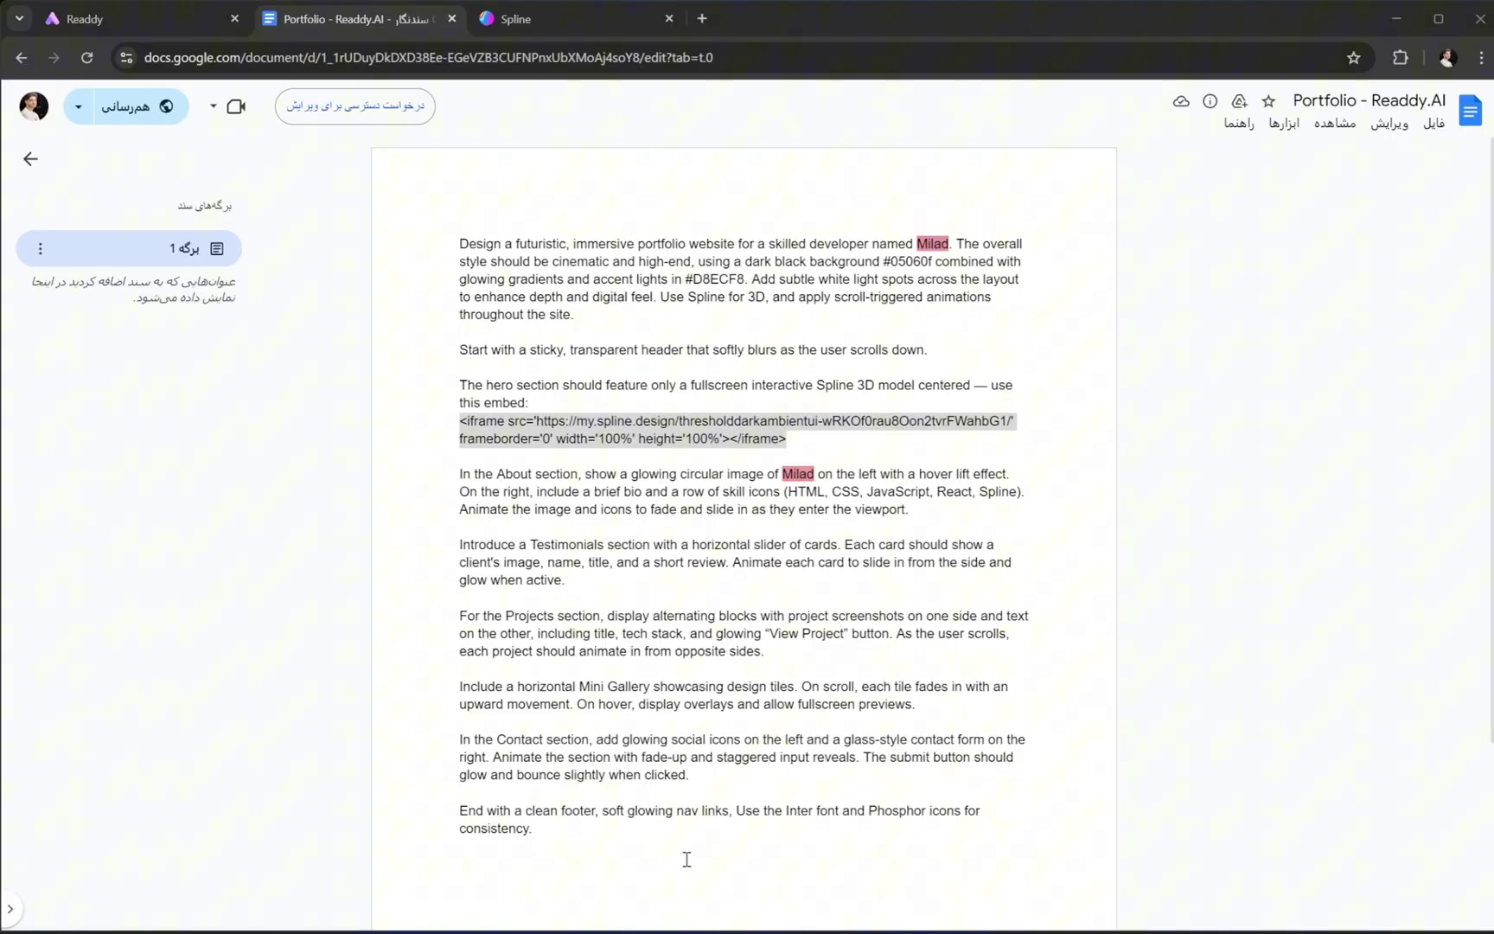
pyautogui.moveTo(549, 853); pyautogui.dragTo(458, 242)
# Step: Paste the copied portfolio brief into Readdy's design prompt
pyautogui.click(138, 18)
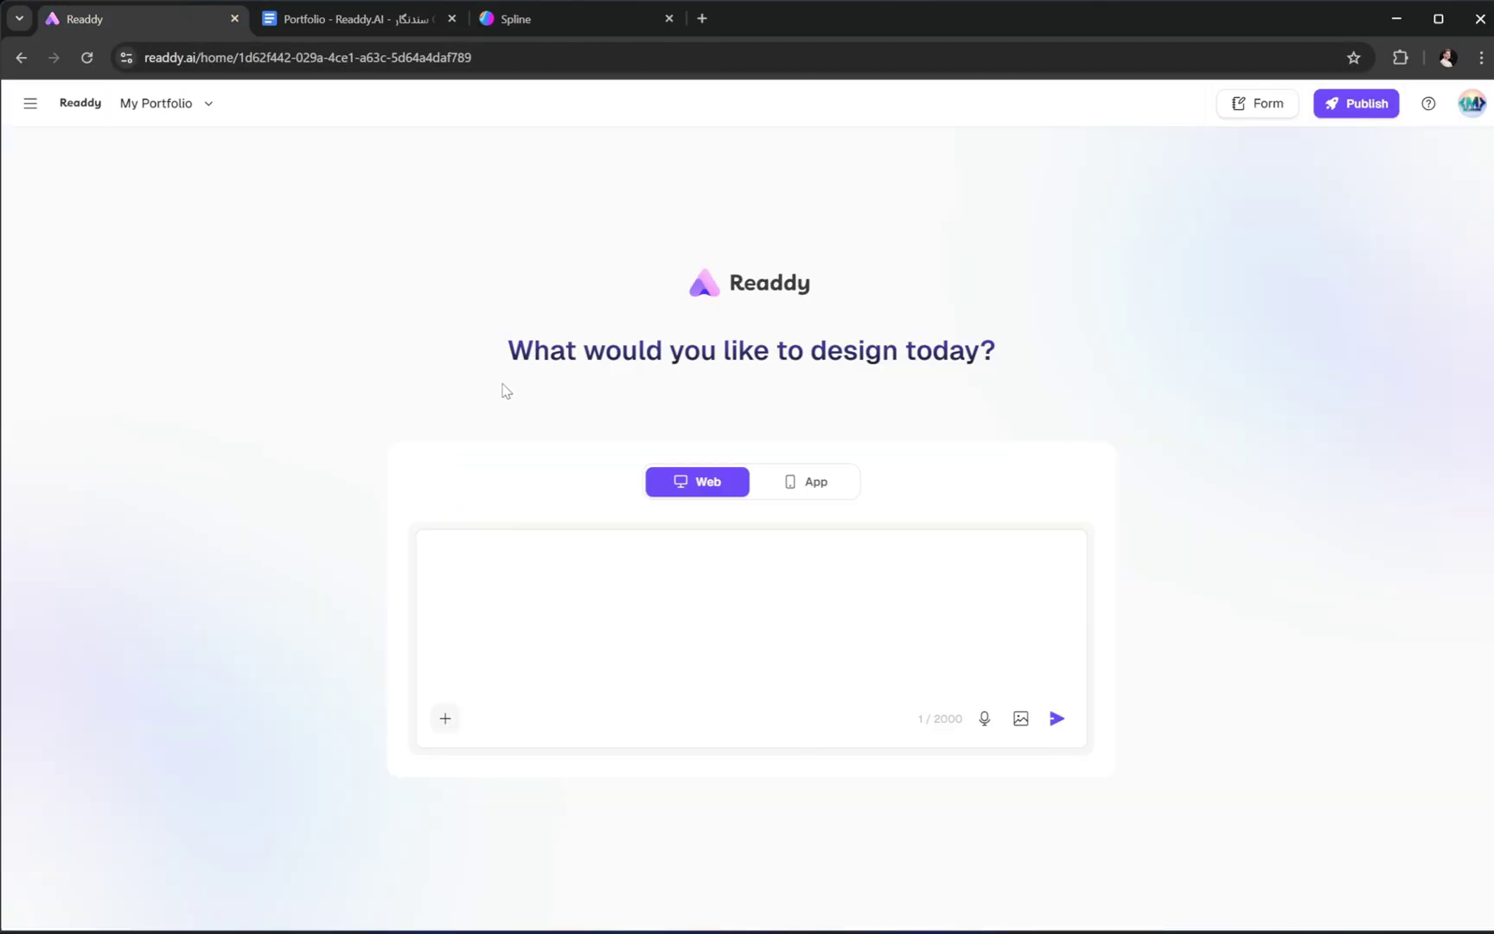
pyautogui.click(564, 562)
pyautogui.hotkey('ctrl', 'v')
# Step: Delete the old iframe embed code from the pasted brief
pyautogui.scroll(-5, 652, 631)
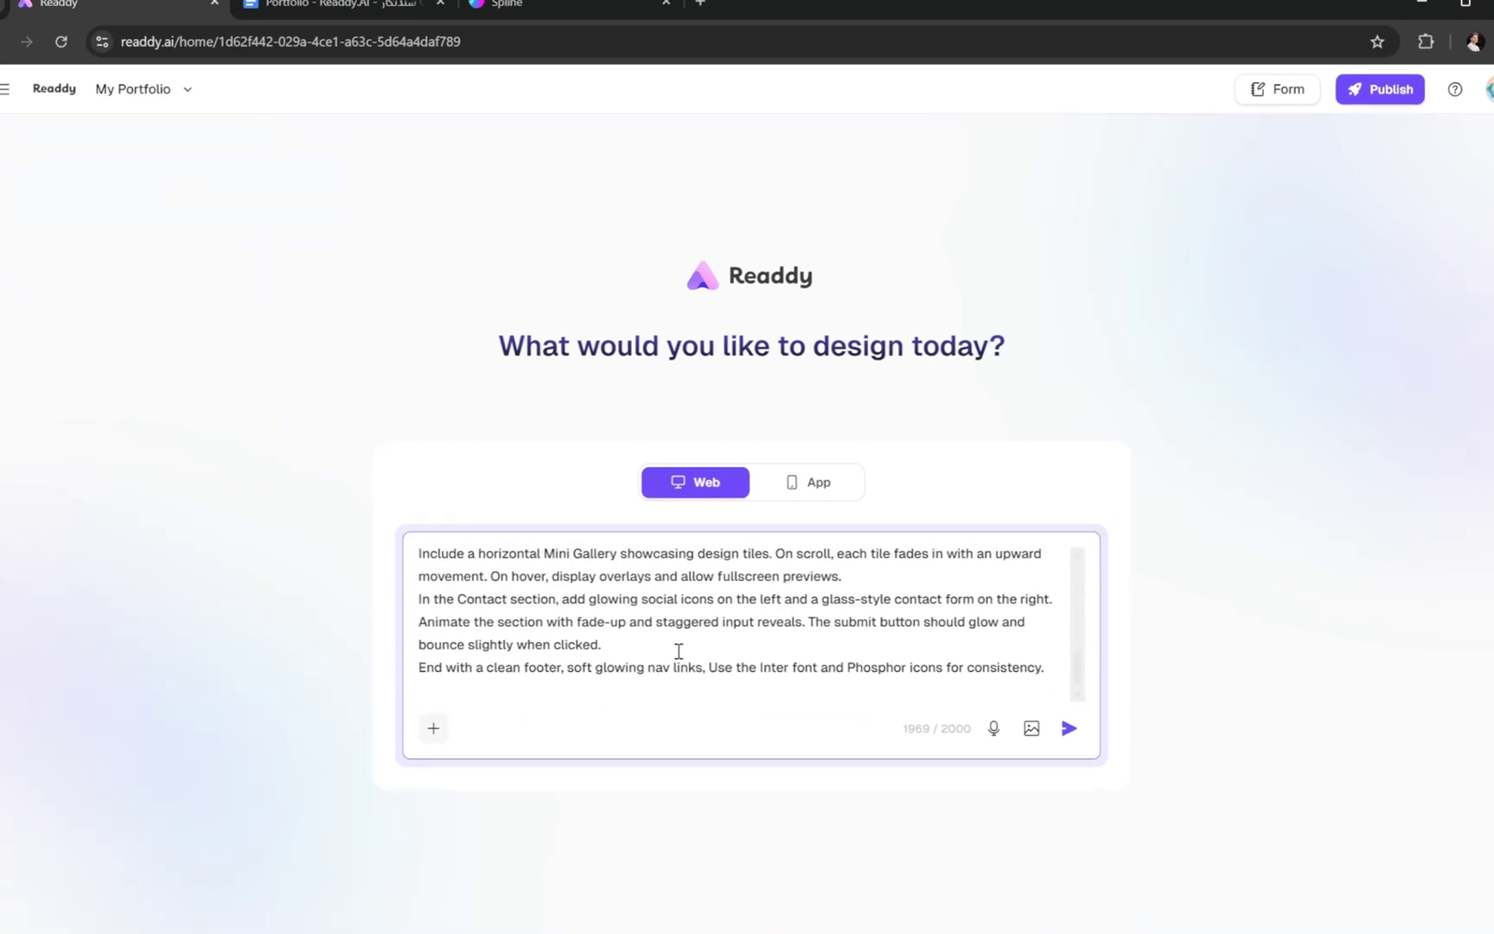
pyautogui.scroll(2, 681, 643)
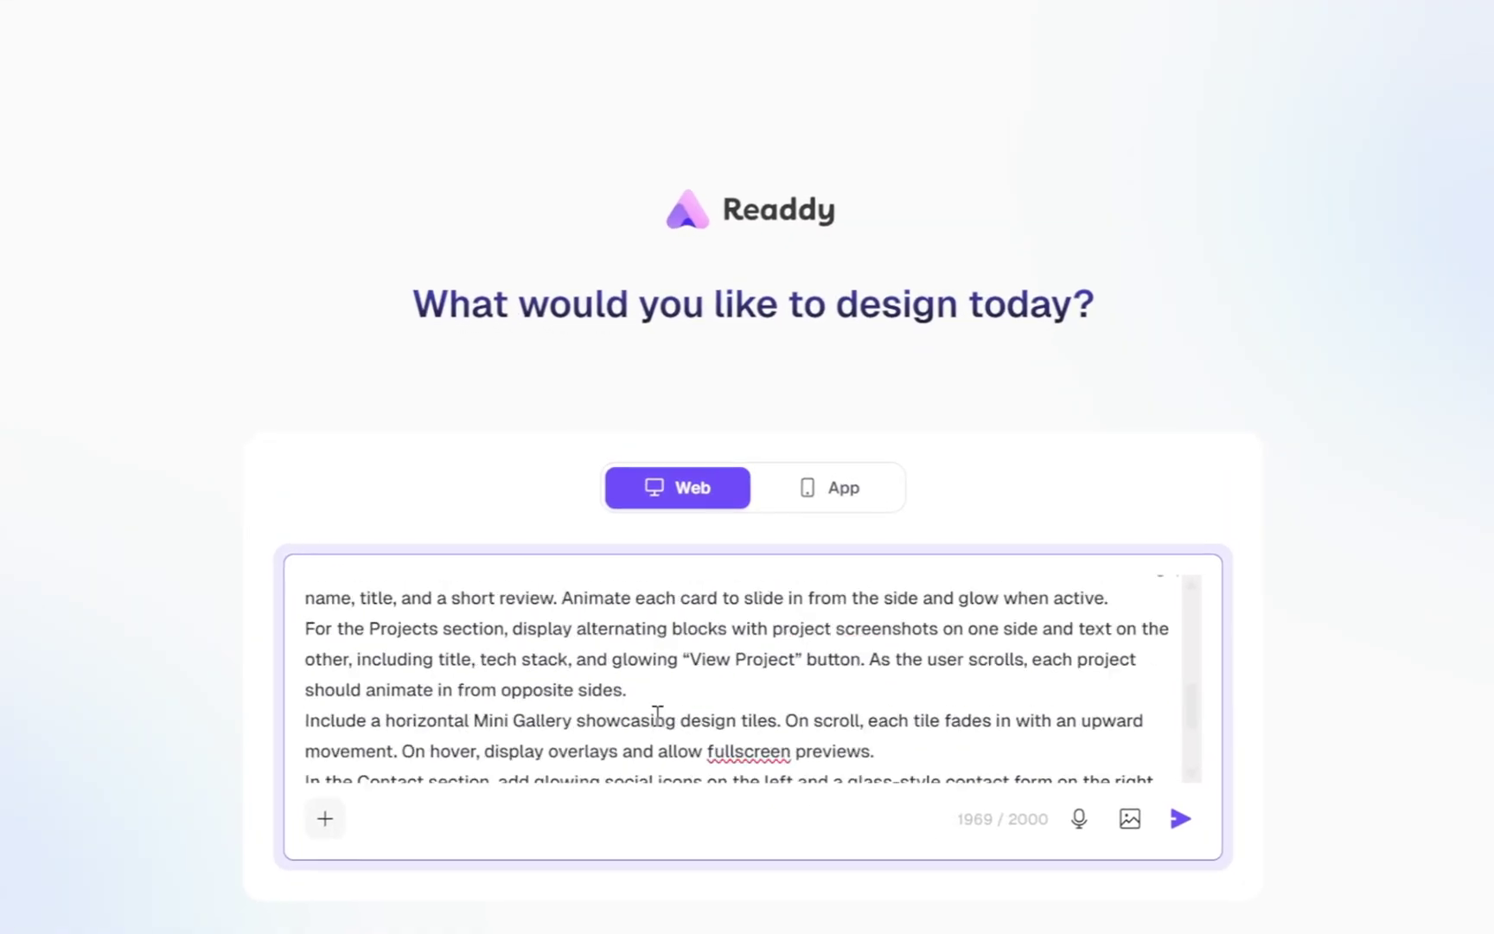
pyautogui.scroll(3, 657, 714)
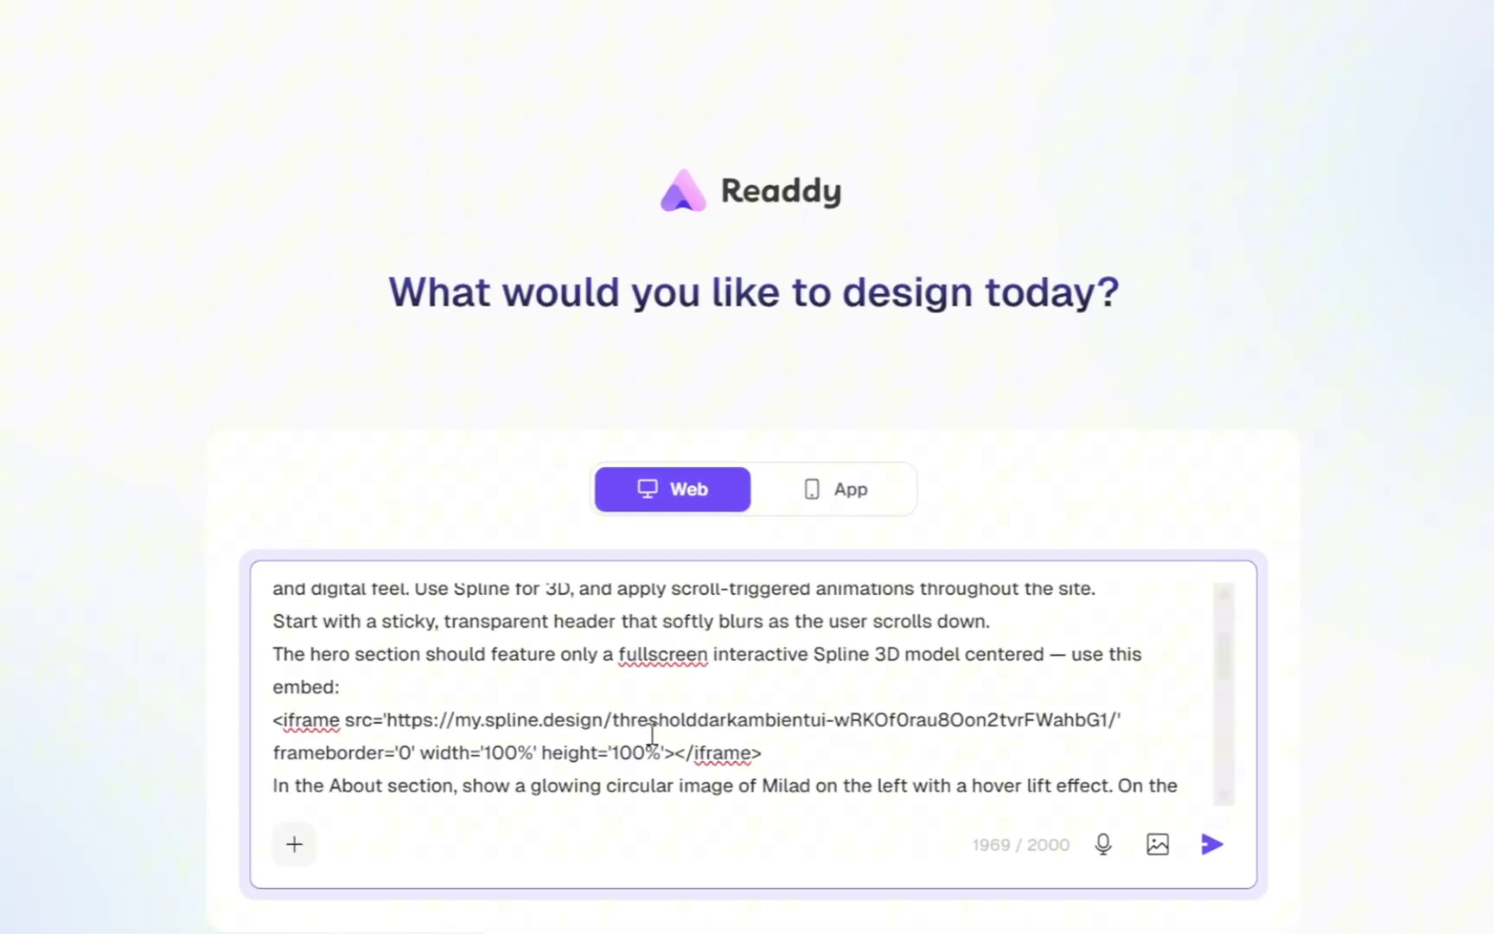
pyautogui.moveTo(797, 750); pyautogui.dragTo(251, 737)
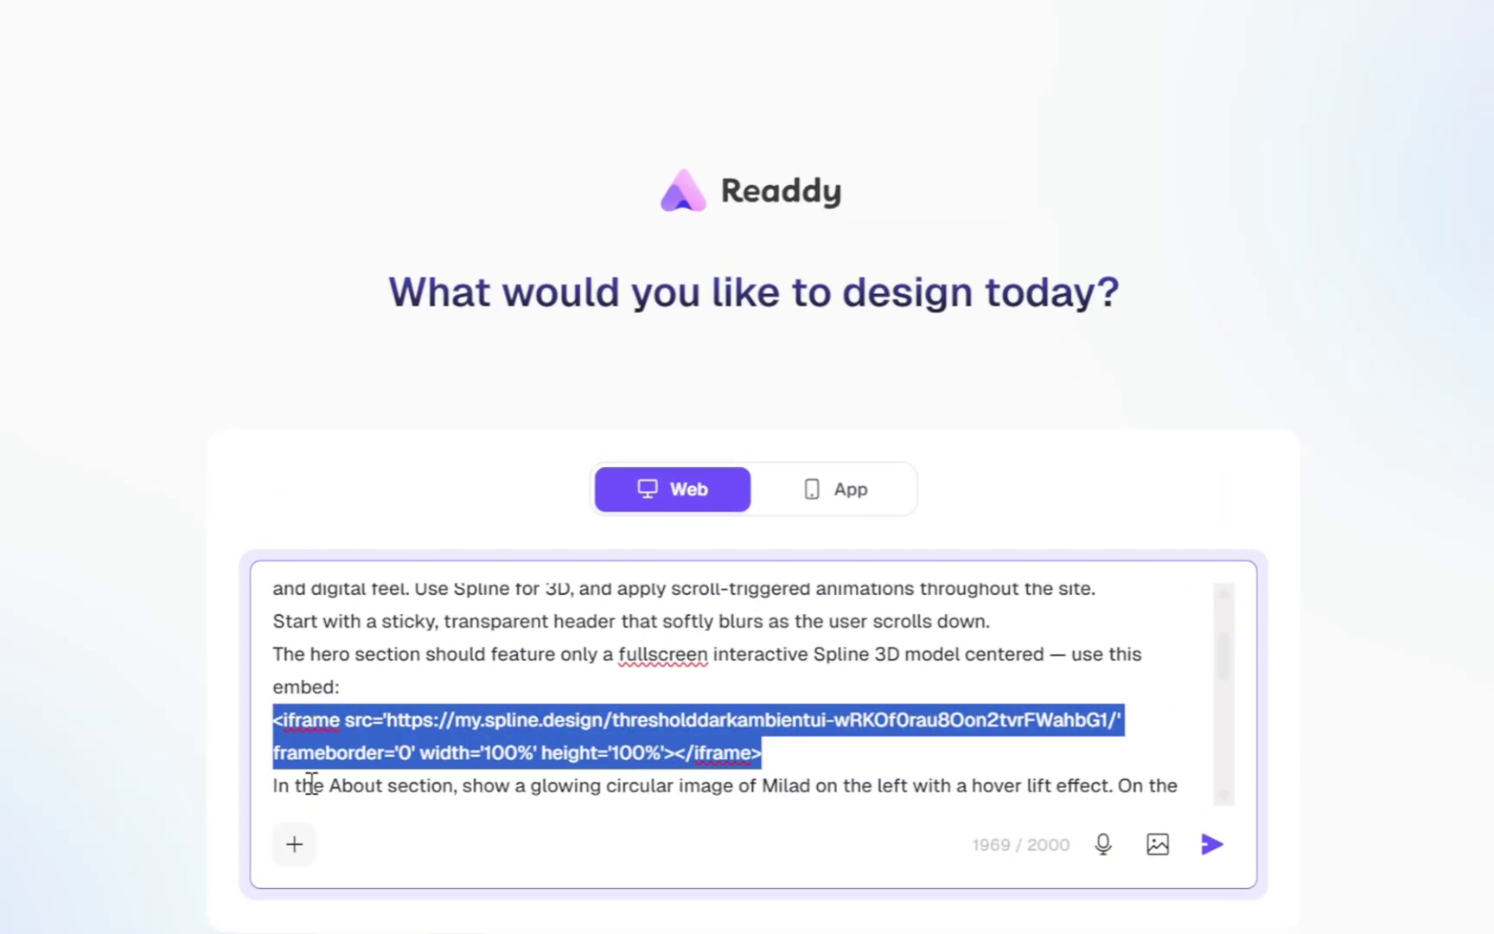
pyautogui.press('BackSpace')
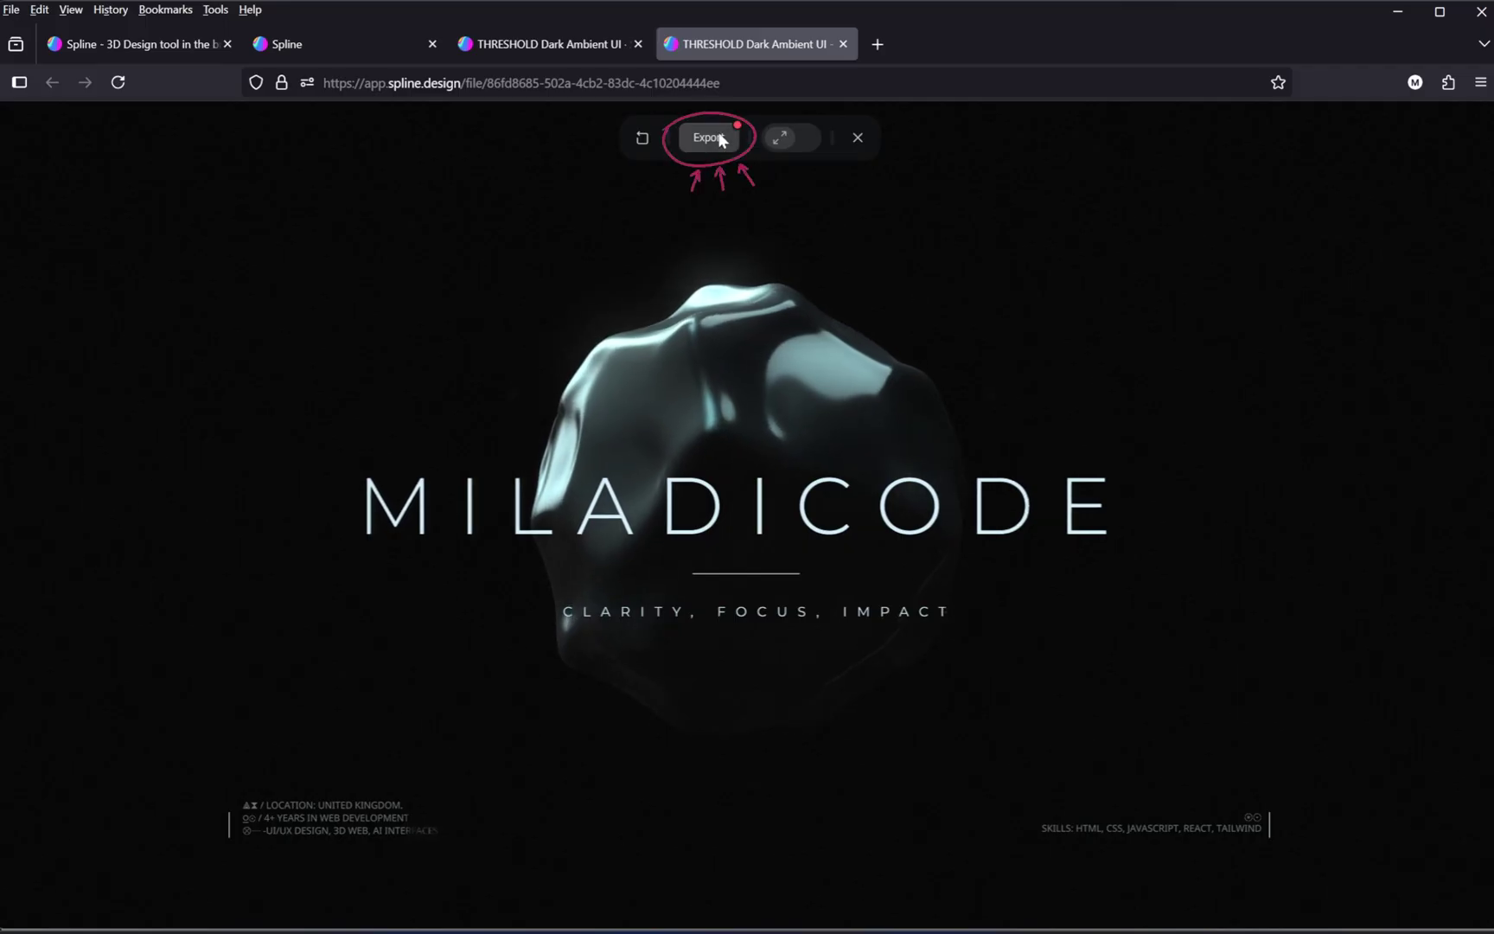
# Step: Export the scene and copy its Public URL embed code
pyautogui.click(709, 137)
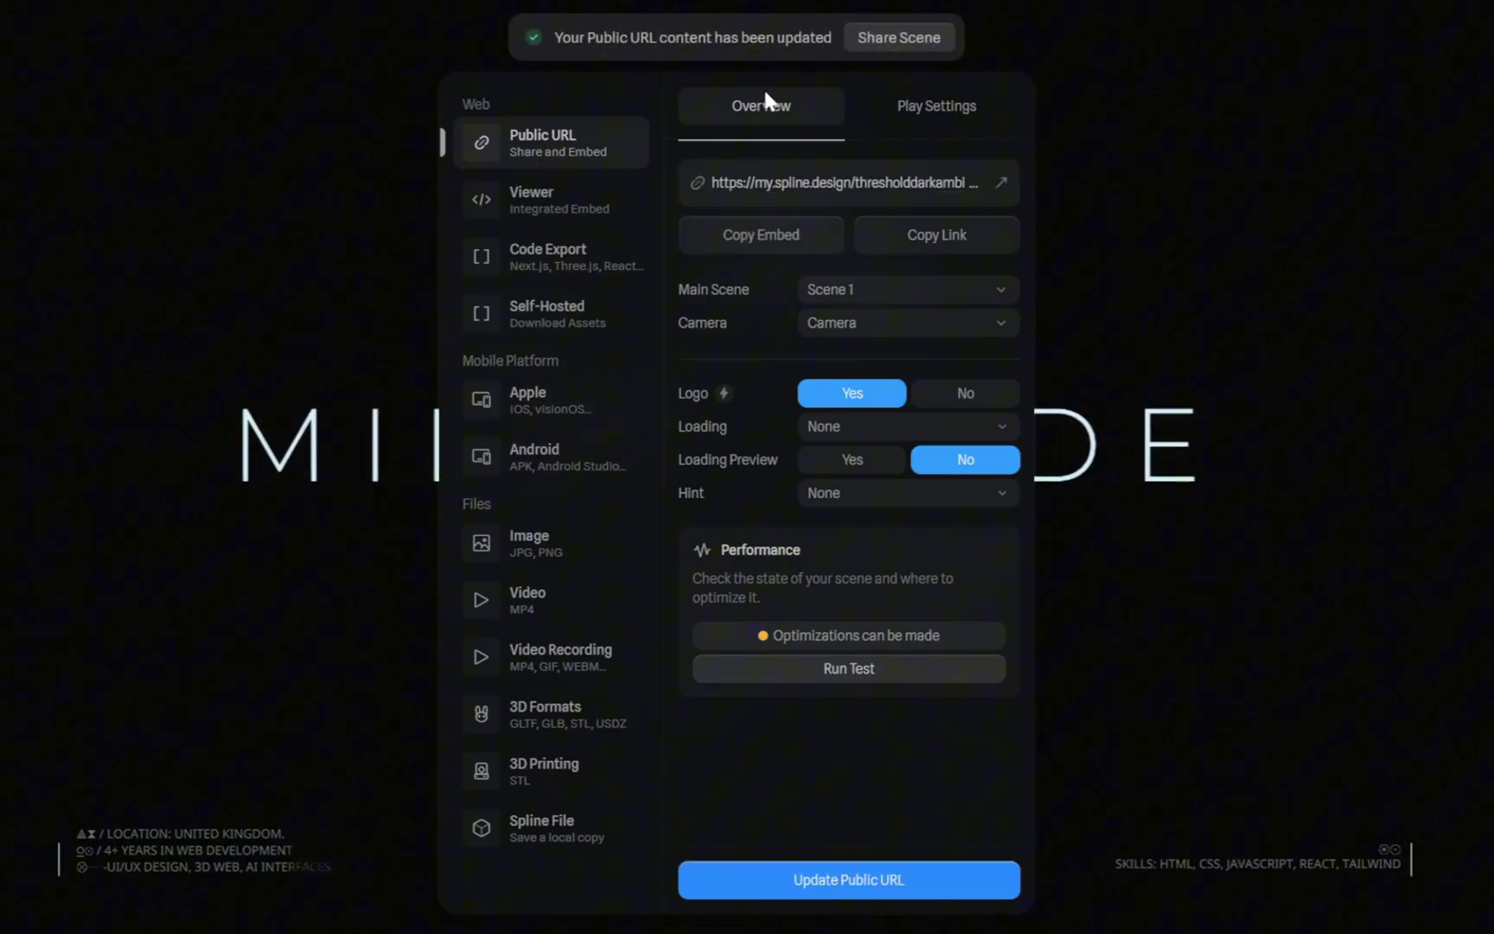
pyautogui.click(815, 237)
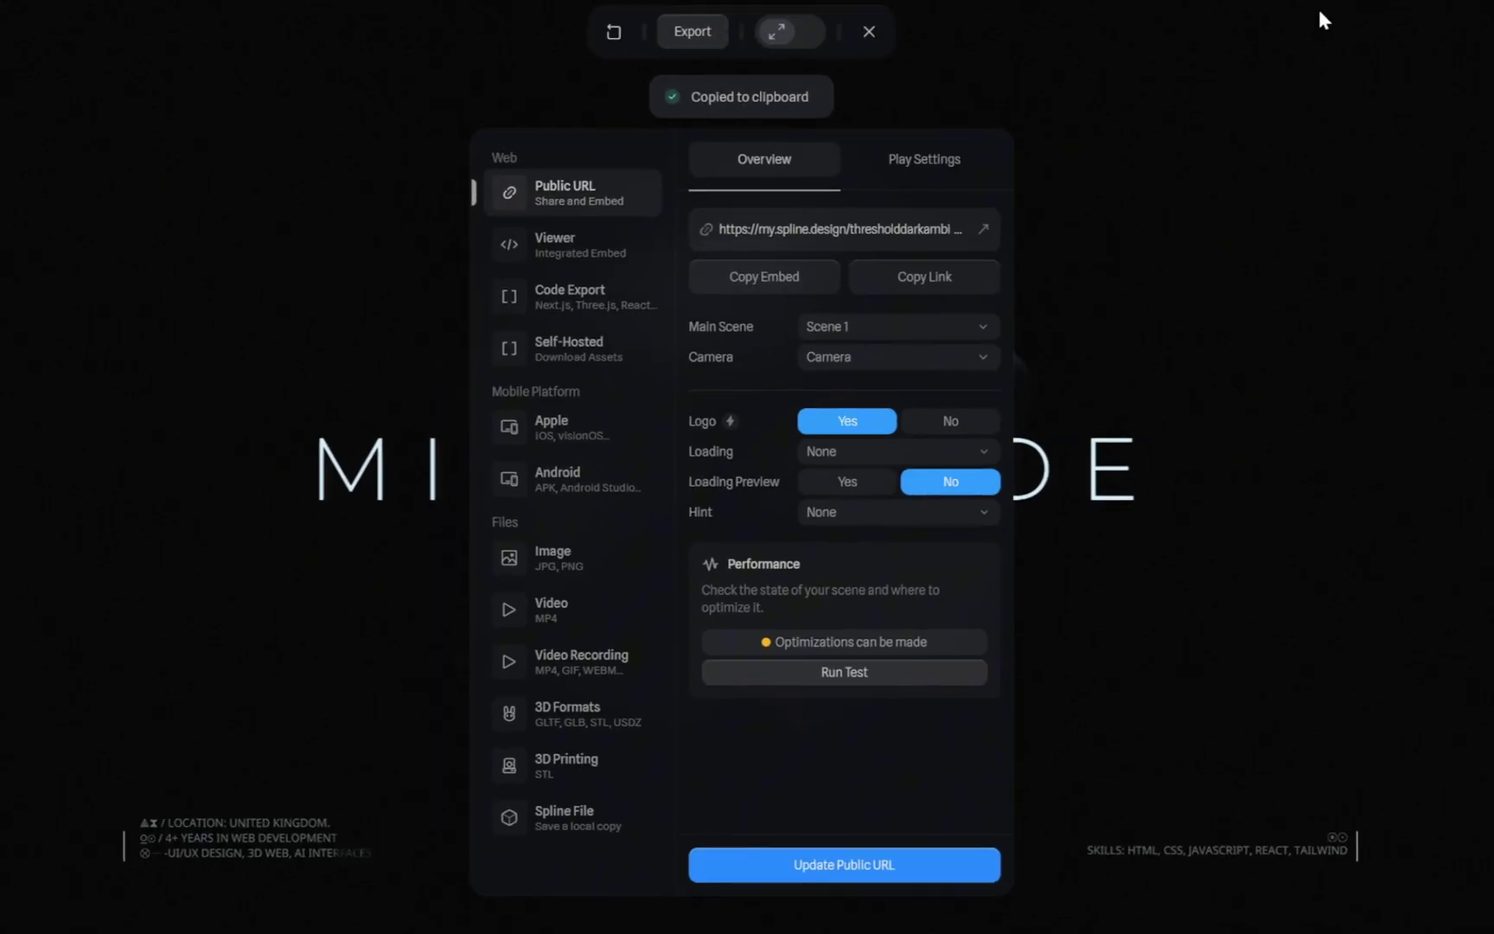
# Step: Paste the new Spline embed code after 'embed:' in the portfolio prompt and review the full brief
pyautogui.hotkey('alt', 'Tab')
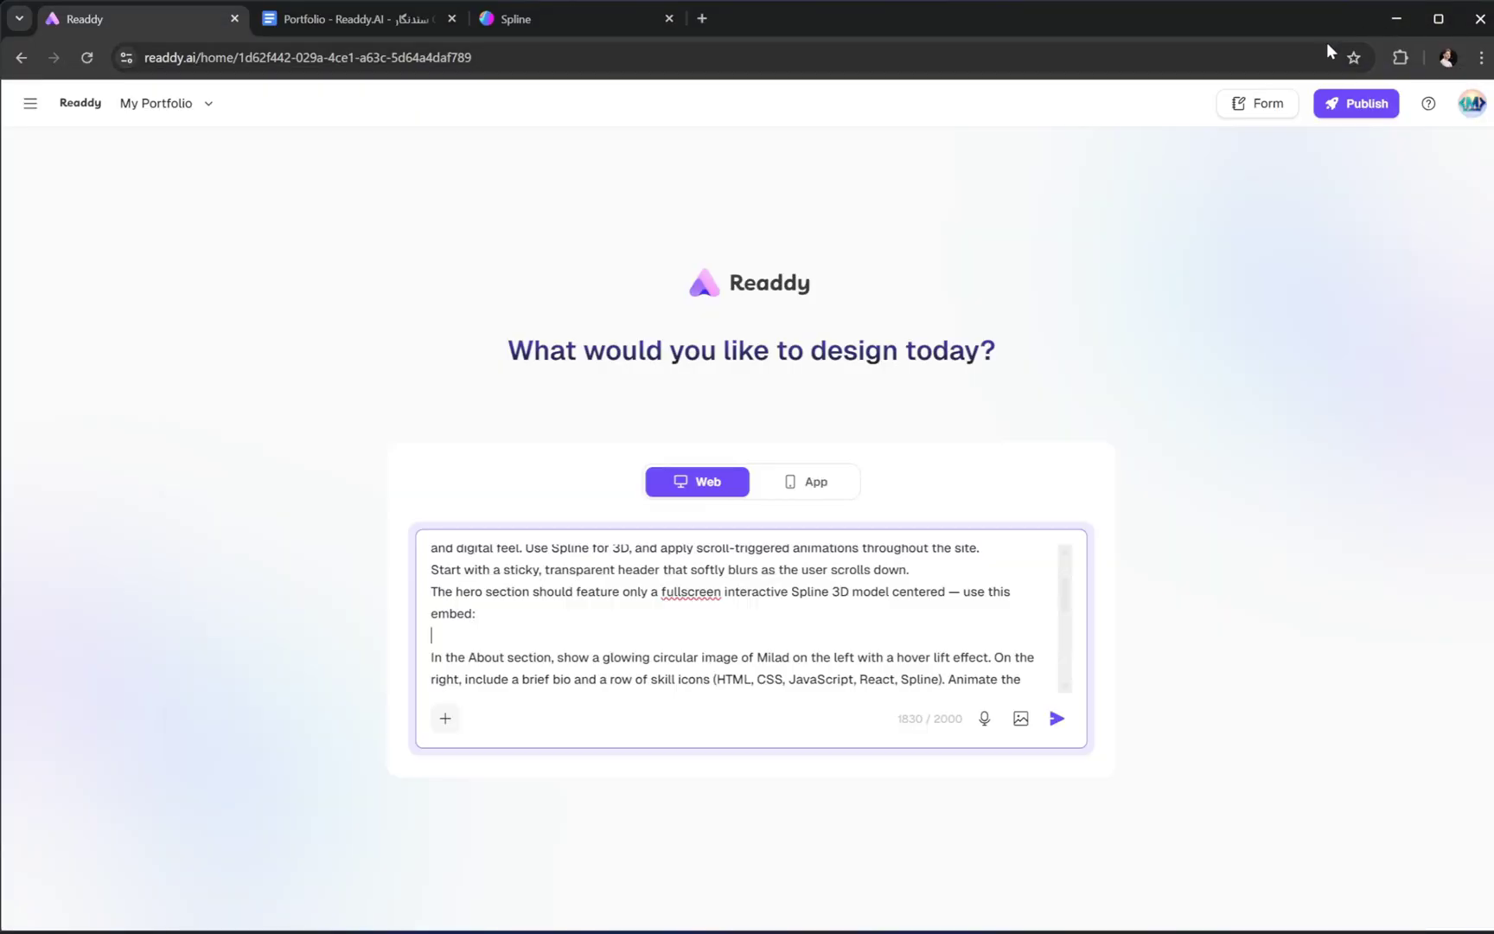
pyautogui.hotkey('ctrl', 'v')
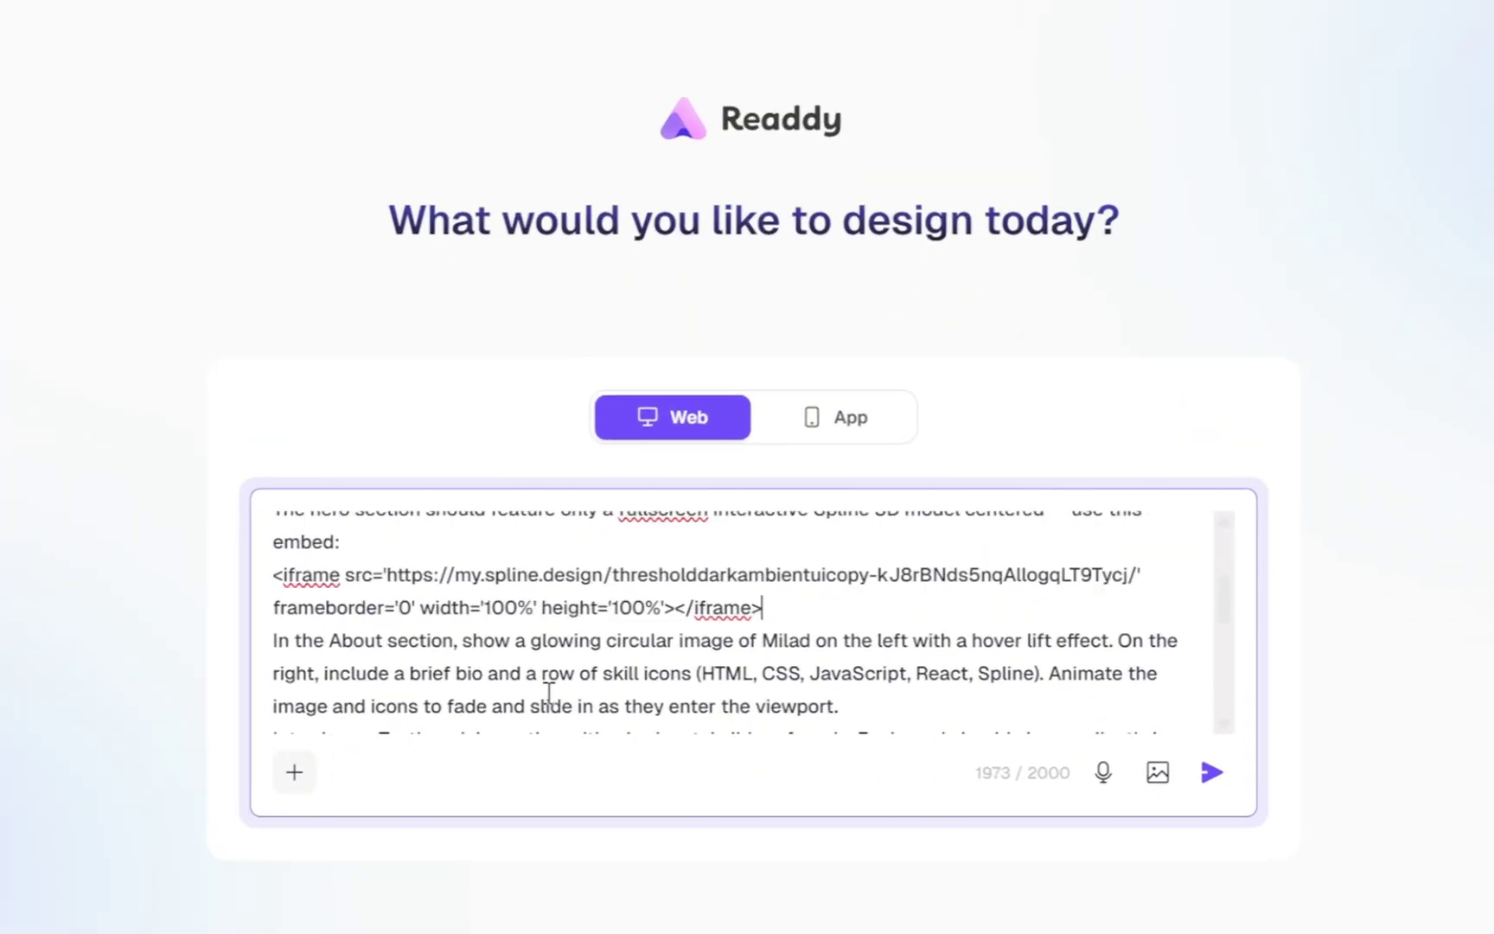
pyautogui.moveTo(786, 614); pyautogui.dragTo(257, 581)
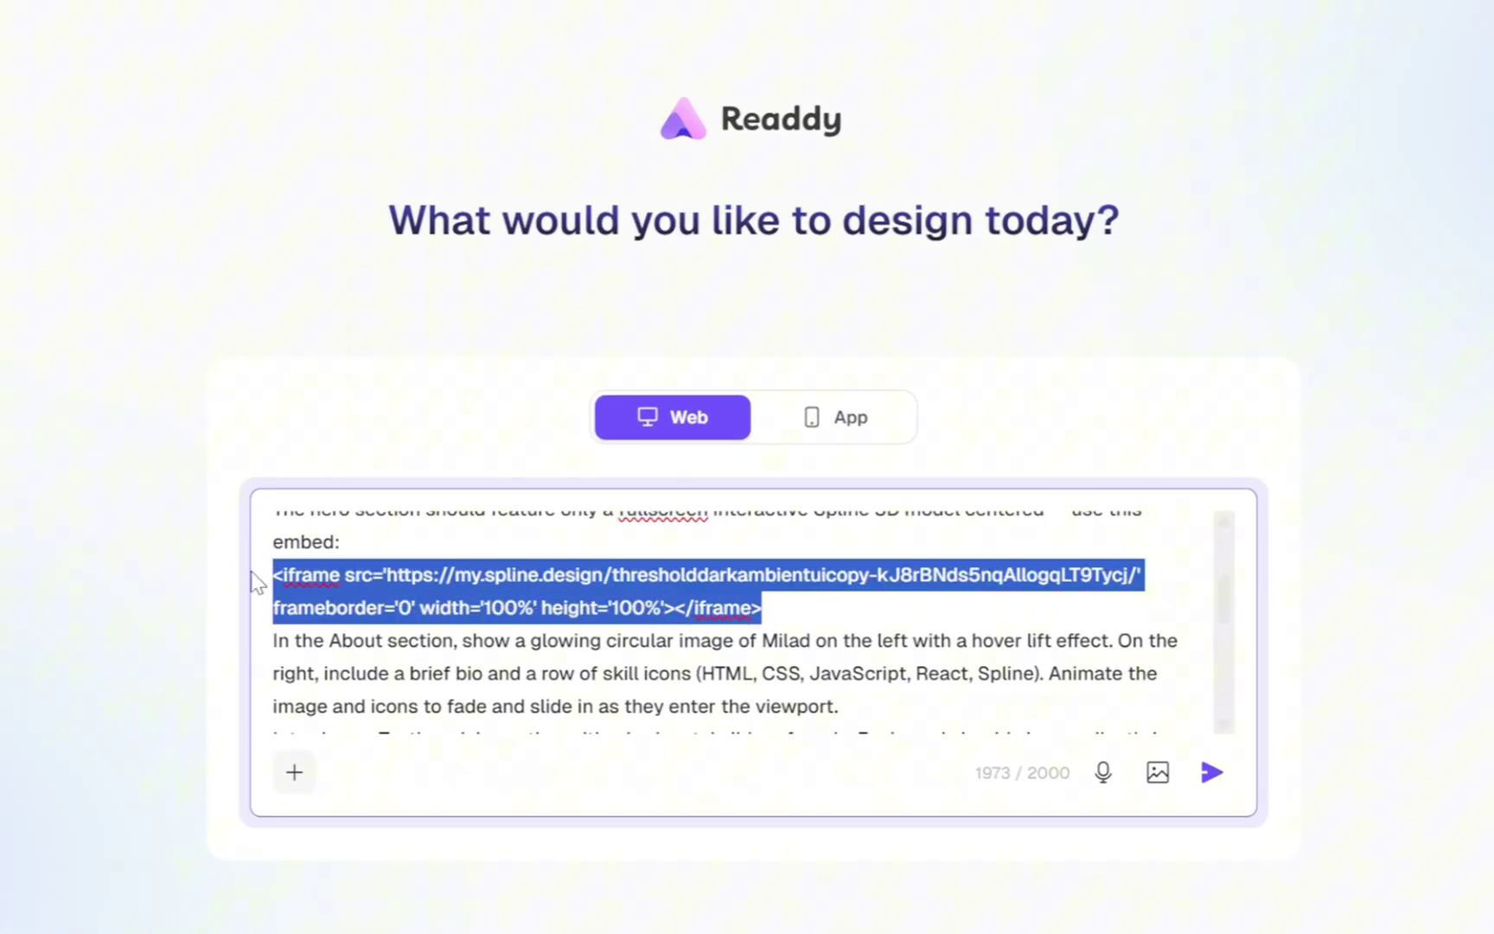
pyautogui.click(805, 613)
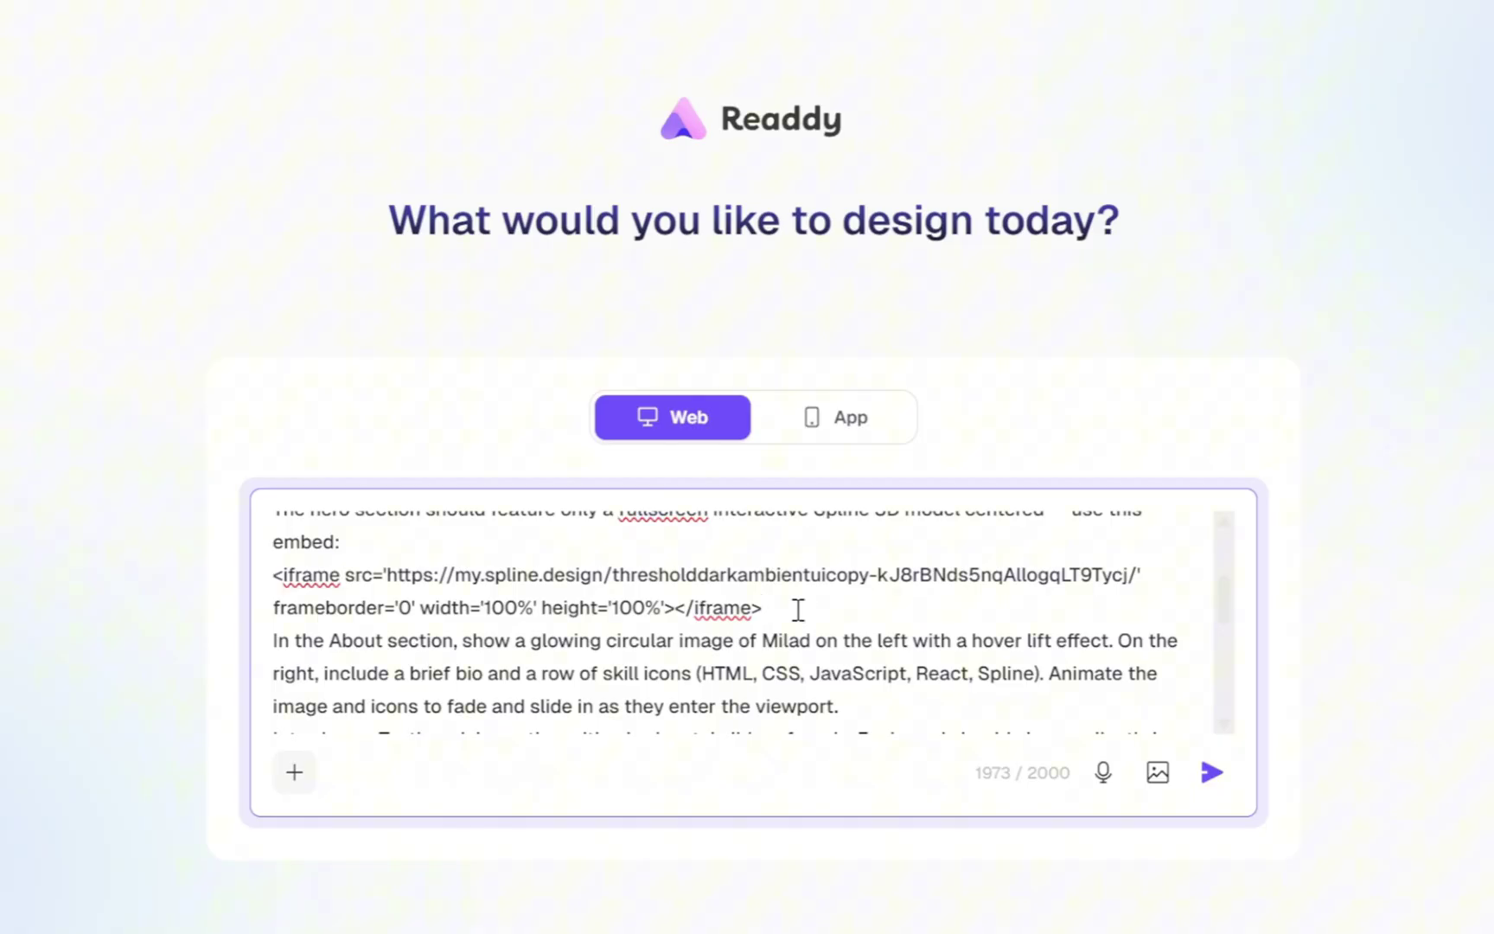
pyautogui.scroll(4, 798, 657)
pyautogui.scroll(-10, 799, 657)
pyautogui.scroll(-3, 799, 659)
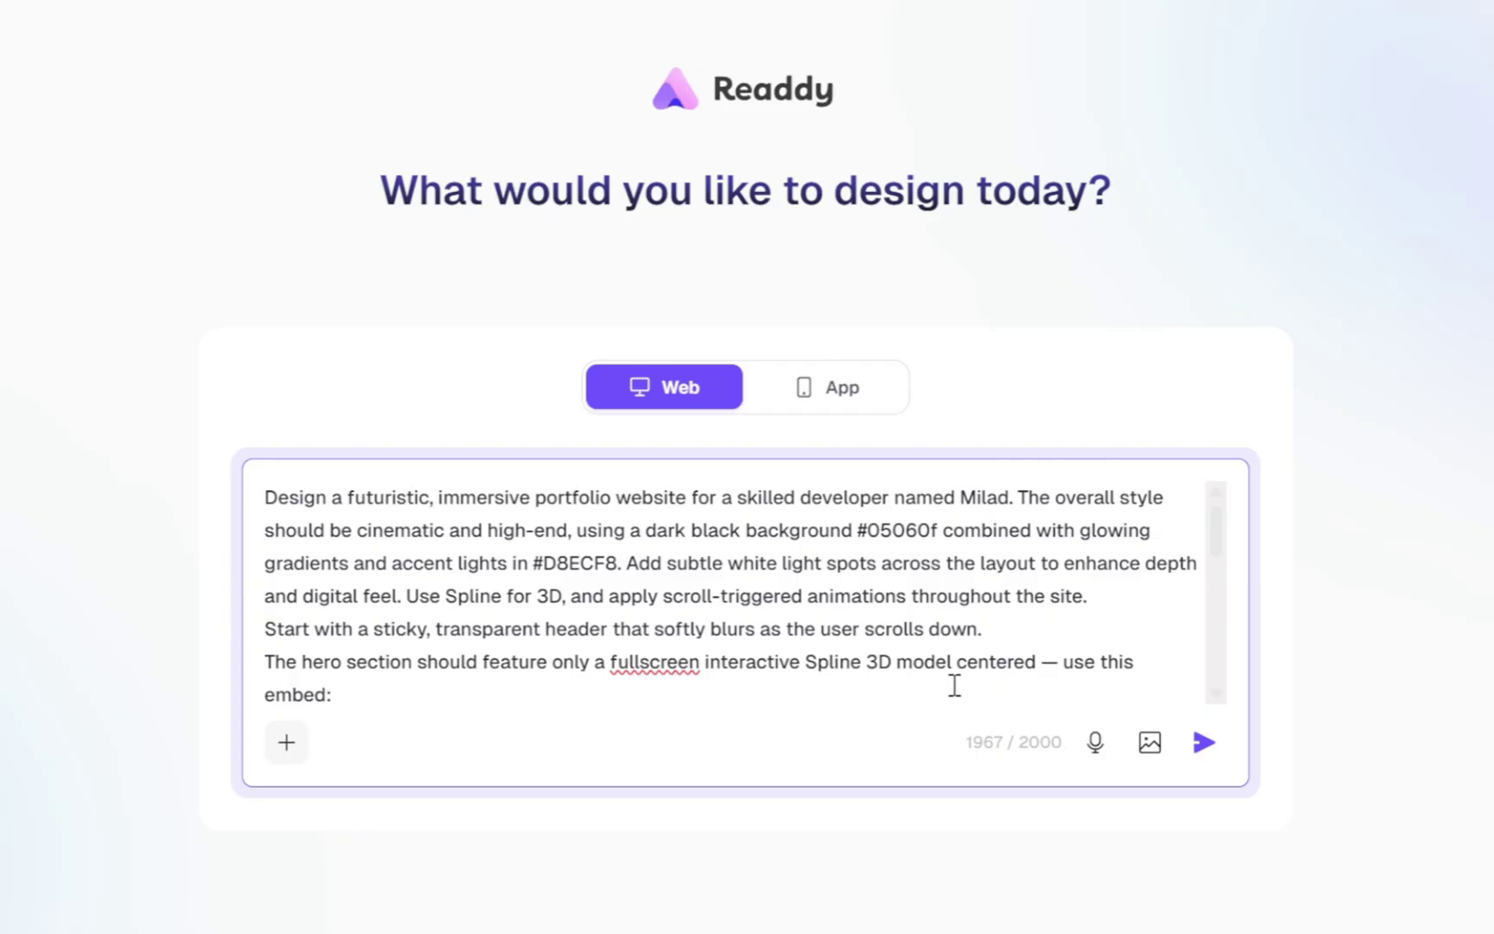
pyautogui.scroll(-5, 959, 681)
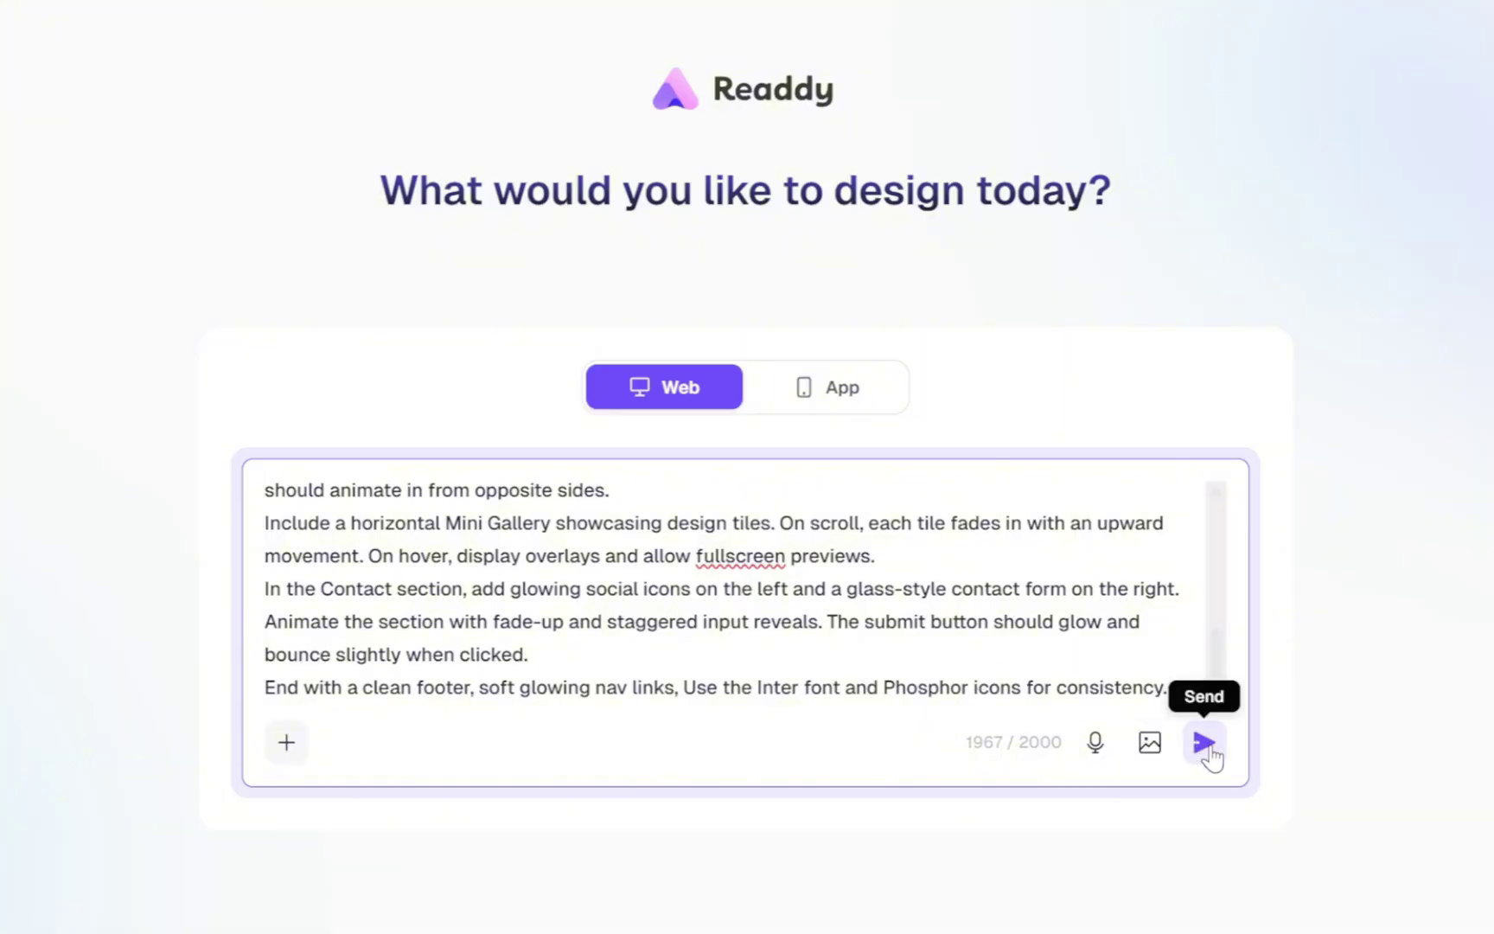
# Step: Submit the portfolio prompt and review the returned ten-section design plan, from theme to projects
pyautogui.click(1205, 743)
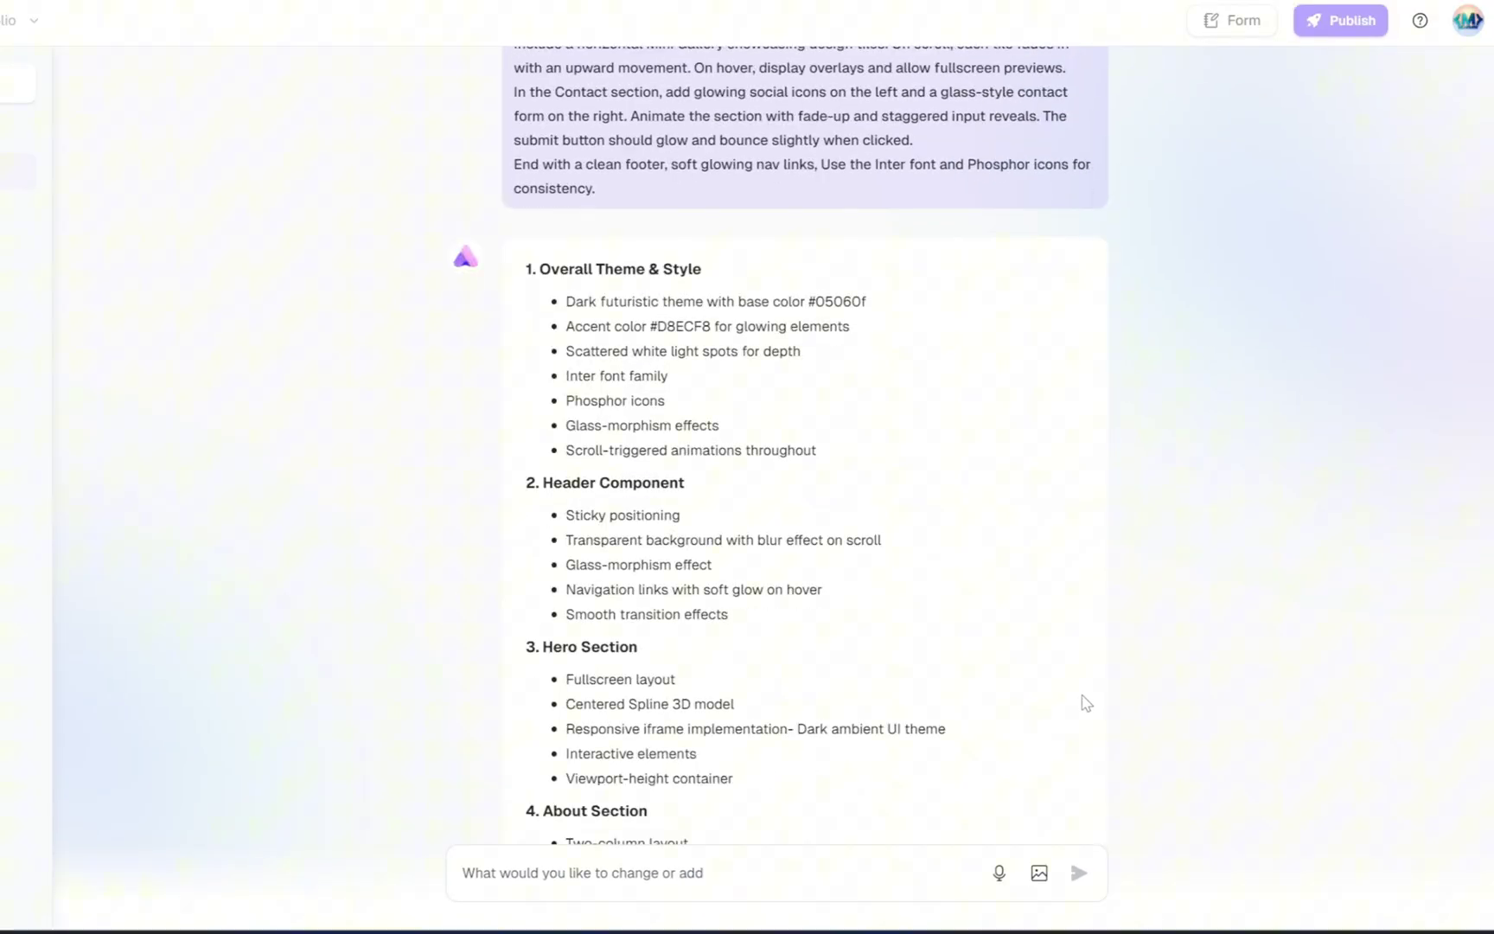
pyautogui.scroll(2, 1085, 703)
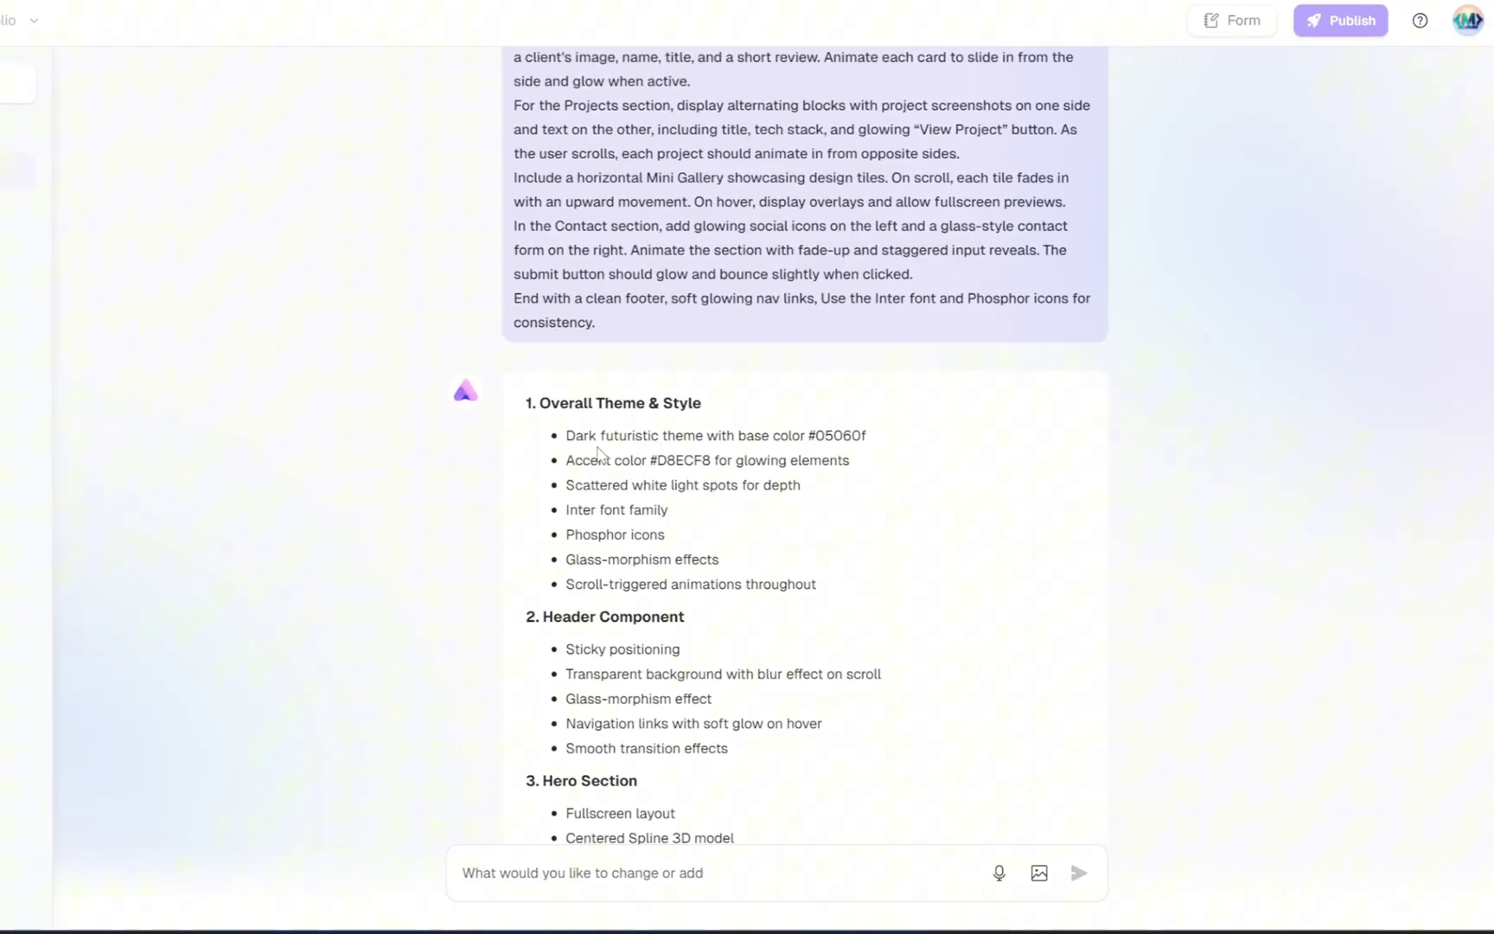
pyautogui.scroll(-15, 757, 554)
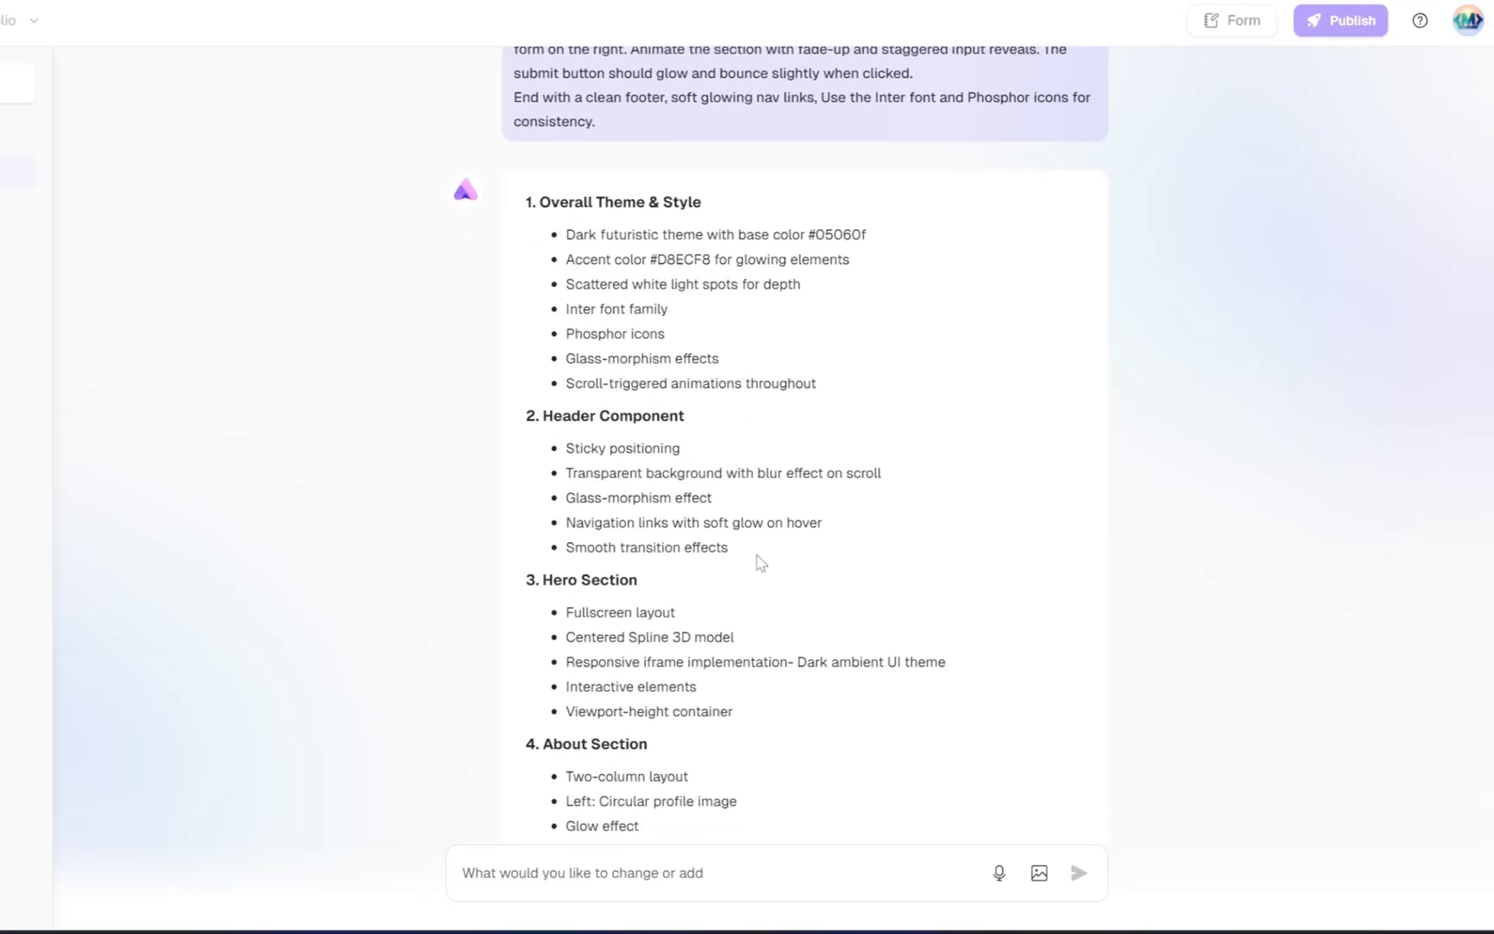
pyautogui.scroll(5, 757, 562)
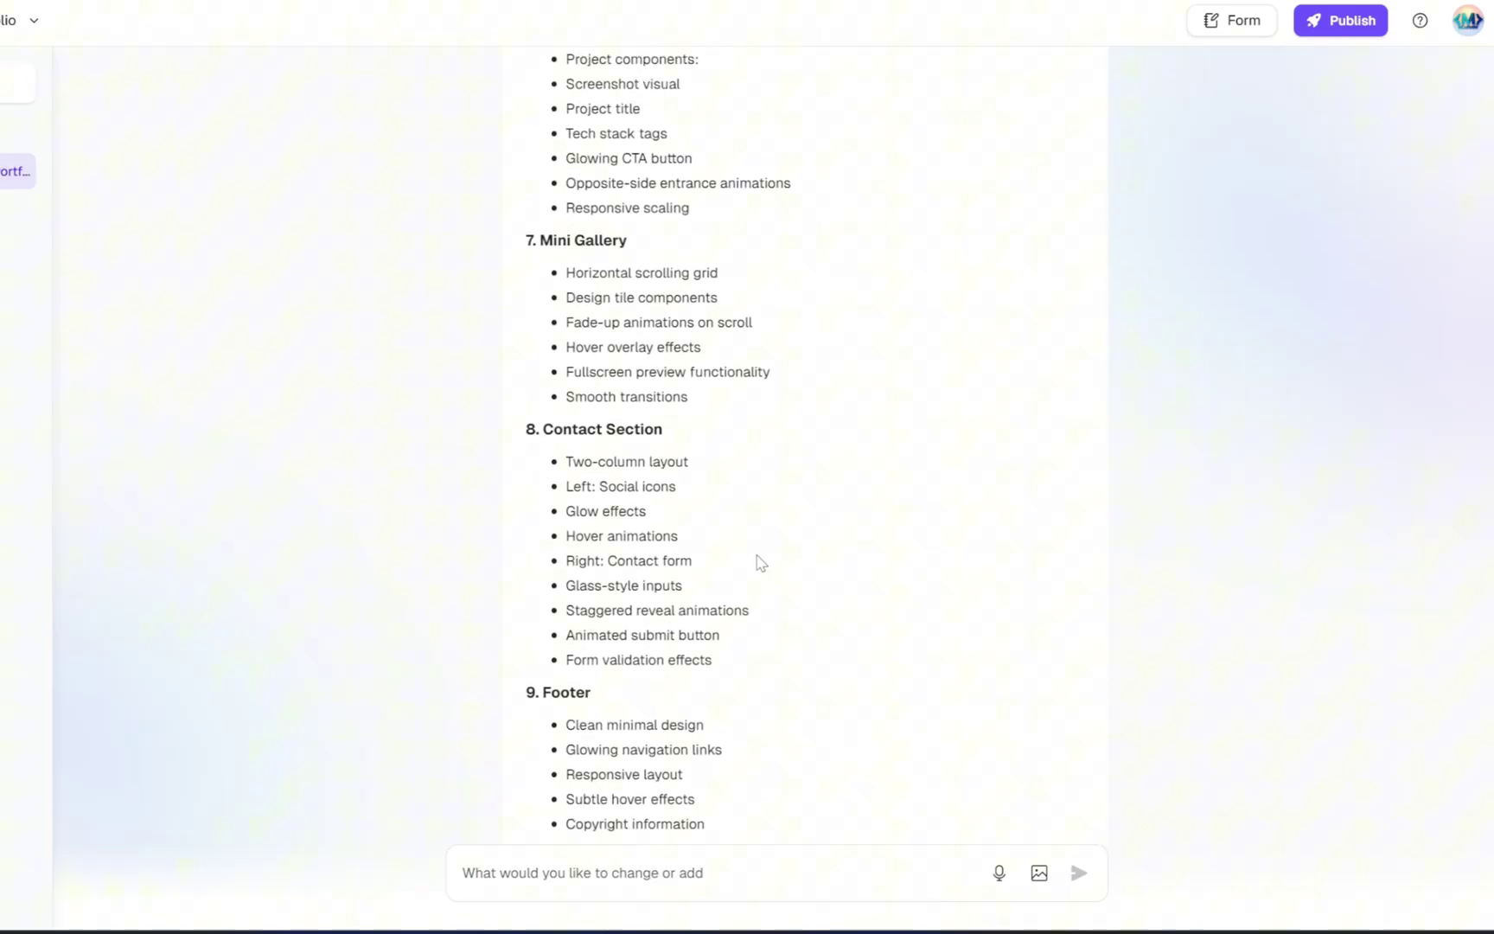
pyautogui.scroll(-2, 761, 564)
pyautogui.scroll(-1, 761, 563)
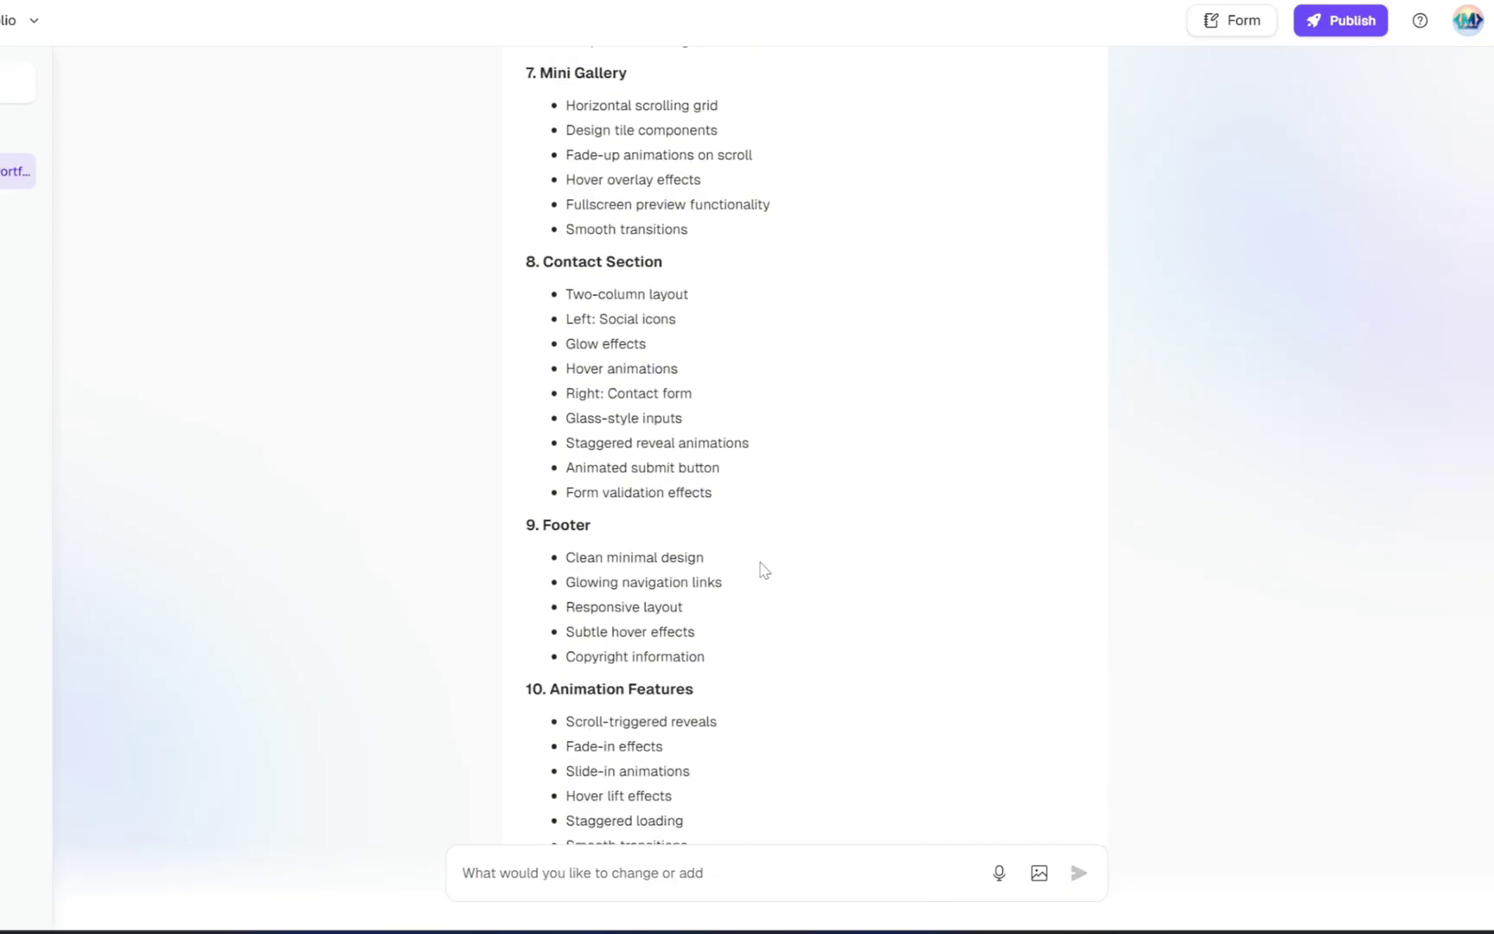
pyautogui.scroll(-3, 763, 569)
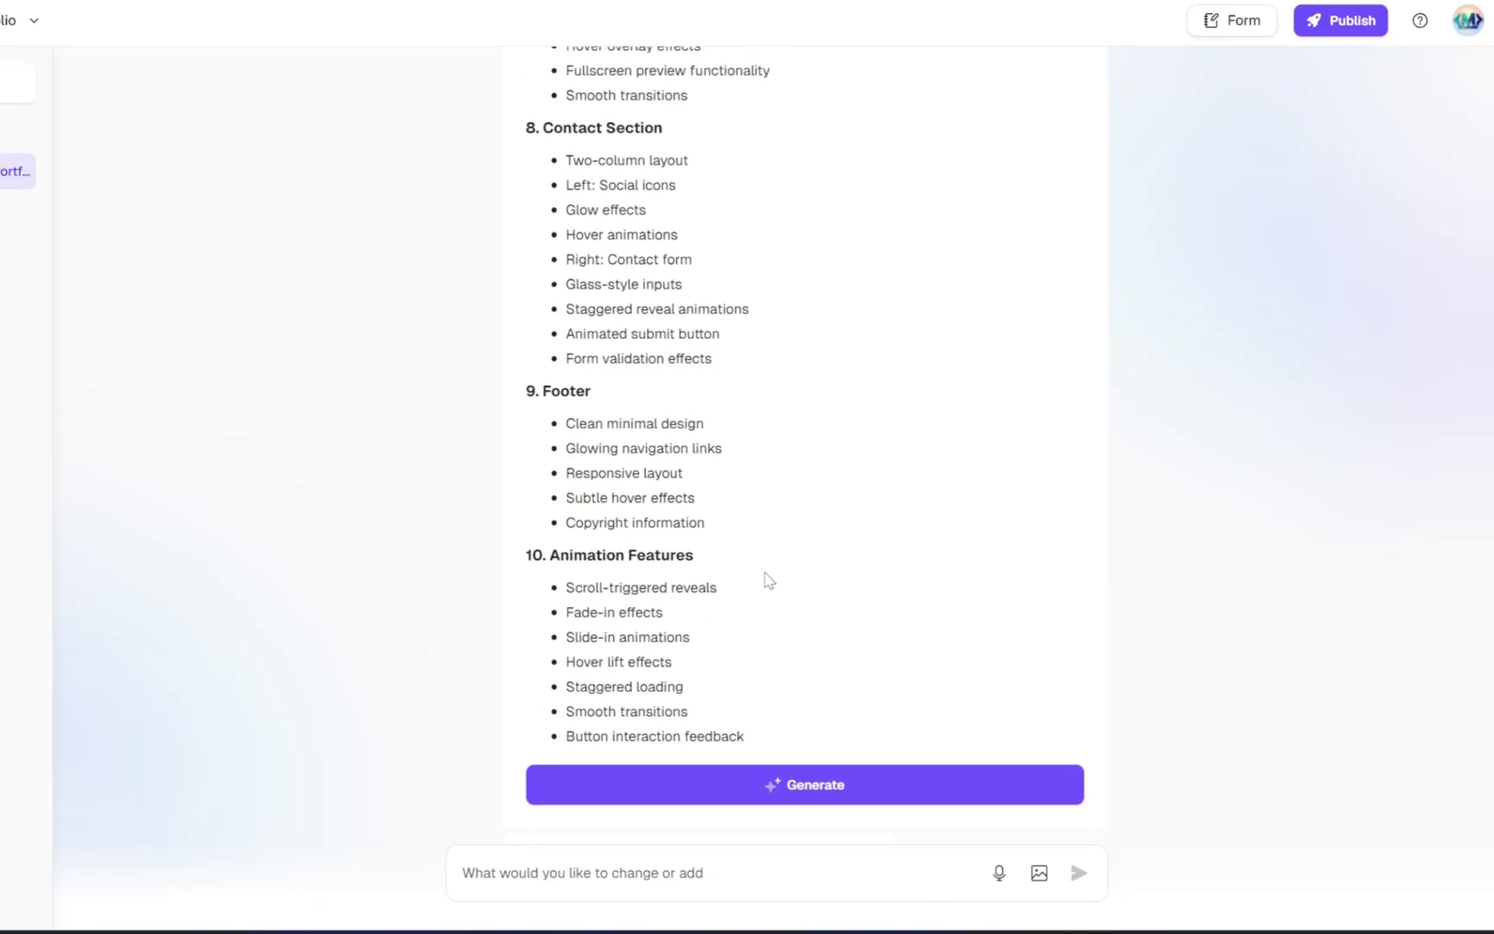
pyautogui.scroll(20, 769, 579)
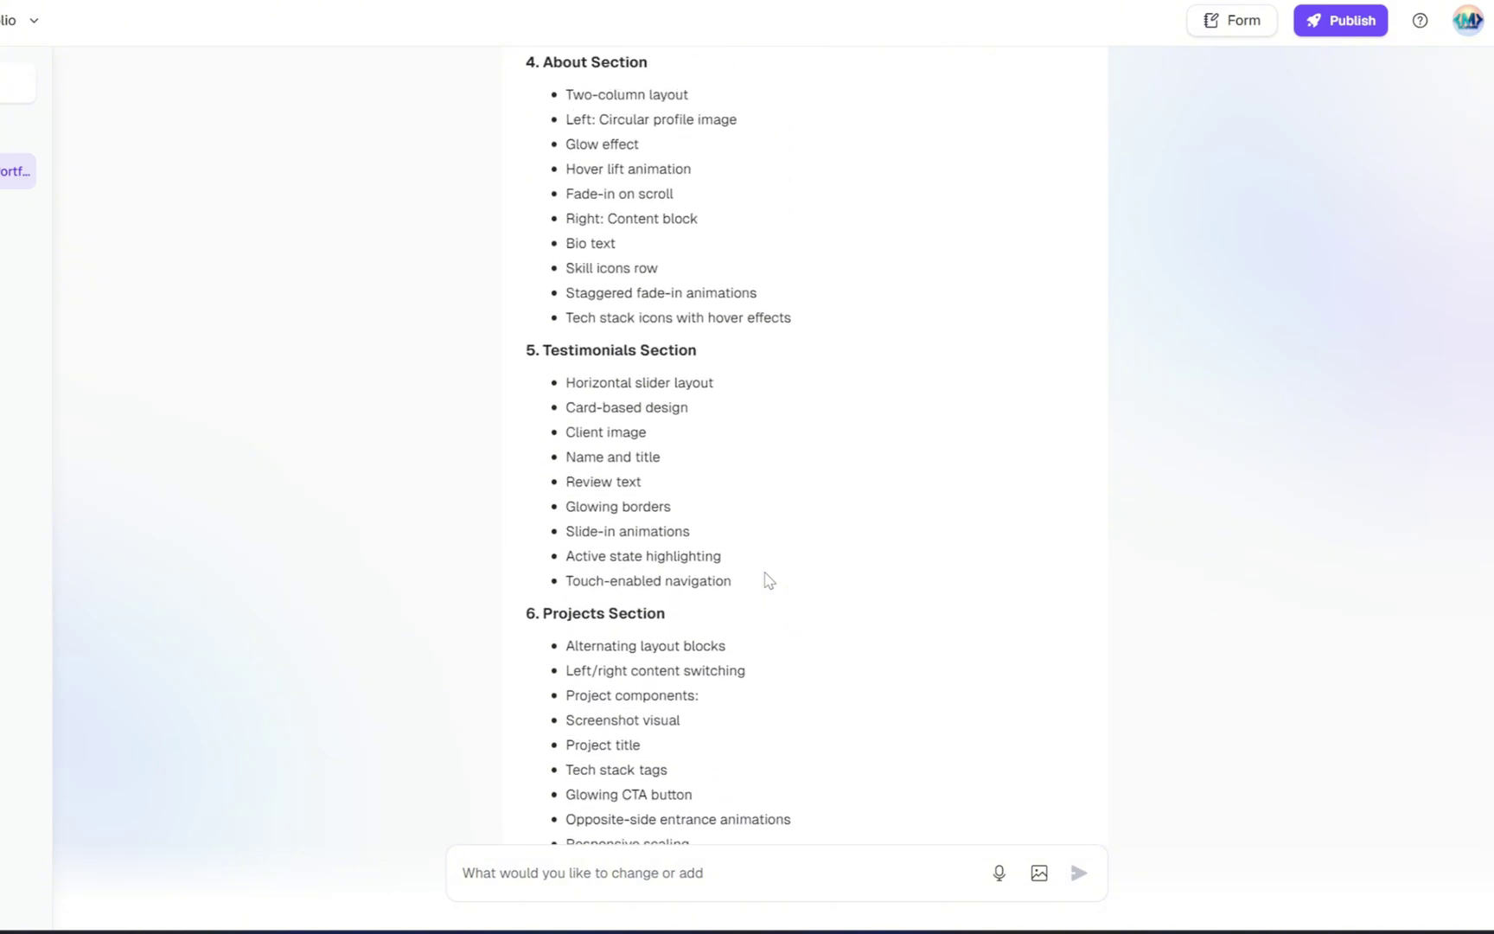
pyautogui.scroll(7, 769, 580)
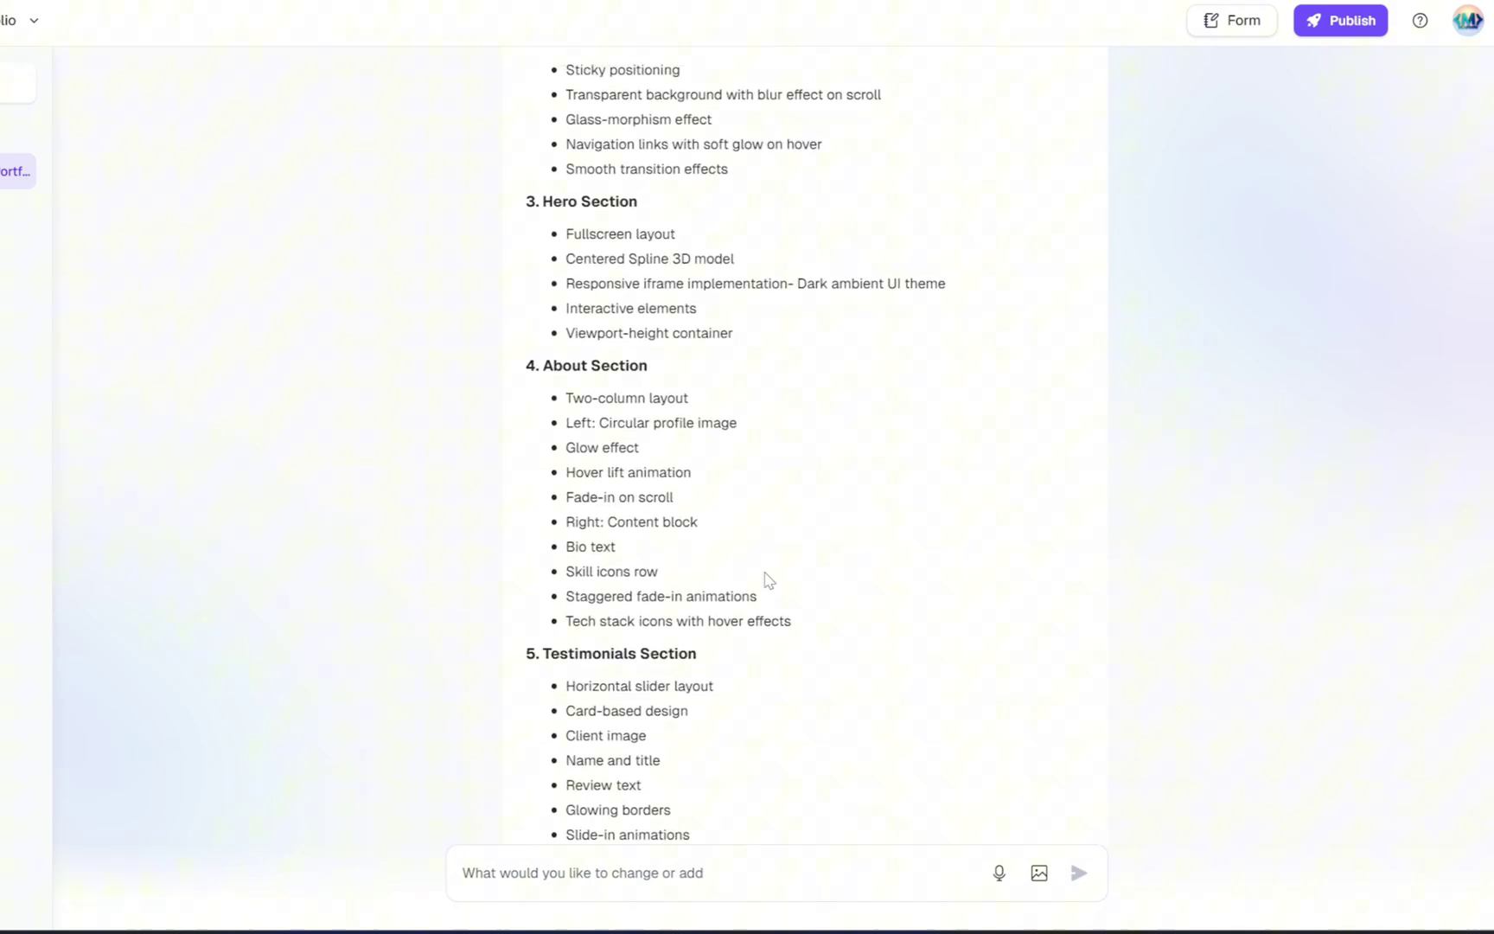
pyautogui.scroll(5, 768, 579)
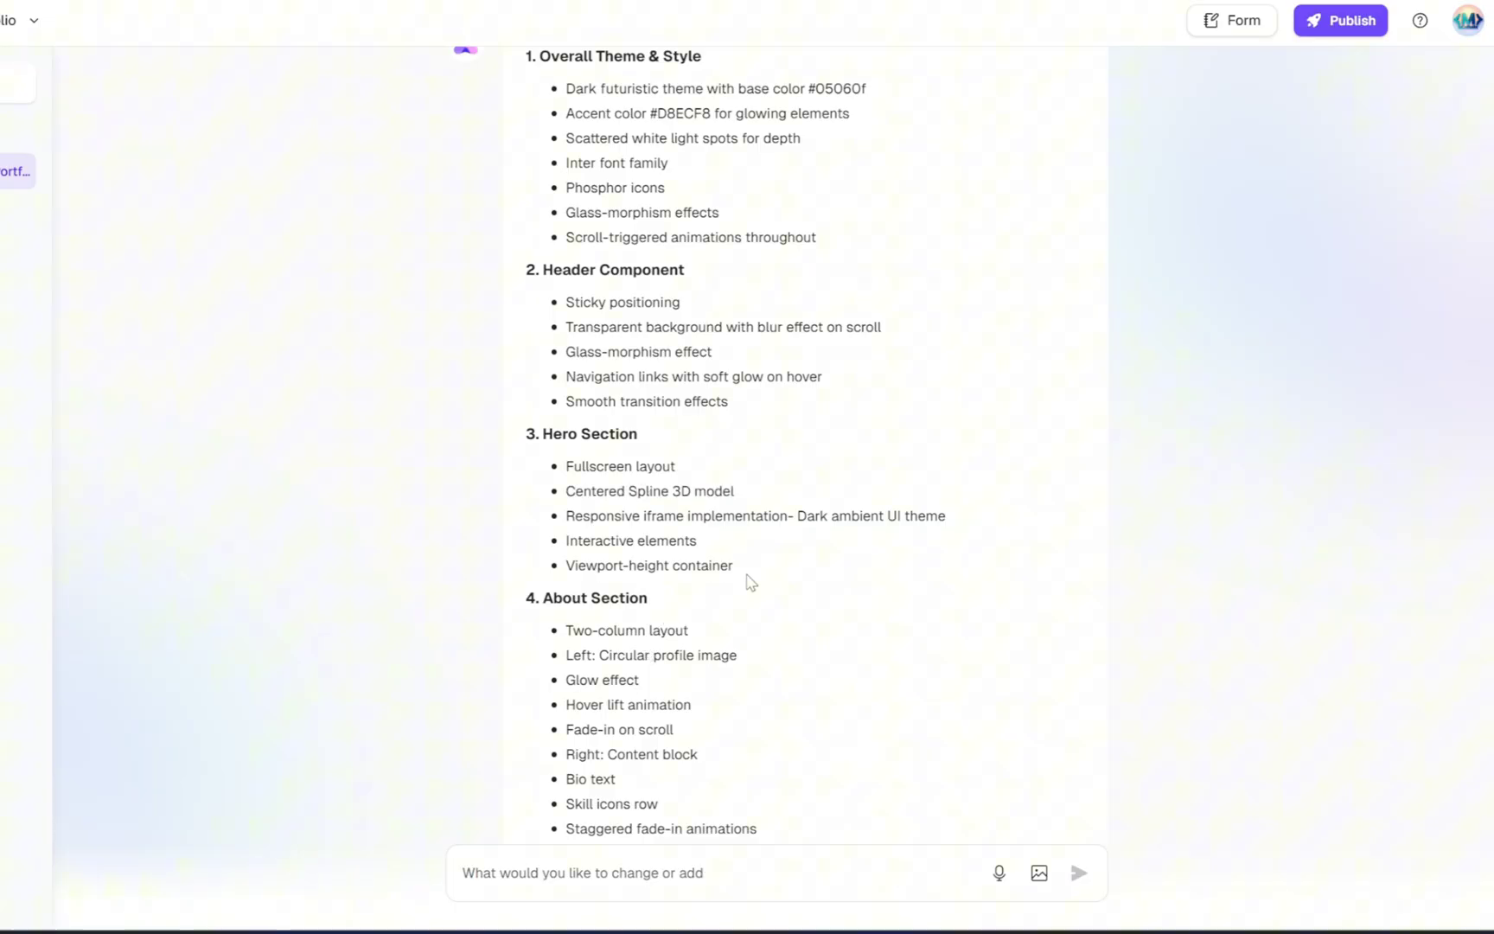
# Step: Ask the AI to remove the three unwanted Hero Section bullets by pasting them into the chat
pyautogui.moveTo(739, 575); pyautogui.dragTo(540, 520)
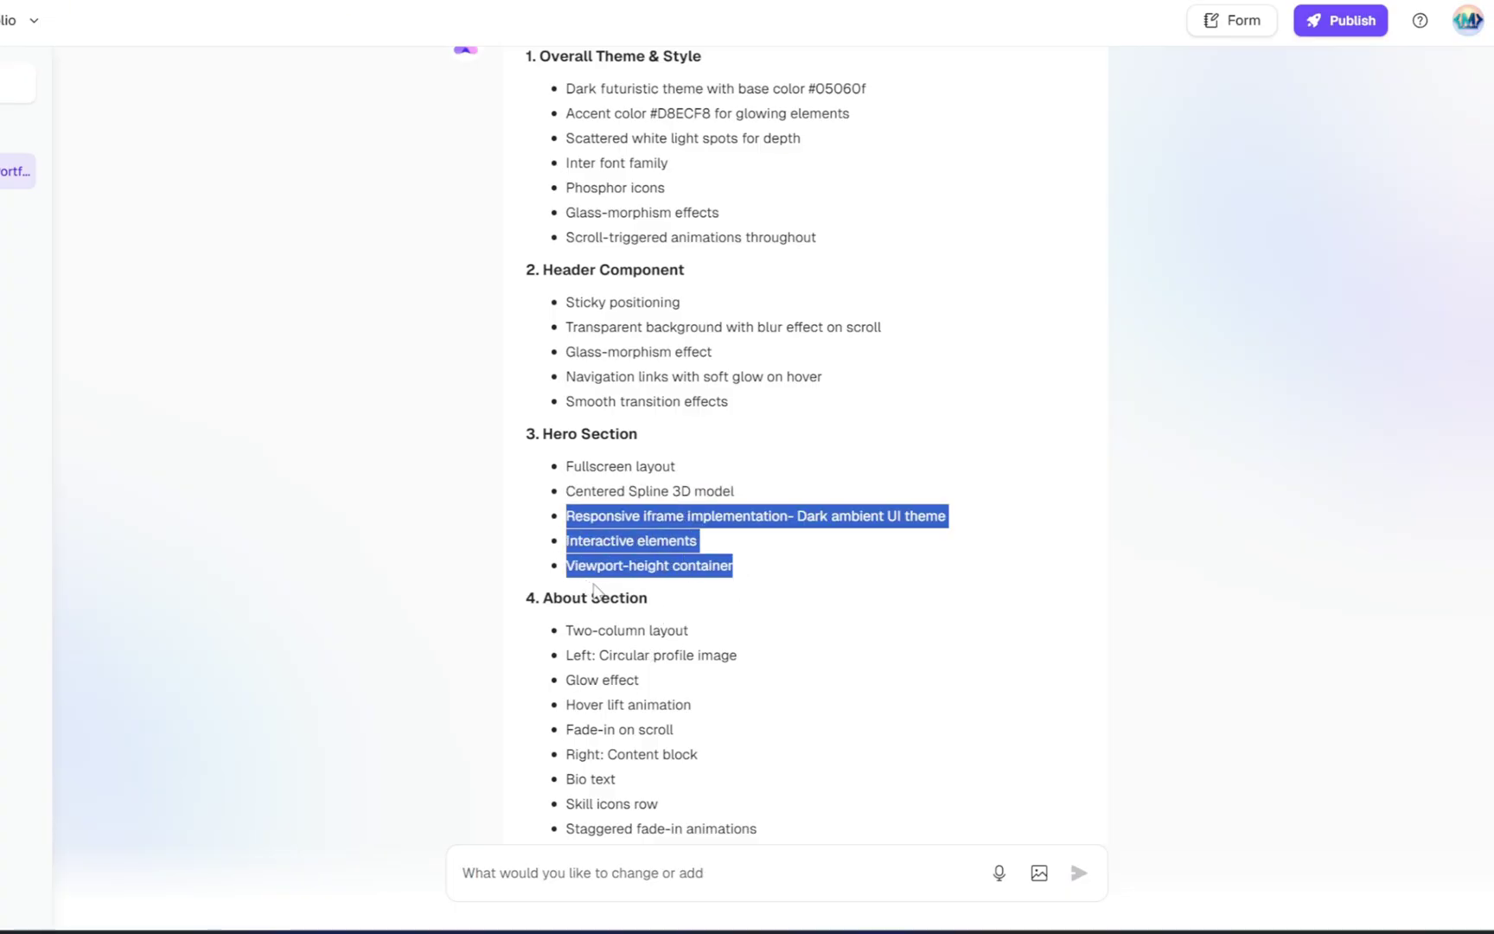
pyautogui.click(580, 592)
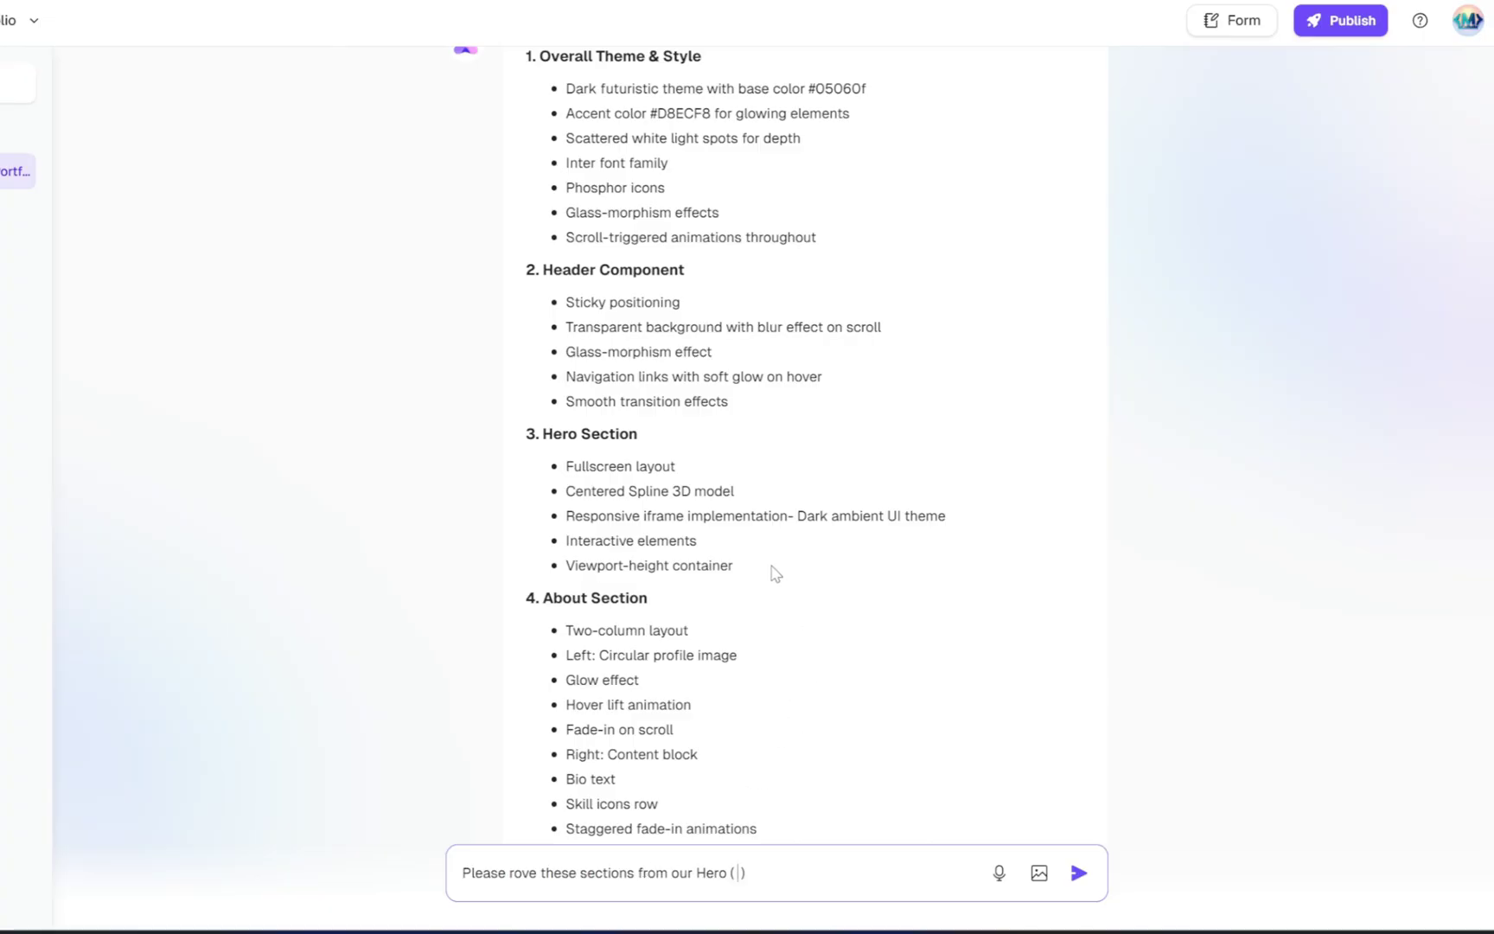
pyautogui.moveTo(764, 567); pyautogui.dragTo(546, 515)
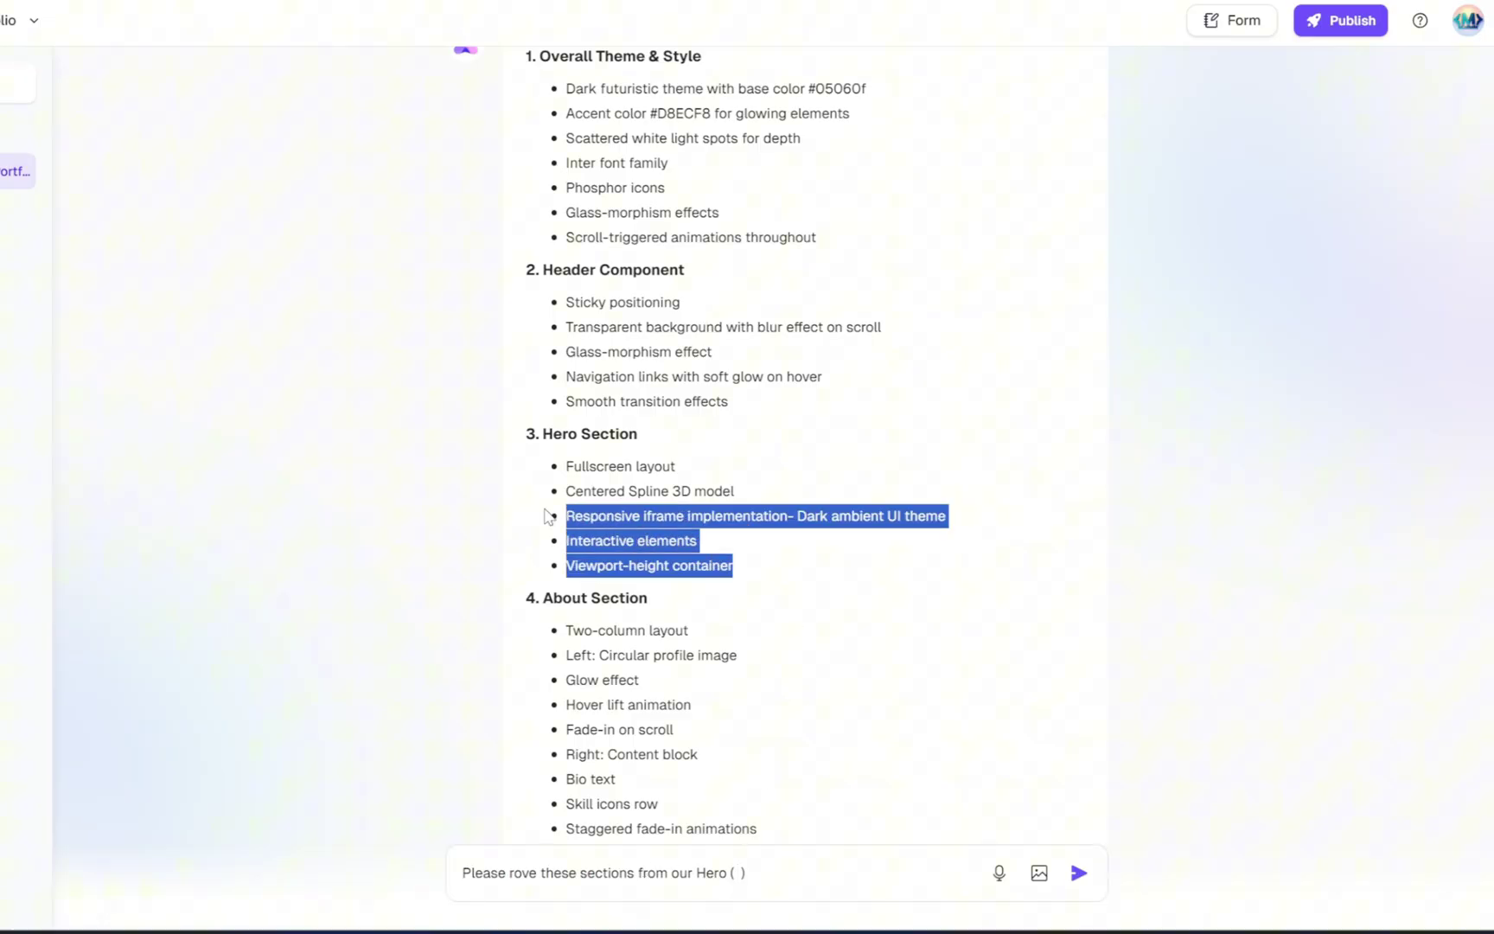
pyautogui.click(739, 867)
pyautogui.write('Responsive iframe implementation- Dark ambient UI theme Interactive elements Viewport-height container Fullscreen layout')
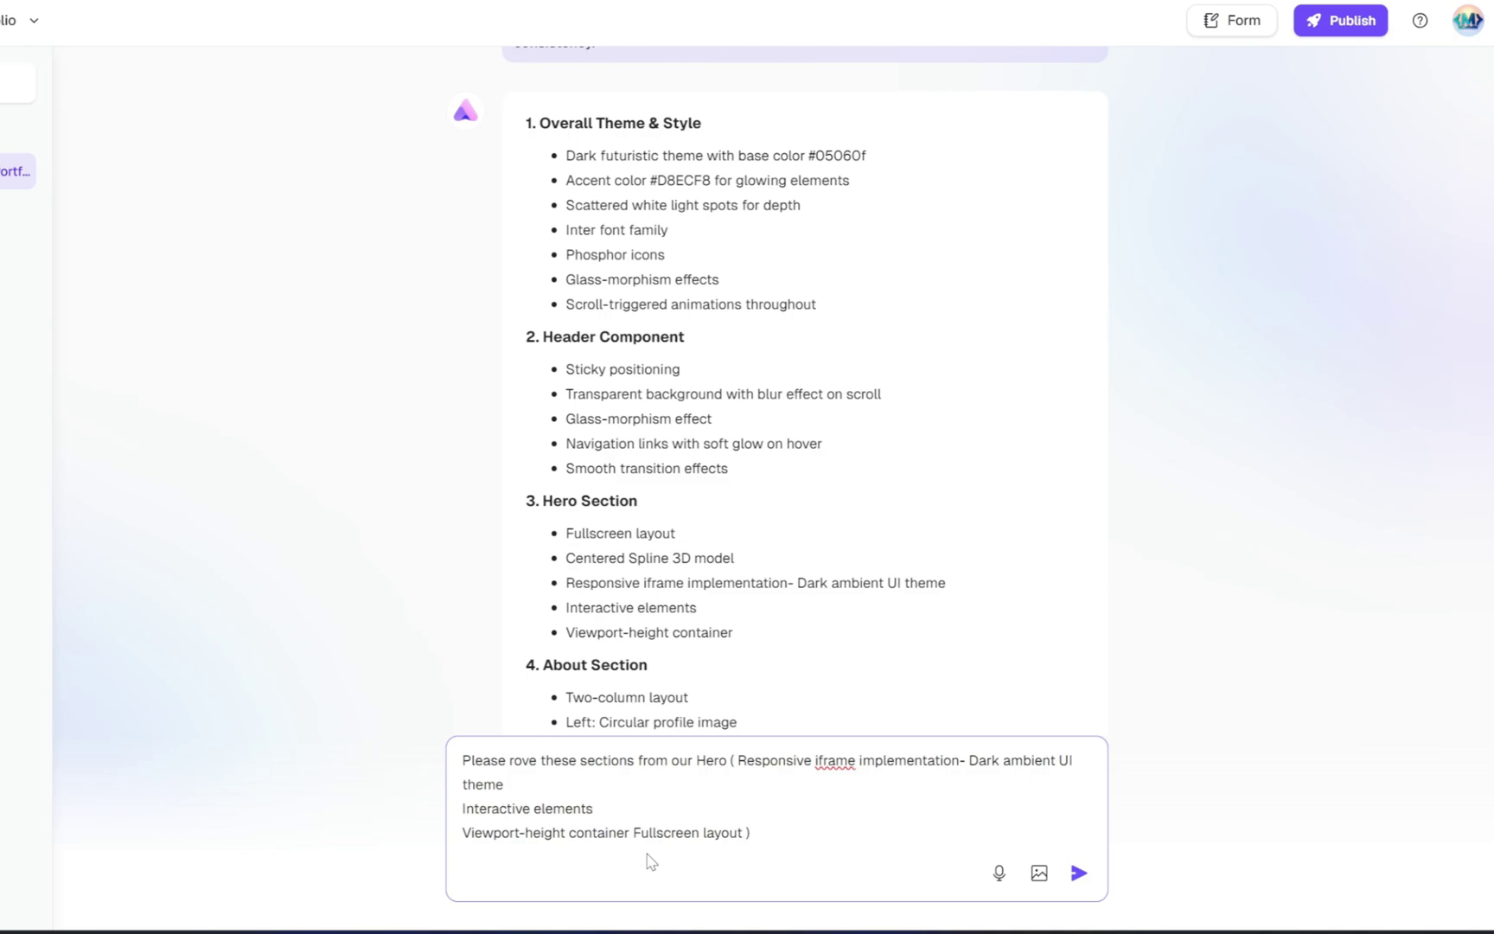
pyautogui.click(1078, 872)
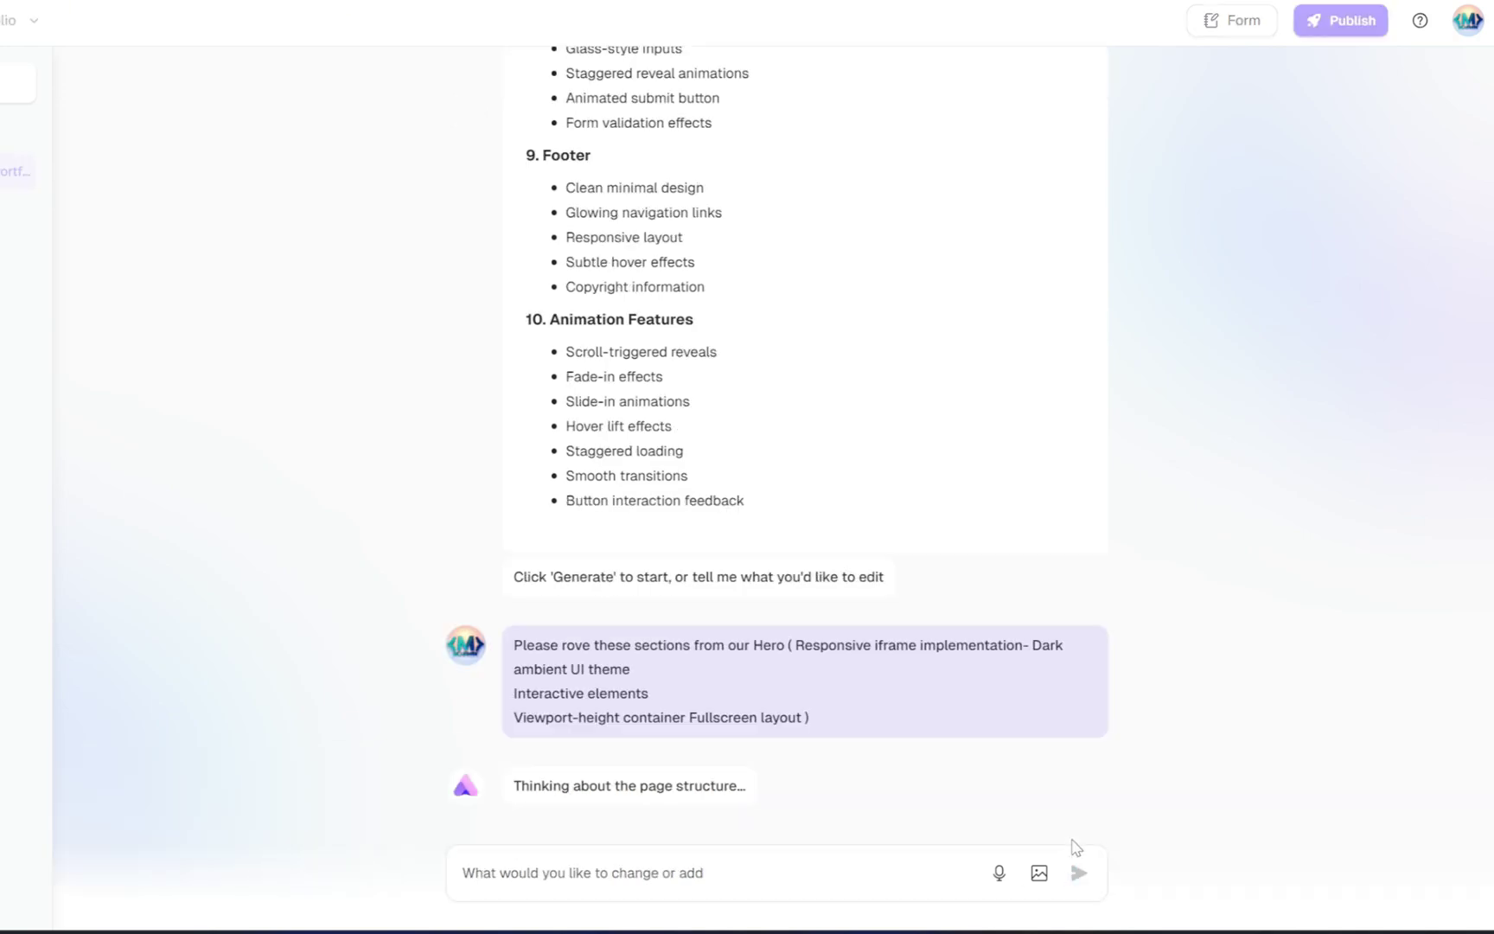
# Step: Review the revised plan, with the hero trimmed to a centered Spline model embed
pyautogui.scroll(-4, 1167, 675)
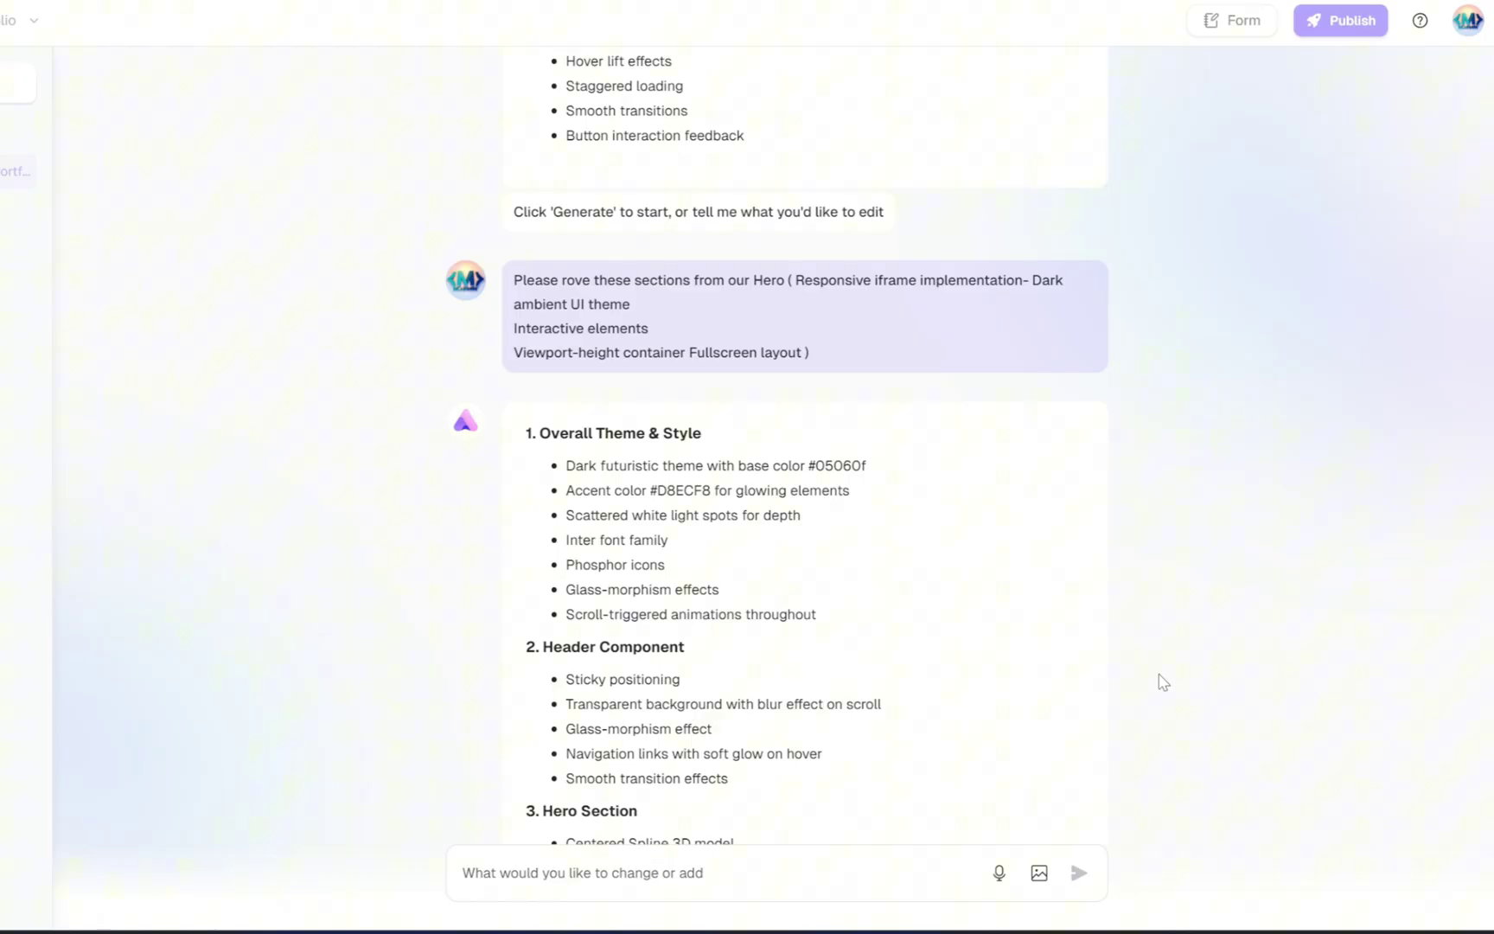
pyautogui.scroll(-8, 1164, 682)
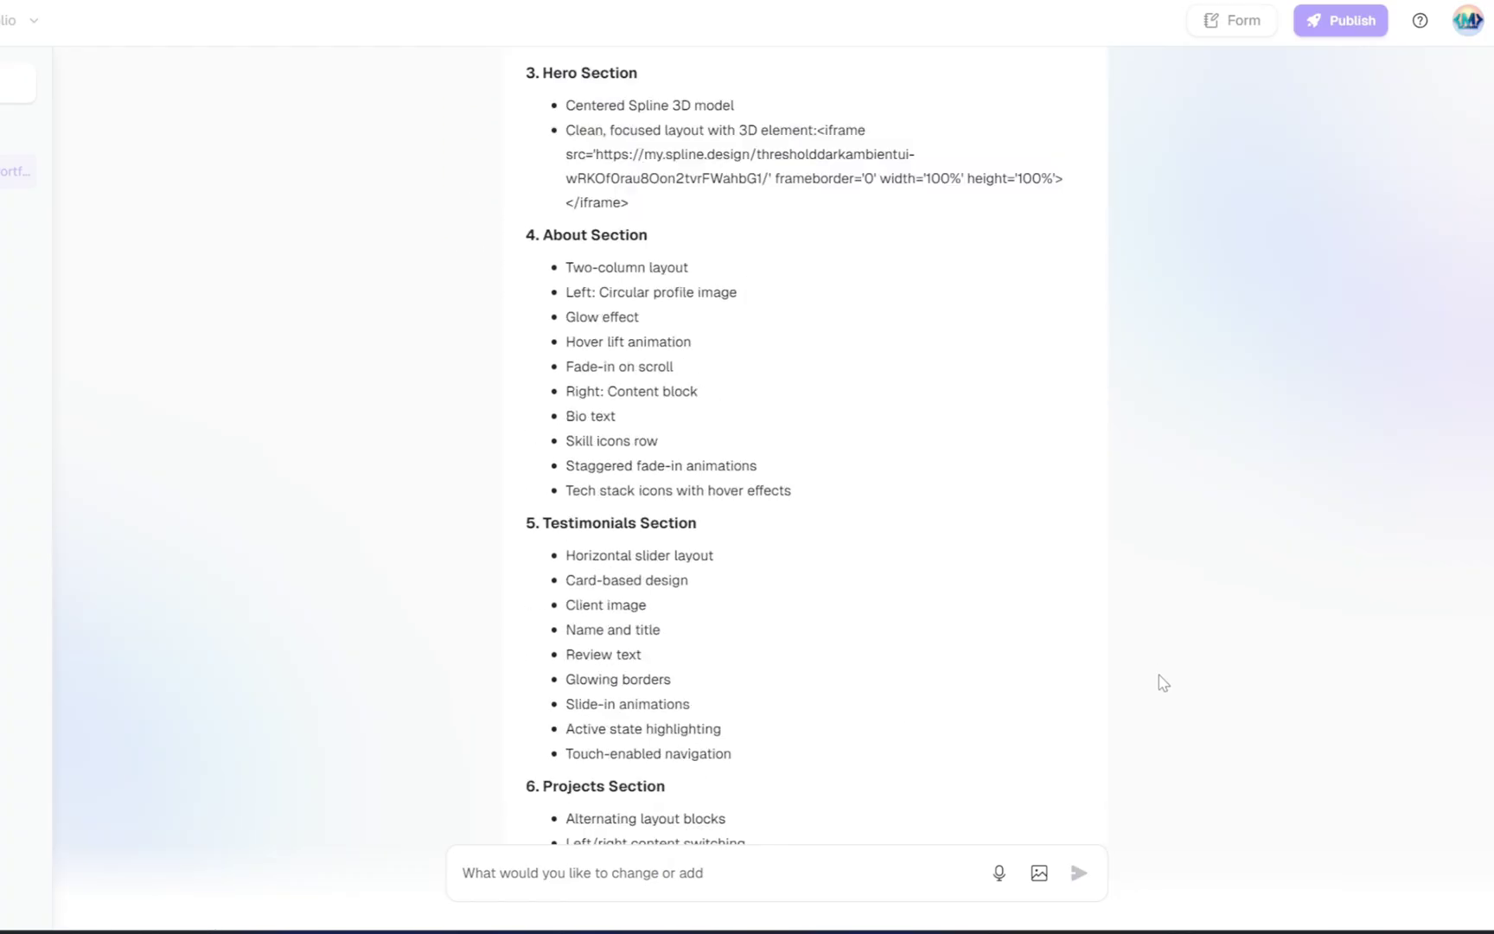
pyautogui.scroll(5, 1163, 682)
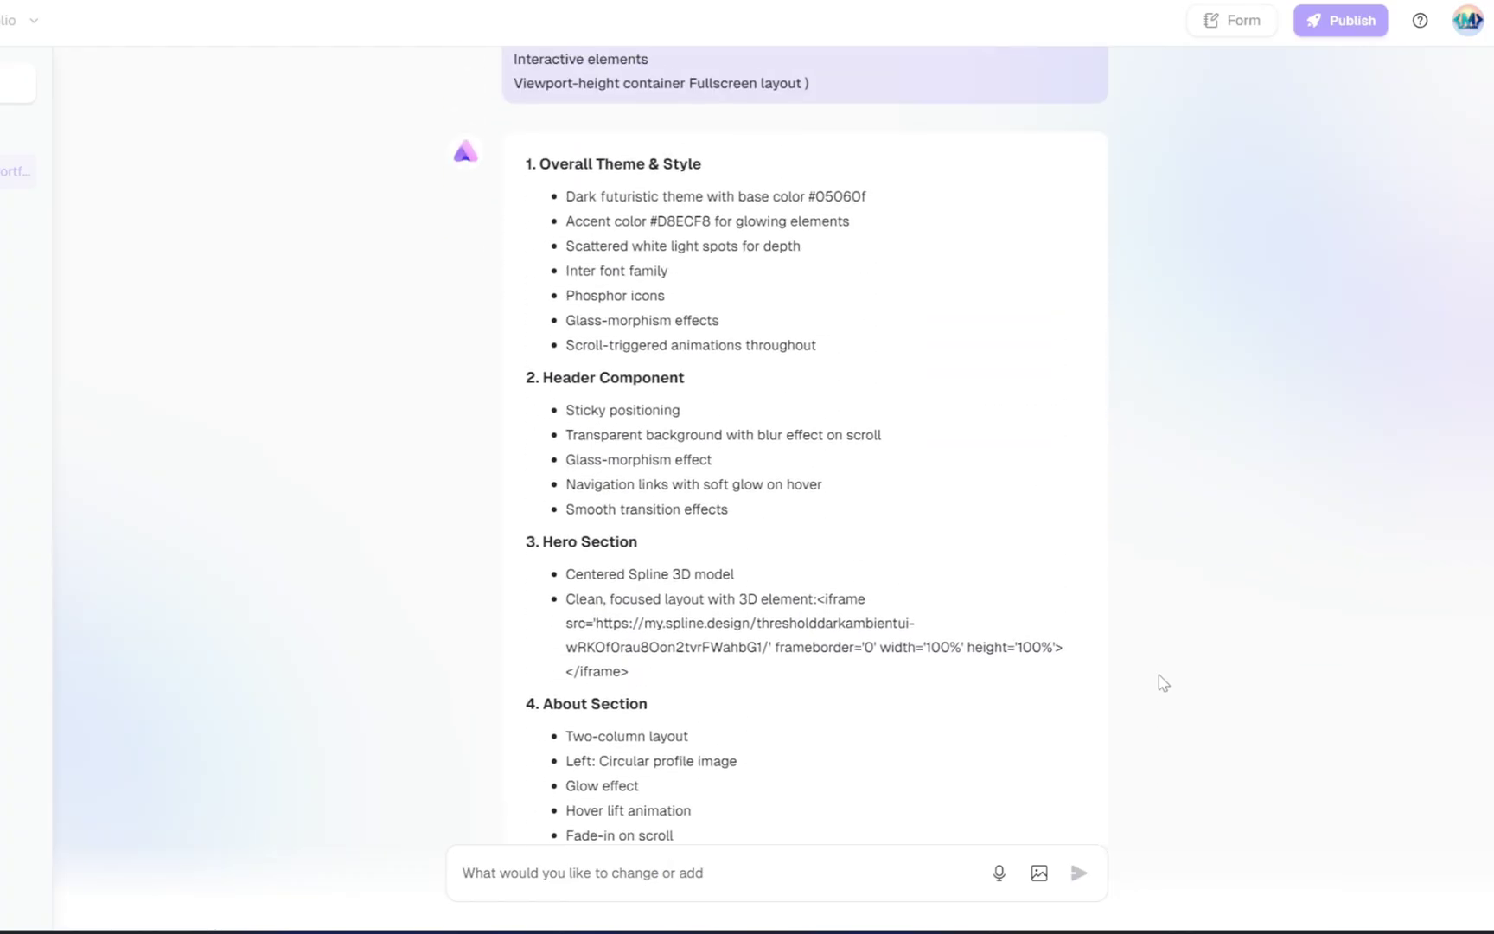
pyautogui.scroll(-10, 789, 725)
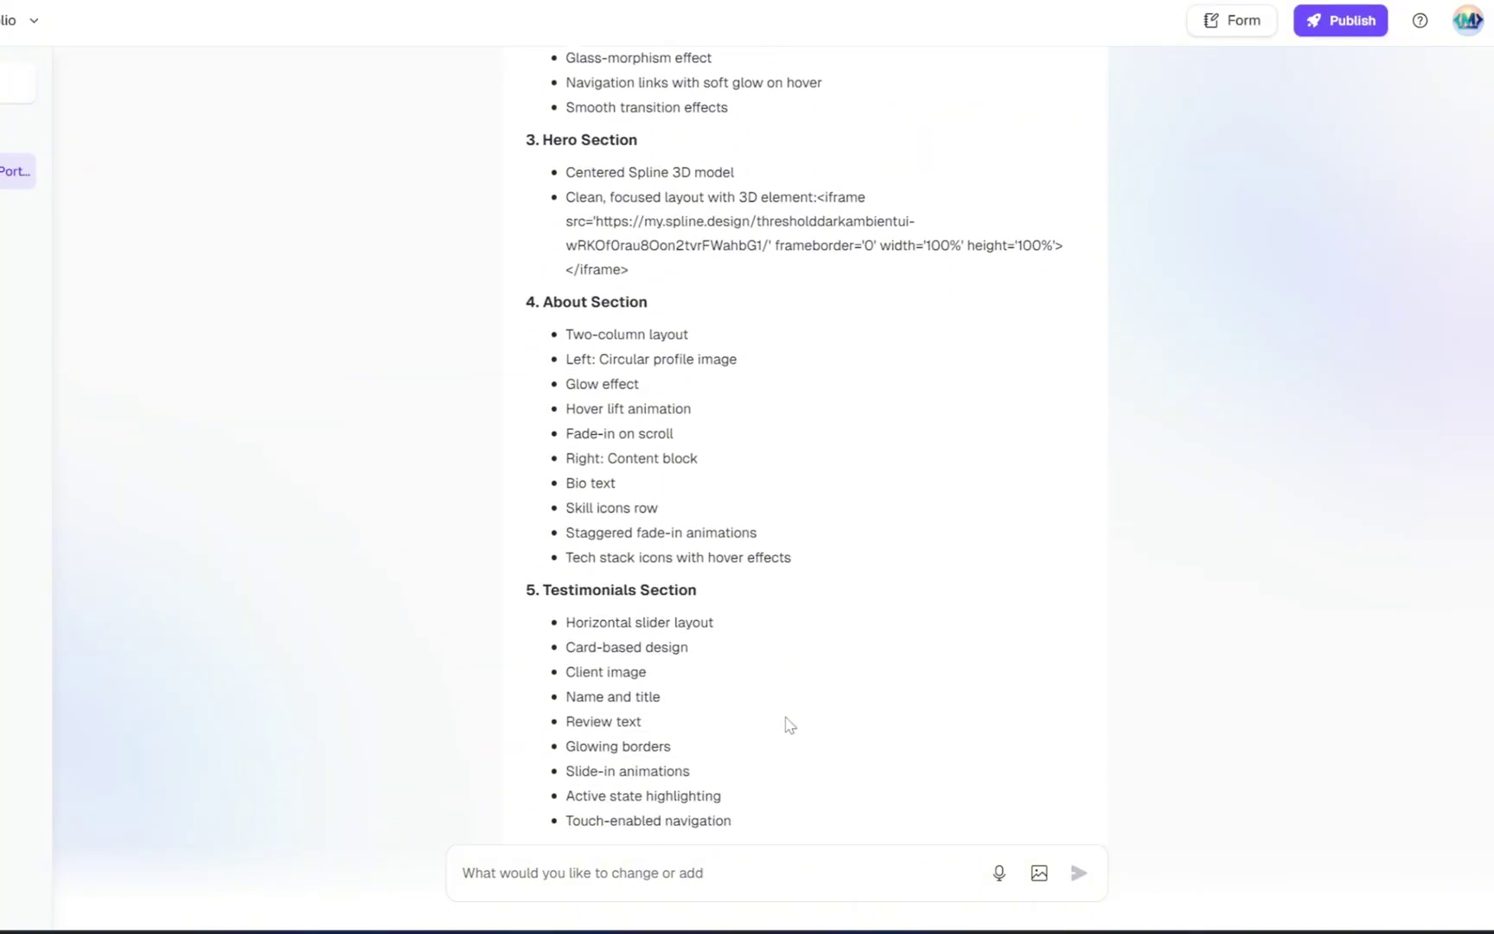
pyautogui.scroll(-7, 789, 725)
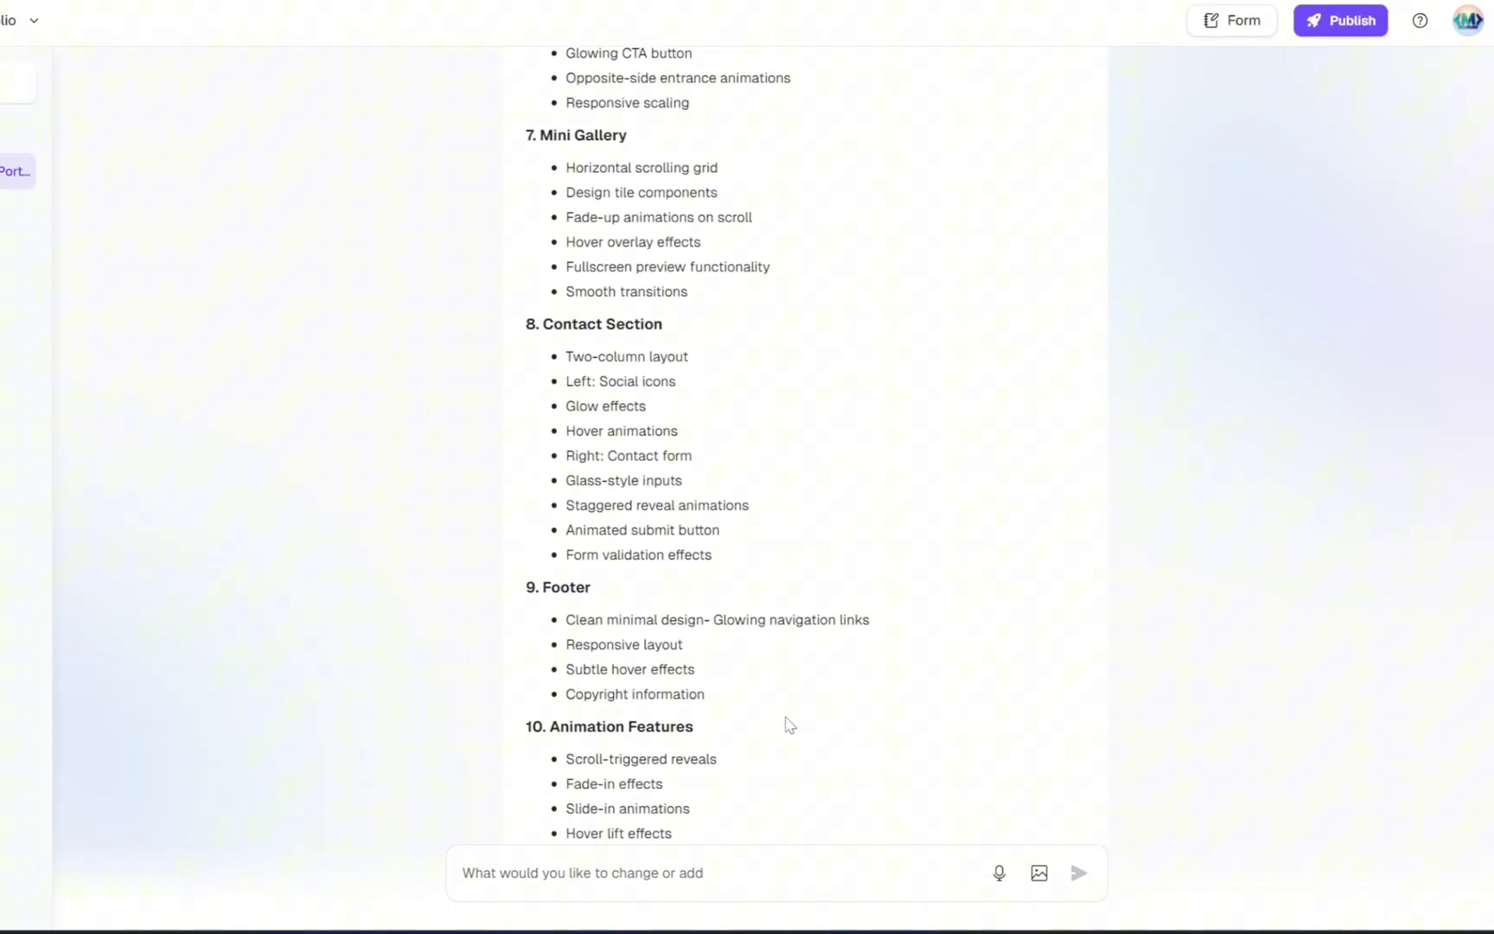
pyautogui.scroll(-2, 790, 725)
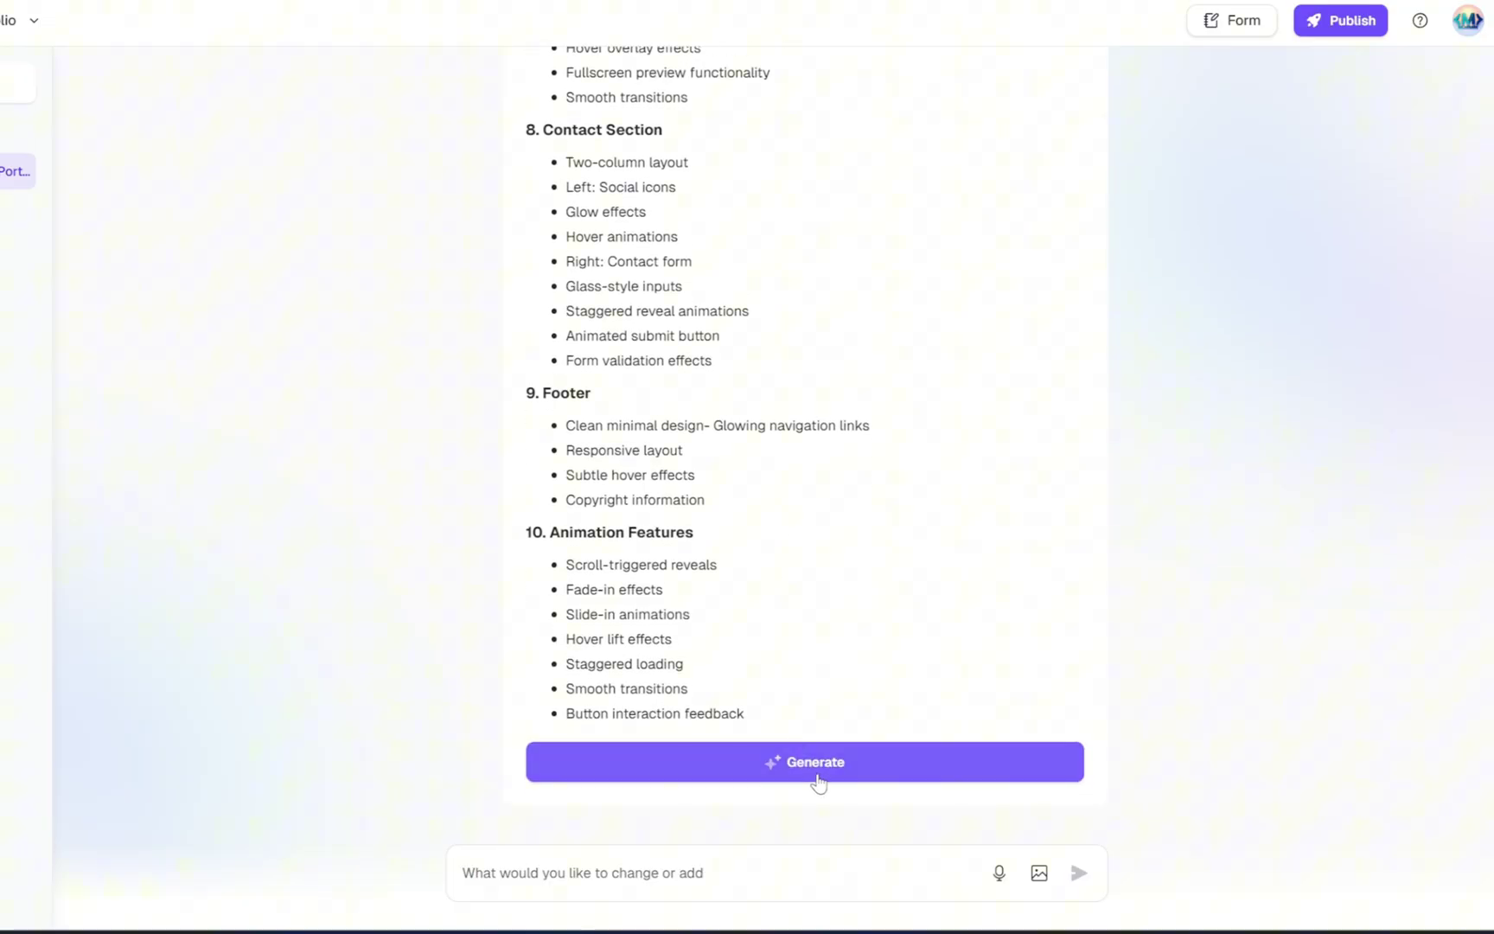
# Step: Generate version 1 of the dark portfolio and open its shared live preview
pyautogui.click(999, 775)
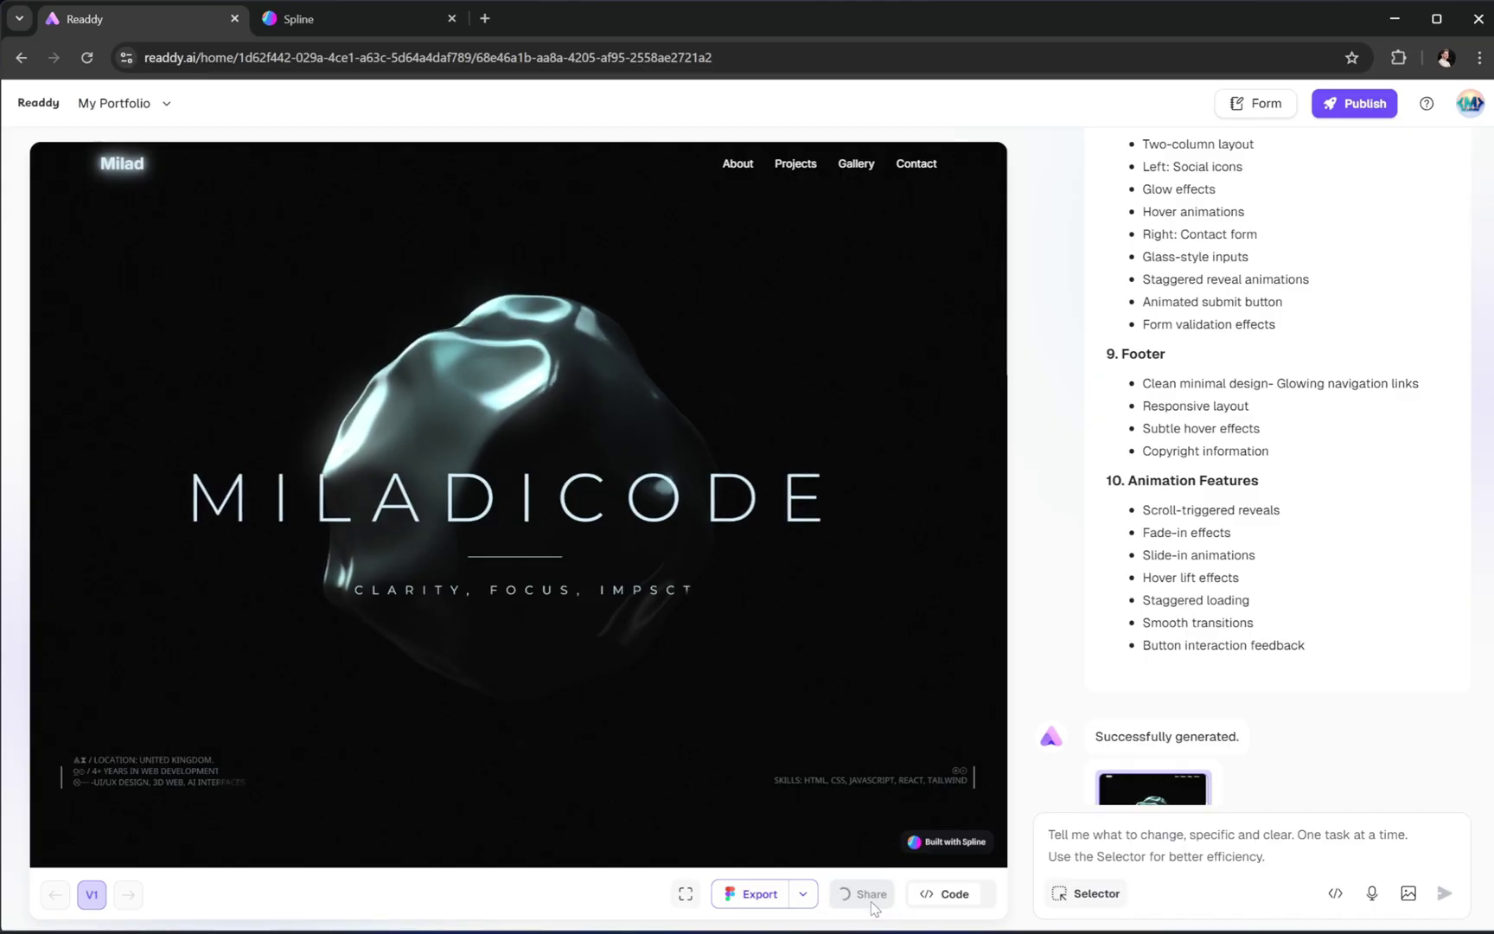
pyautogui.click(869, 901)
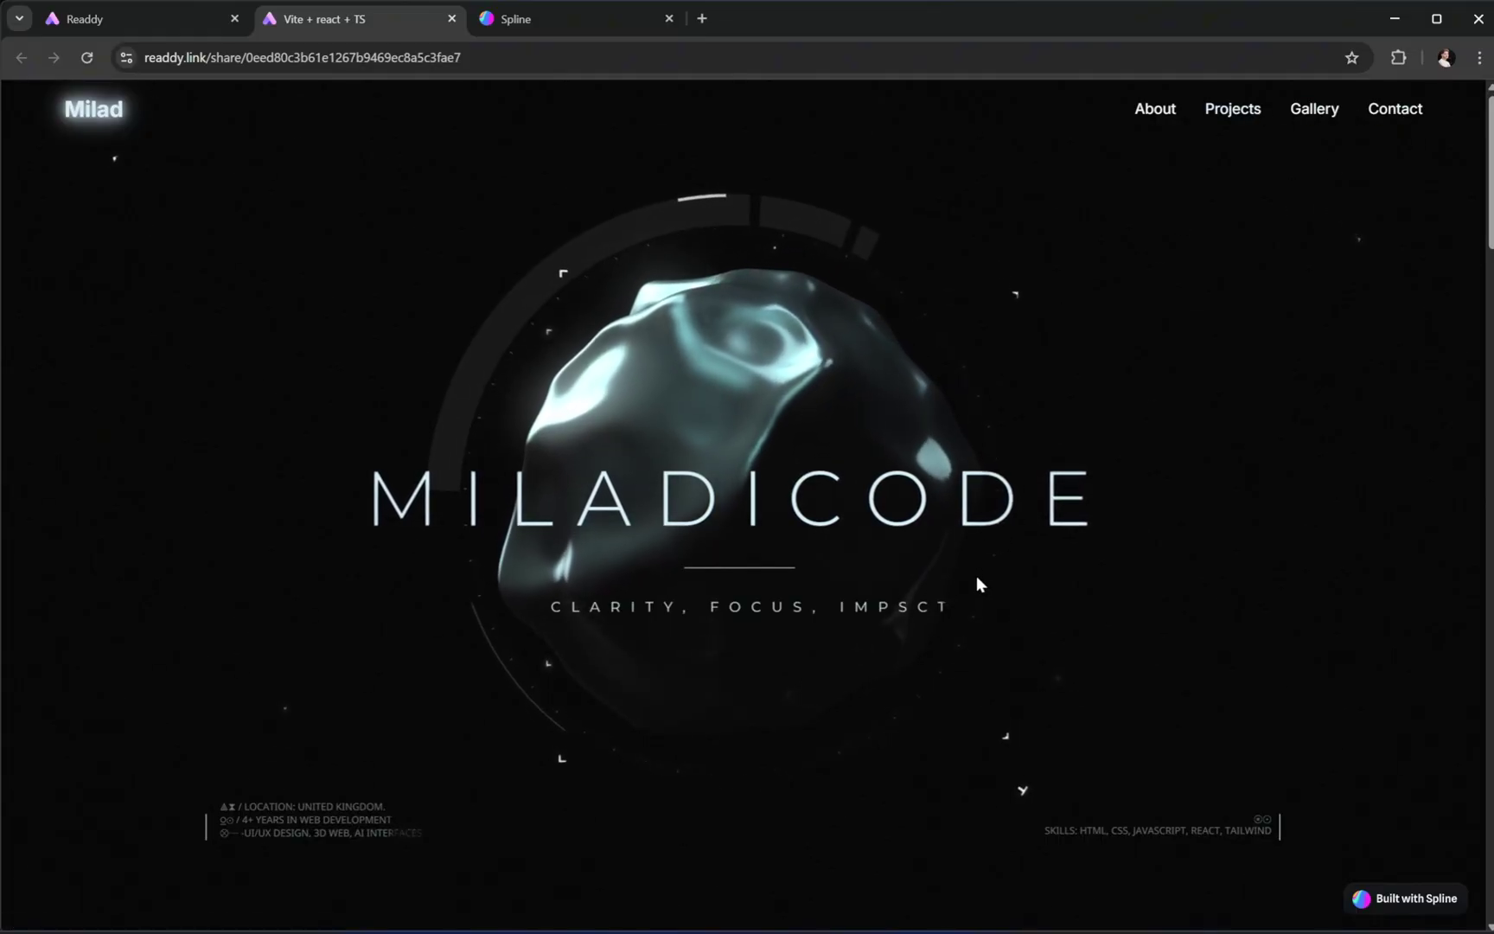
# Step: Scroll the live page and advance the testimonial carousel to the third client
pyautogui.scroll(-8, 1034, 536)
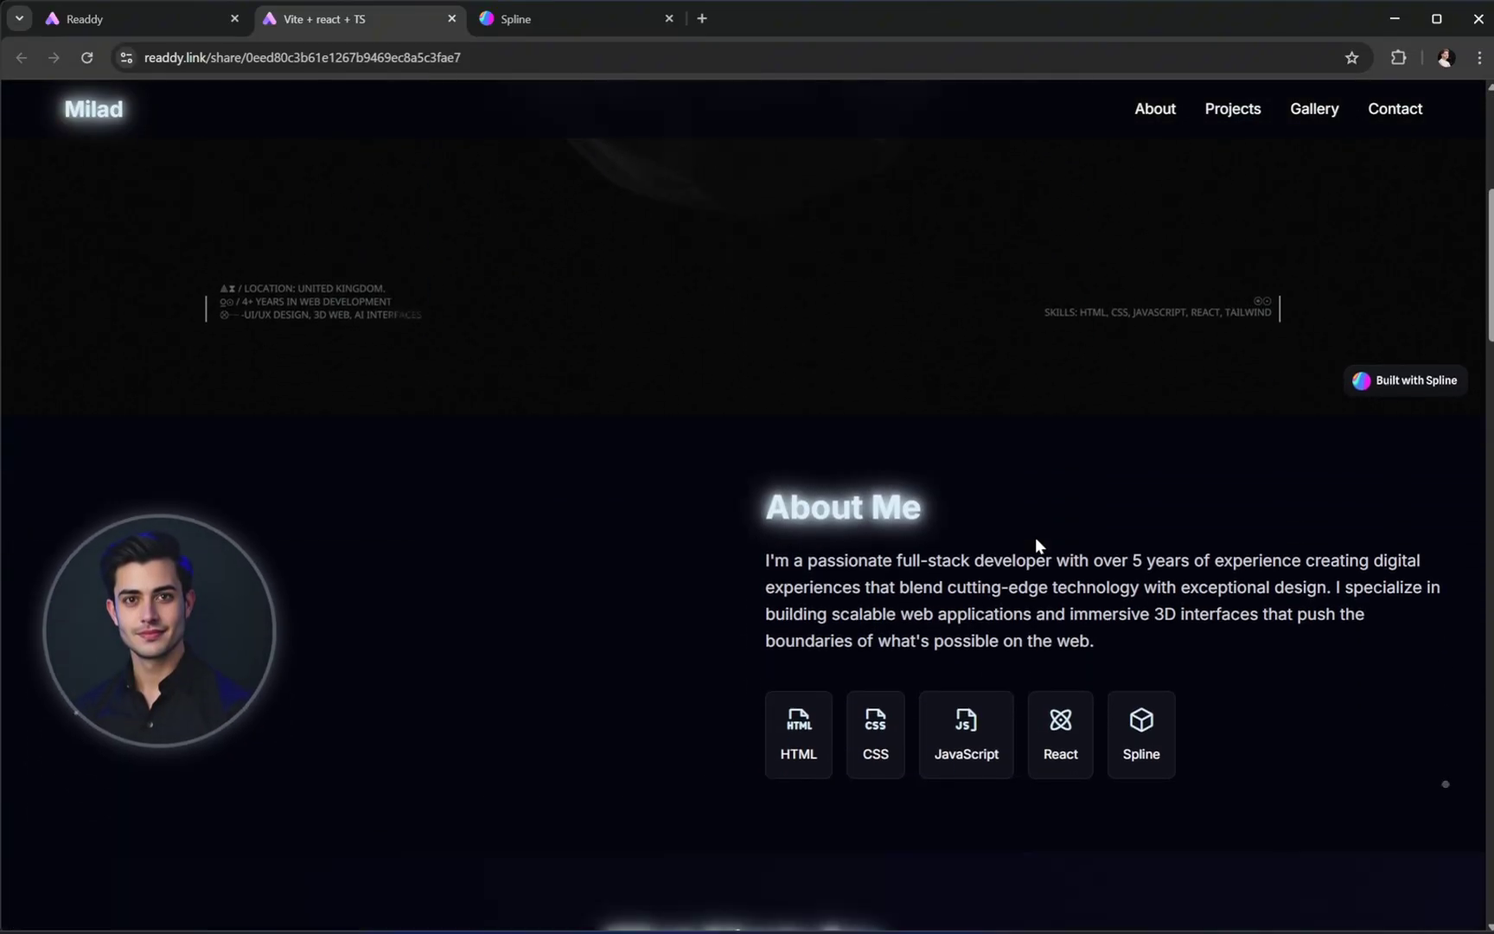
pyautogui.scroll(-1, 1035, 537)
pyautogui.scroll(1, 1034, 544)
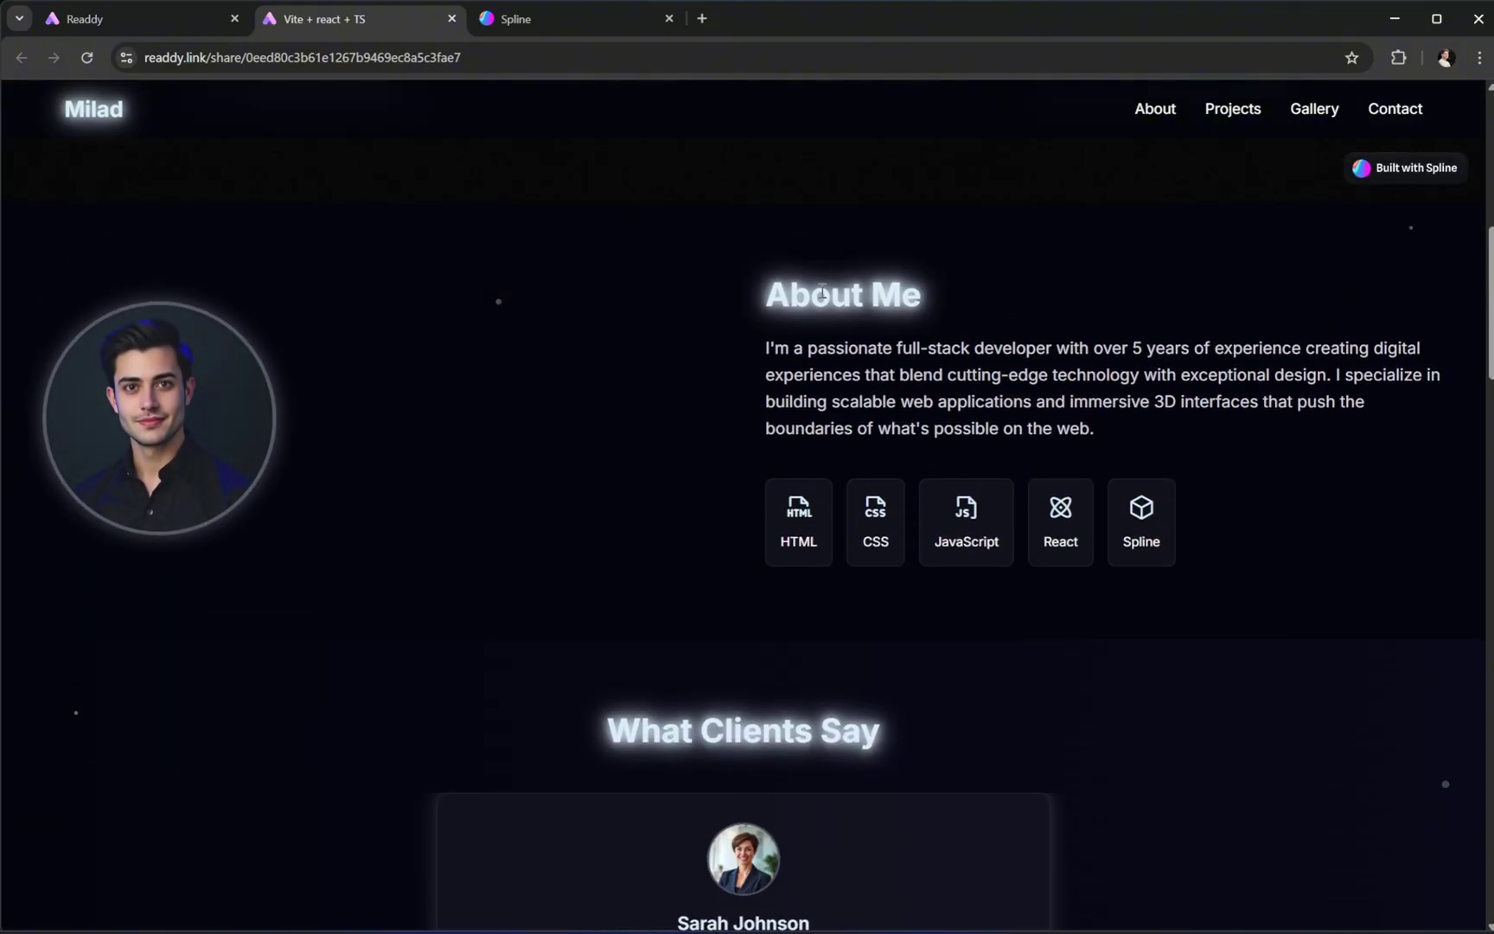
pyautogui.scroll(-5, 1115, 545)
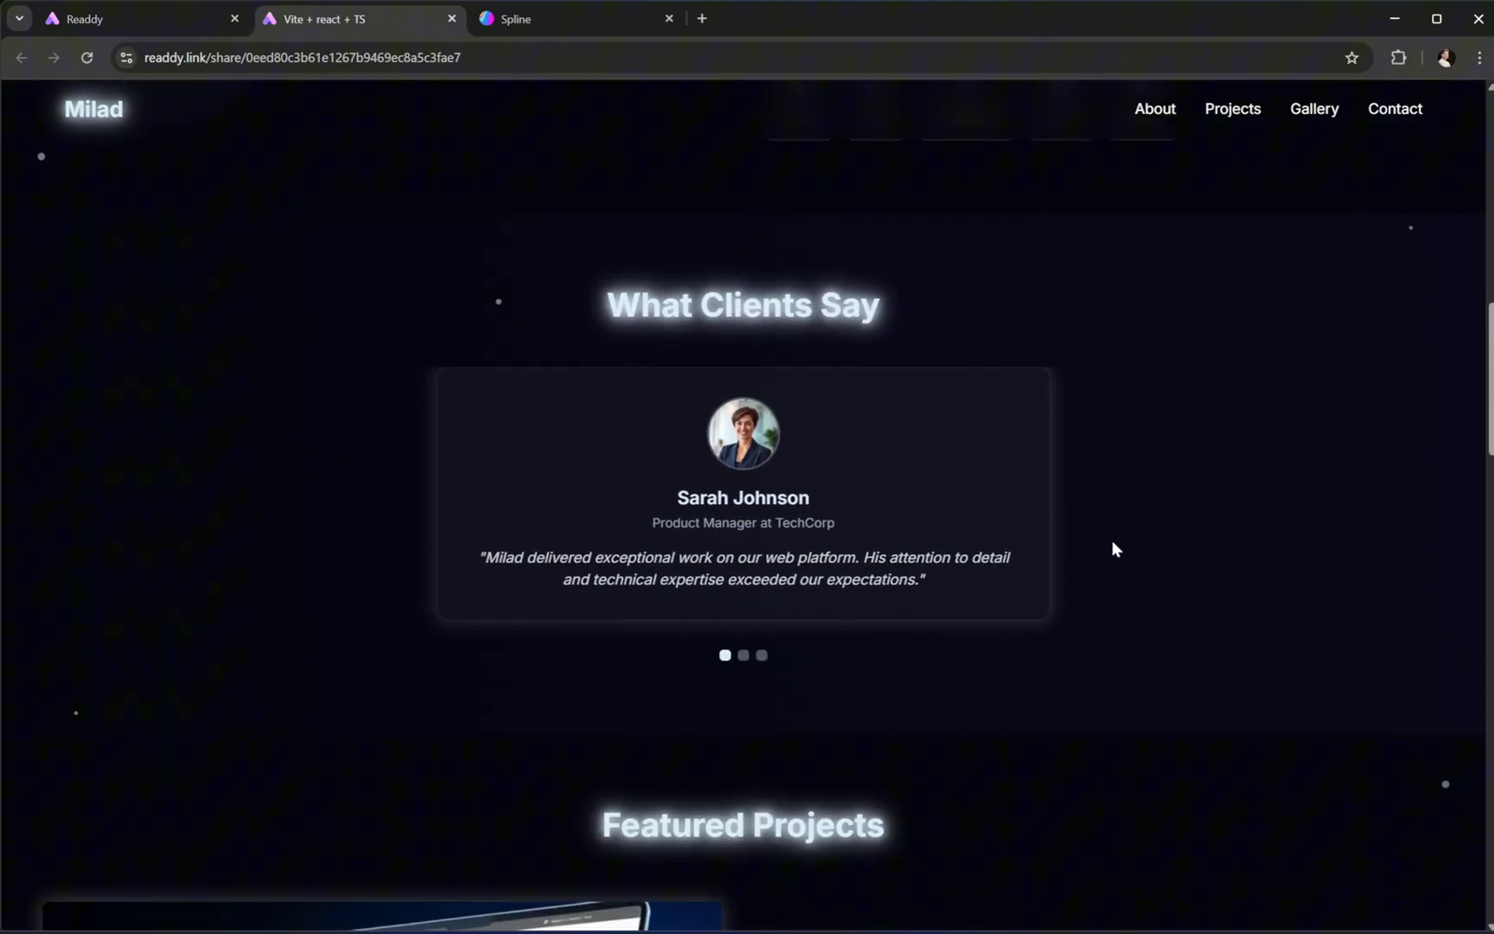
pyautogui.scroll(-1, 740, 628)
pyautogui.click(743, 594)
pyautogui.click(762, 594)
# Step: Scroll through the featured projects, design gallery and Get In Touch contact form
pyautogui.scroll(-5, 799, 424)
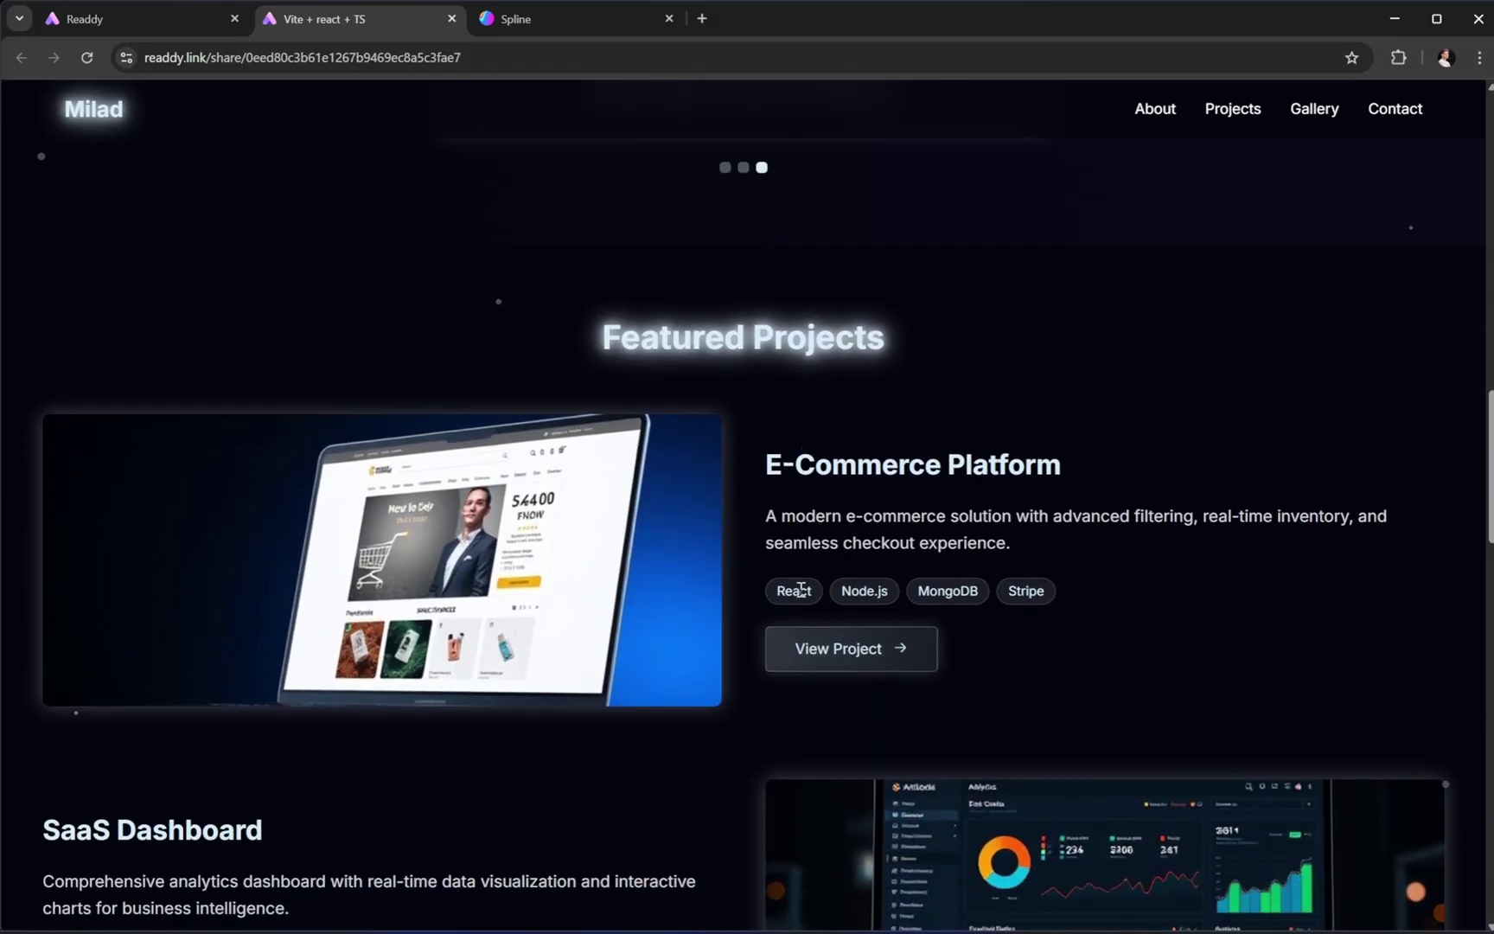
pyautogui.scroll(-8, 865, 664)
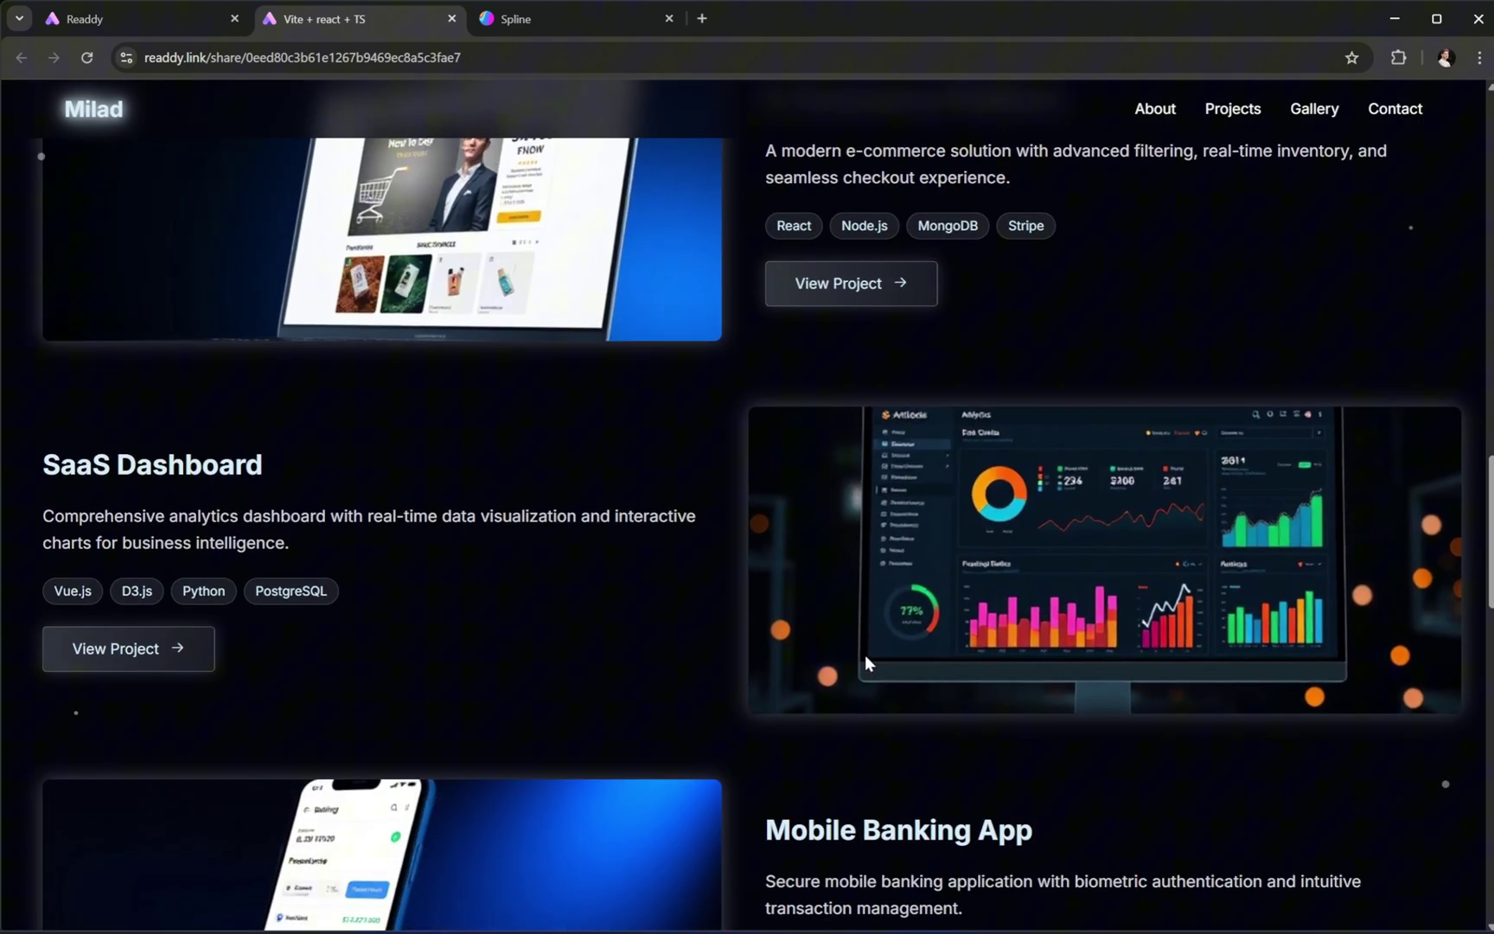
pyautogui.scroll(-6, 859, 707)
pyautogui.scroll(-3, 366, 670)
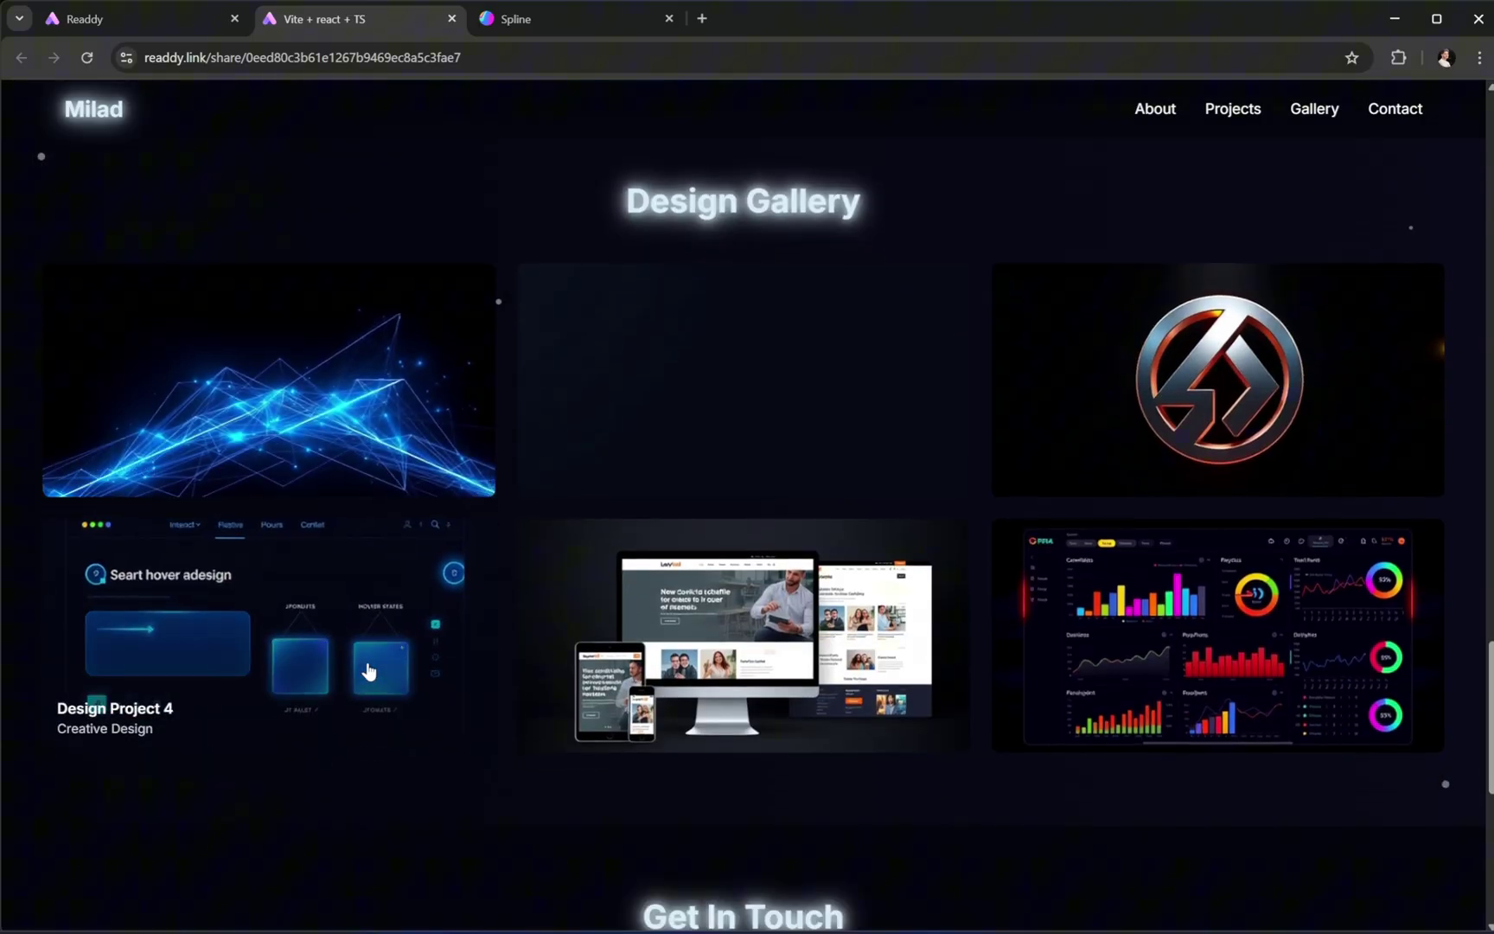
pyautogui.scroll(-1, 1197, 696)
pyautogui.scroll(-6, 1198, 701)
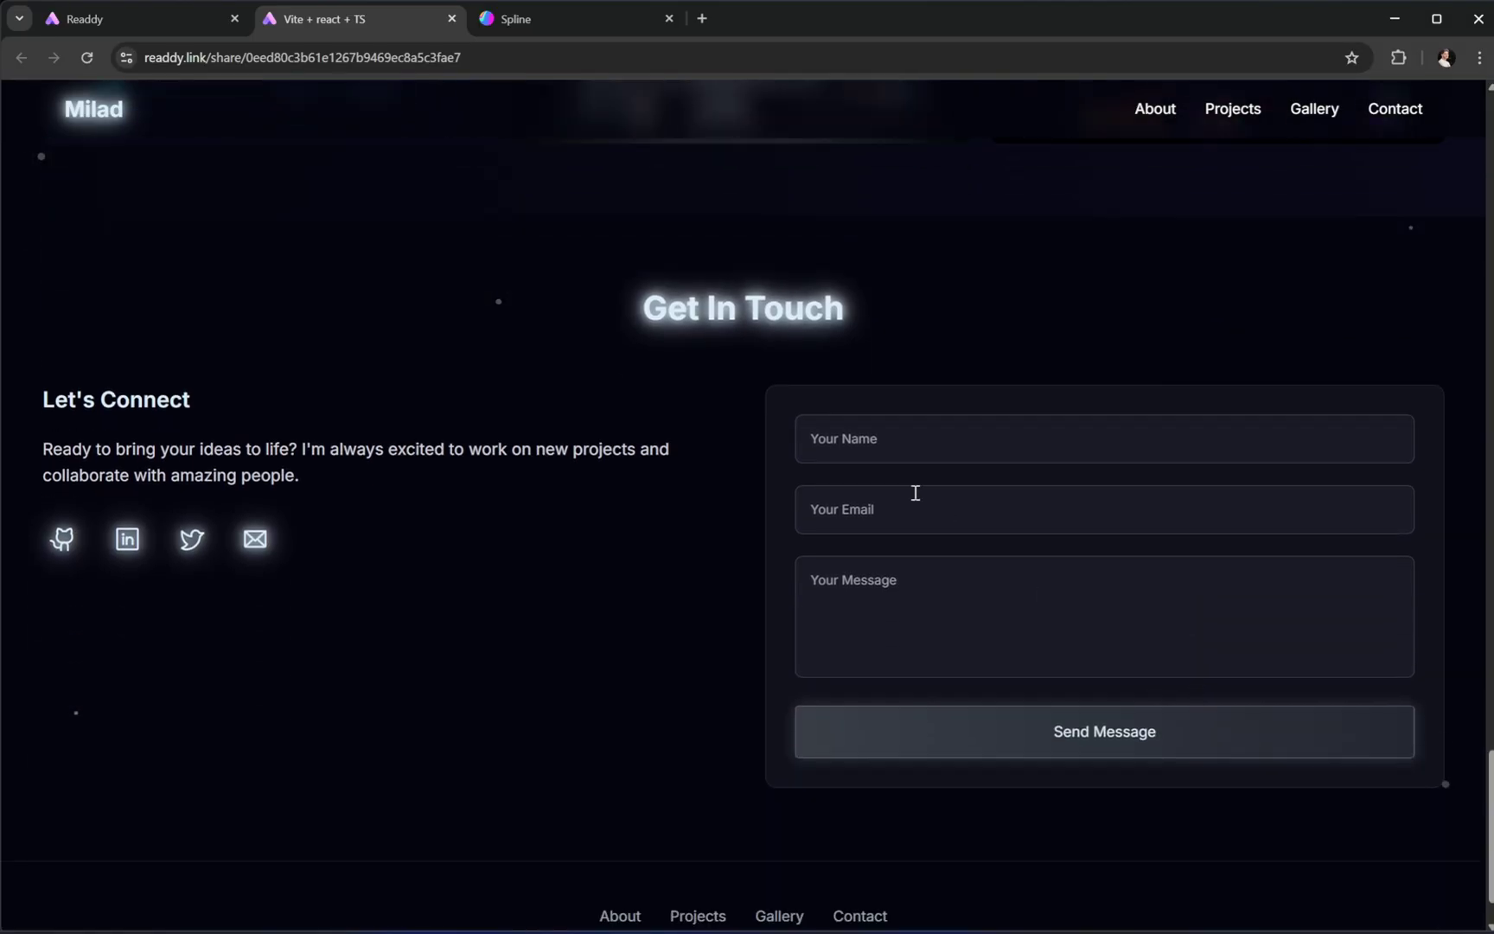
pyautogui.scroll(20, 783, 573)
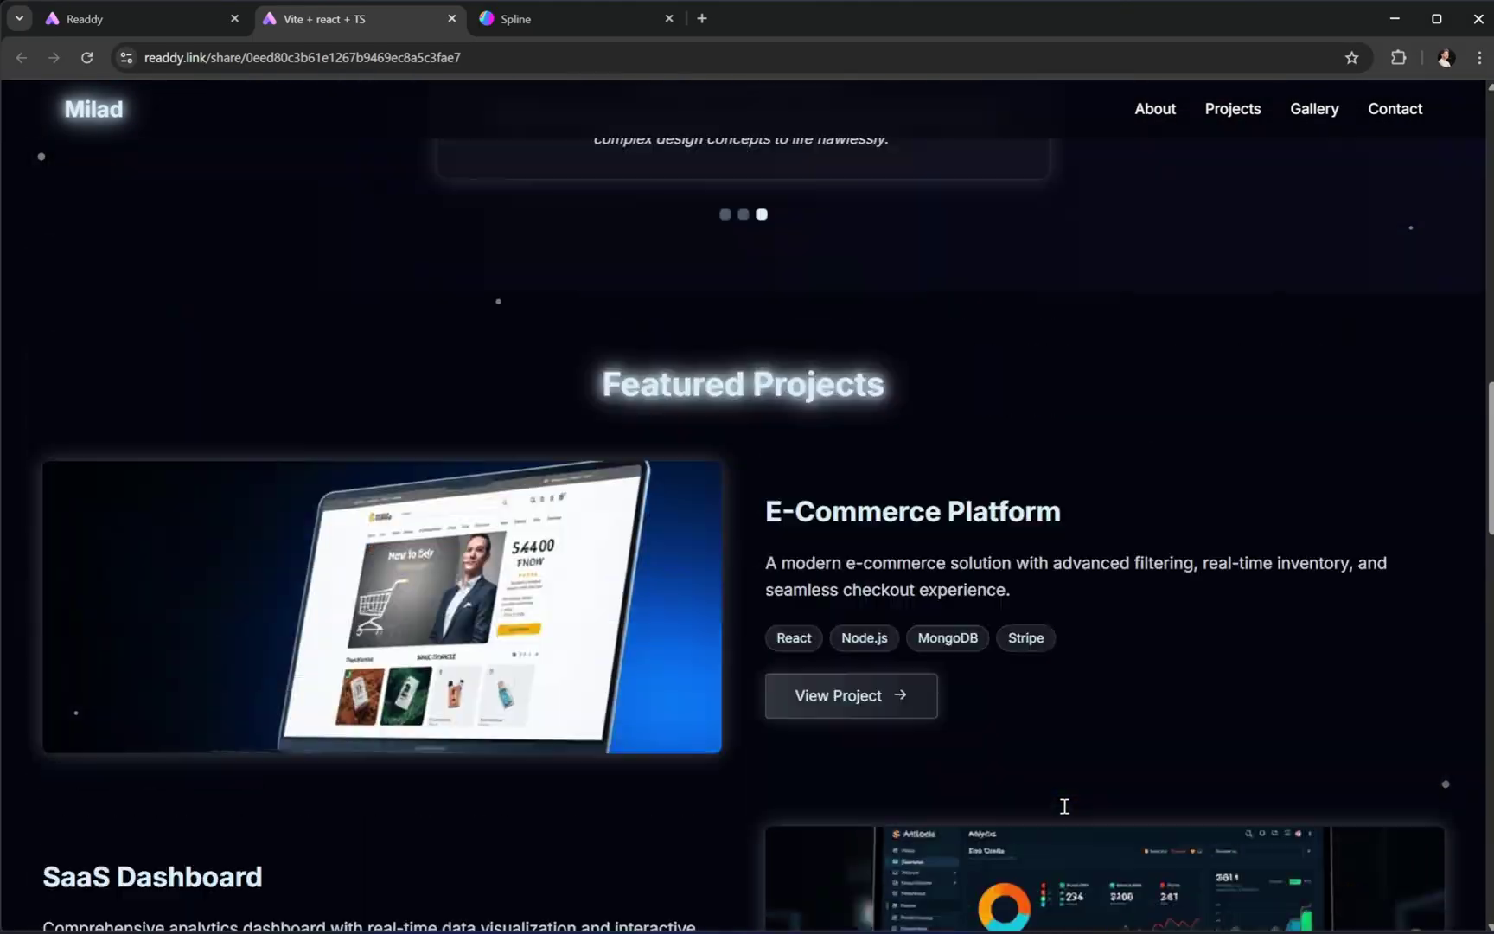
# Step: Back in the editor, send 'I think that you forgot to add animations to the project'
pyautogui.hotkey('ctrl', 'shift', 'Tab')
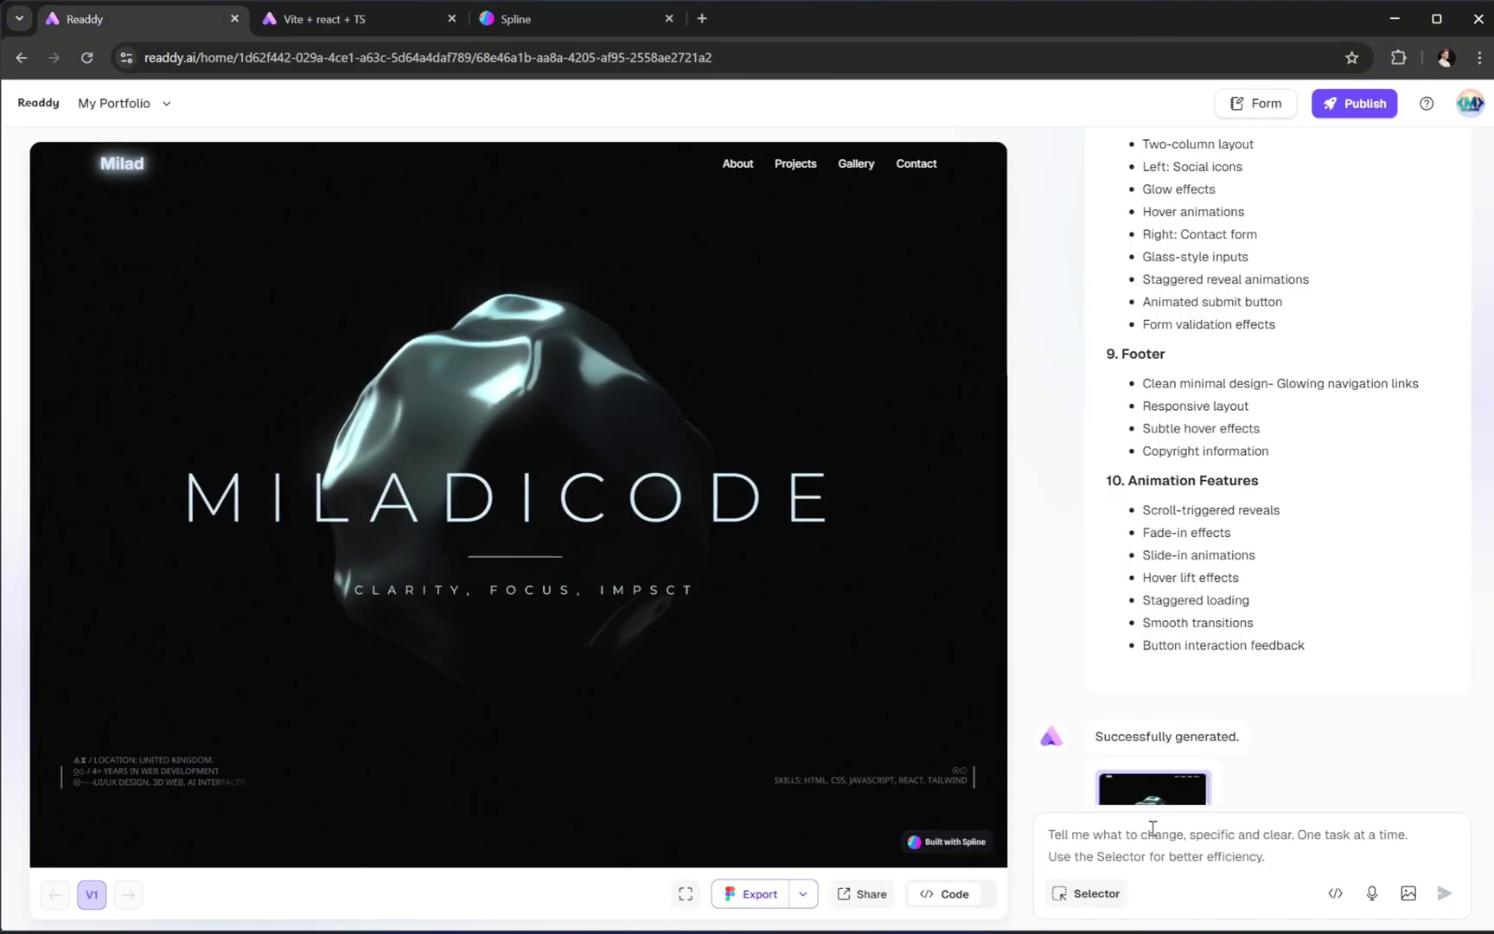
pyautogui.write('I think that you ')
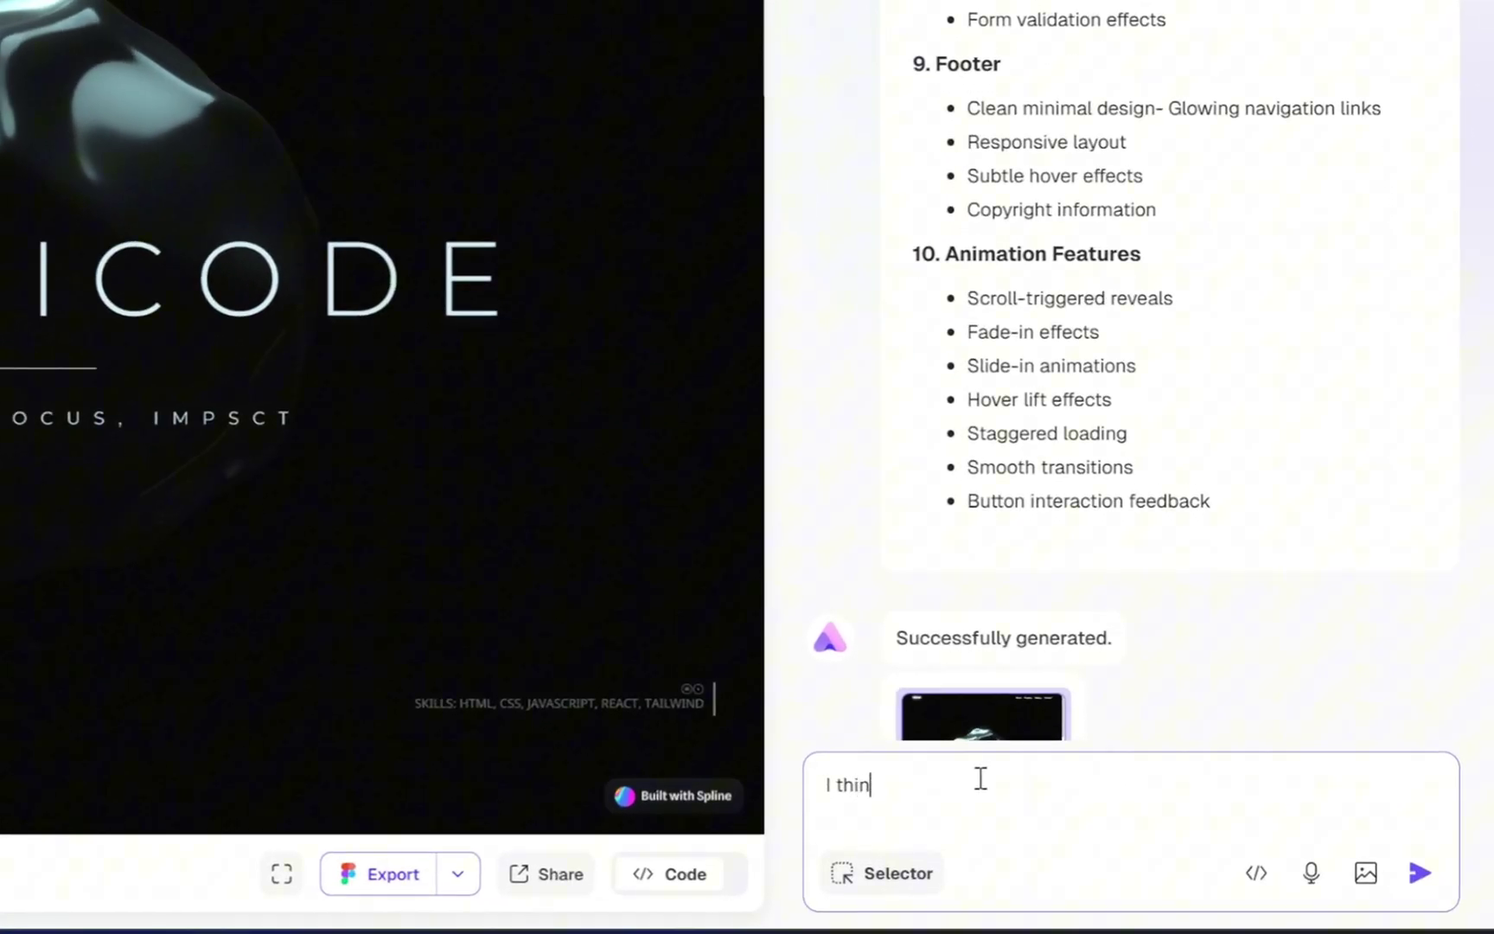
pyautogui.write('forgot to add animations ')
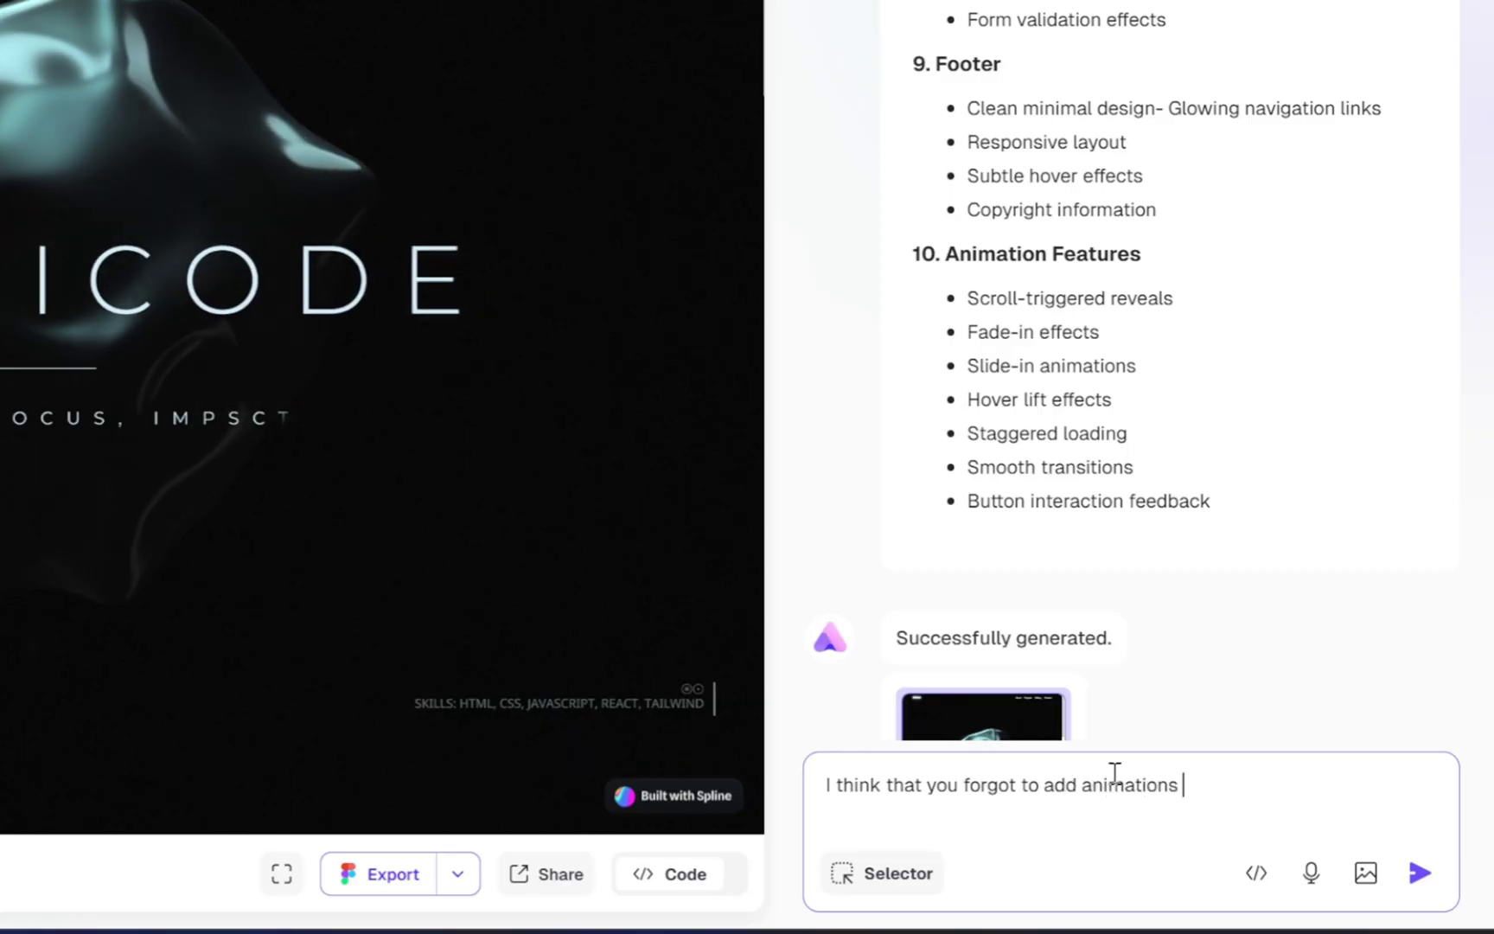
pyautogui.write('to the project')
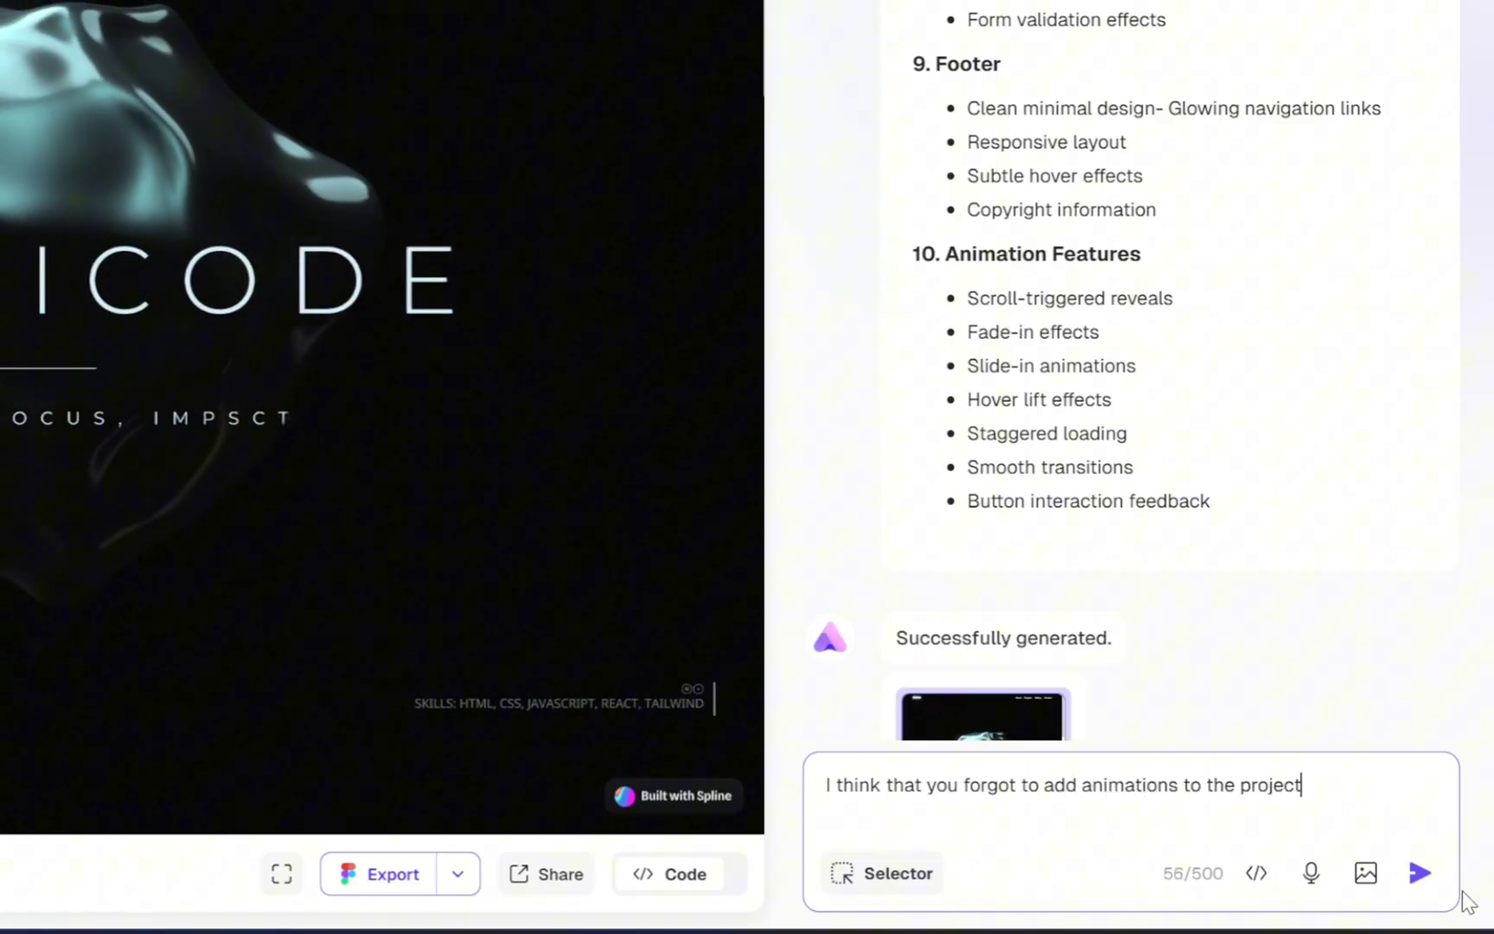
pyautogui.click(1418, 871)
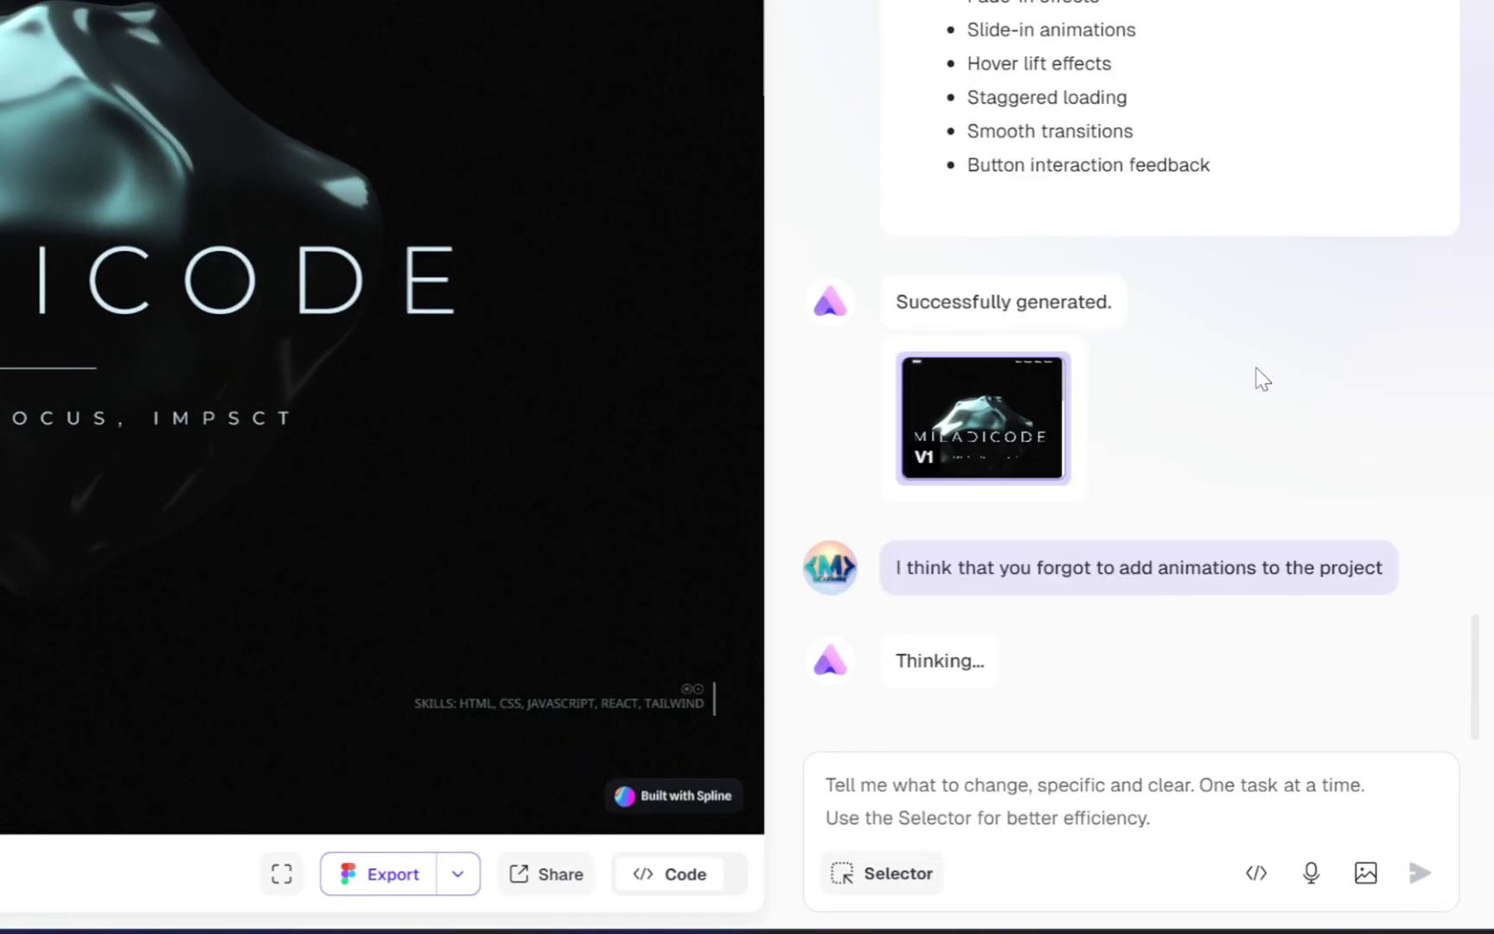
# Step: Scroll the V2 preview from hero to footer to check the new scroll animations
pyautogui.scroll(-1, 4, 337)
pyautogui.scroll(-3, 4, 337)
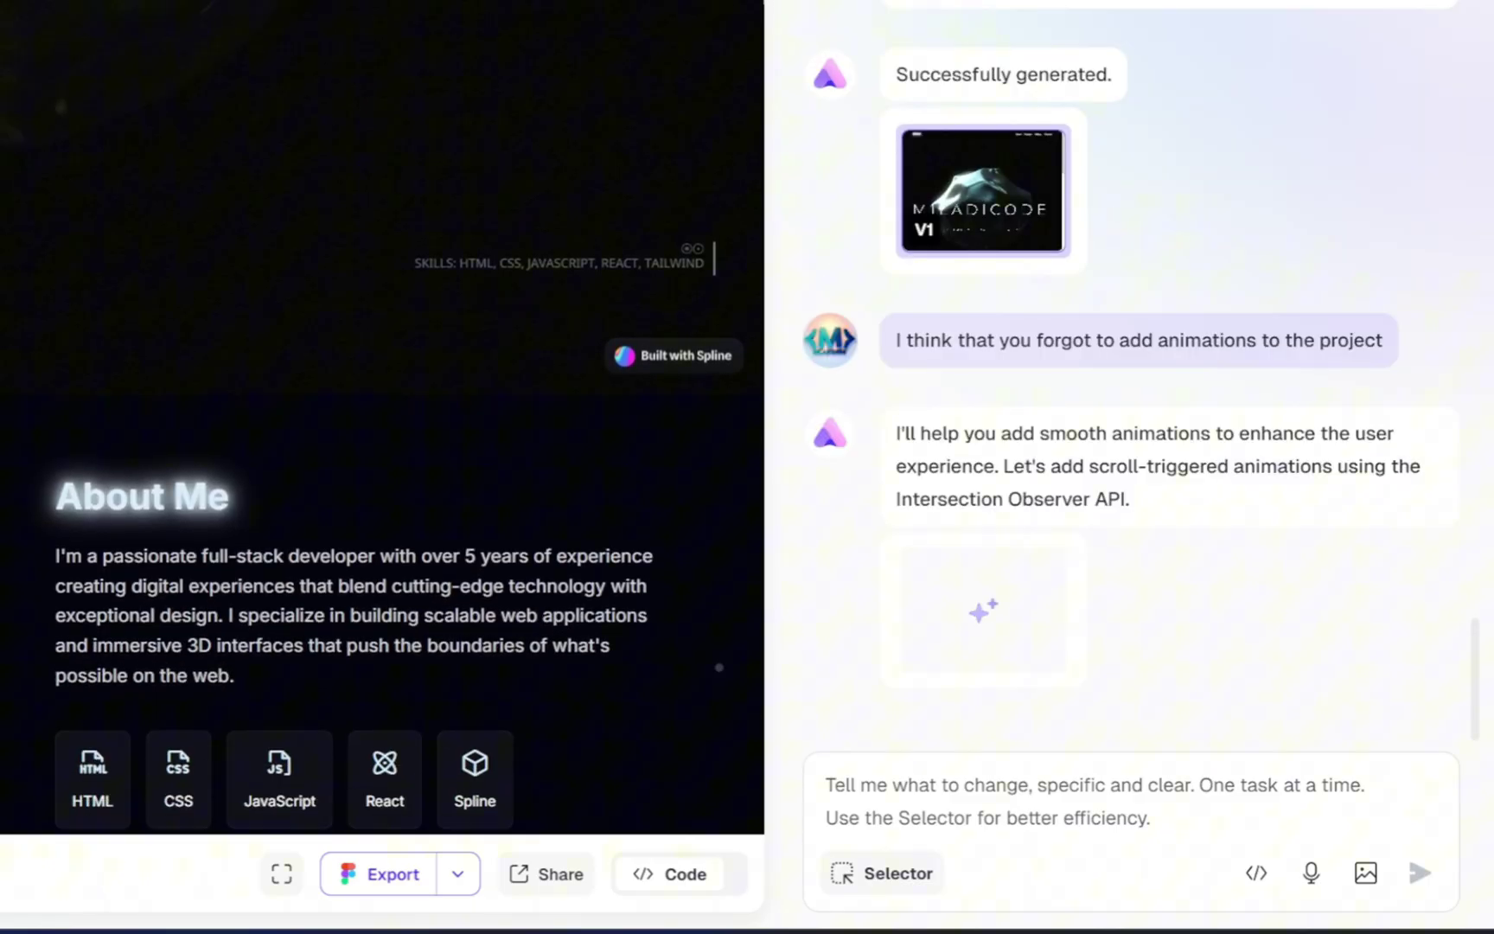
pyautogui.scroll(4, 5, 337)
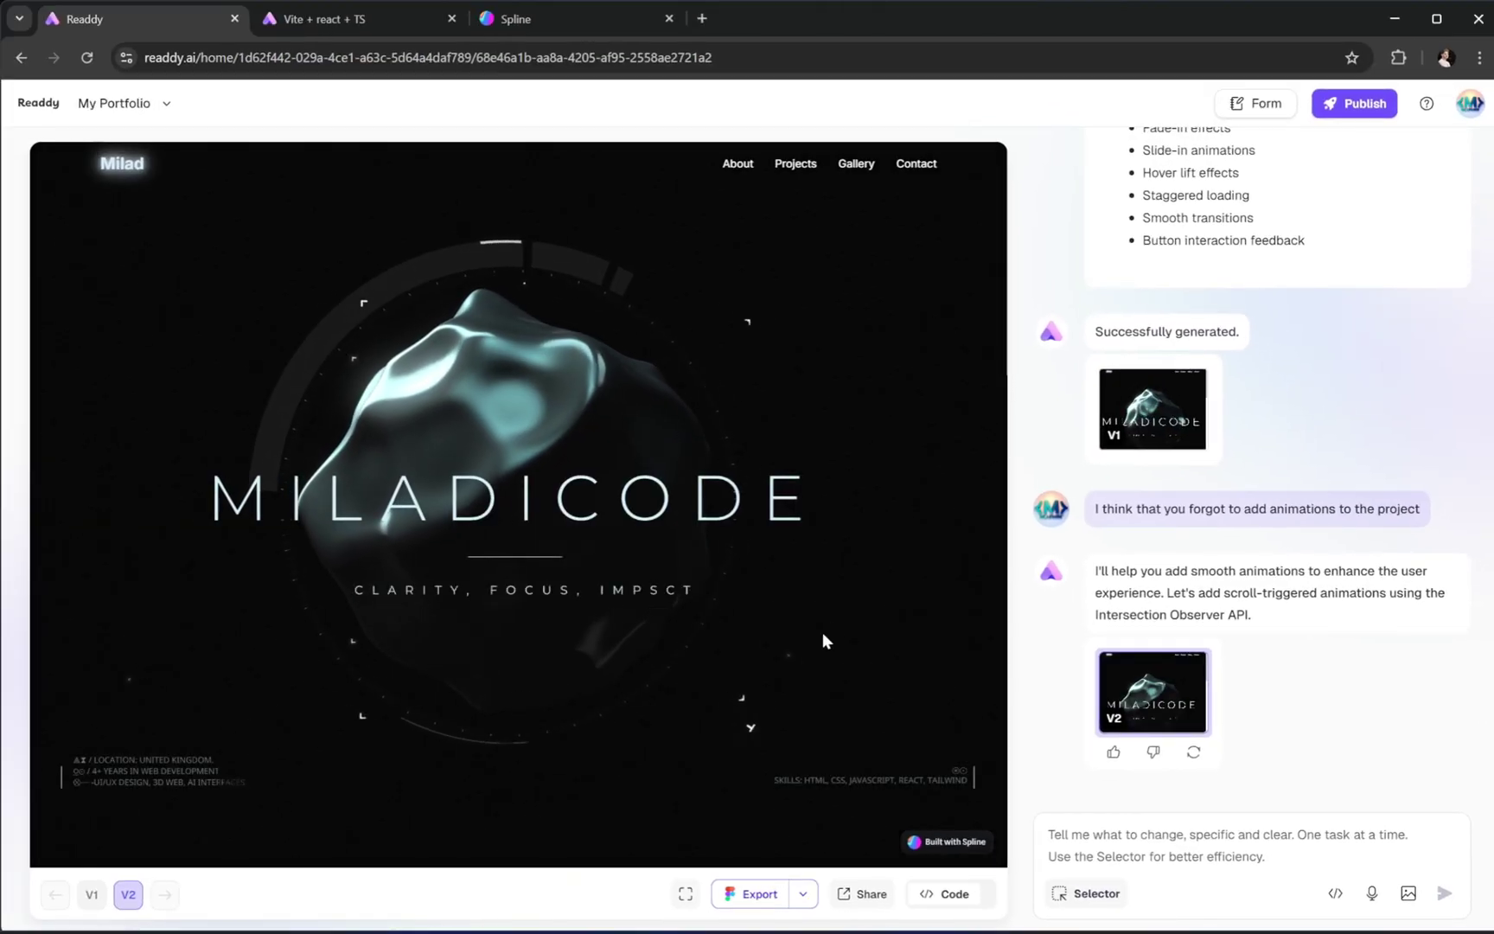
pyautogui.scroll(-6, 346, 487)
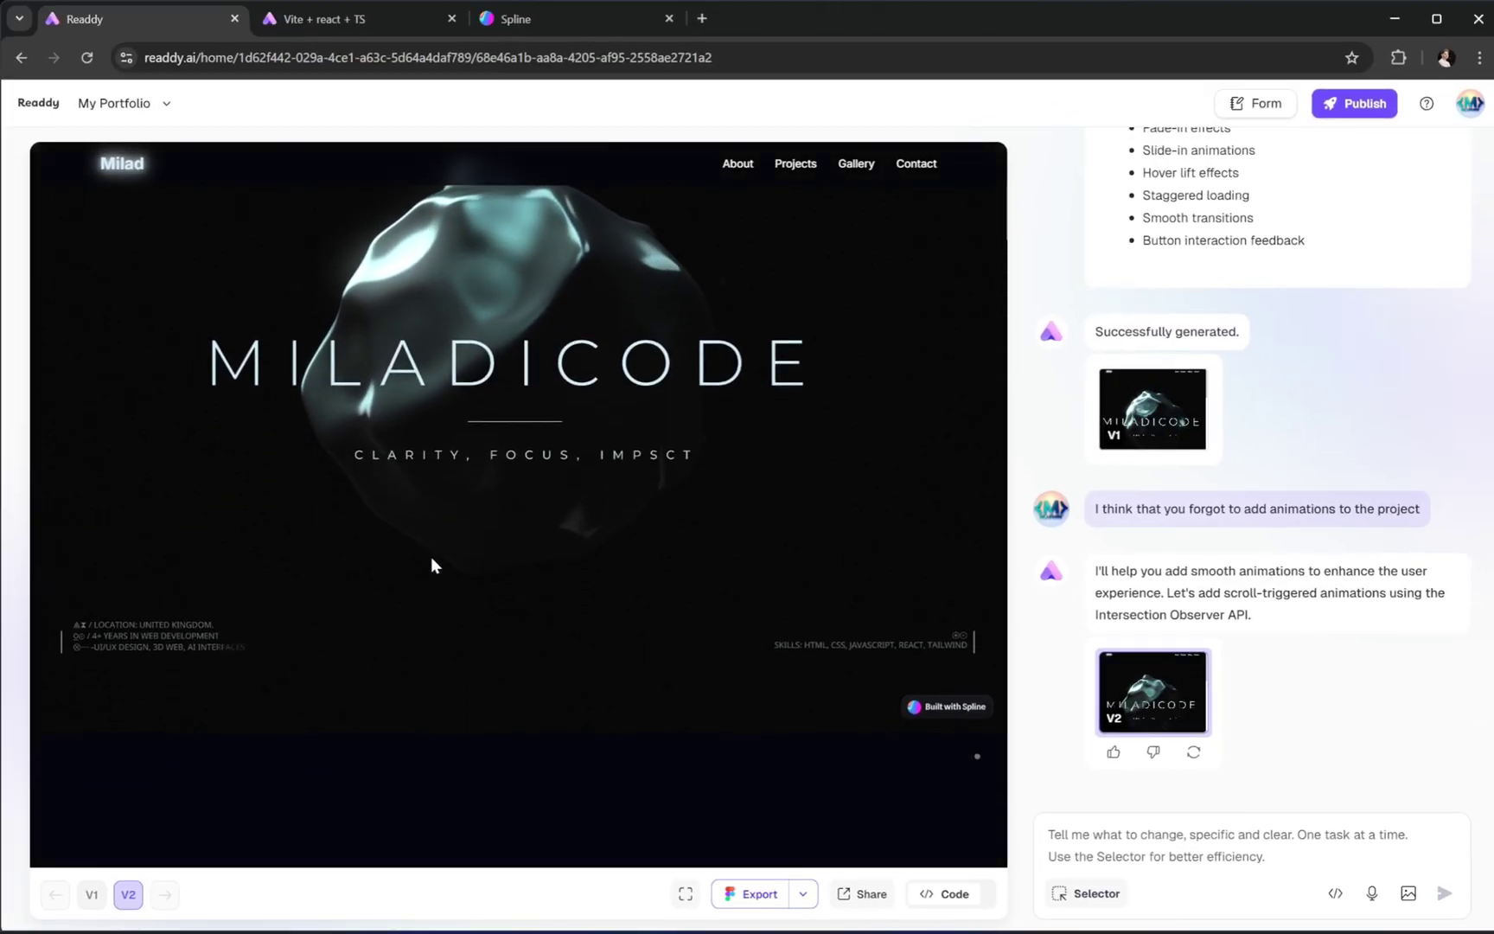
pyautogui.scroll(-7, 447, 567)
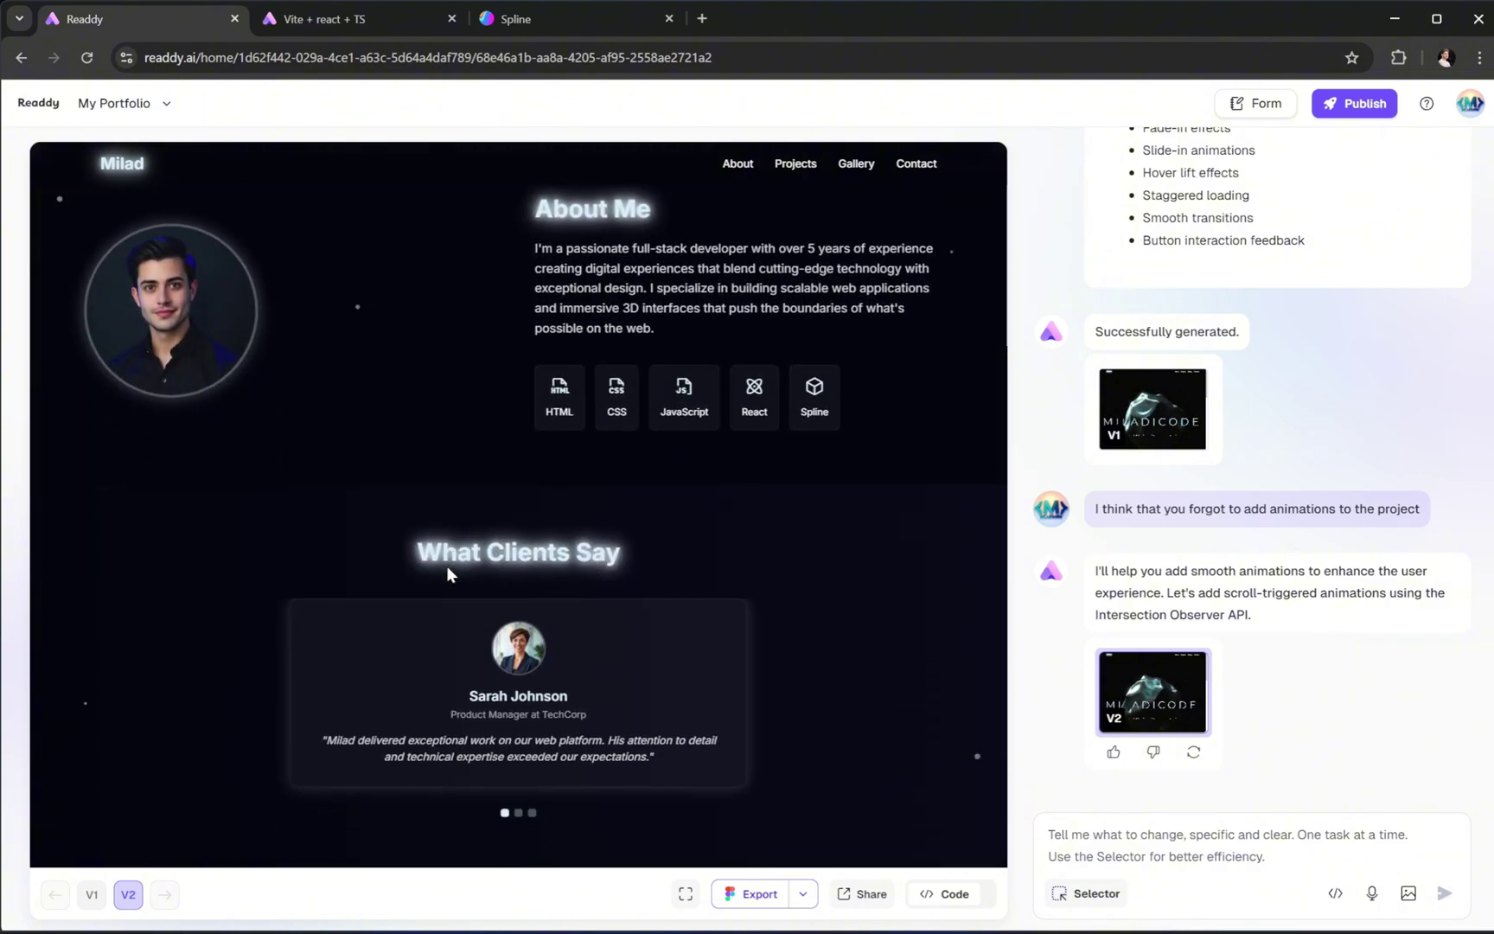
pyautogui.scroll(-6, 449, 579)
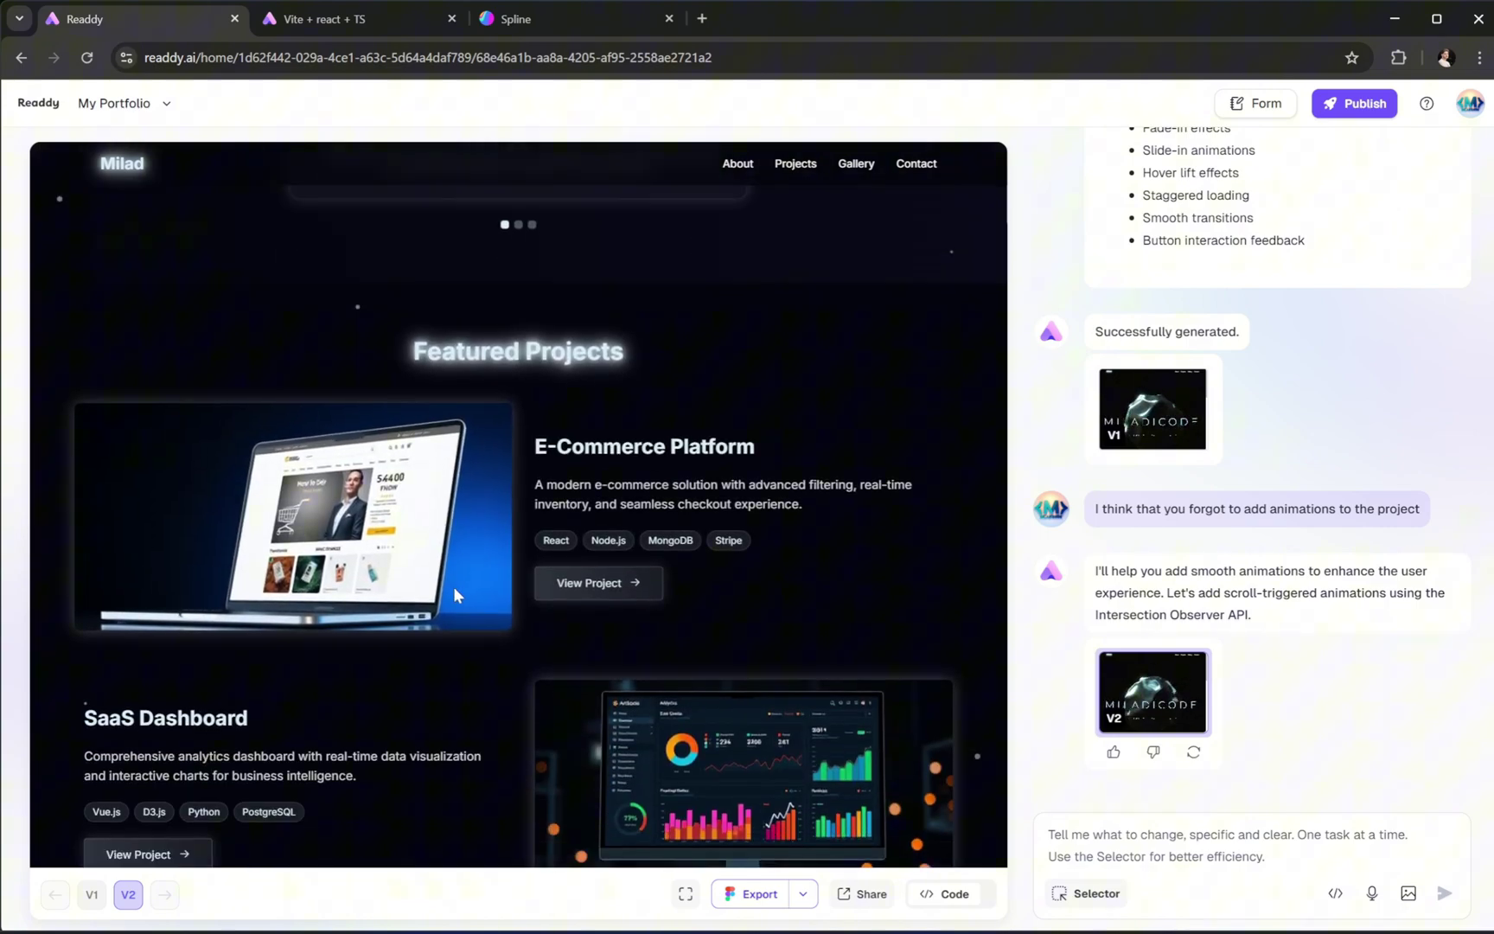
pyautogui.scroll(-6, 453, 586)
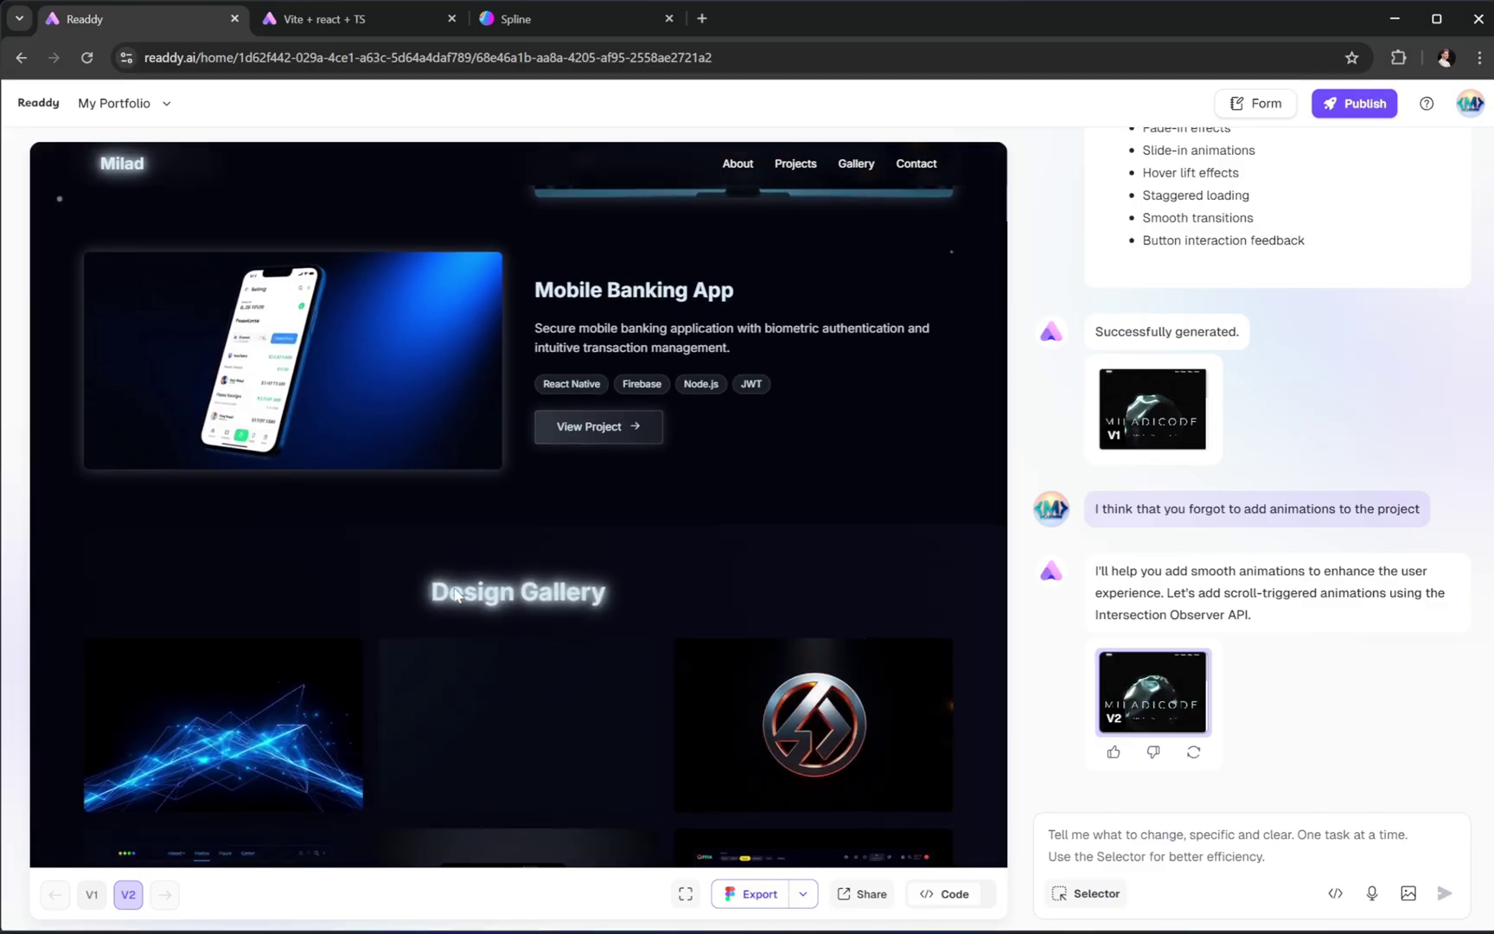
pyautogui.scroll(-6, 455, 597)
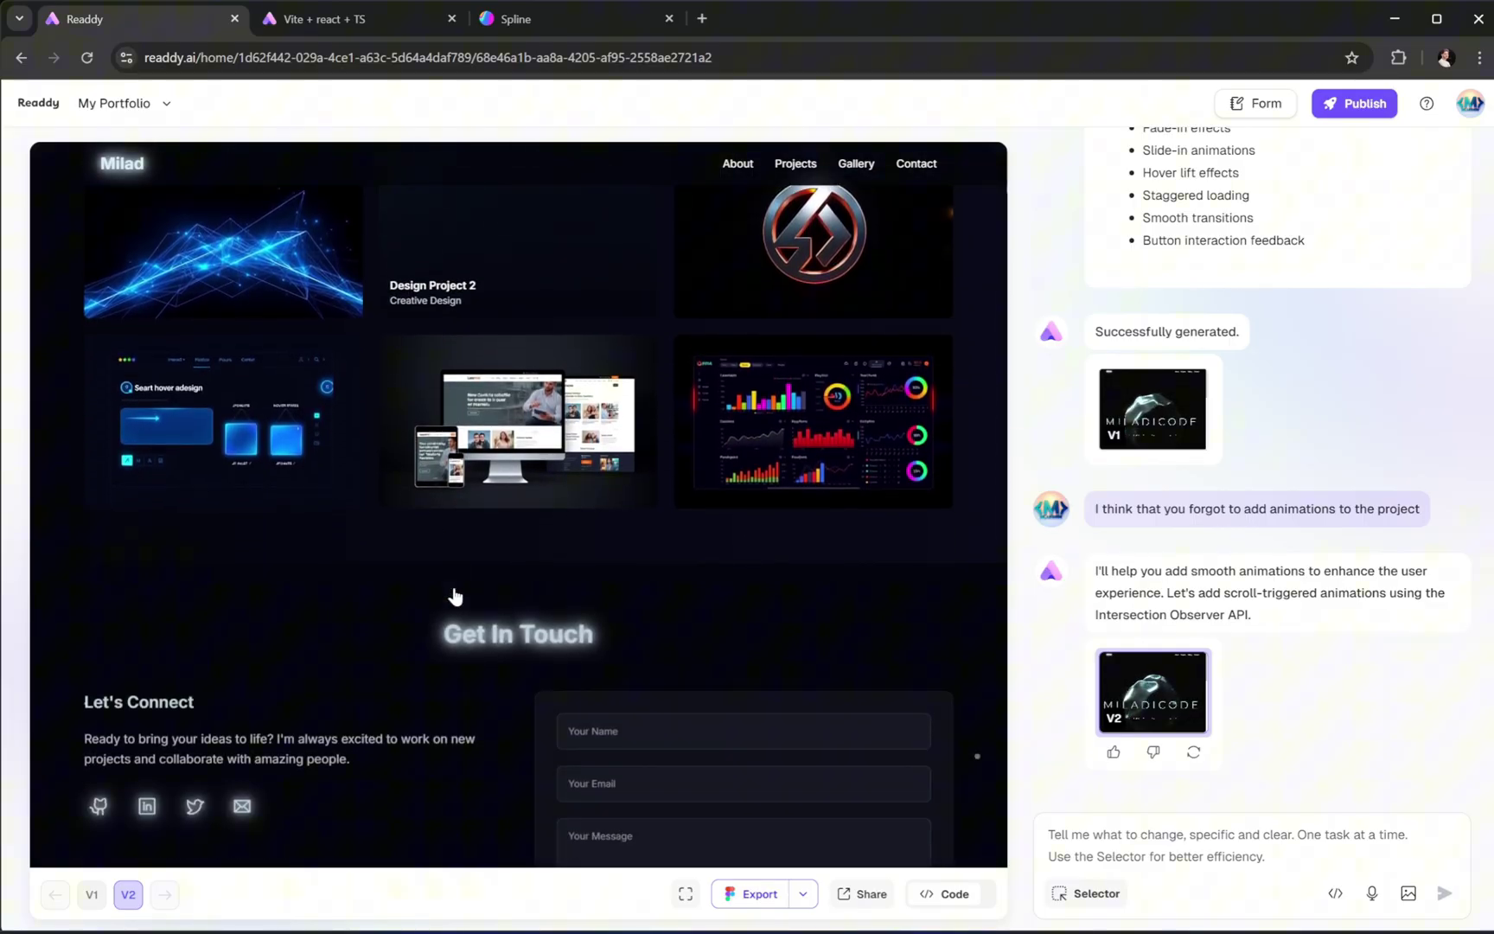
pyautogui.scroll(-1, 455, 596)
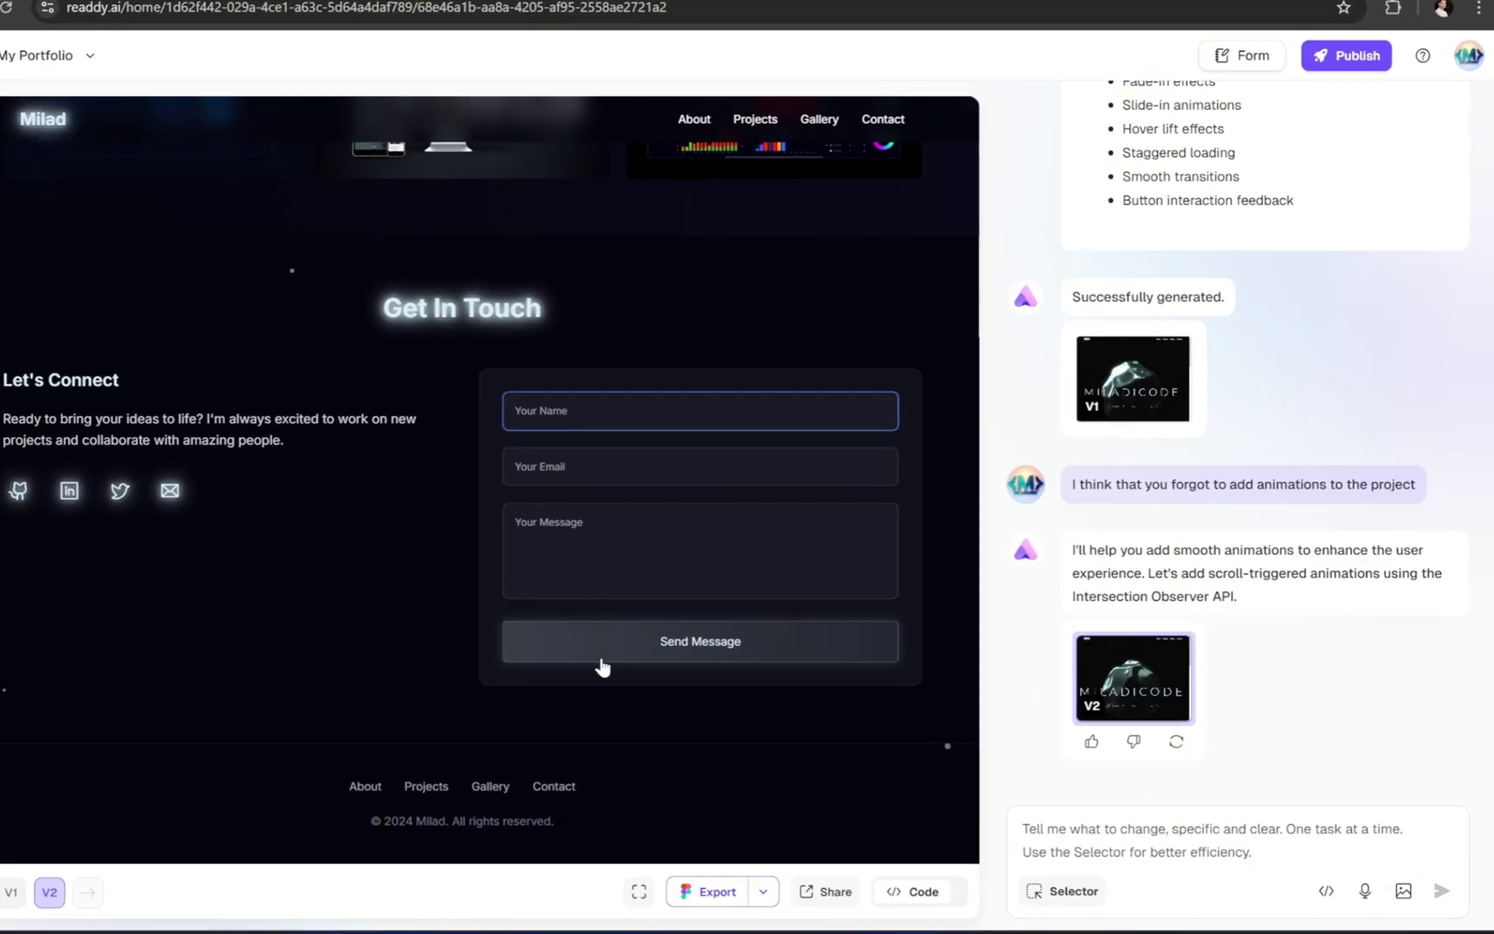
# Step: Send 'could you enhance the scroll animations I want more advanced animations' to get V3
pyautogui.click(1086, 819)
pyautogui.write('coul')
pyautogui.write('d you enhance the scroll animations I want more advan')
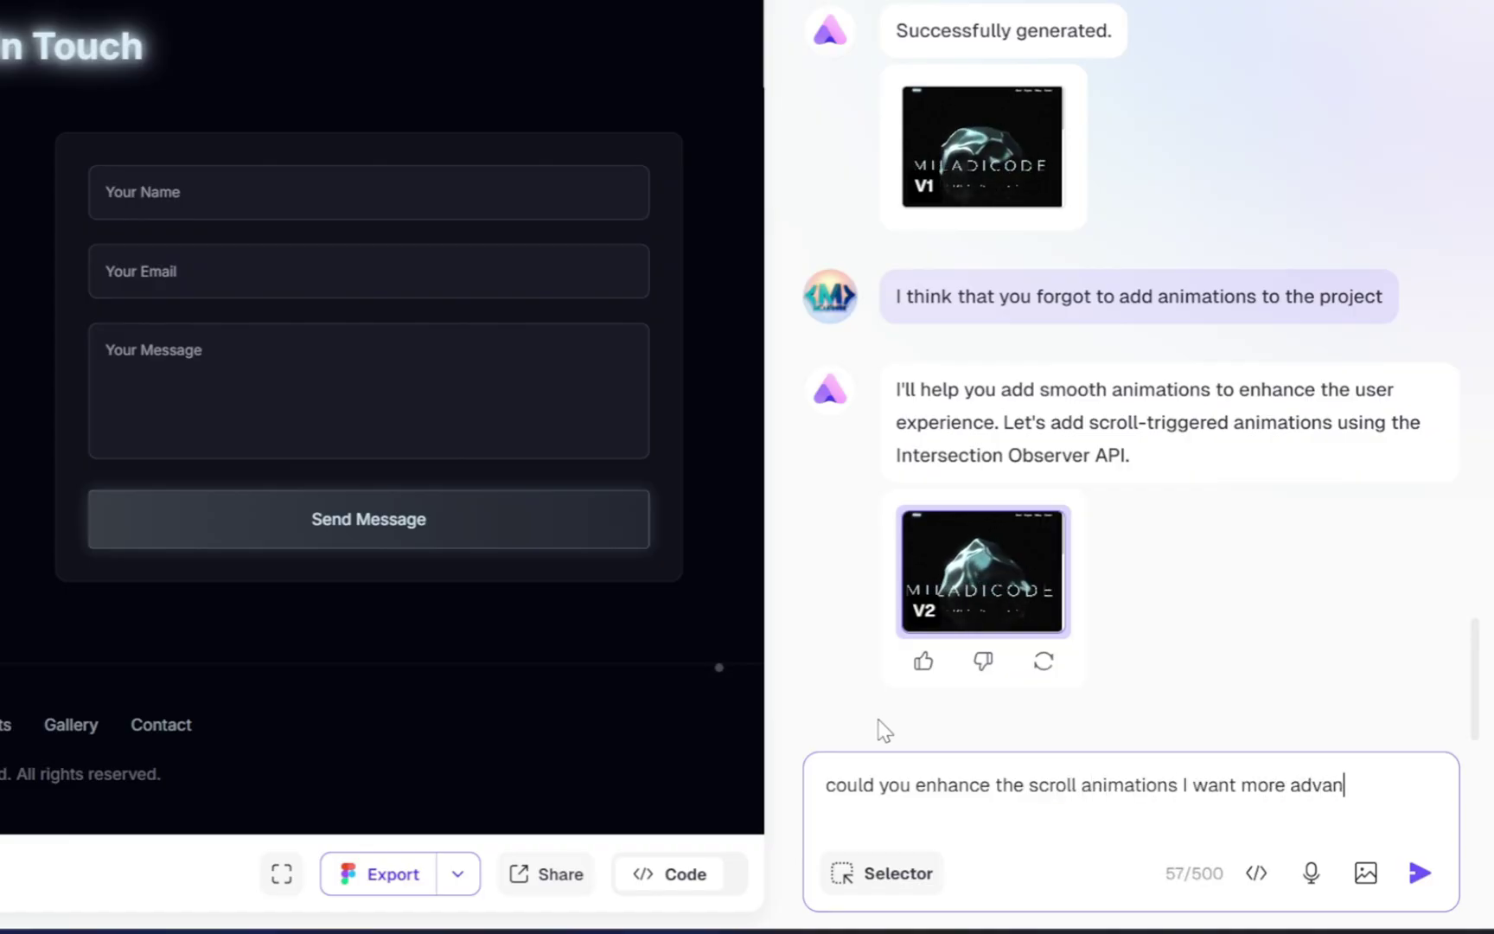
pyautogui.write('ced animations')
pyautogui.scroll(1, 994, 744)
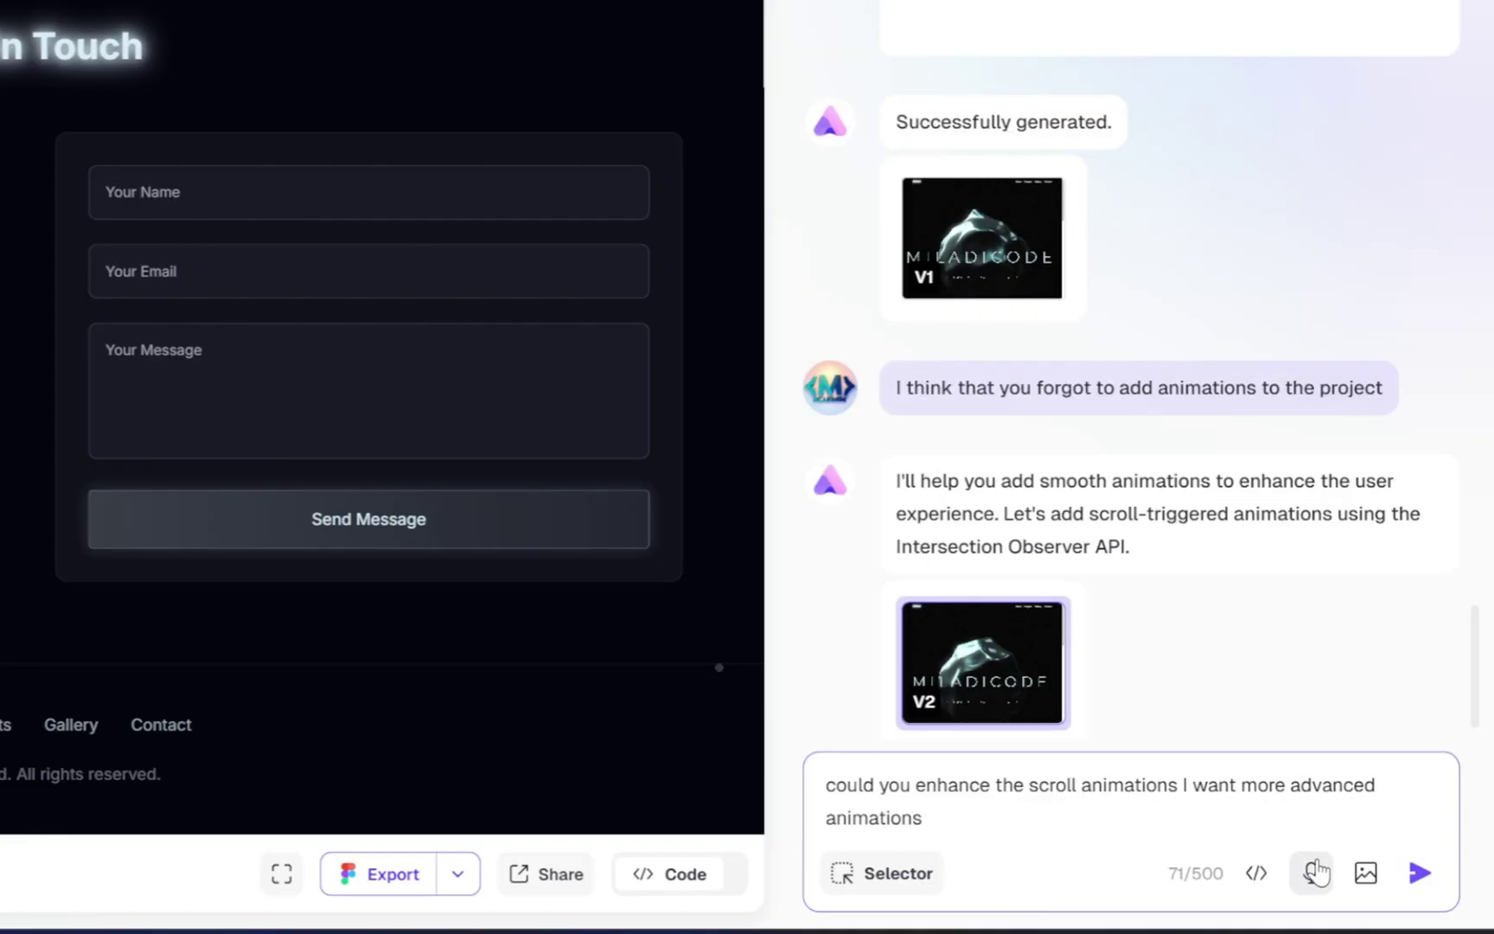
pyautogui.click(1419, 874)
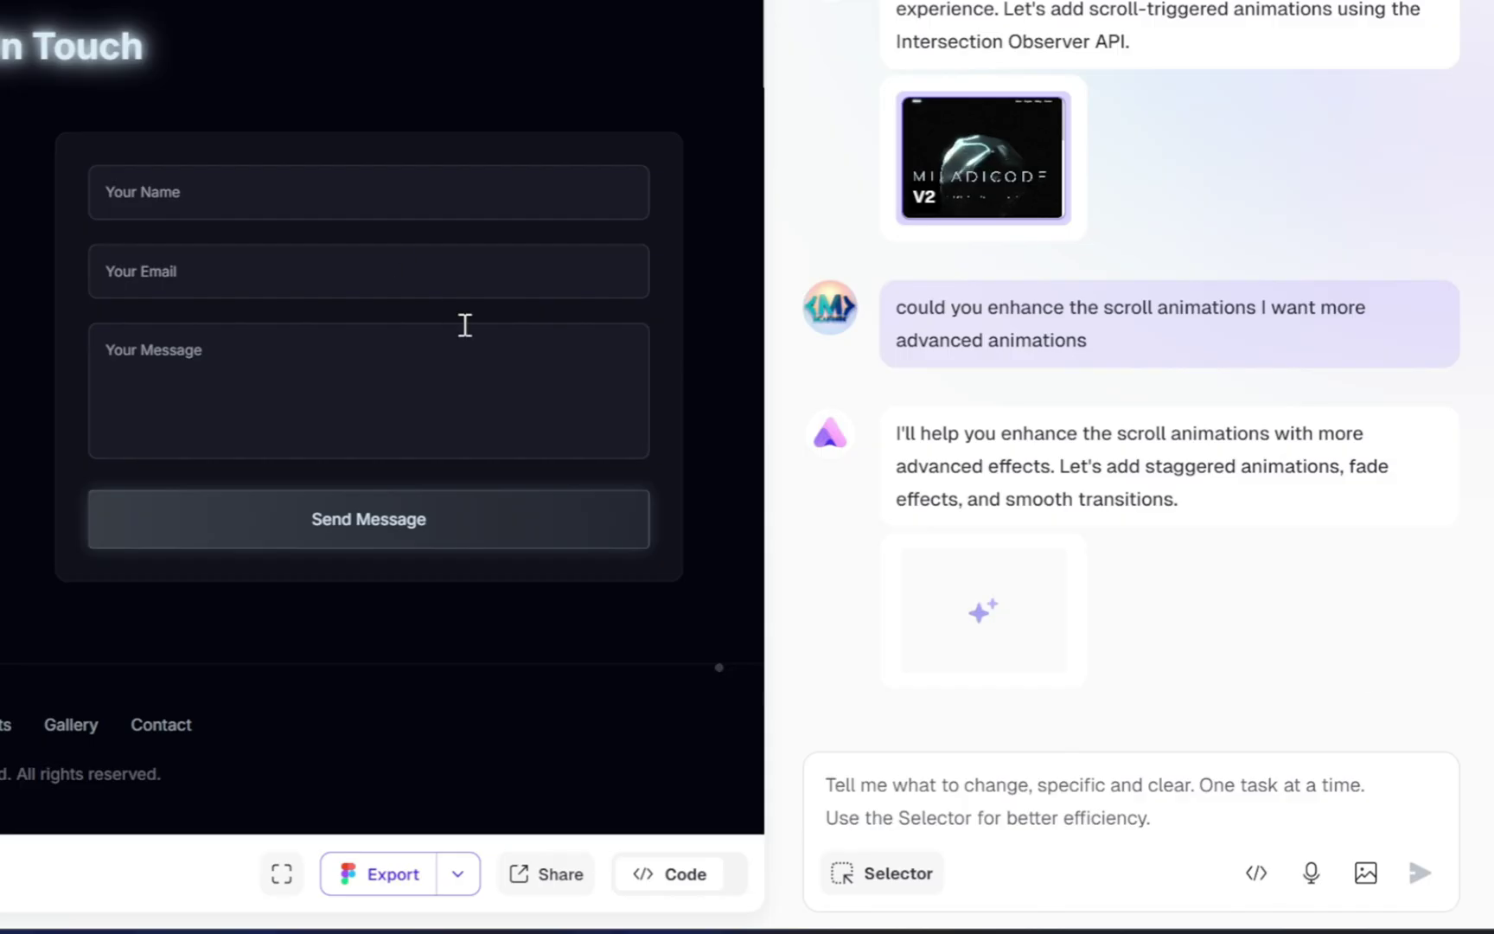
pyautogui.scroll(10, 465, 325)
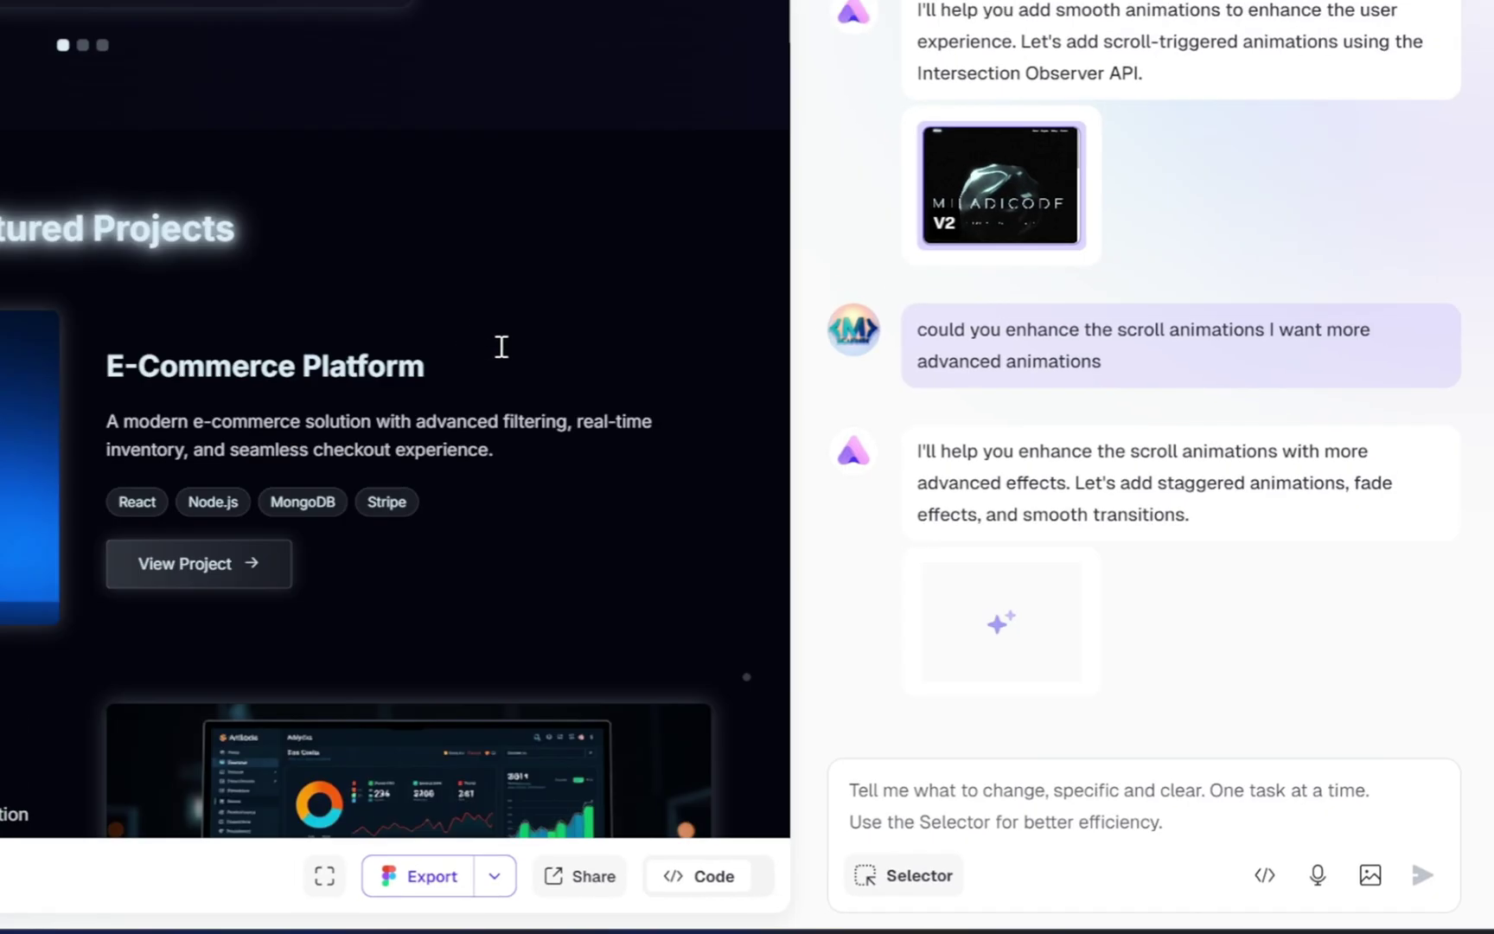
pyautogui.scroll(10, 501, 345)
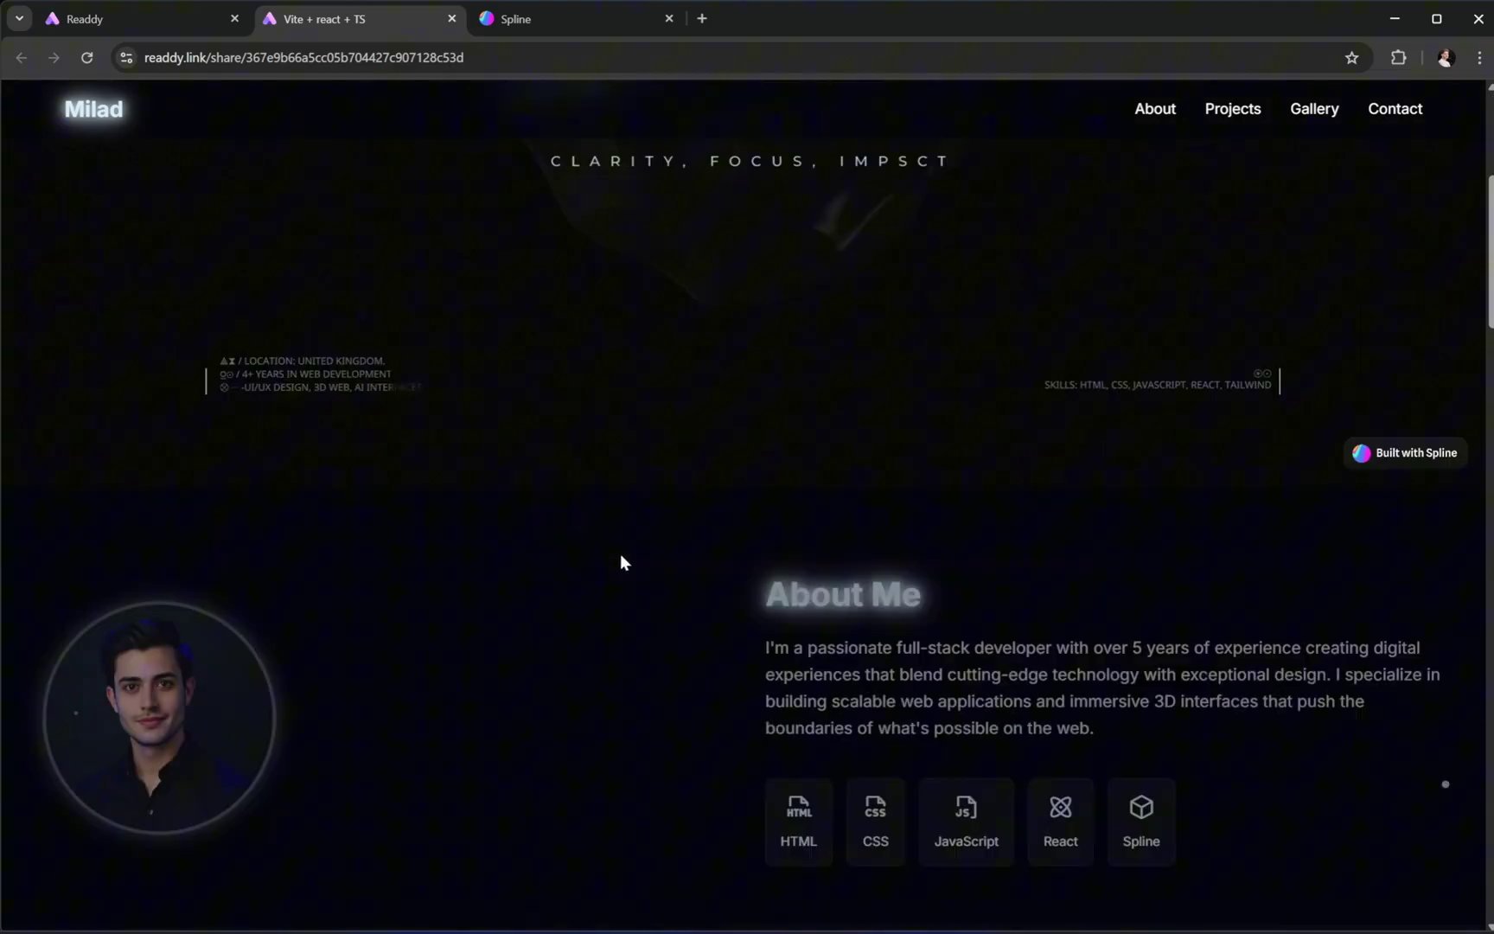
pyautogui.scroll(-10, 628, 563)
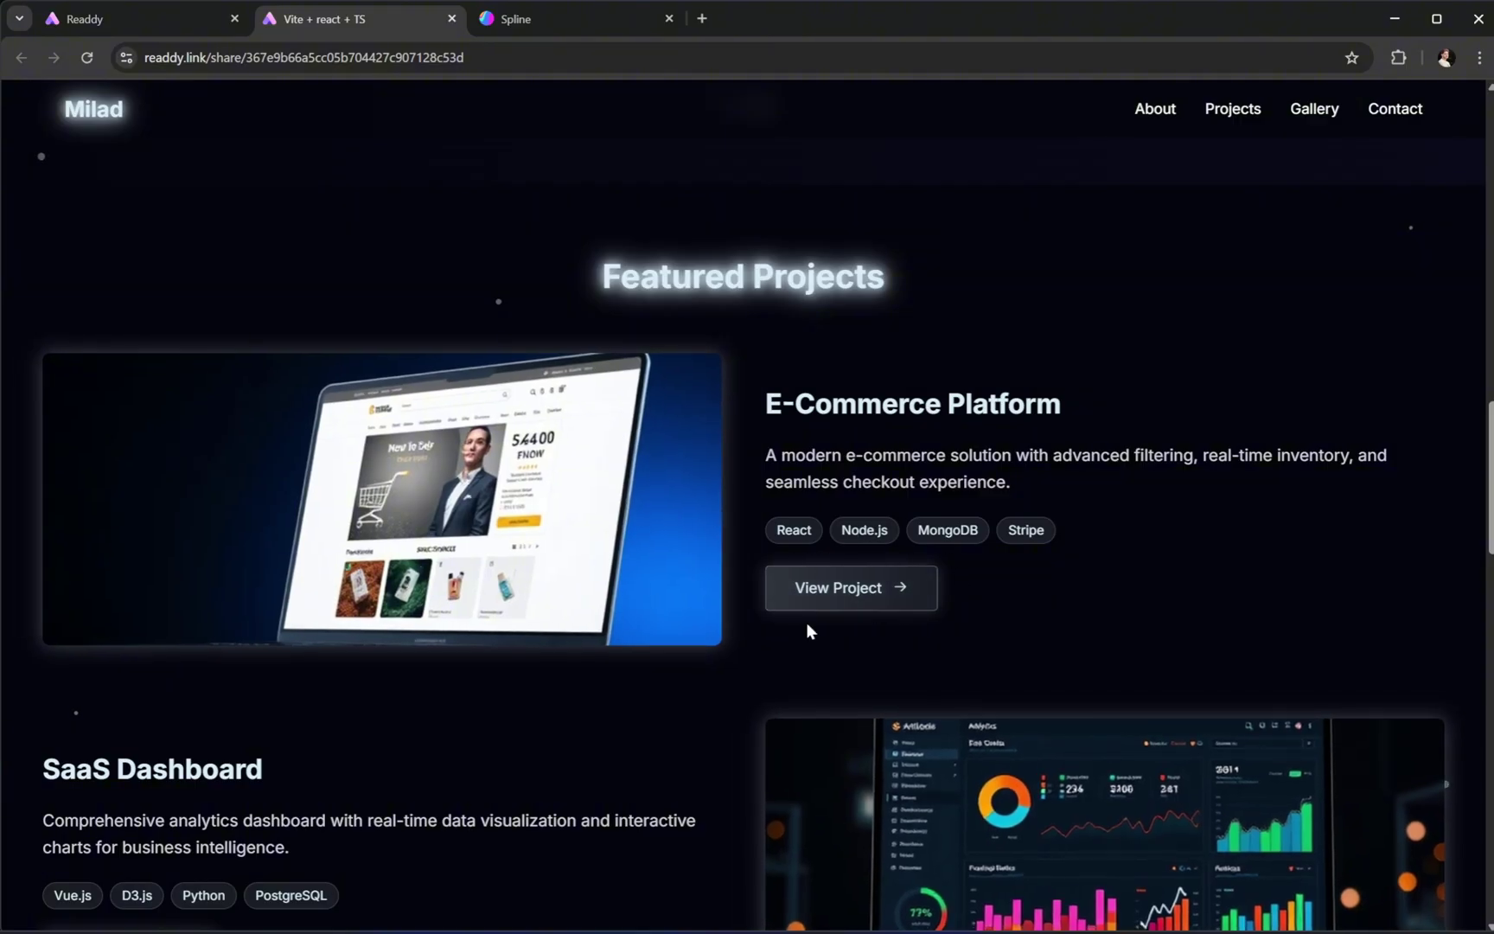
pyautogui.scroll(-5, 813, 644)
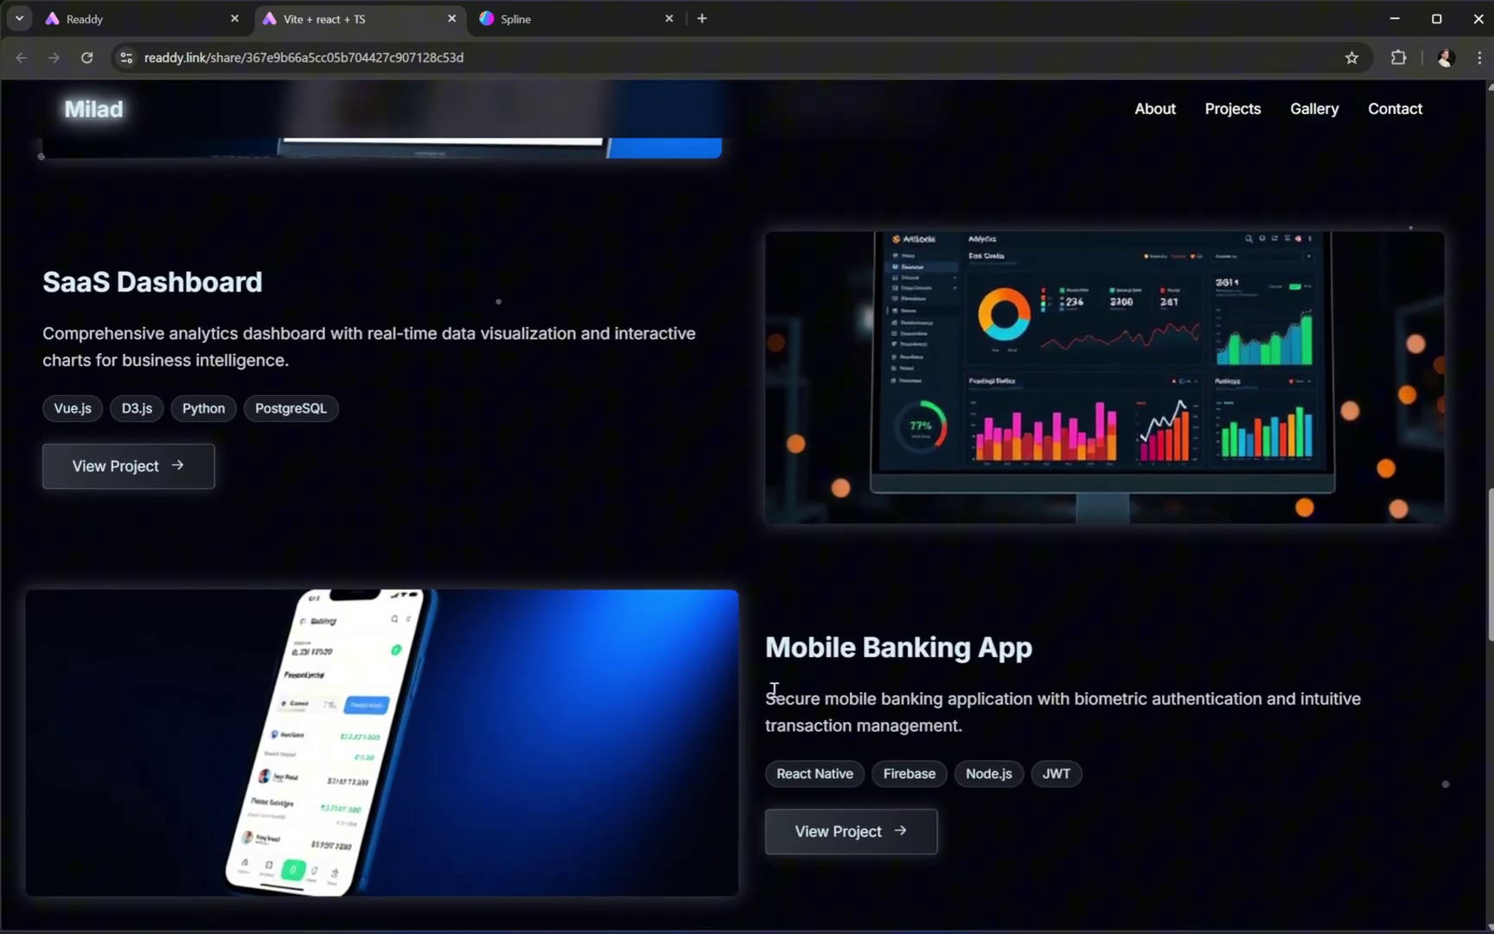
pyautogui.scroll(-8, 868, 677)
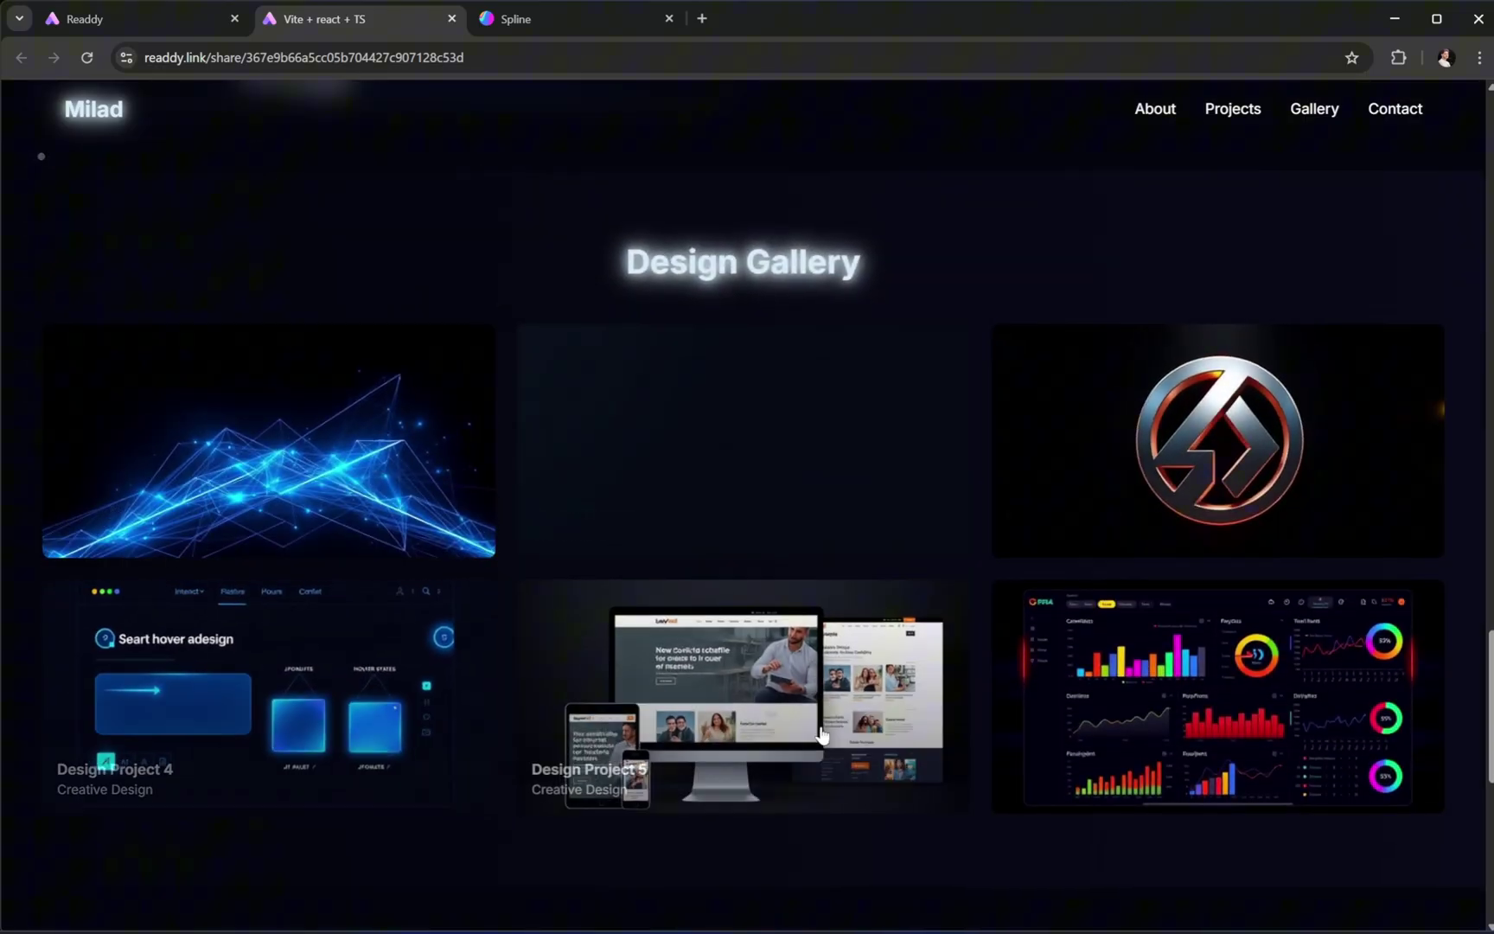
pyautogui.scroll(-8, 1101, 684)
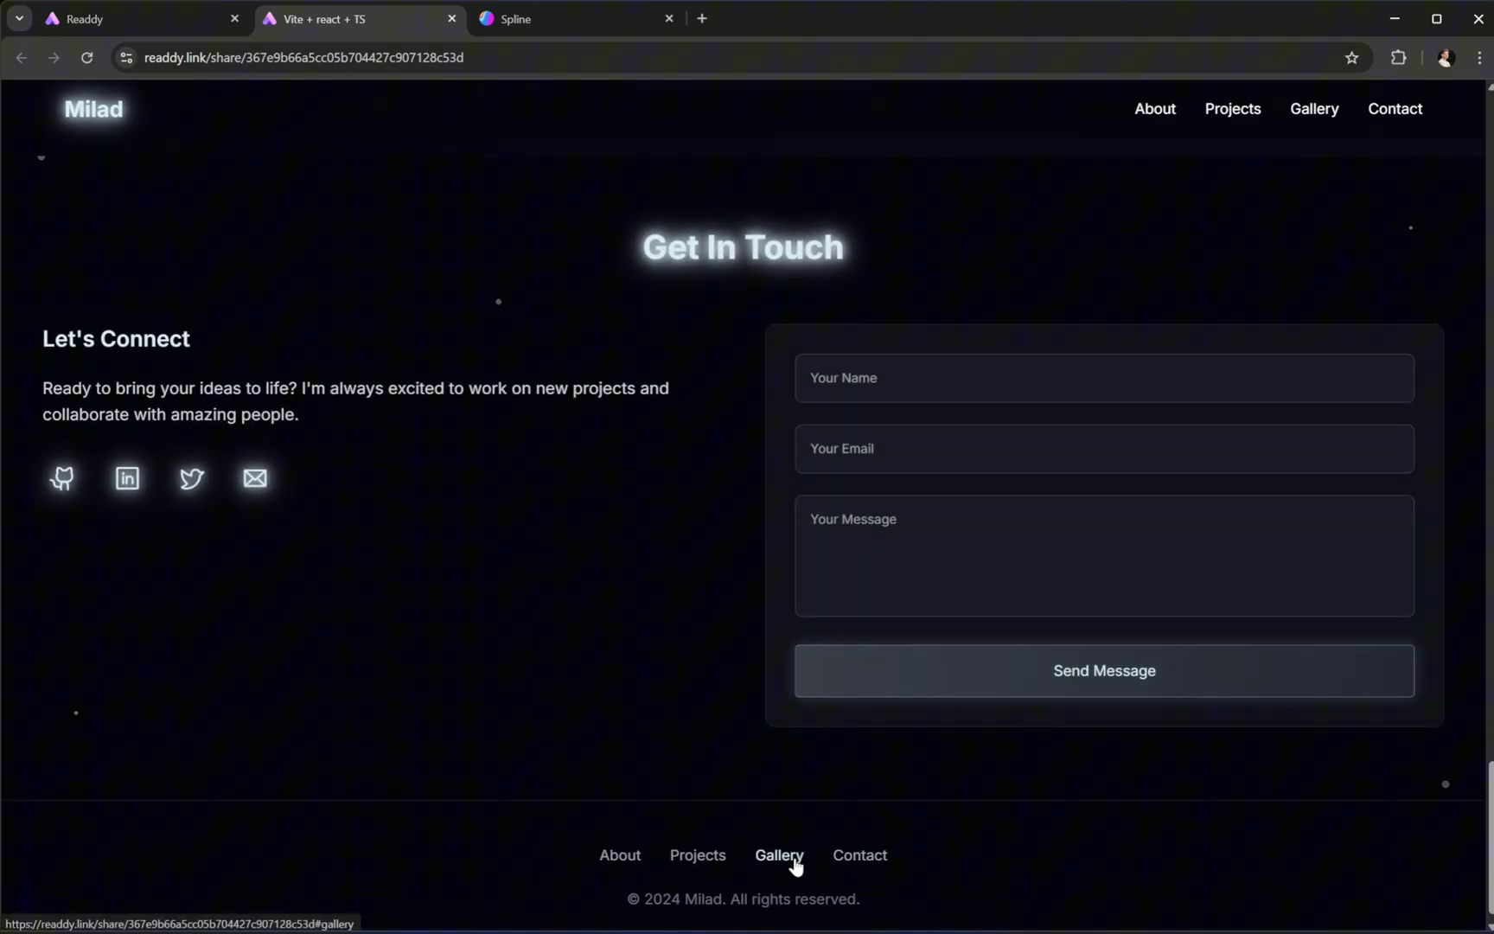
pyautogui.hotkey('ctrl', 'shift', 'Tab')
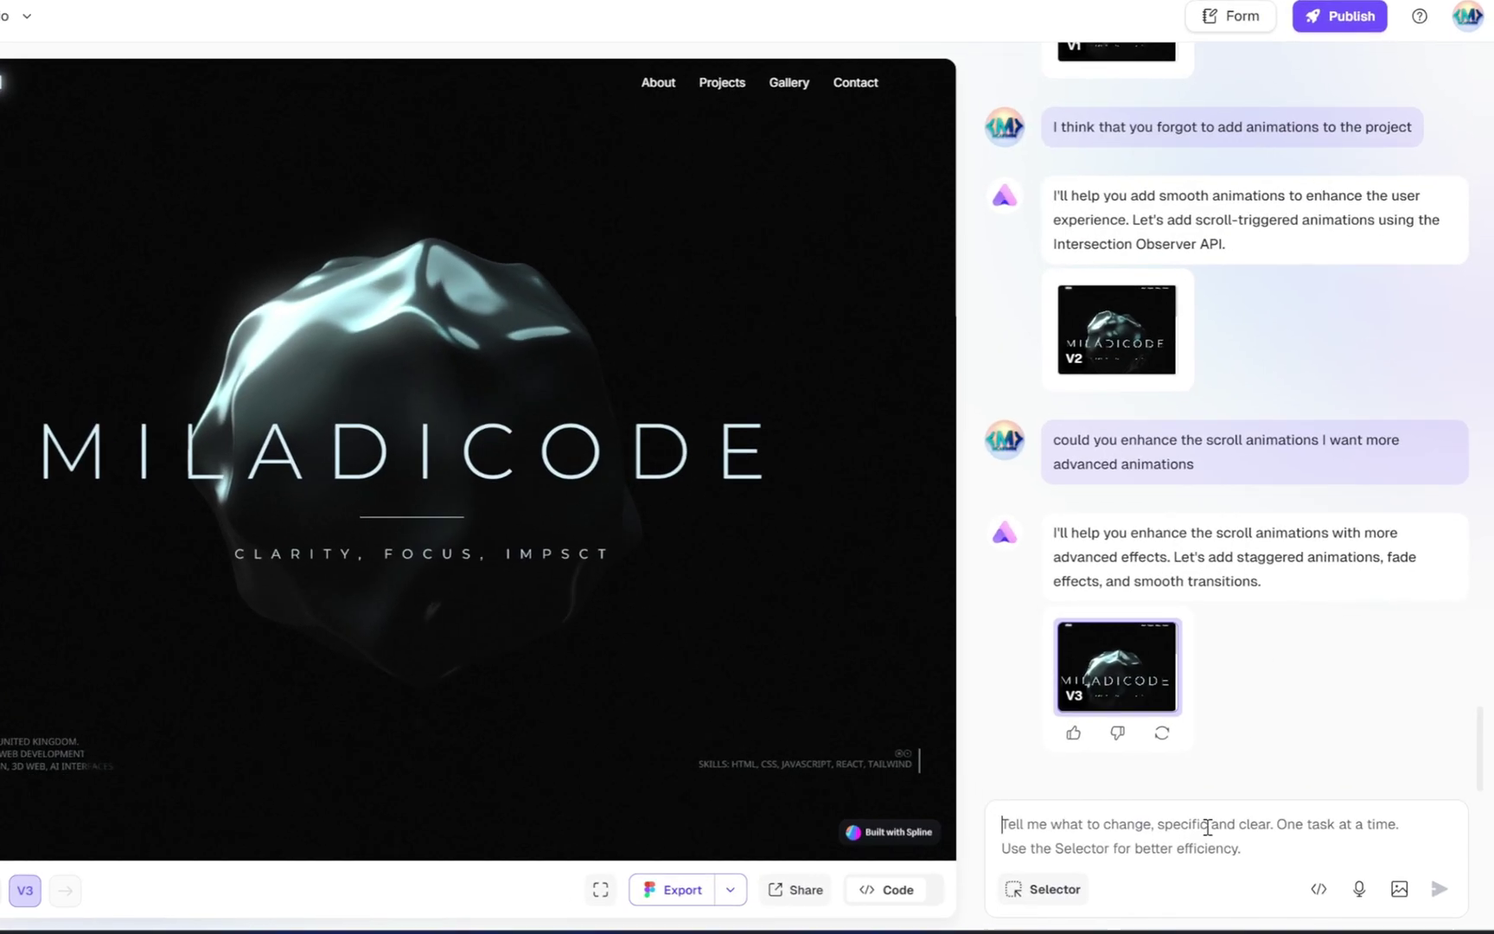
pyautogui.click(1233, 835)
pyautogui.write('change the background color to')
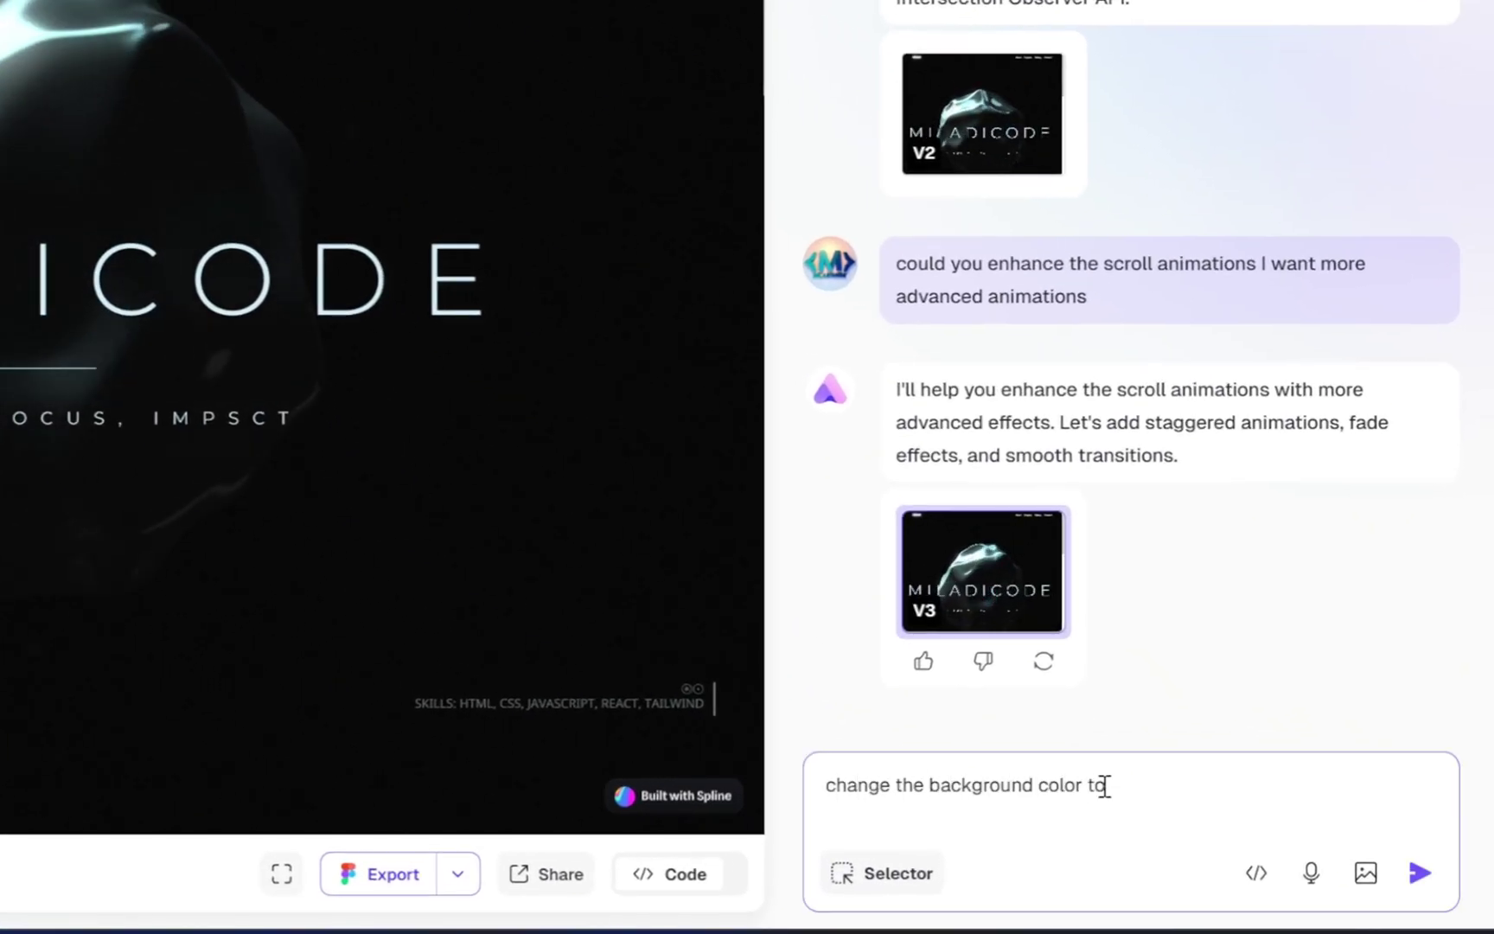
pyautogui.write('dark black background')
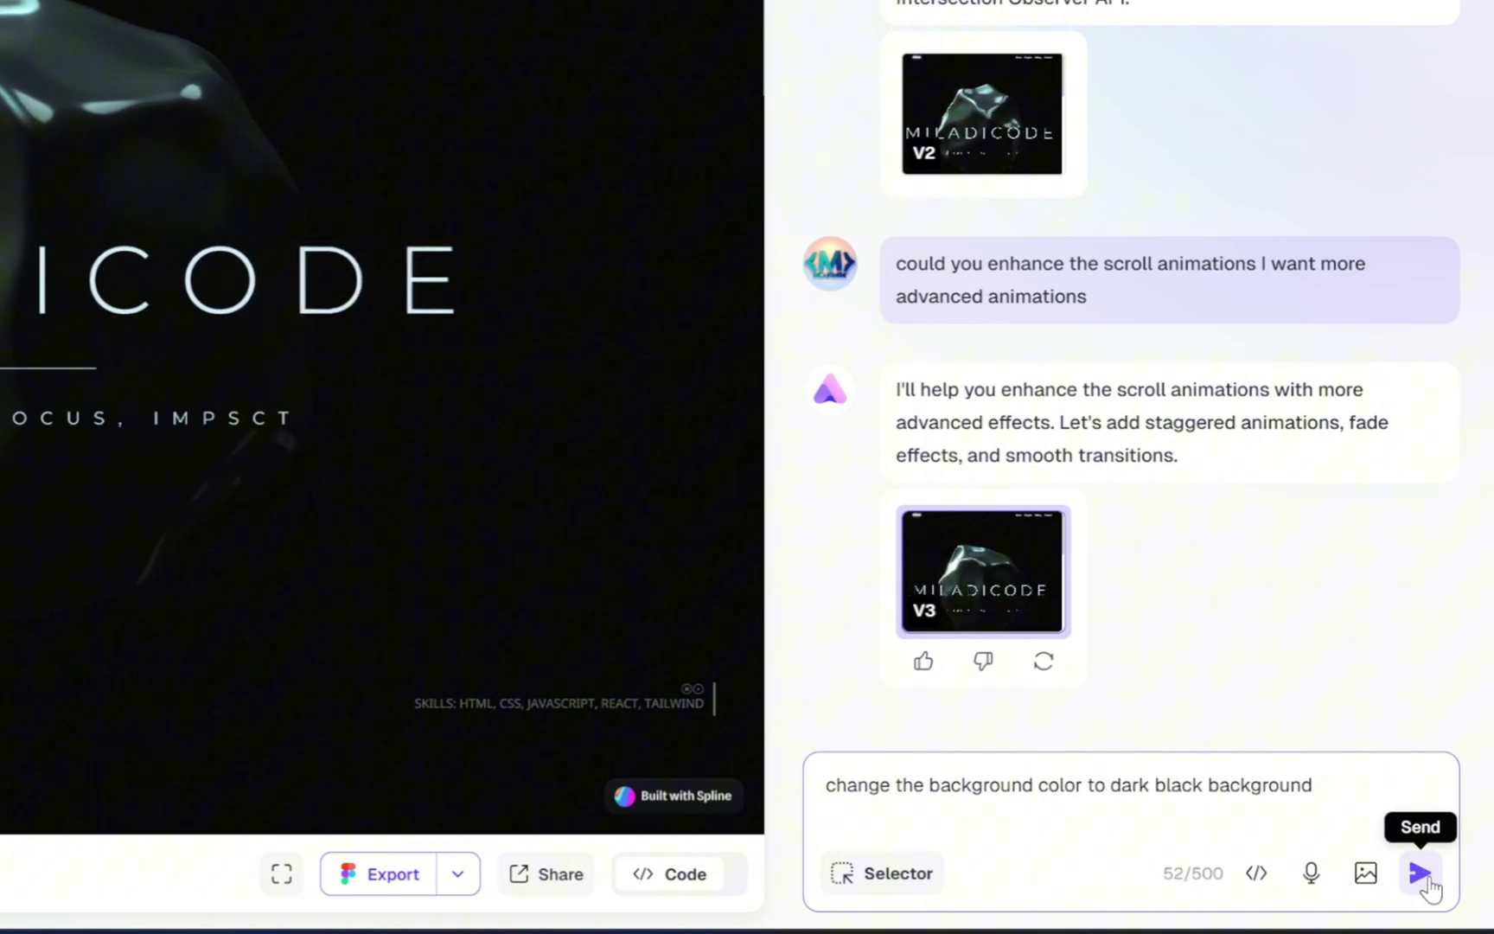
pyautogui.click(1420, 873)
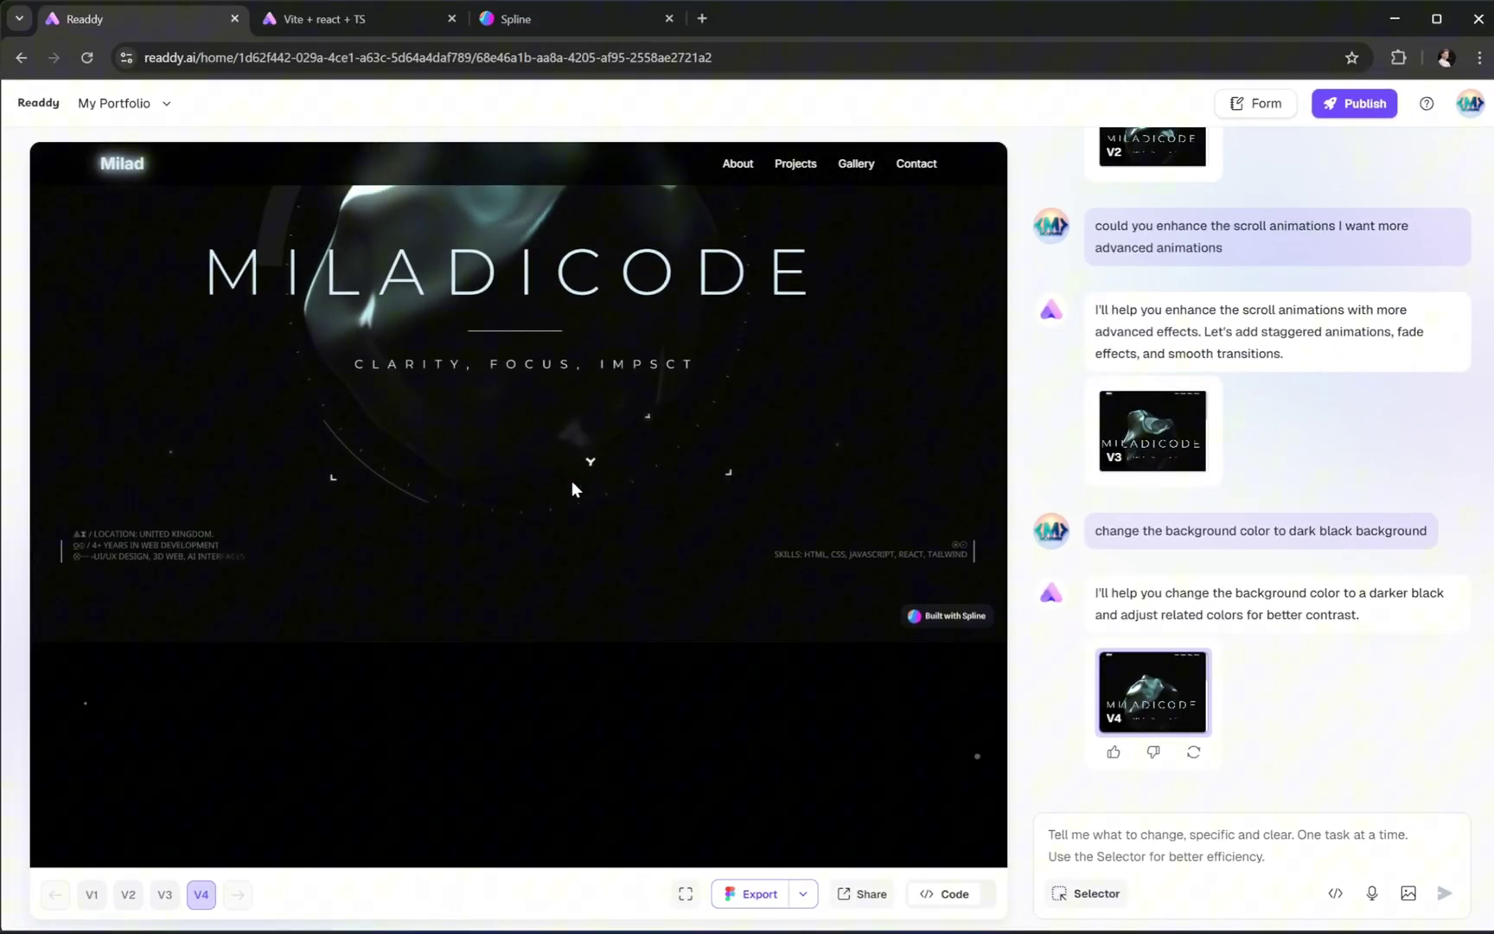
pyautogui.scroll(-8, 572, 483)
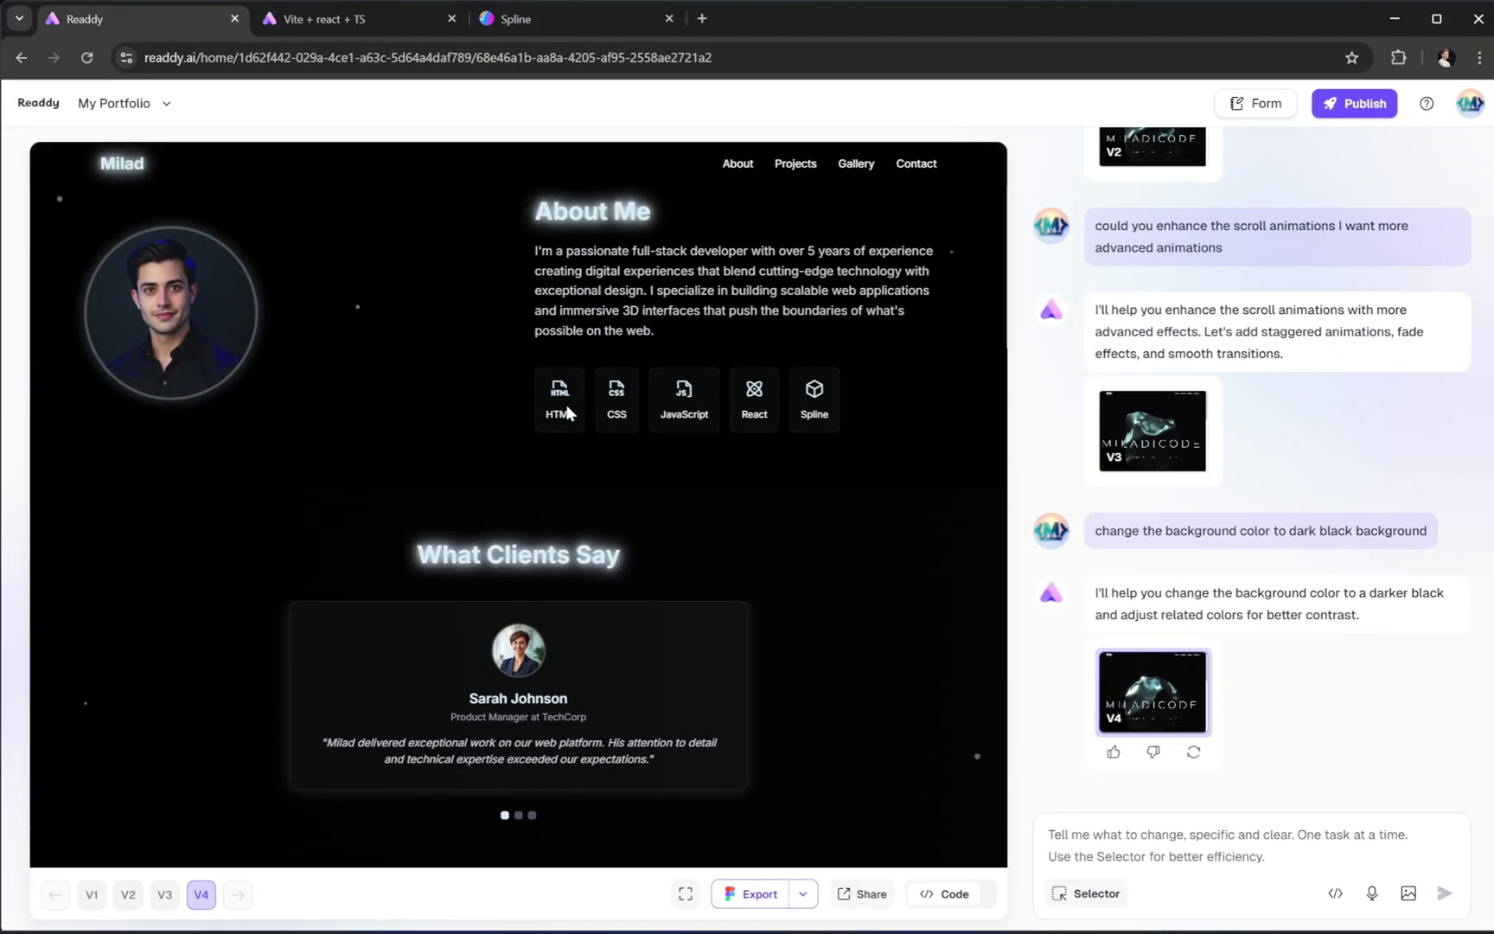
pyautogui.scroll(-6, 653, 700)
pyautogui.scroll(-3, 653, 697)
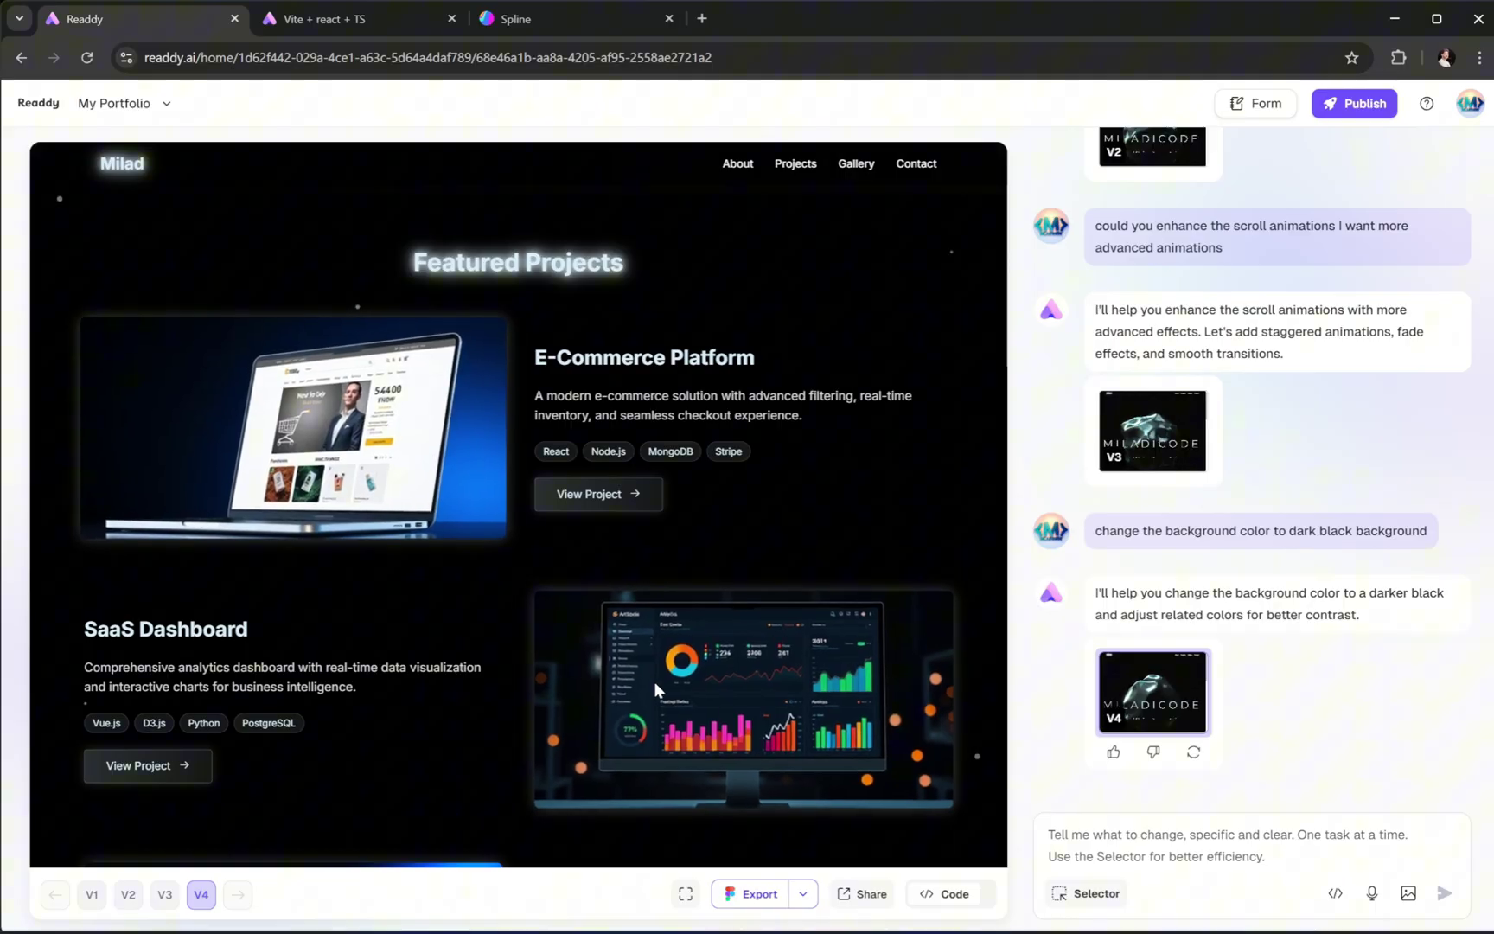
pyautogui.scroll(-5, 654, 681)
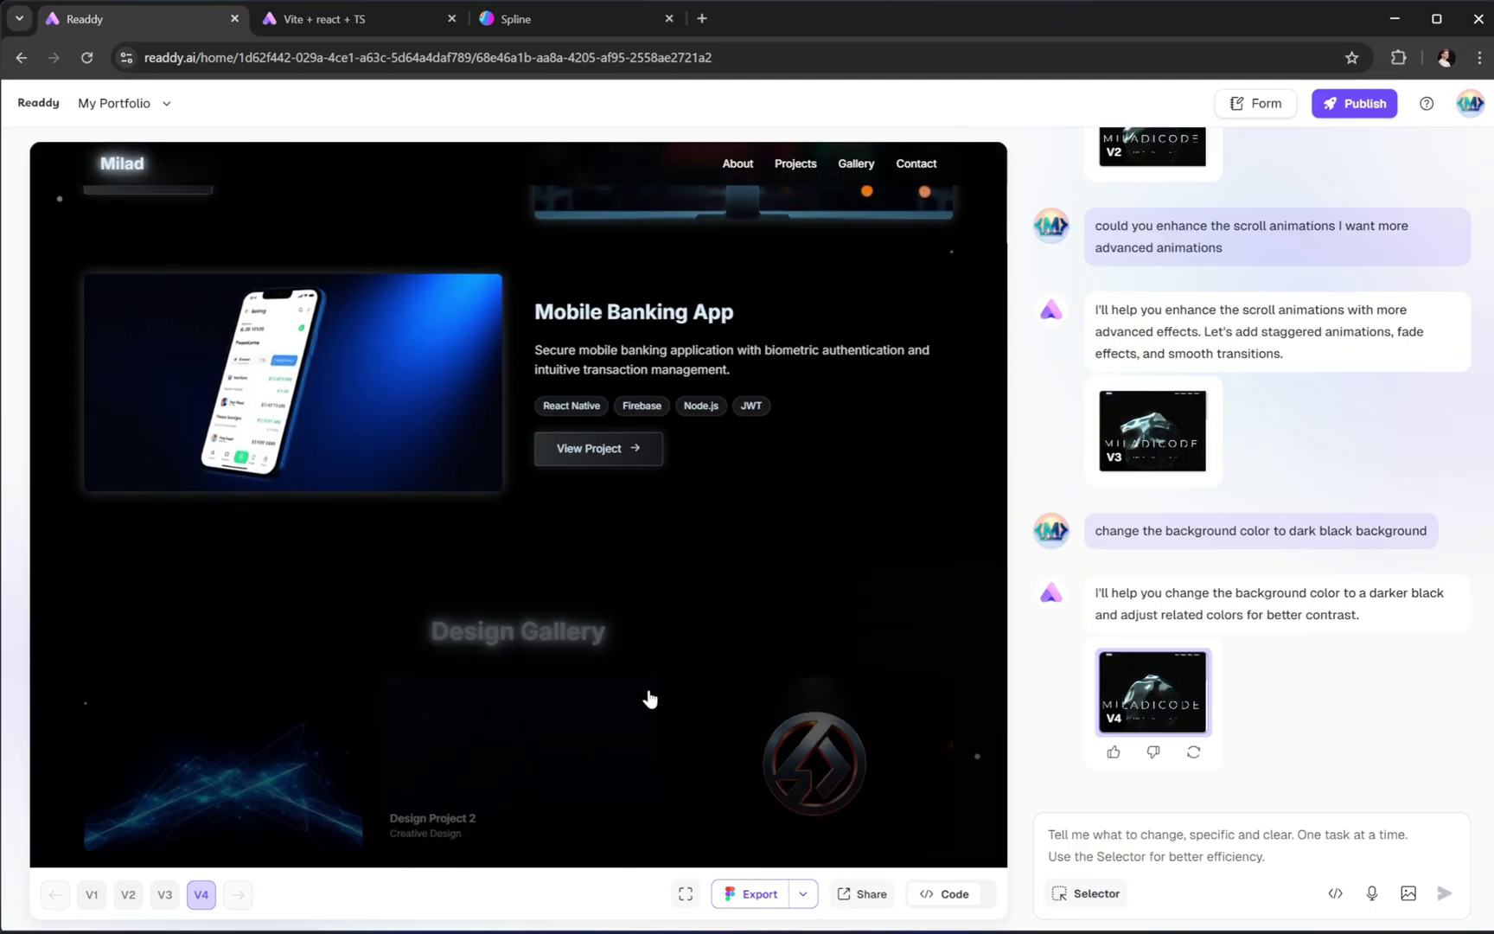
pyautogui.scroll(-3, 589, 584)
pyautogui.scroll(-7, 590, 584)
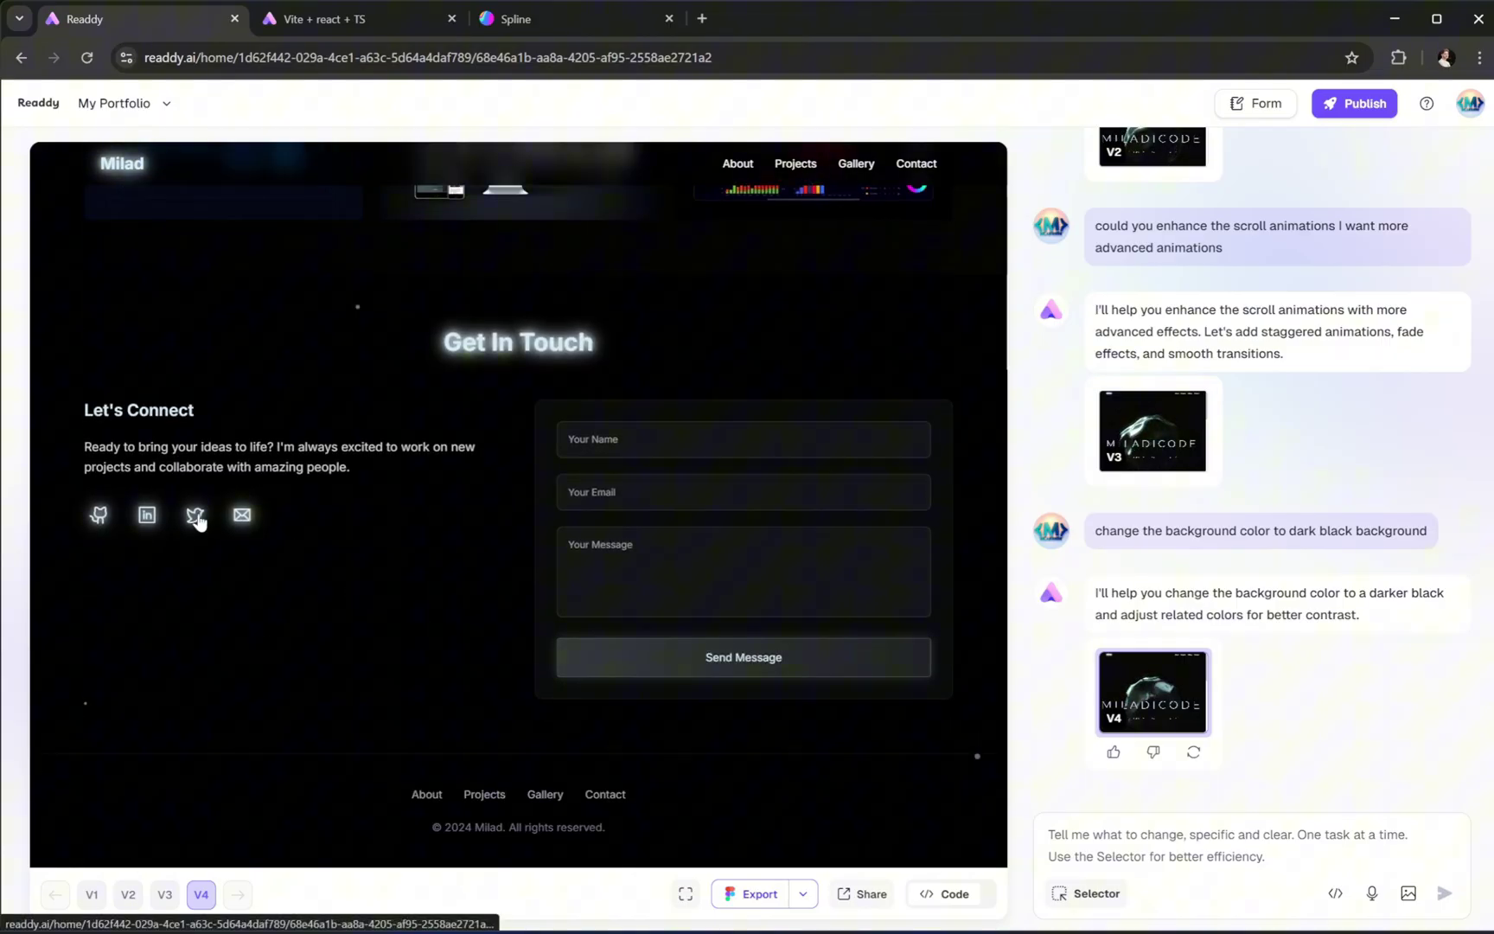
pyautogui.scroll(10, 493, 739)
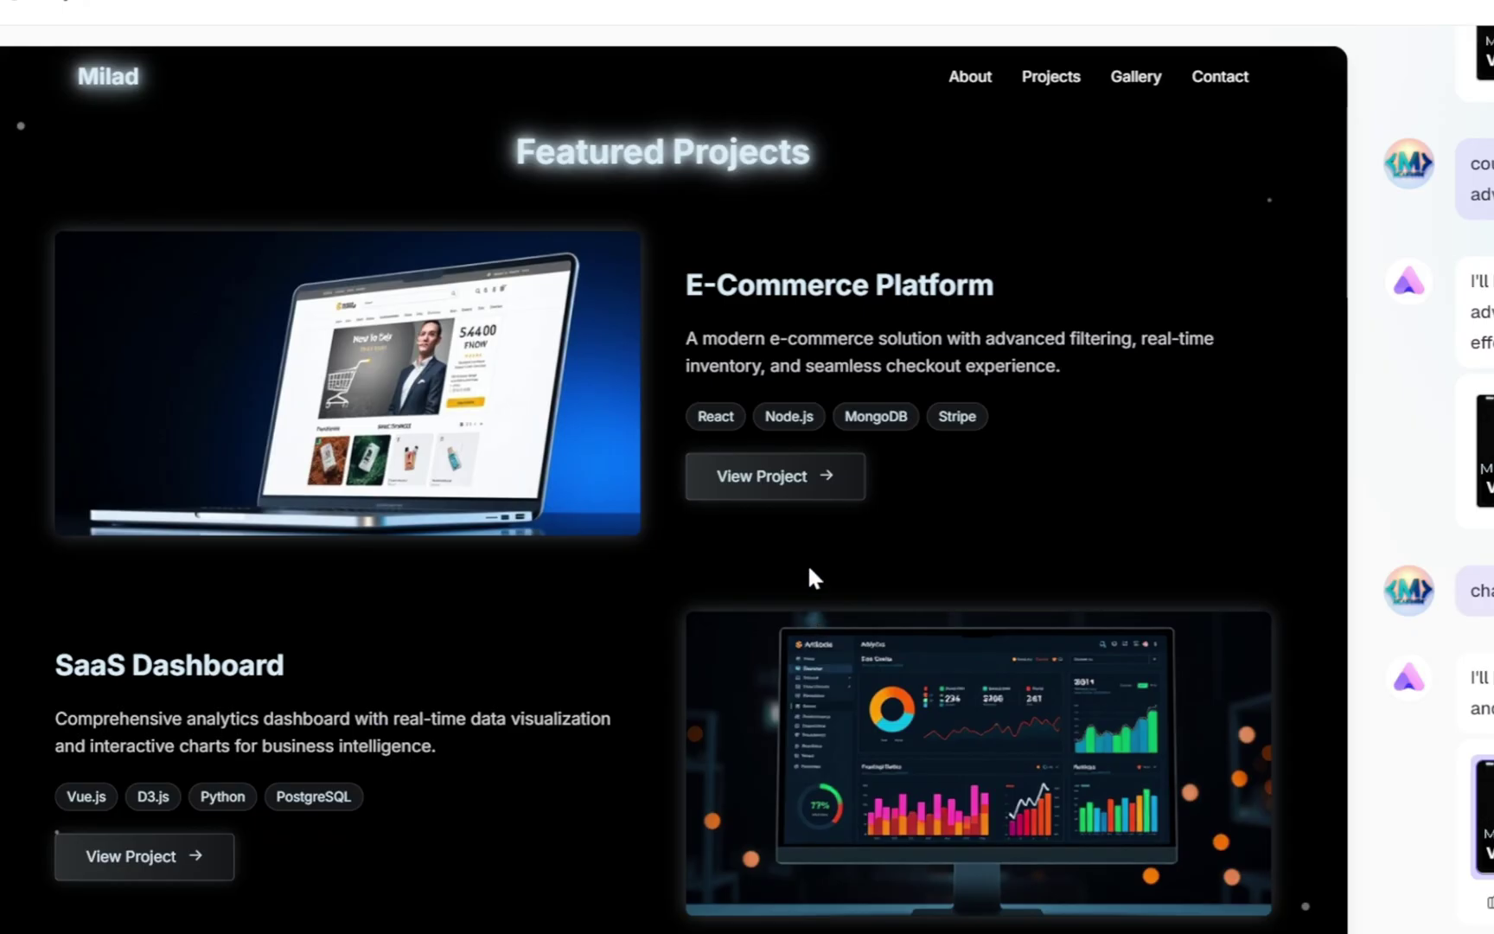
# Step: Use the E-Commerce Platform card's View Project link to bring up the Continue to Generate offer
pyautogui.click(799, 484)
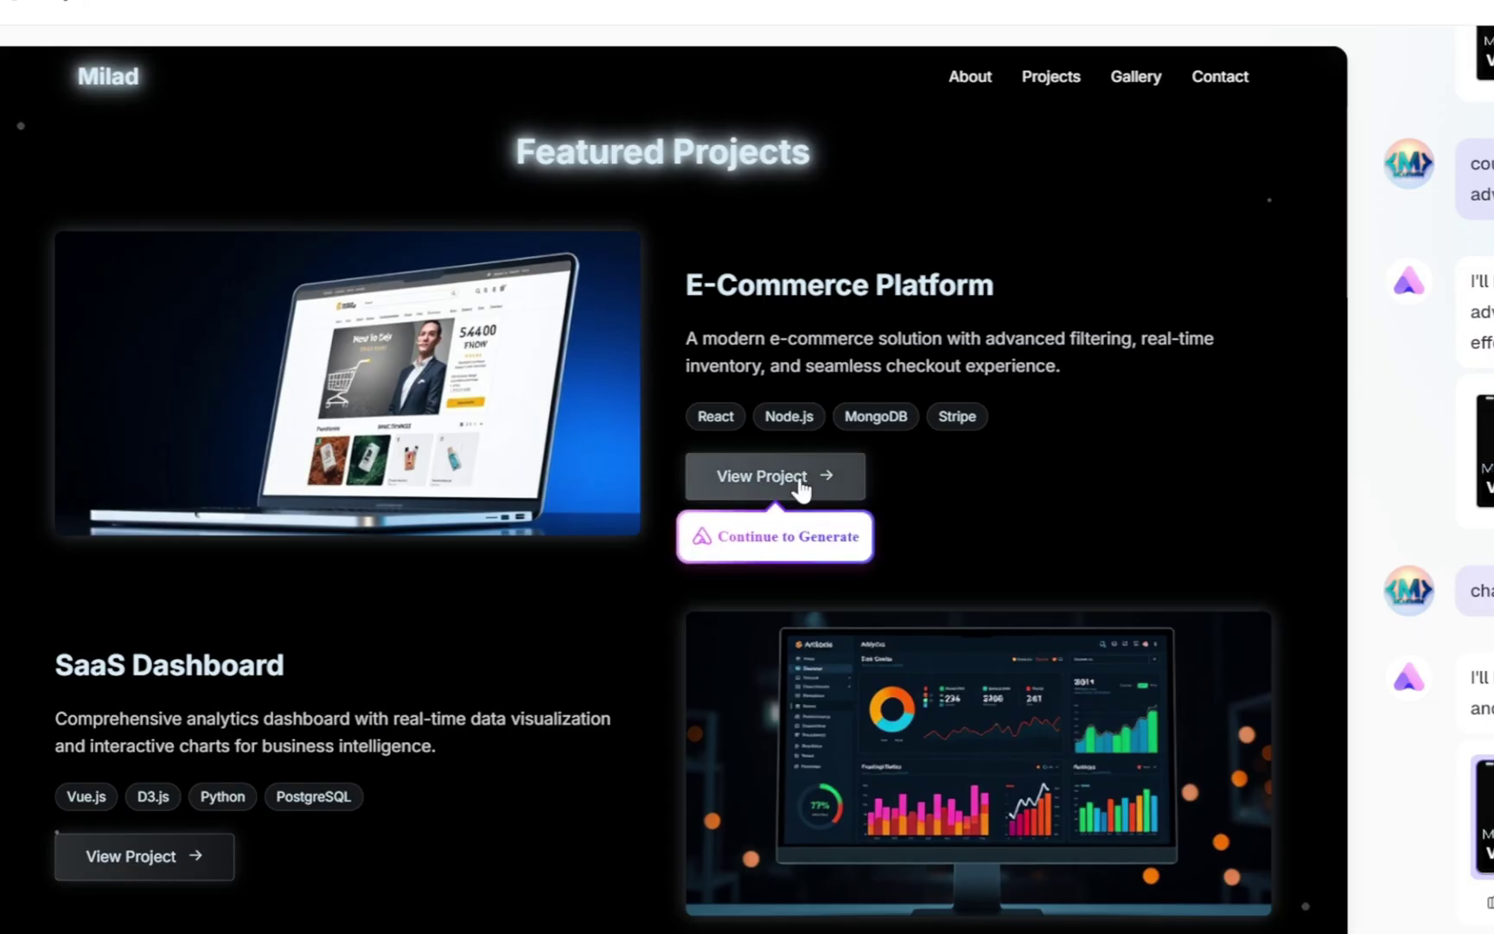
# Step: Continue to generate and review the drafted nine-section E-Commerce Platform details plan
pyautogui.click(789, 543)
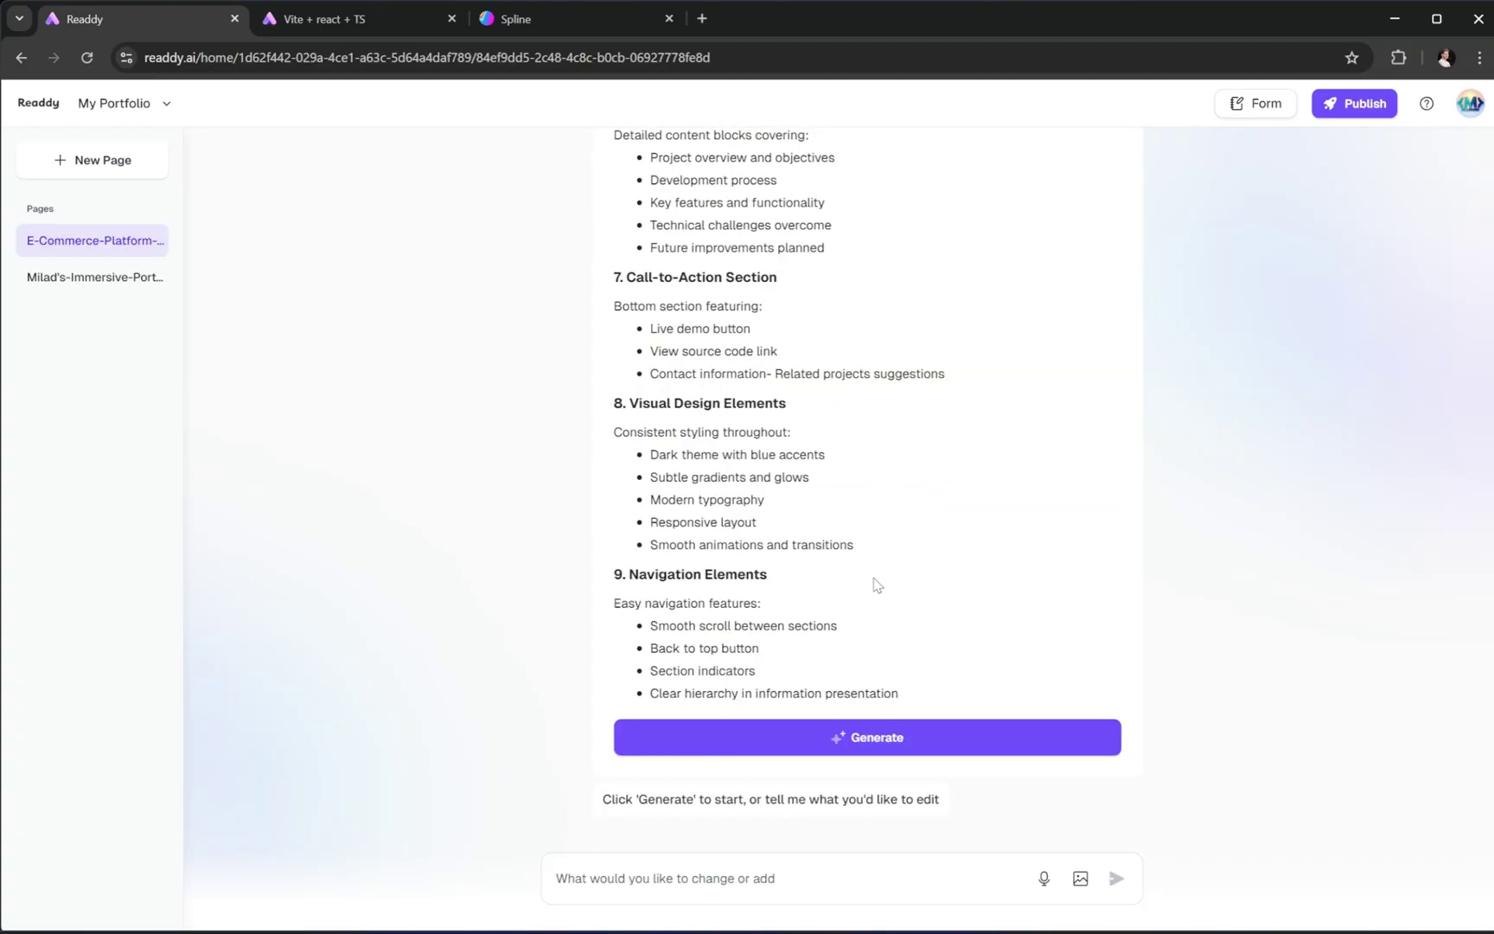
pyautogui.scroll(10, 873, 582)
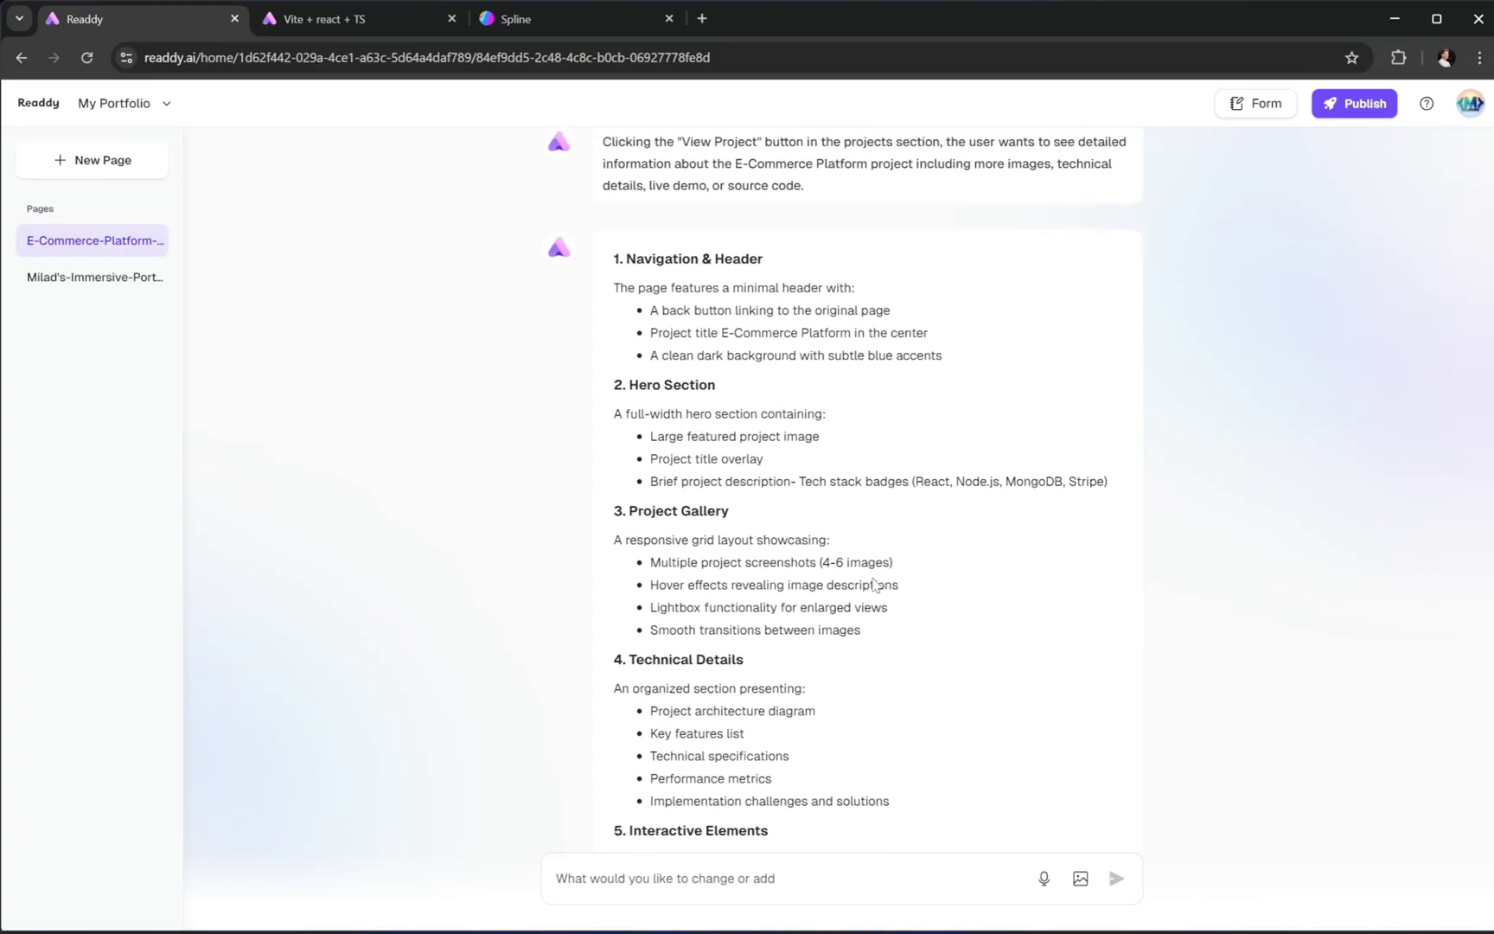
pyautogui.scroll(-2, 874, 582)
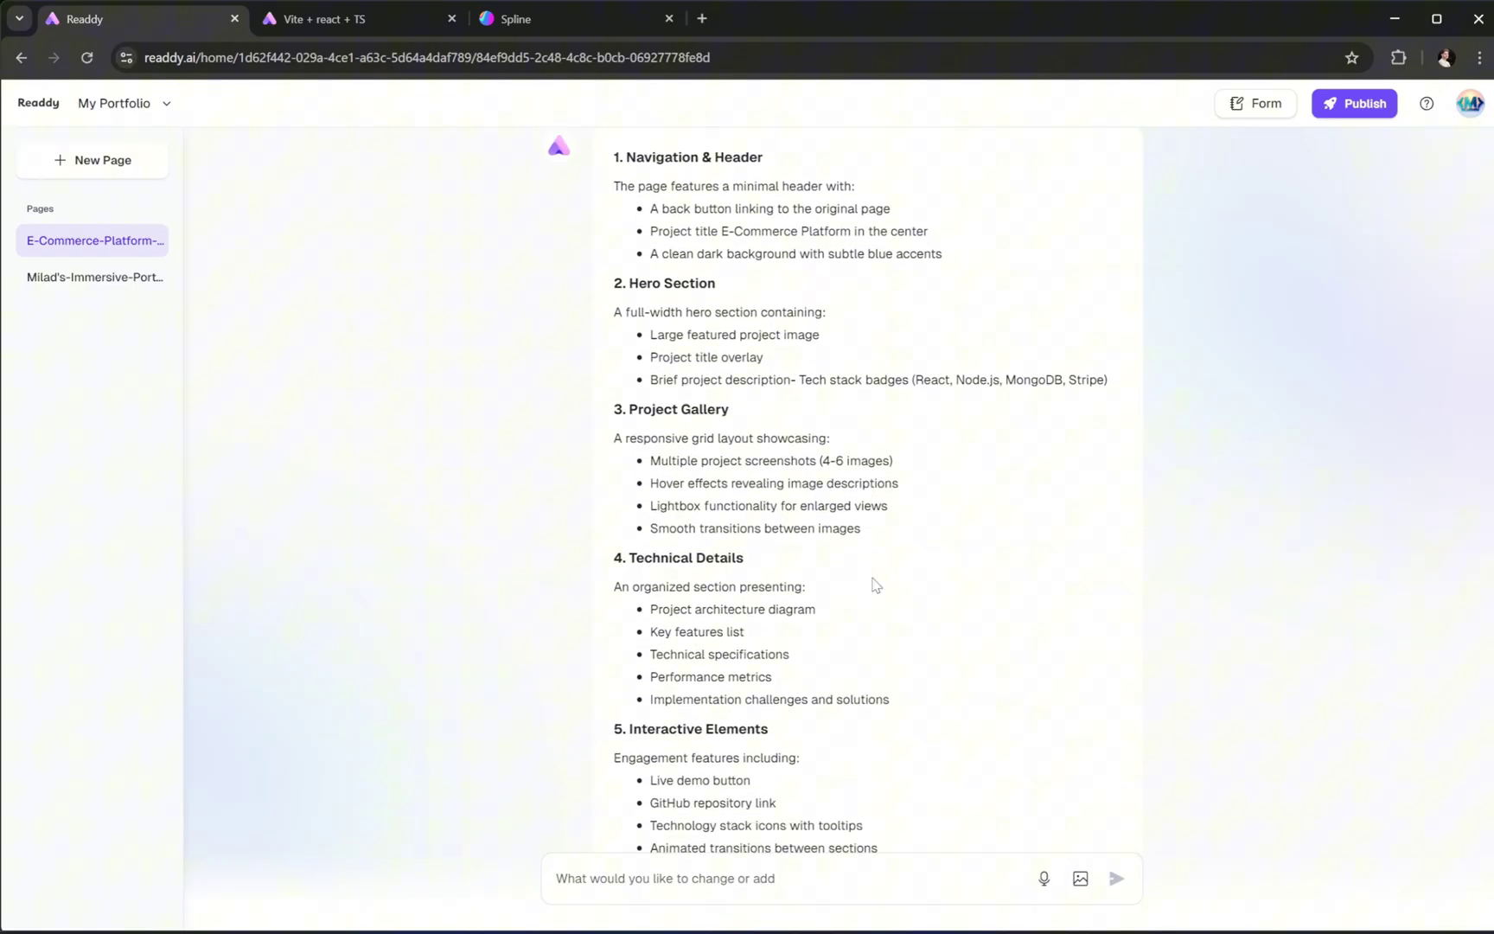
pyautogui.scroll(-5, 873, 582)
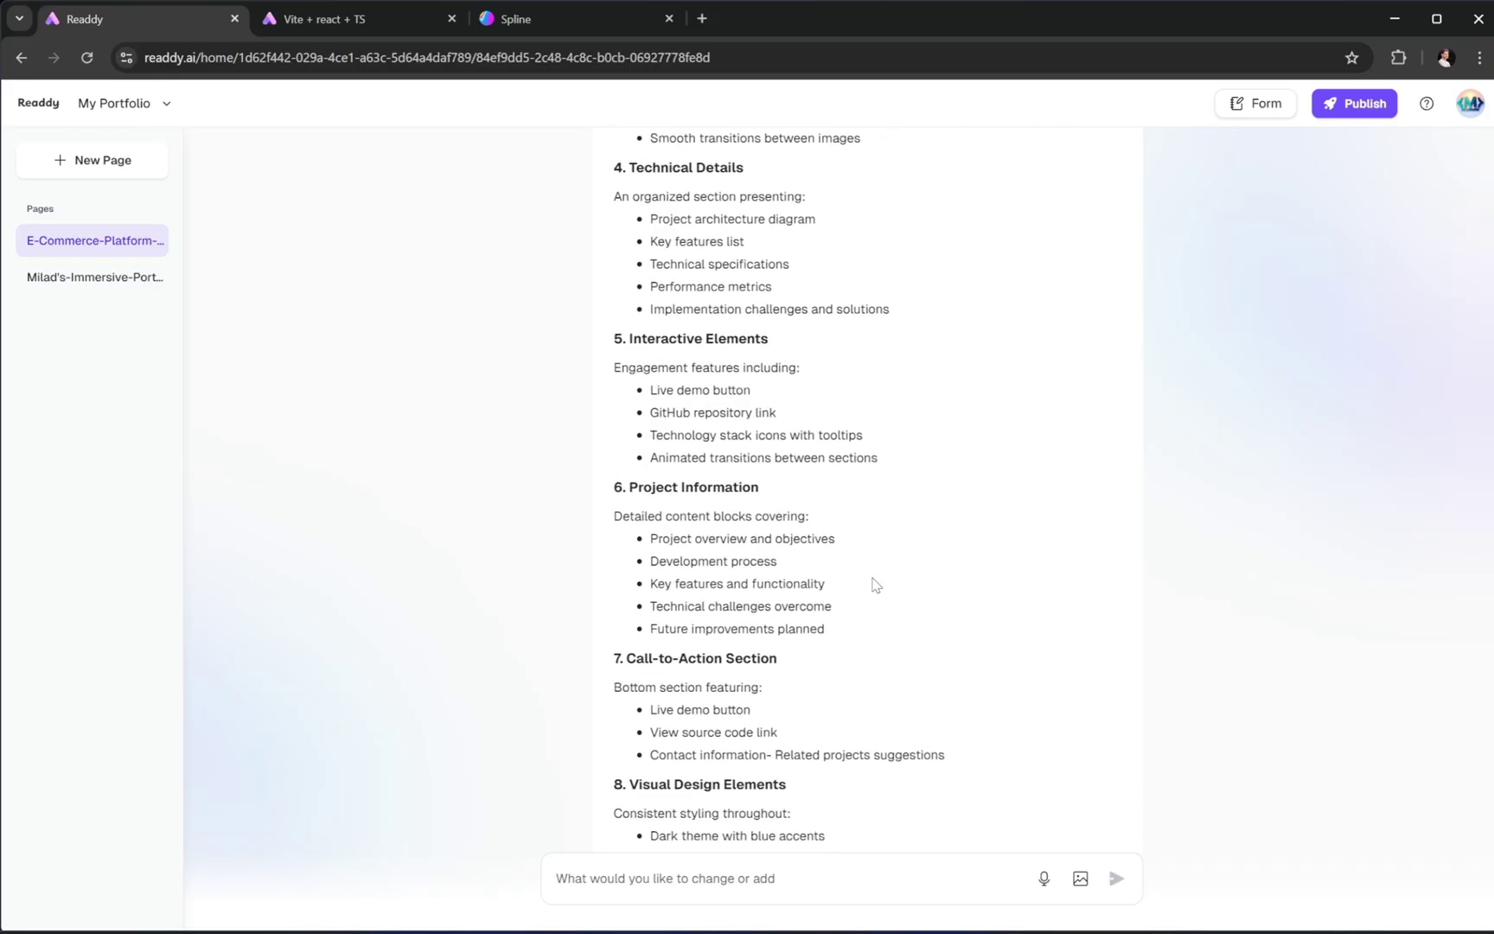
pyautogui.scroll(-5, 873, 581)
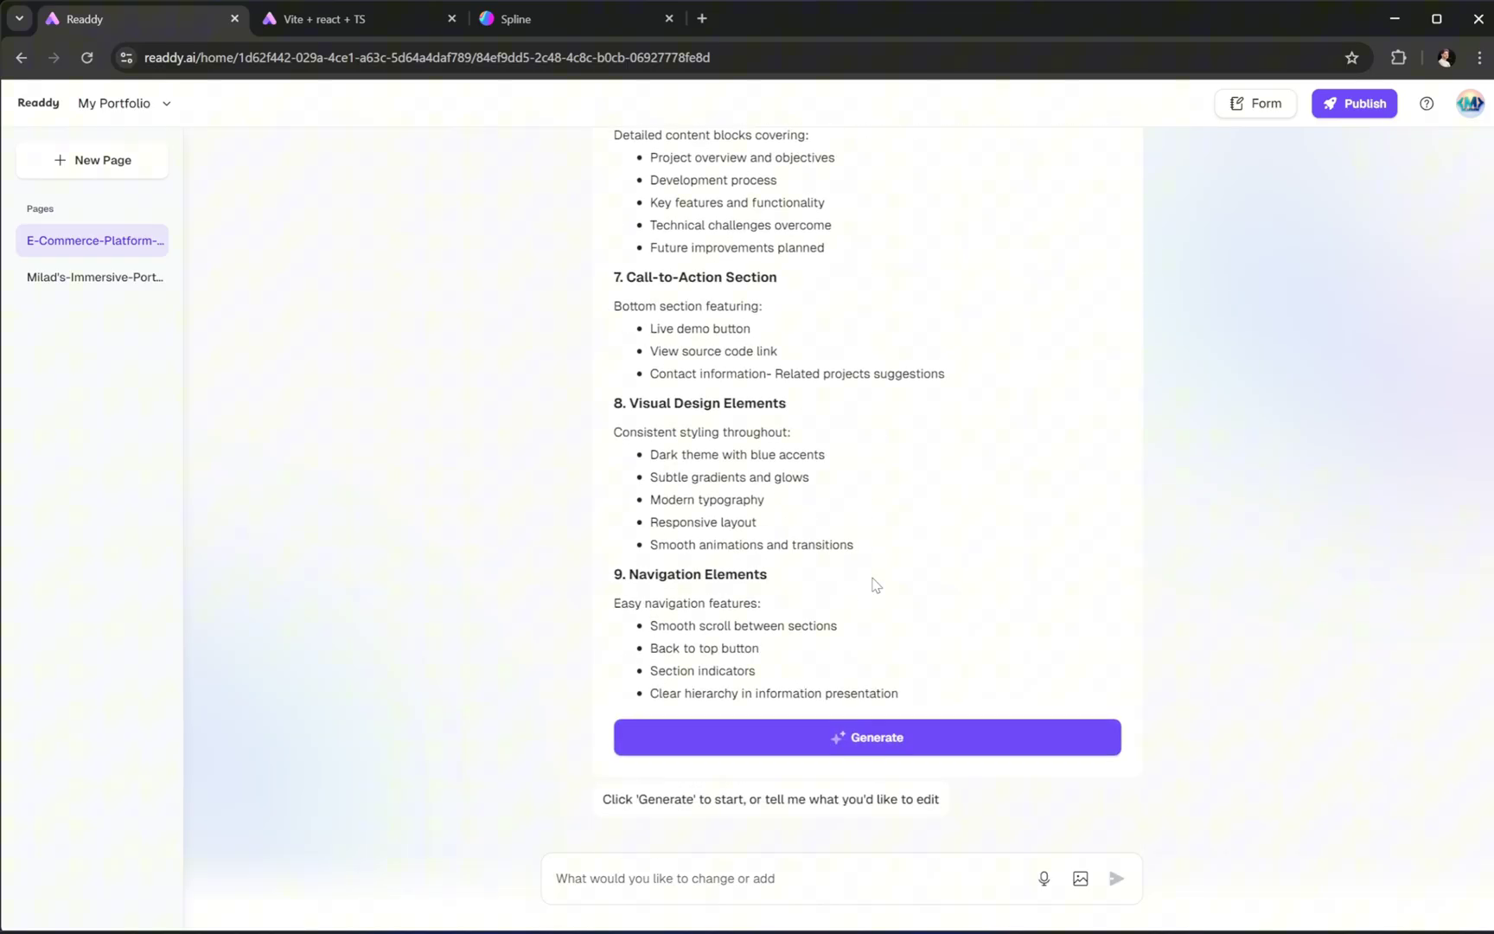
# Step: Generate V1 of the E-Commerce Platform details page from the plan
pyautogui.click(901, 748)
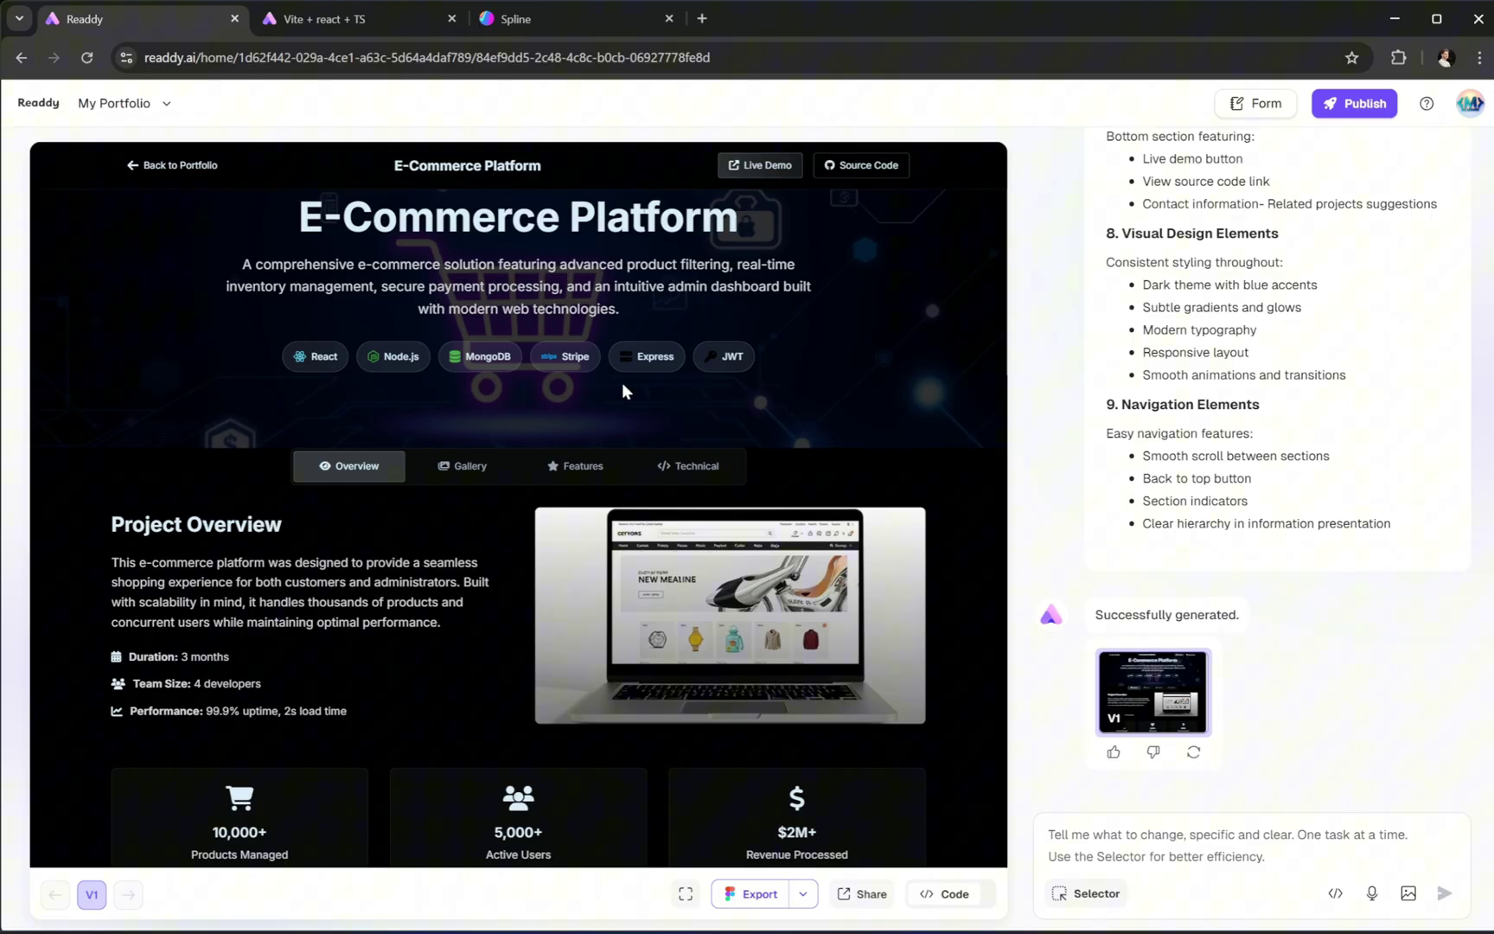
pyautogui.scroll(-3, 622, 390)
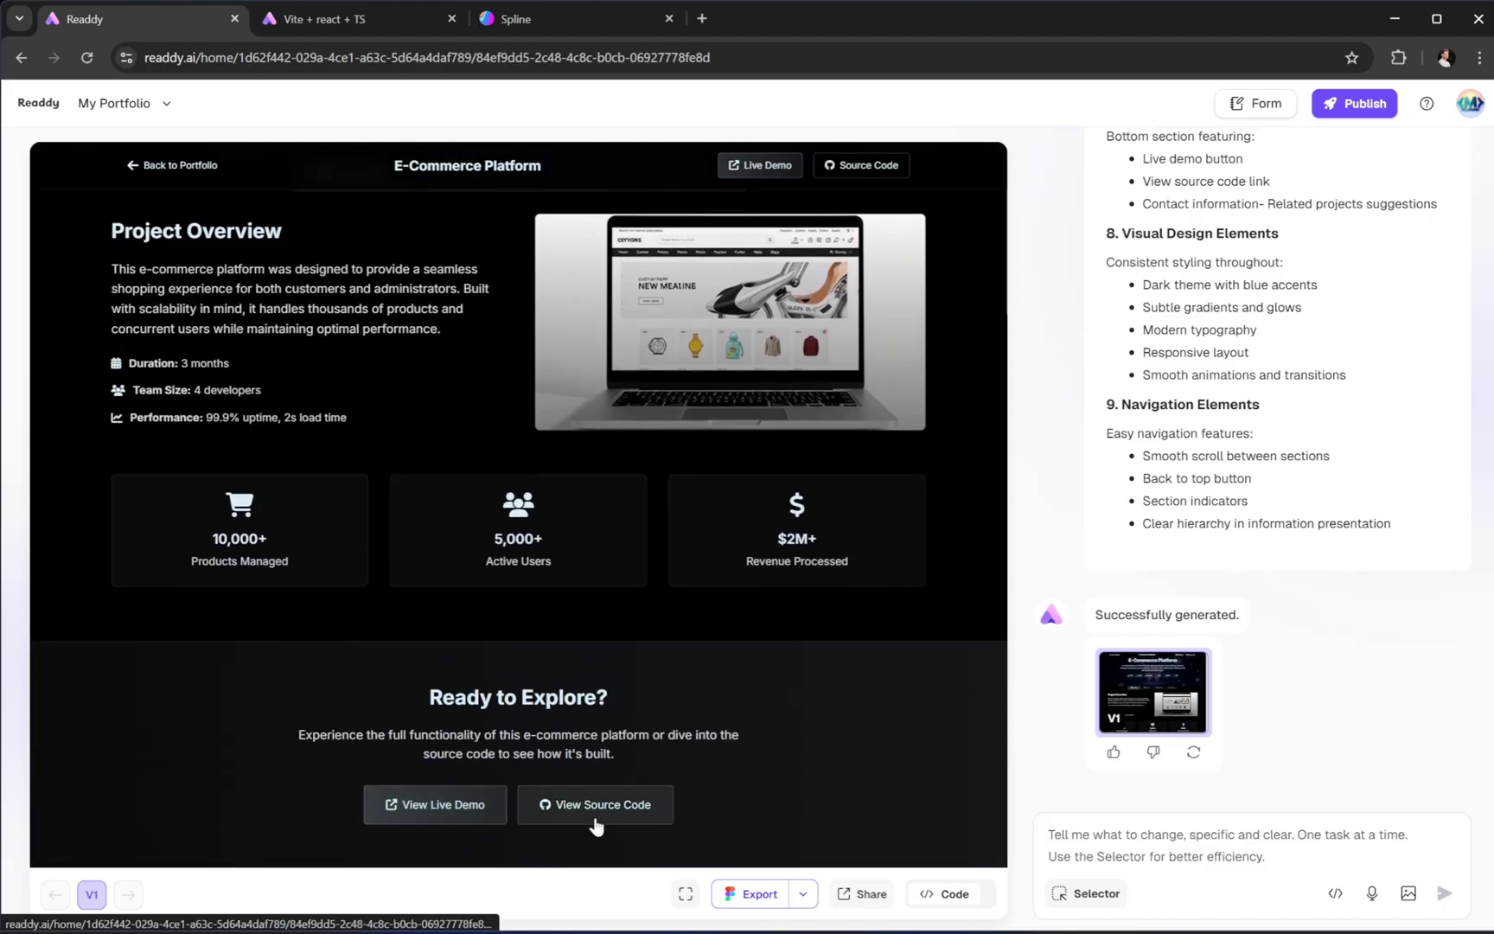
pyautogui.scroll(3, 730, 739)
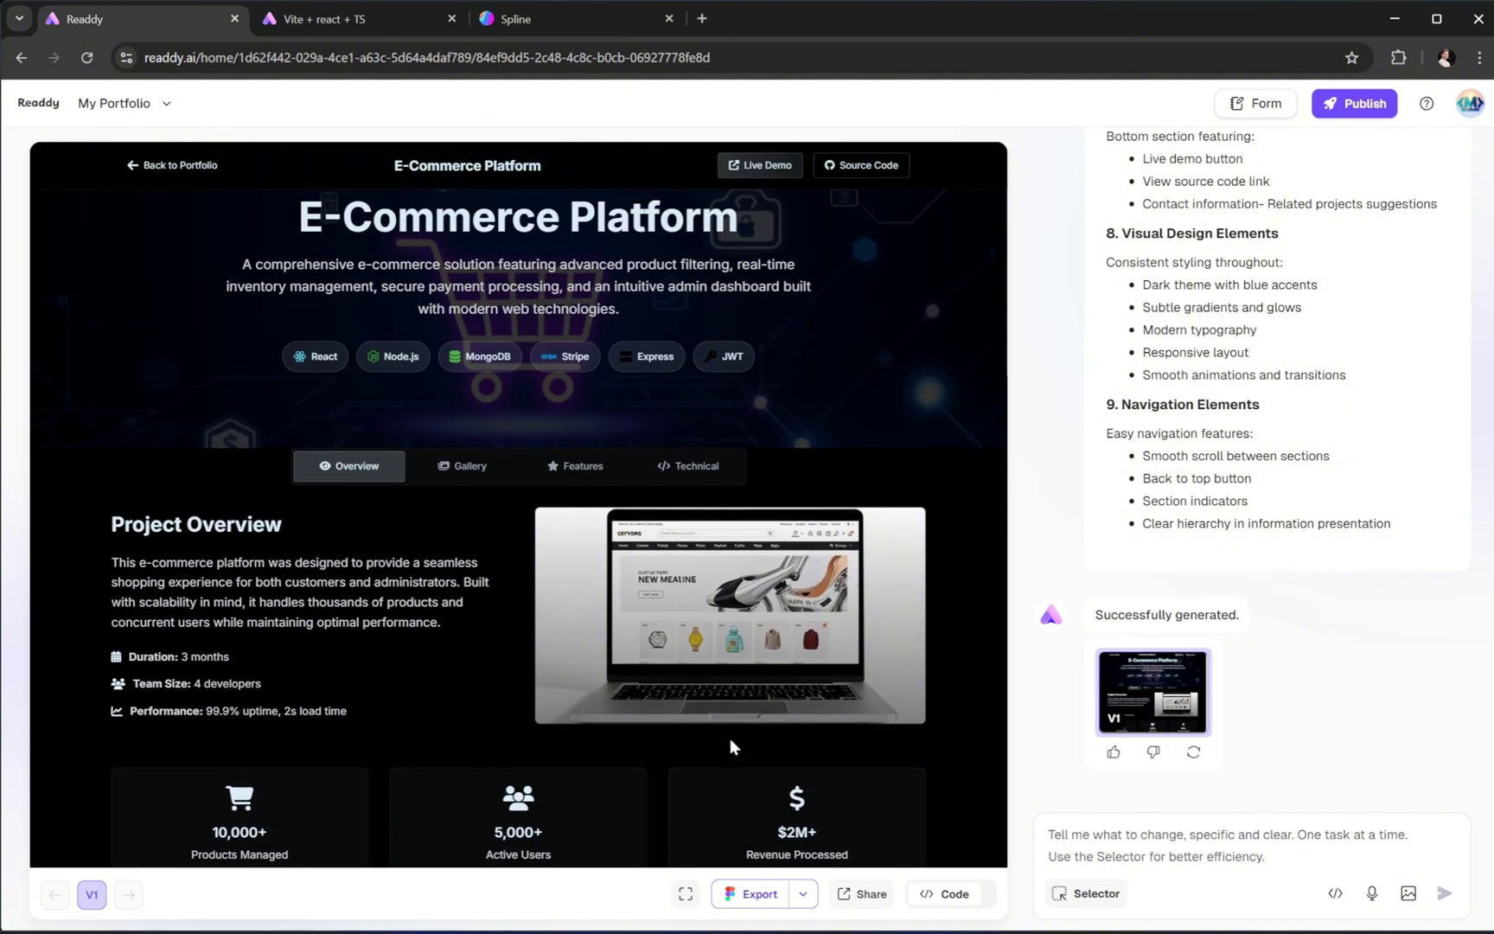
# Step: Browse the page's Gallery, Key Features and Technical Architecture tabs
pyautogui.click(479, 471)
pyautogui.scroll(-2, 605, 480)
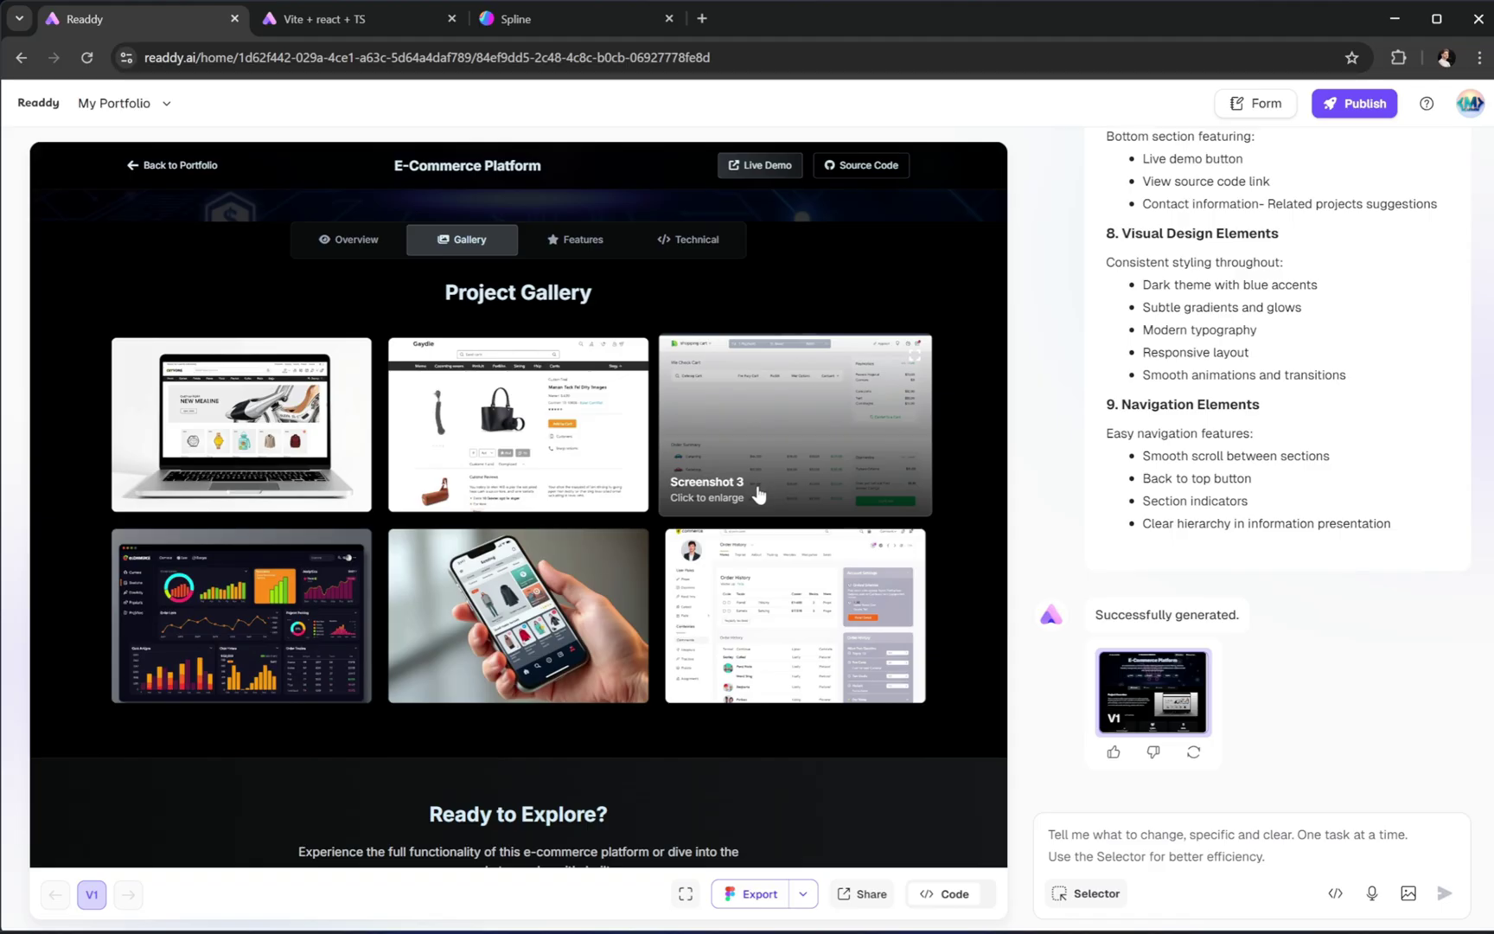
pyautogui.scroll(1, 595, 339)
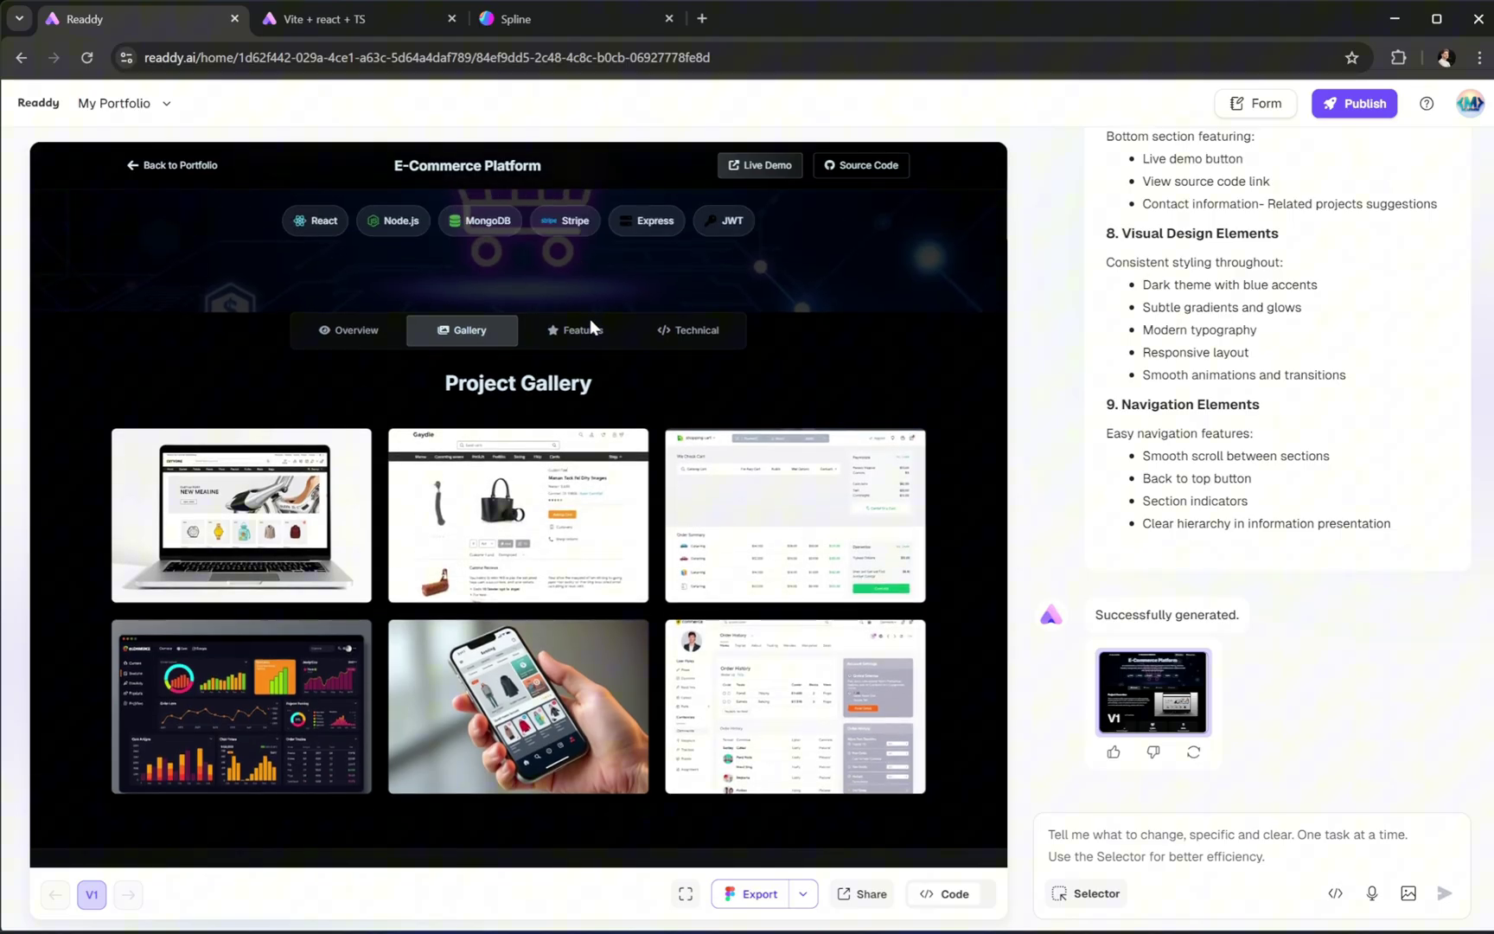
pyautogui.click(595, 335)
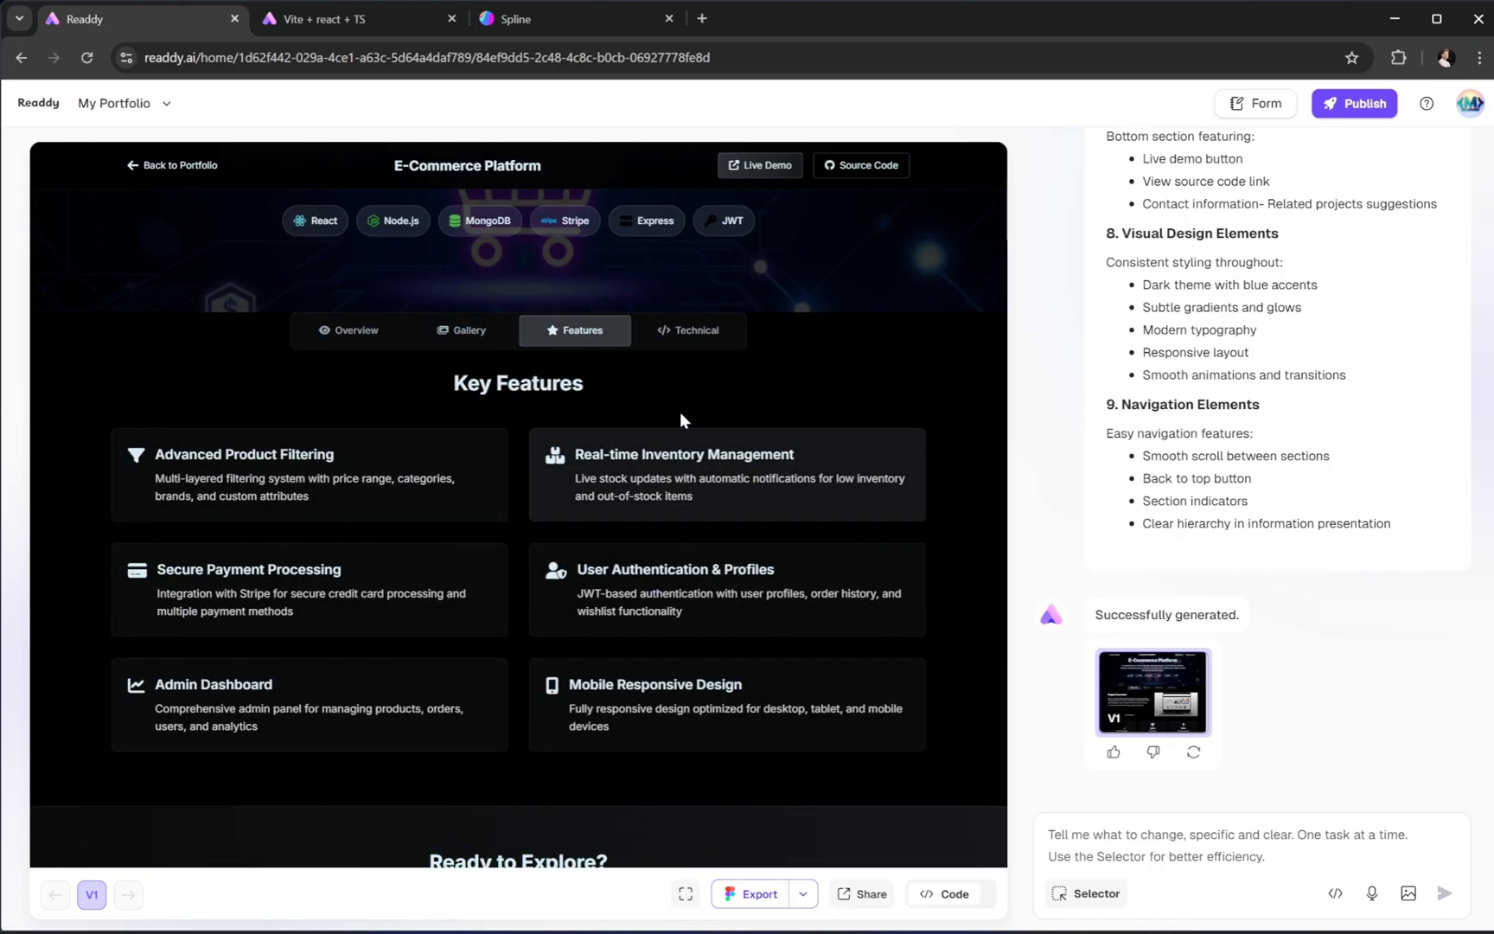
pyautogui.click(702, 336)
pyautogui.scroll(-2, 709, 476)
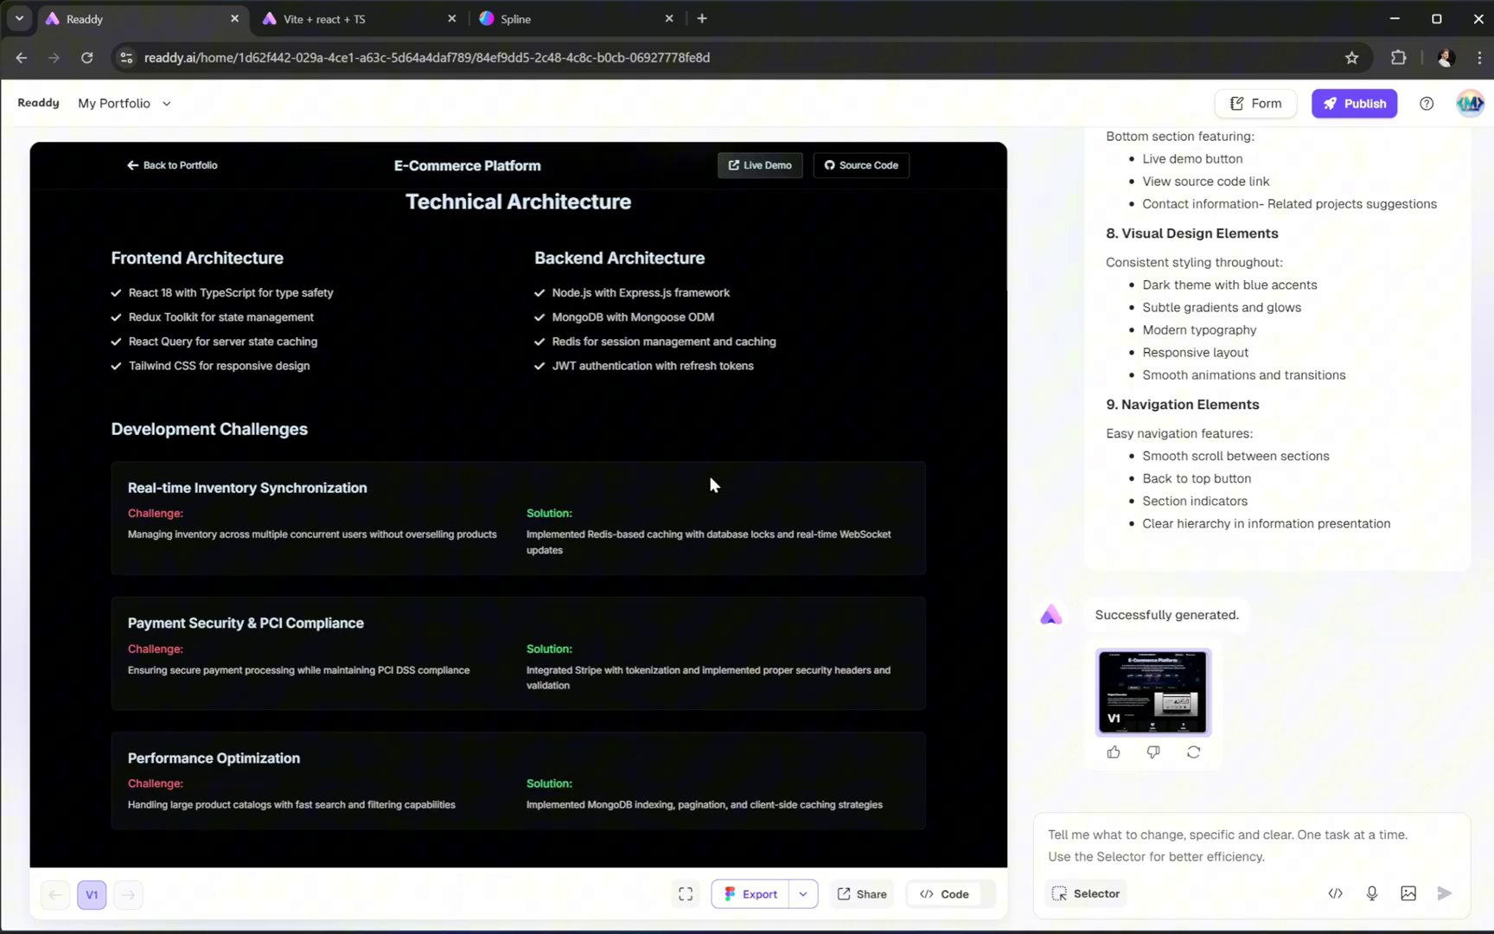
pyautogui.scroll(-3, 711, 489)
pyautogui.scroll(5, 712, 497)
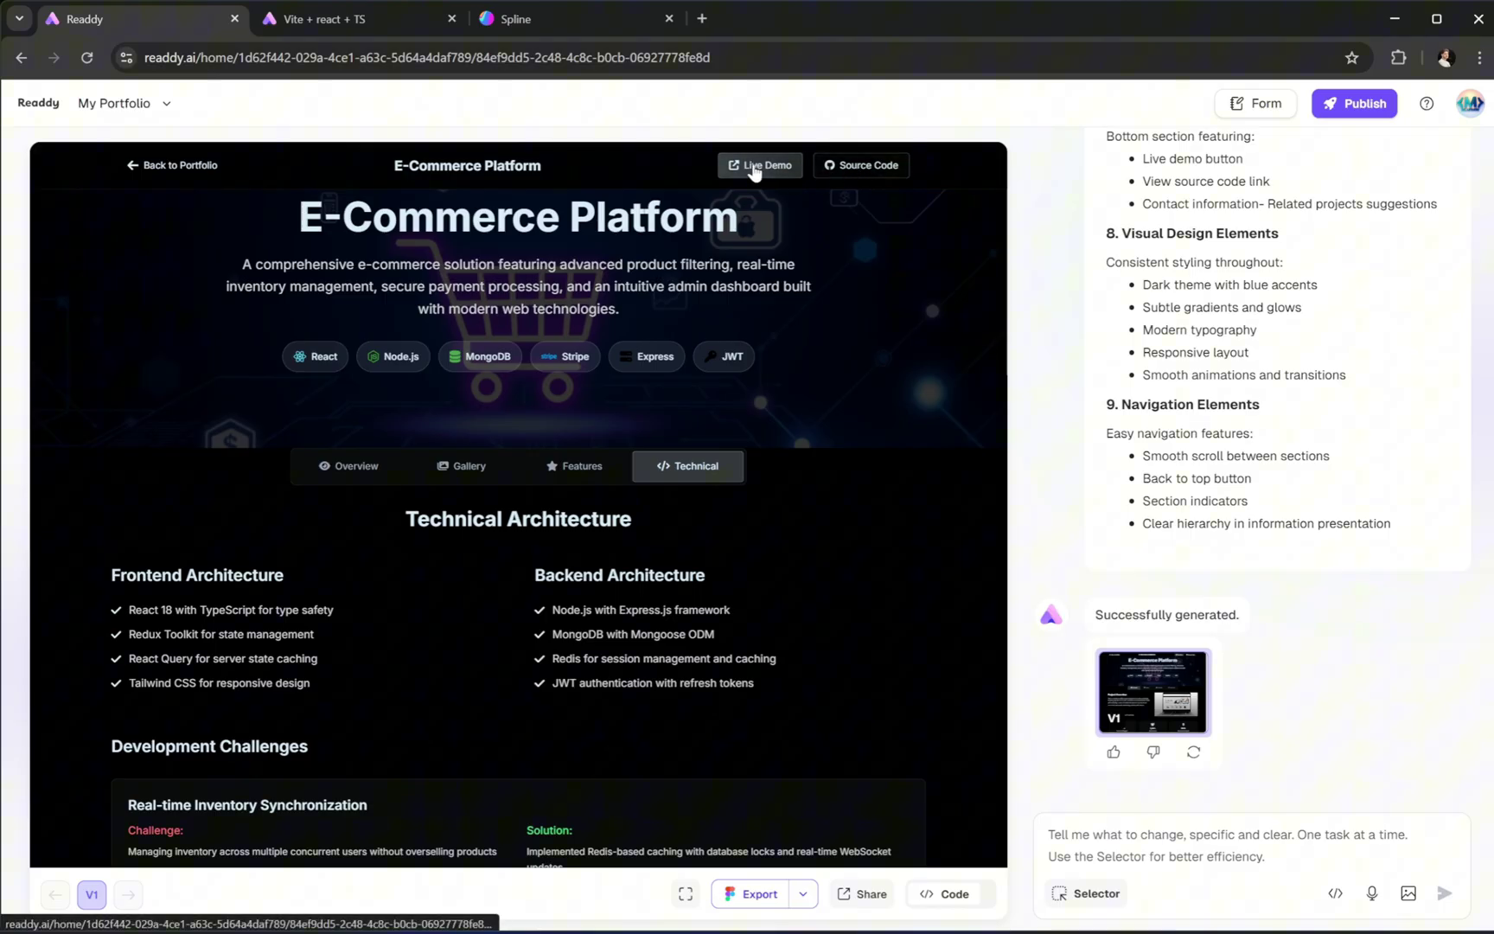
# Step: Return to the six-image Project Gallery and scroll down to the Ready to Explore section
pyautogui.click(588, 471)
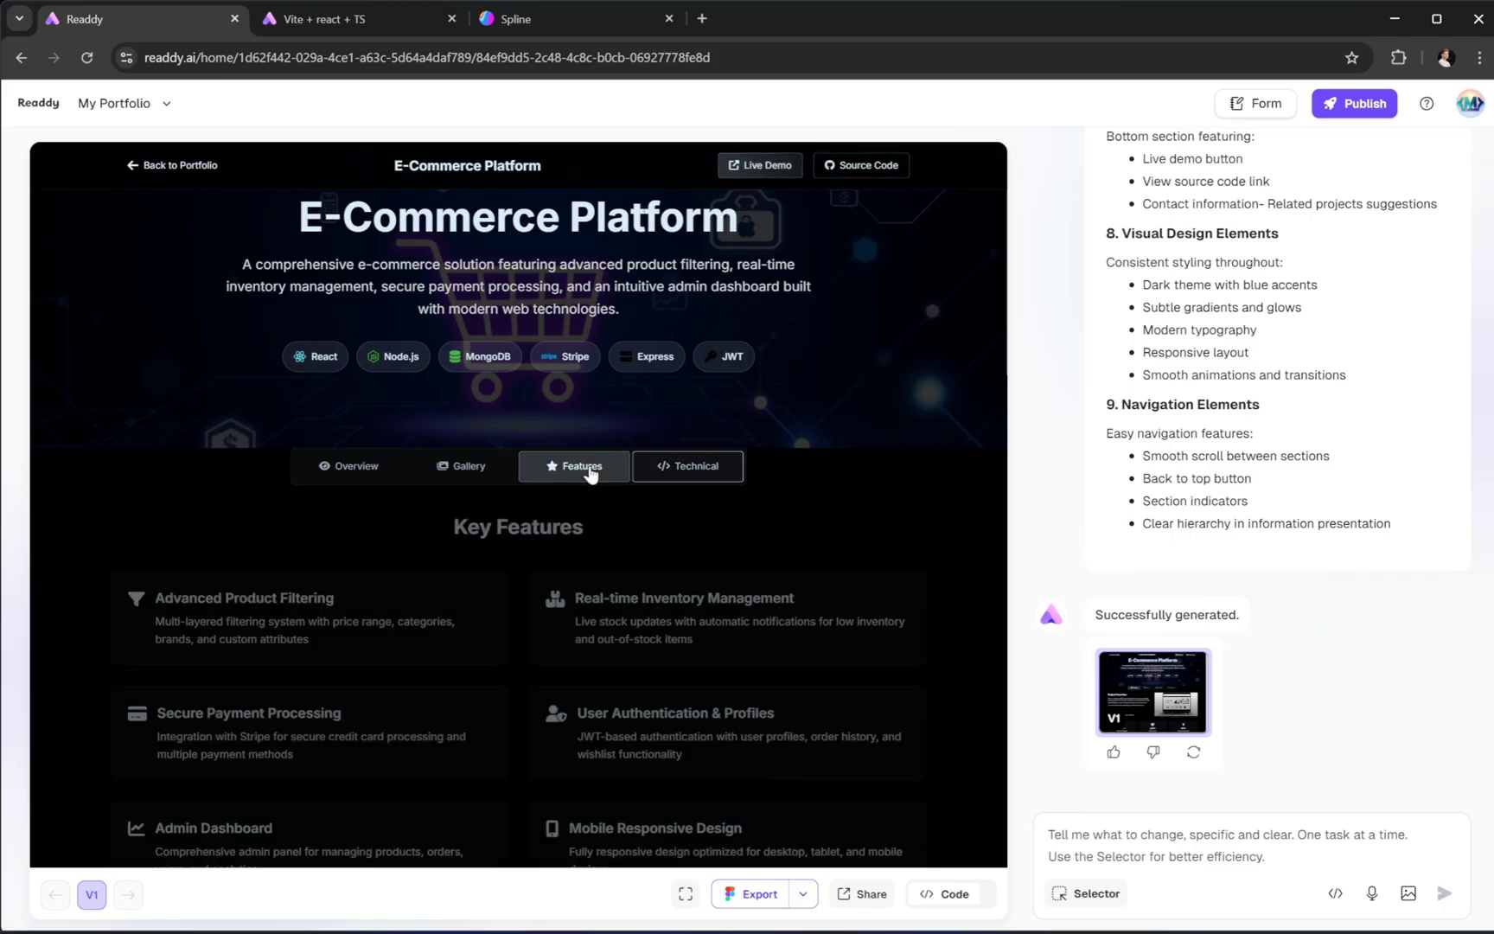
pyautogui.click(467, 468)
pyautogui.scroll(-3, 666, 491)
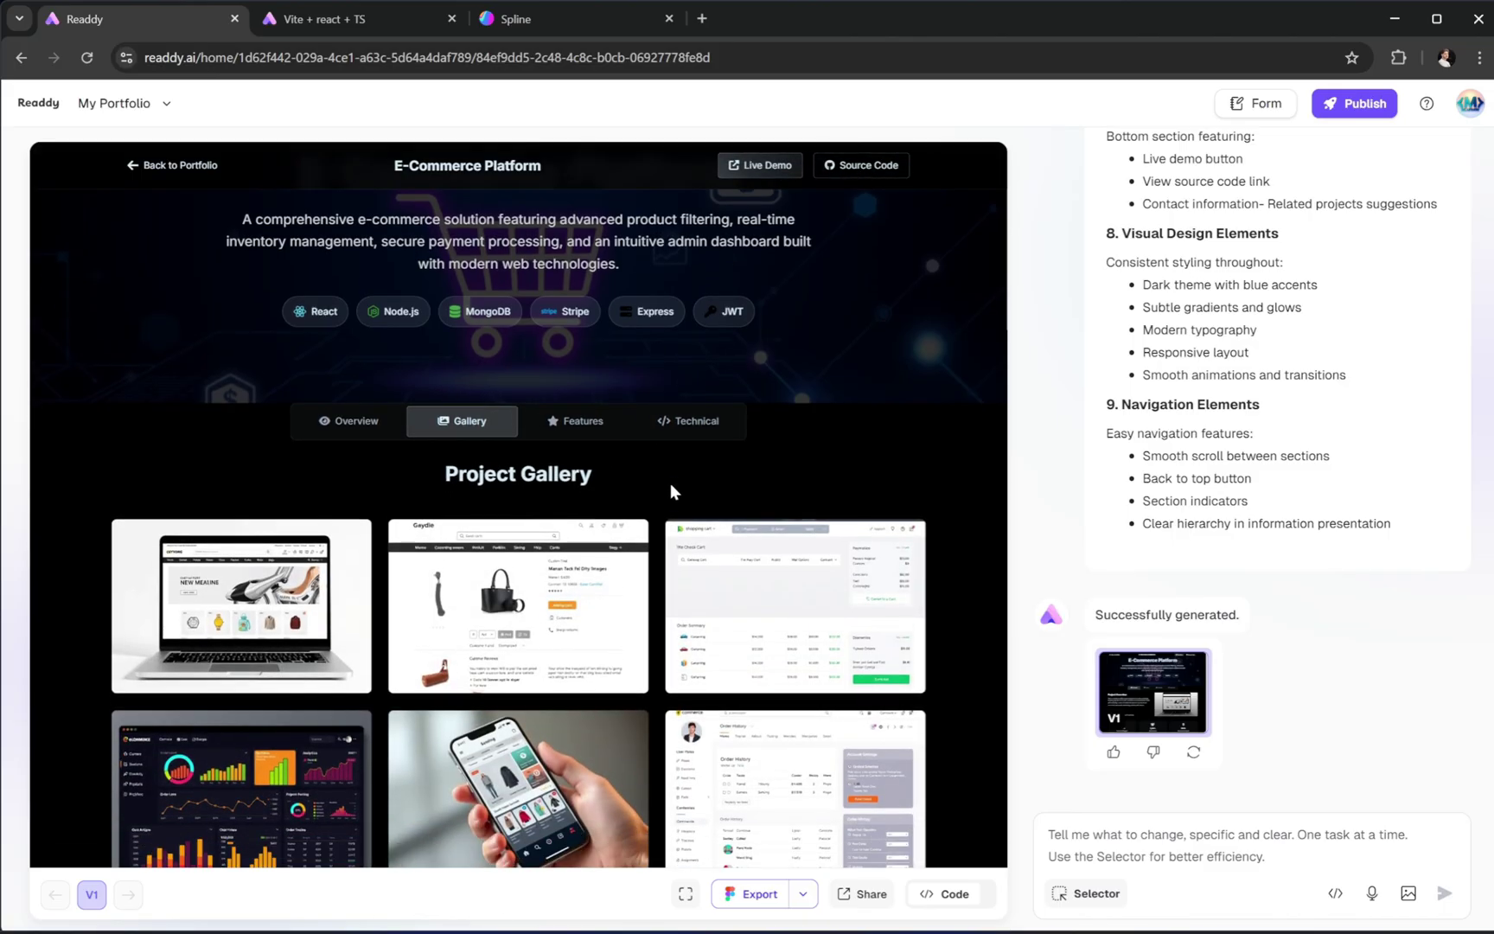
pyautogui.scroll(-4, 673, 491)
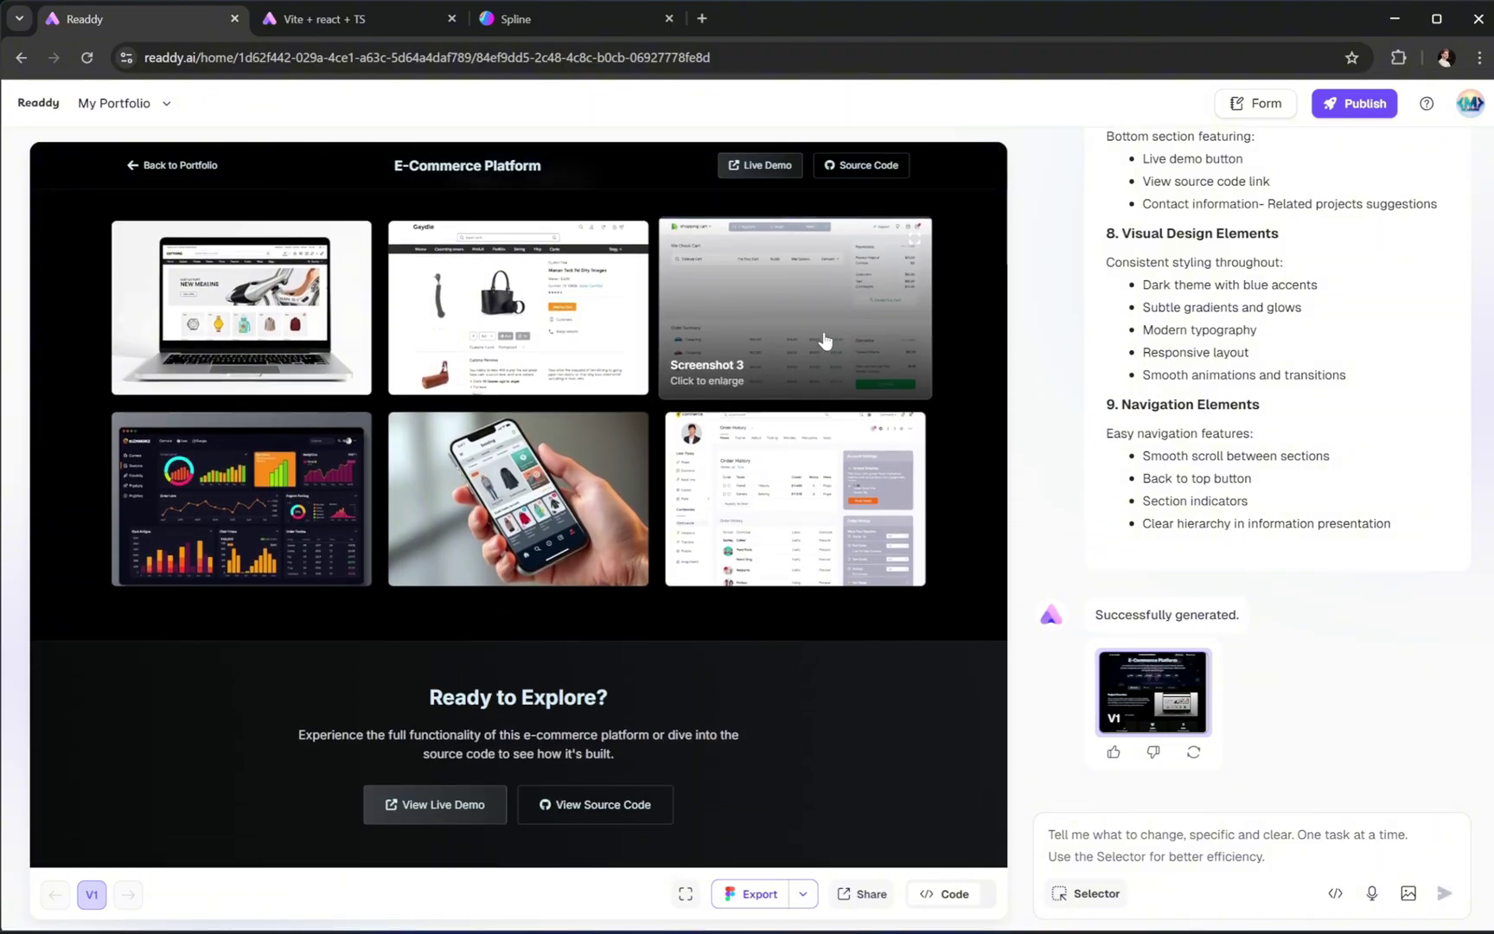
pyautogui.moveTo(1097, 824); pyautogui.dragTo(1098, 906)
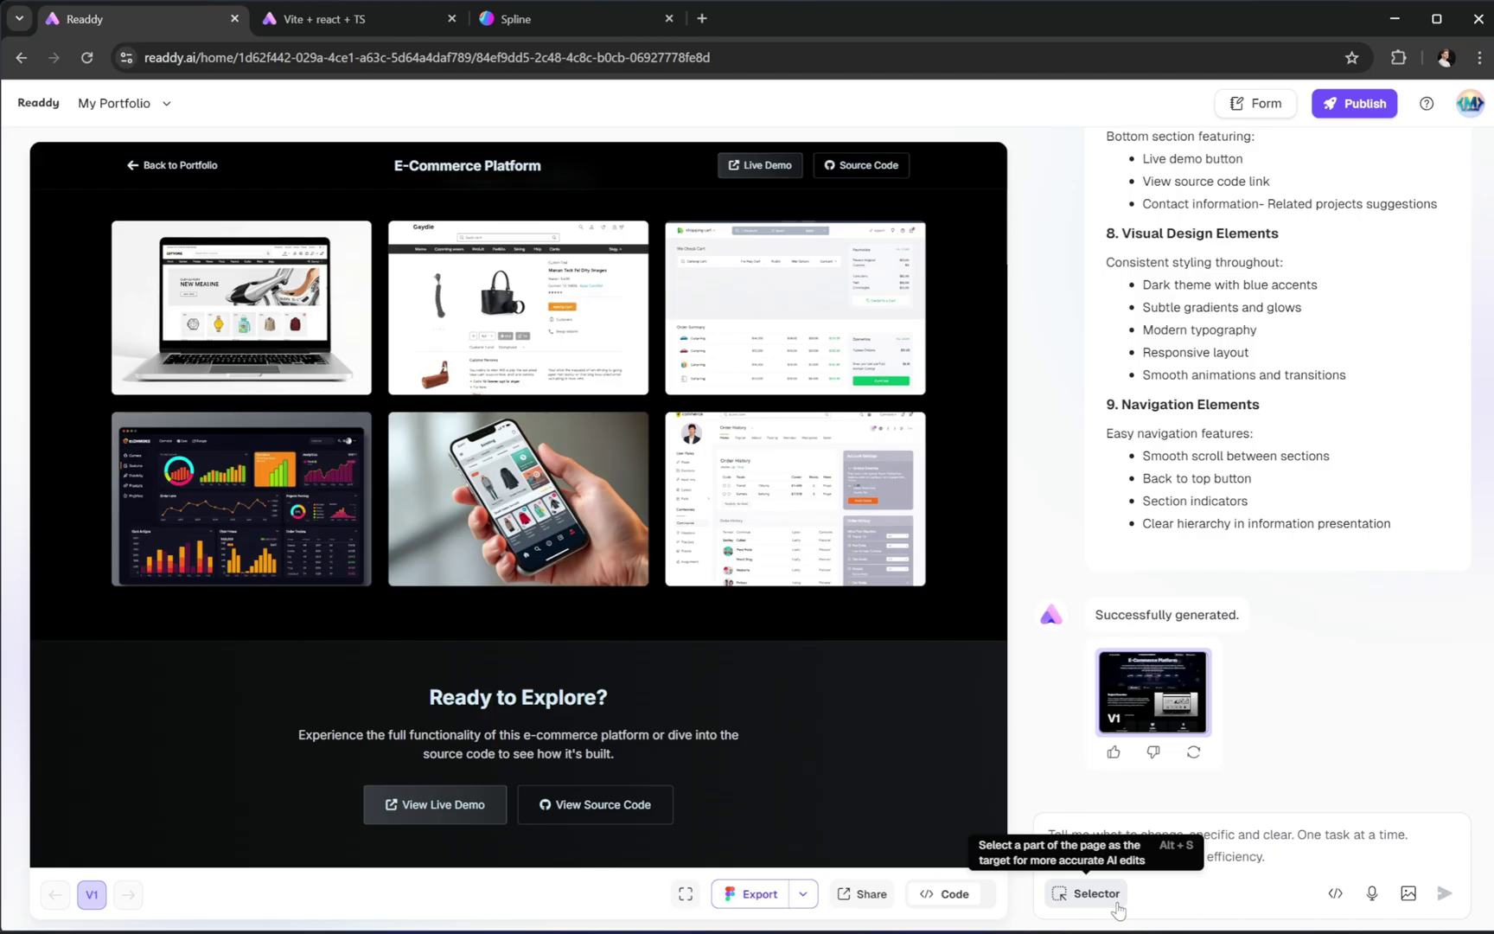
# Step: Replace the third gallery screenshot with the uploaded Create A 3D Online Shop image (Frame 26 (2) 1 (2))
pyautogui.click(1115, 903)
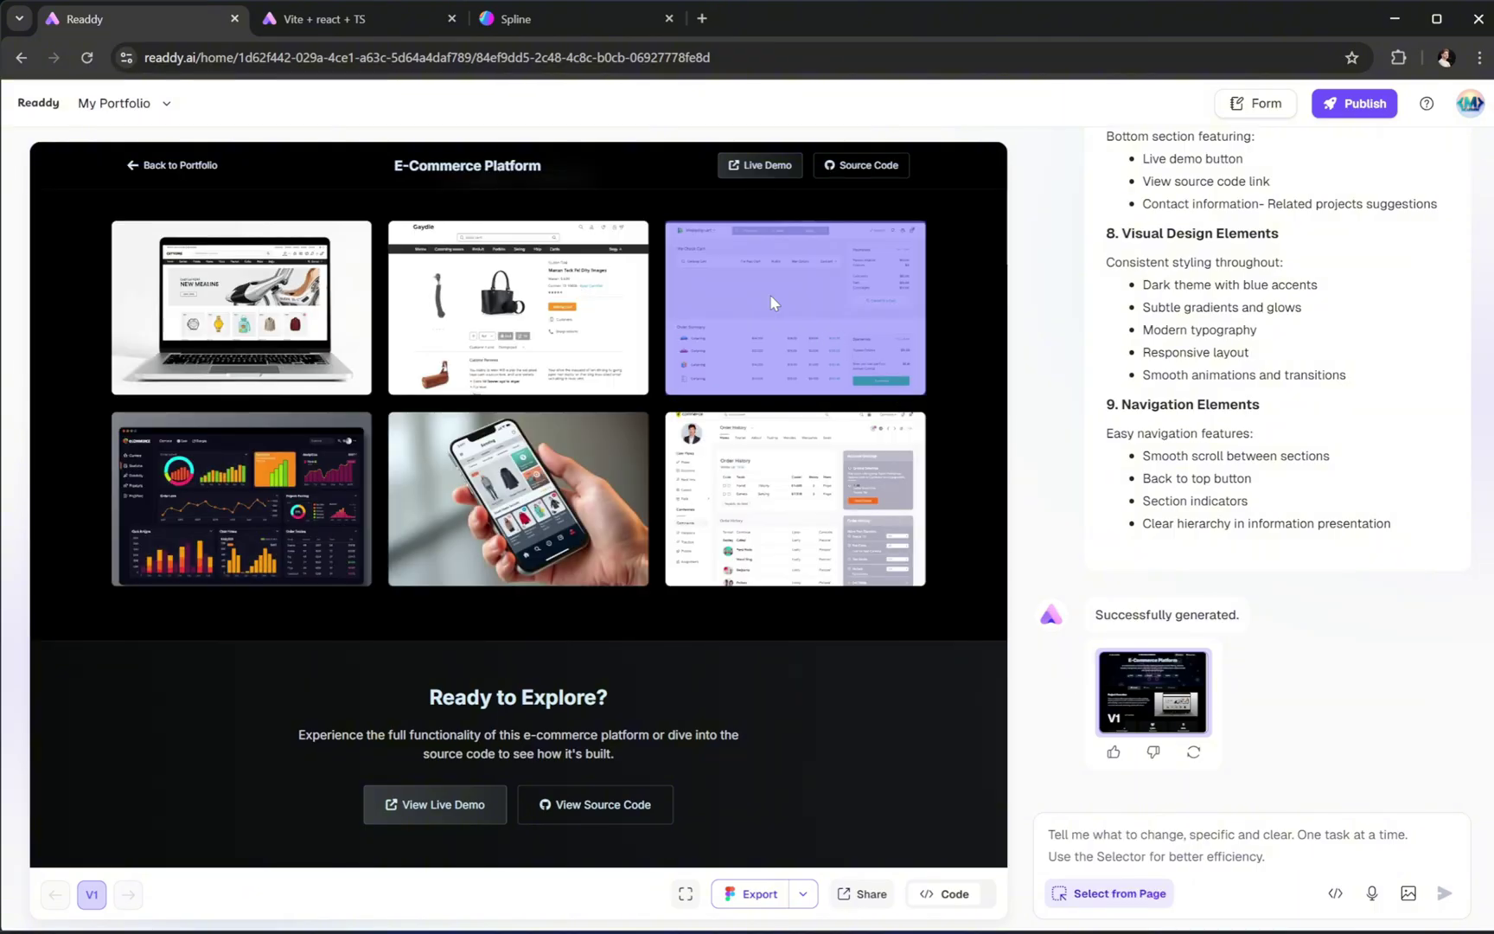
pyautogui.click(773, 303)
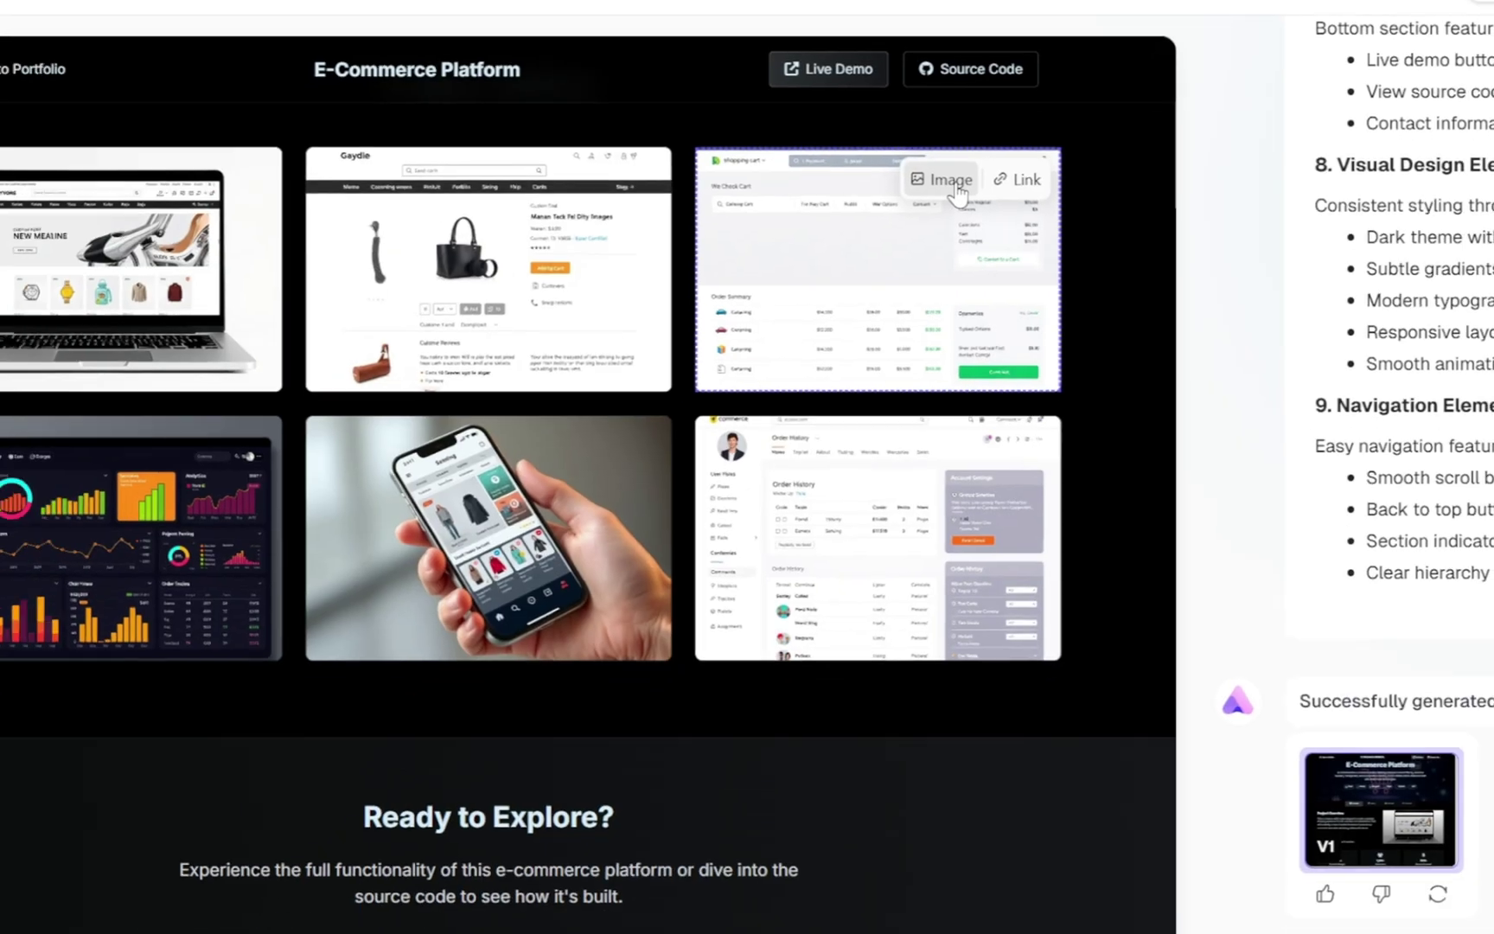
pyautogui.click(918, 199)
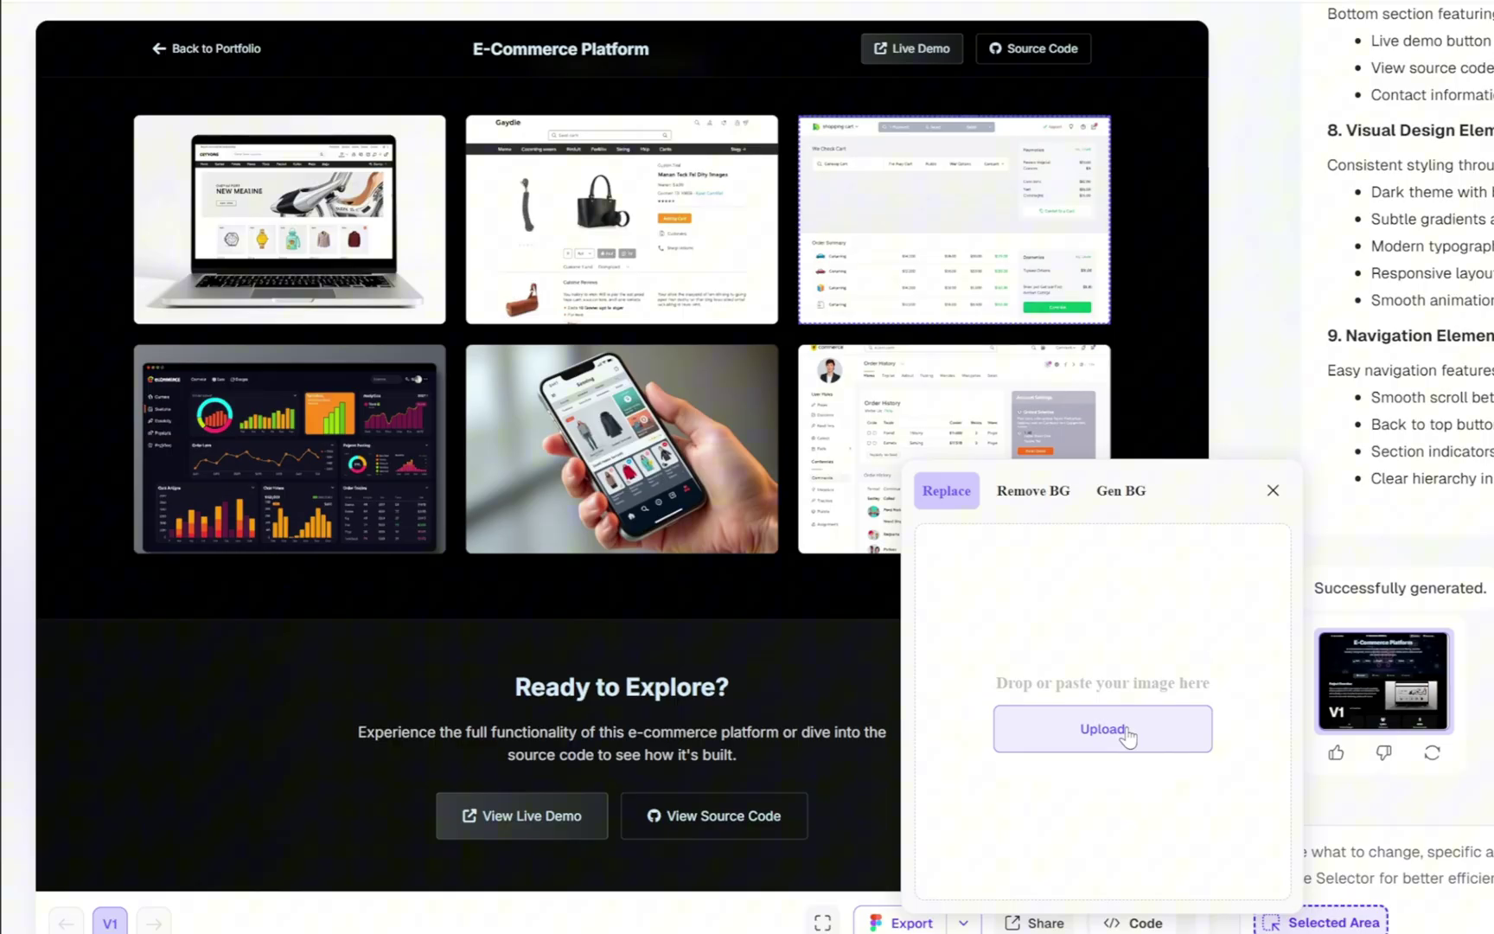
pyautogui.click(1128, 734)
pyautogui.click(284, 83)
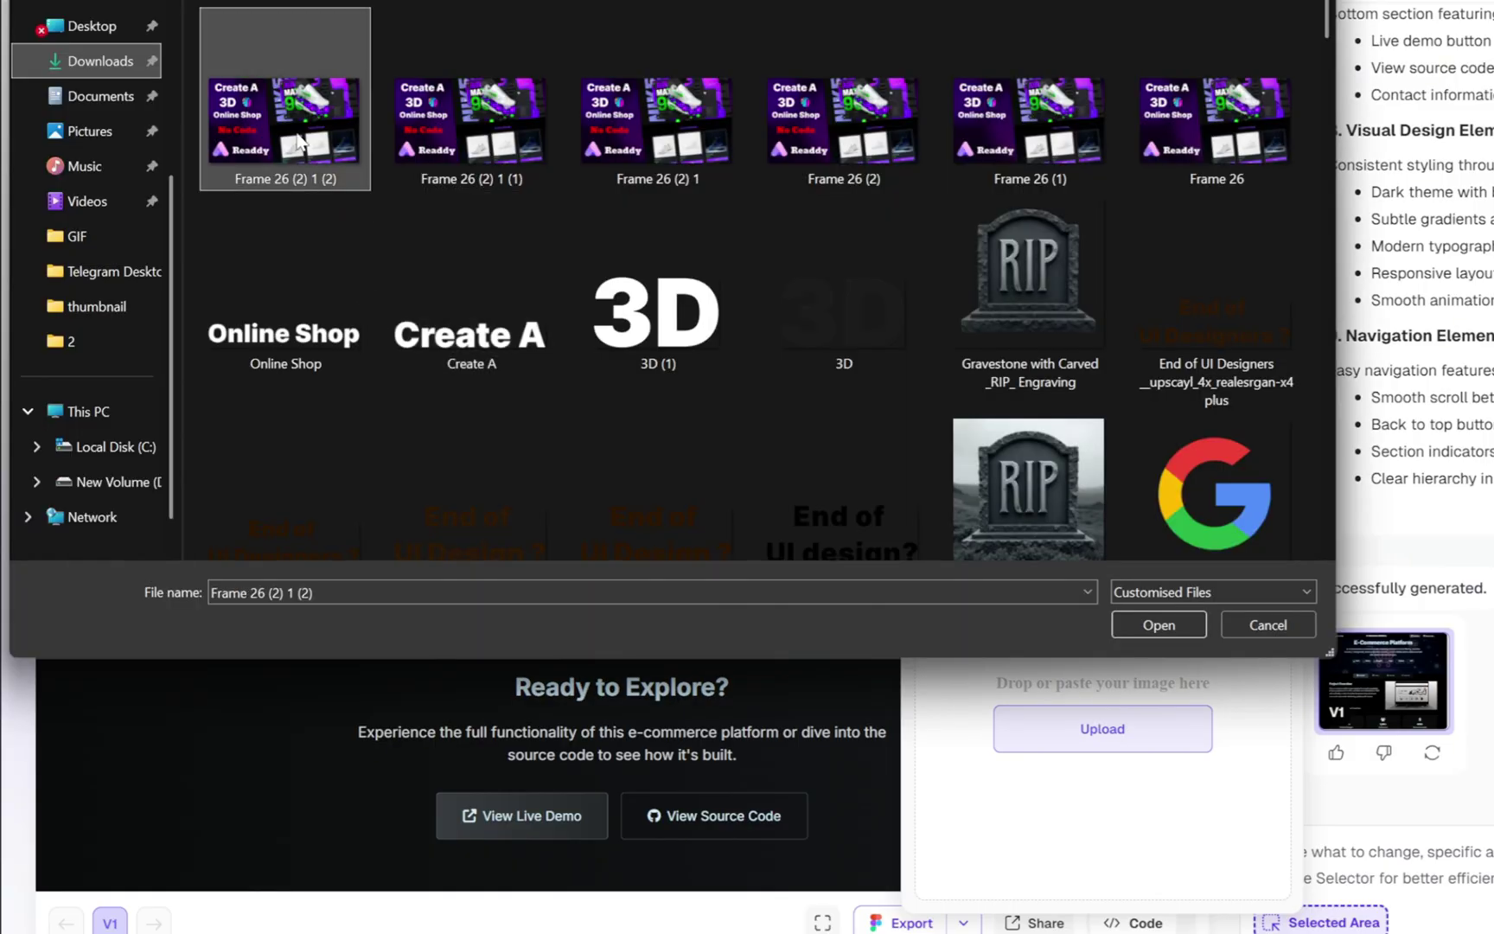
pyautogui.click(1154, 621)
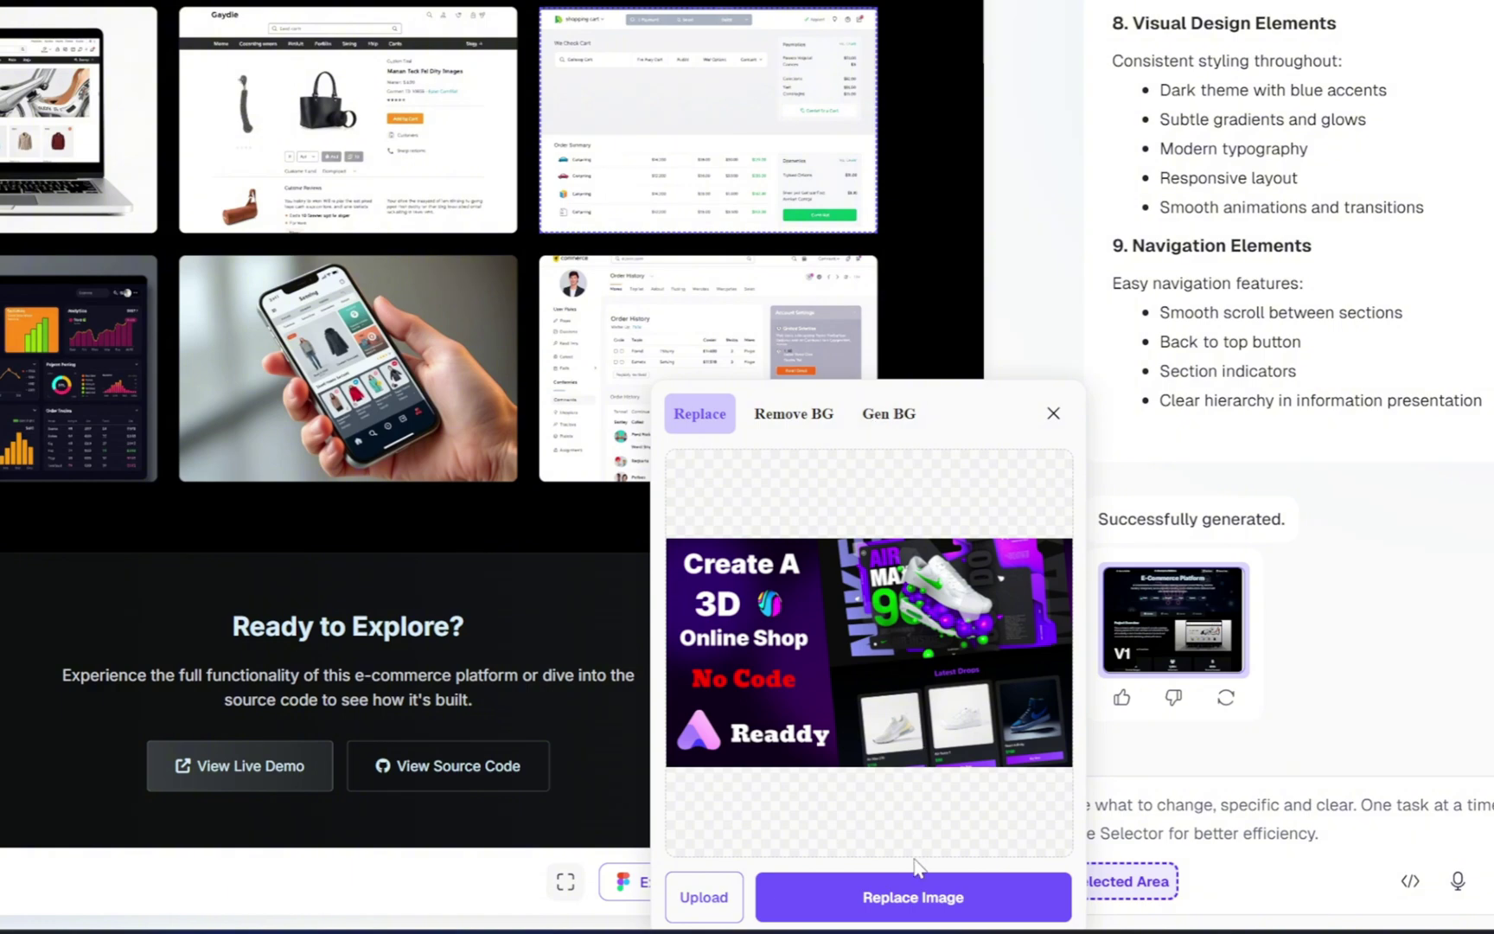
pyautogui.click(999, 904)
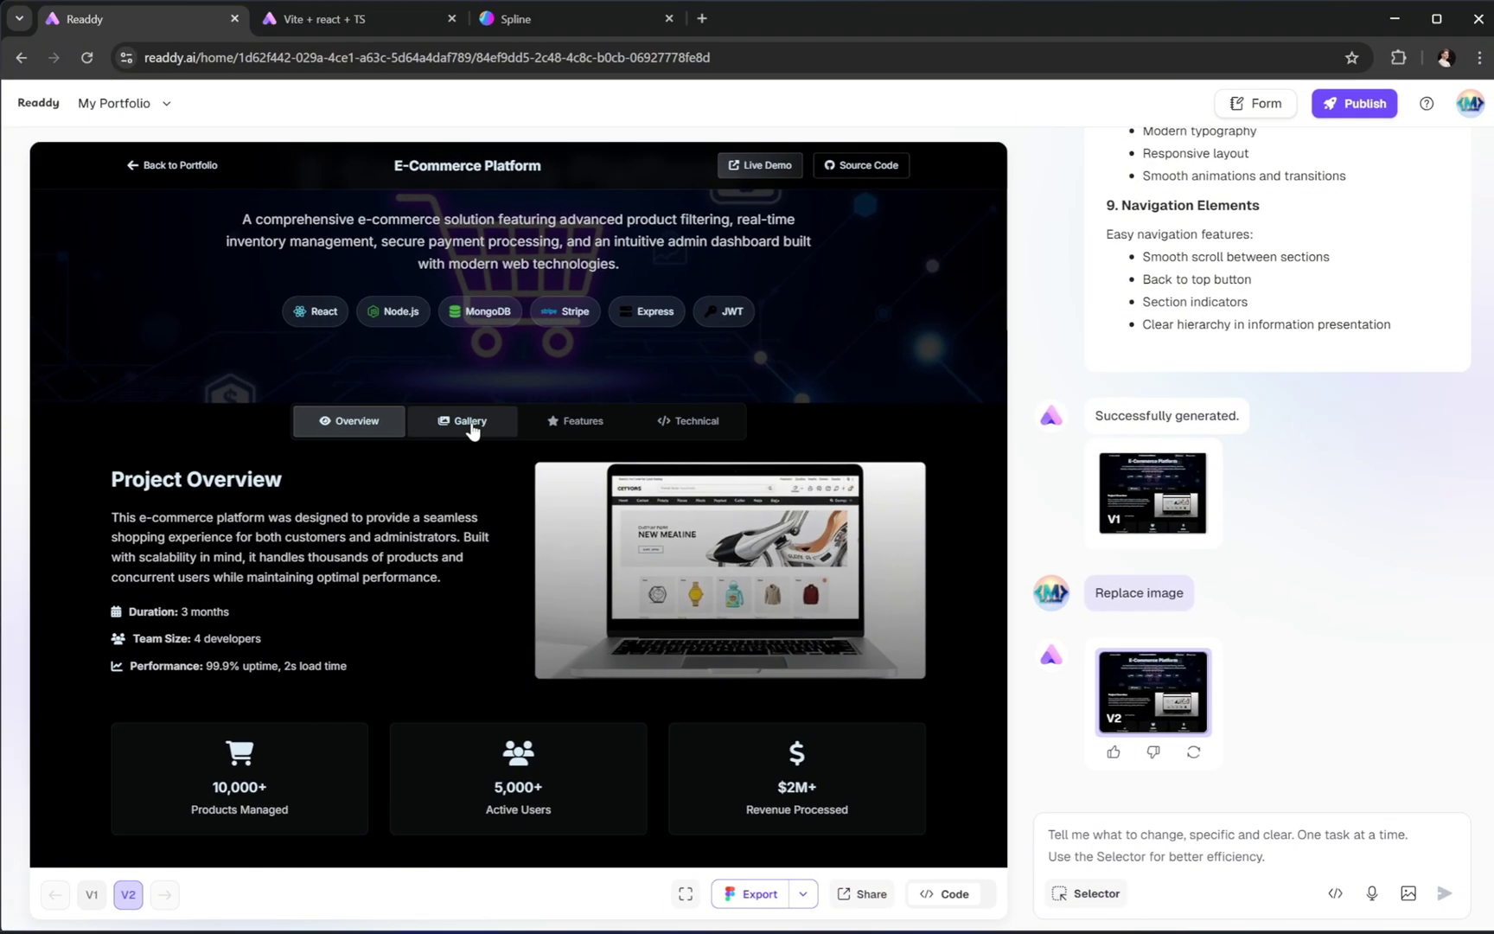
# Step: Check the gallery's new image, then follow Back to Portfolio to the main page
pyautogui.click(415, 381)
pyautogui.scroll(1, 519, 596)
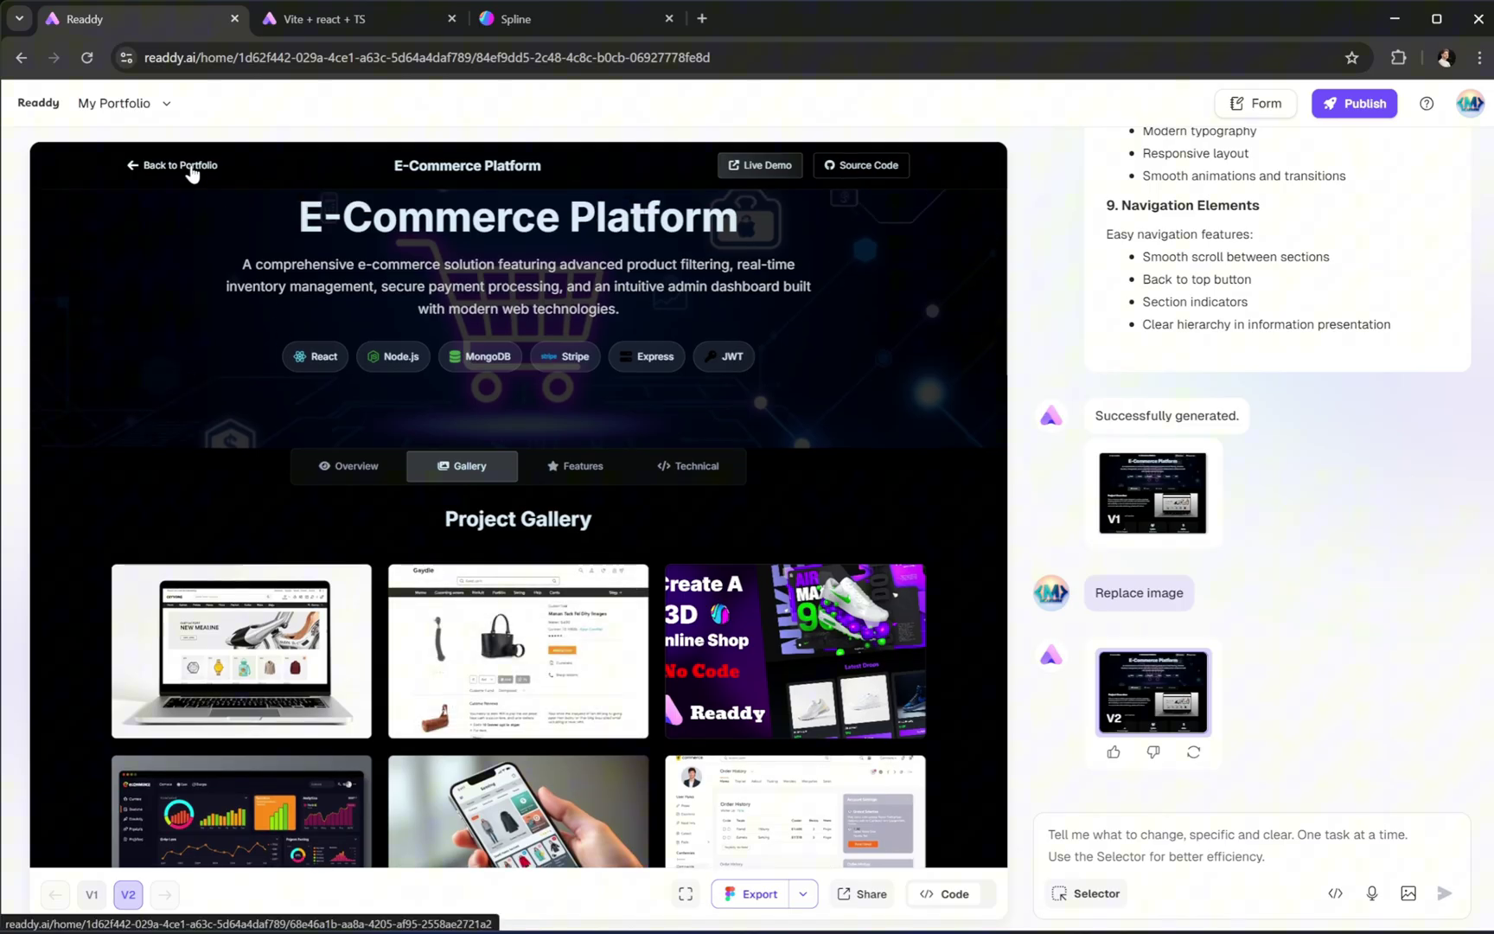
pyautogui.click(192, 169)
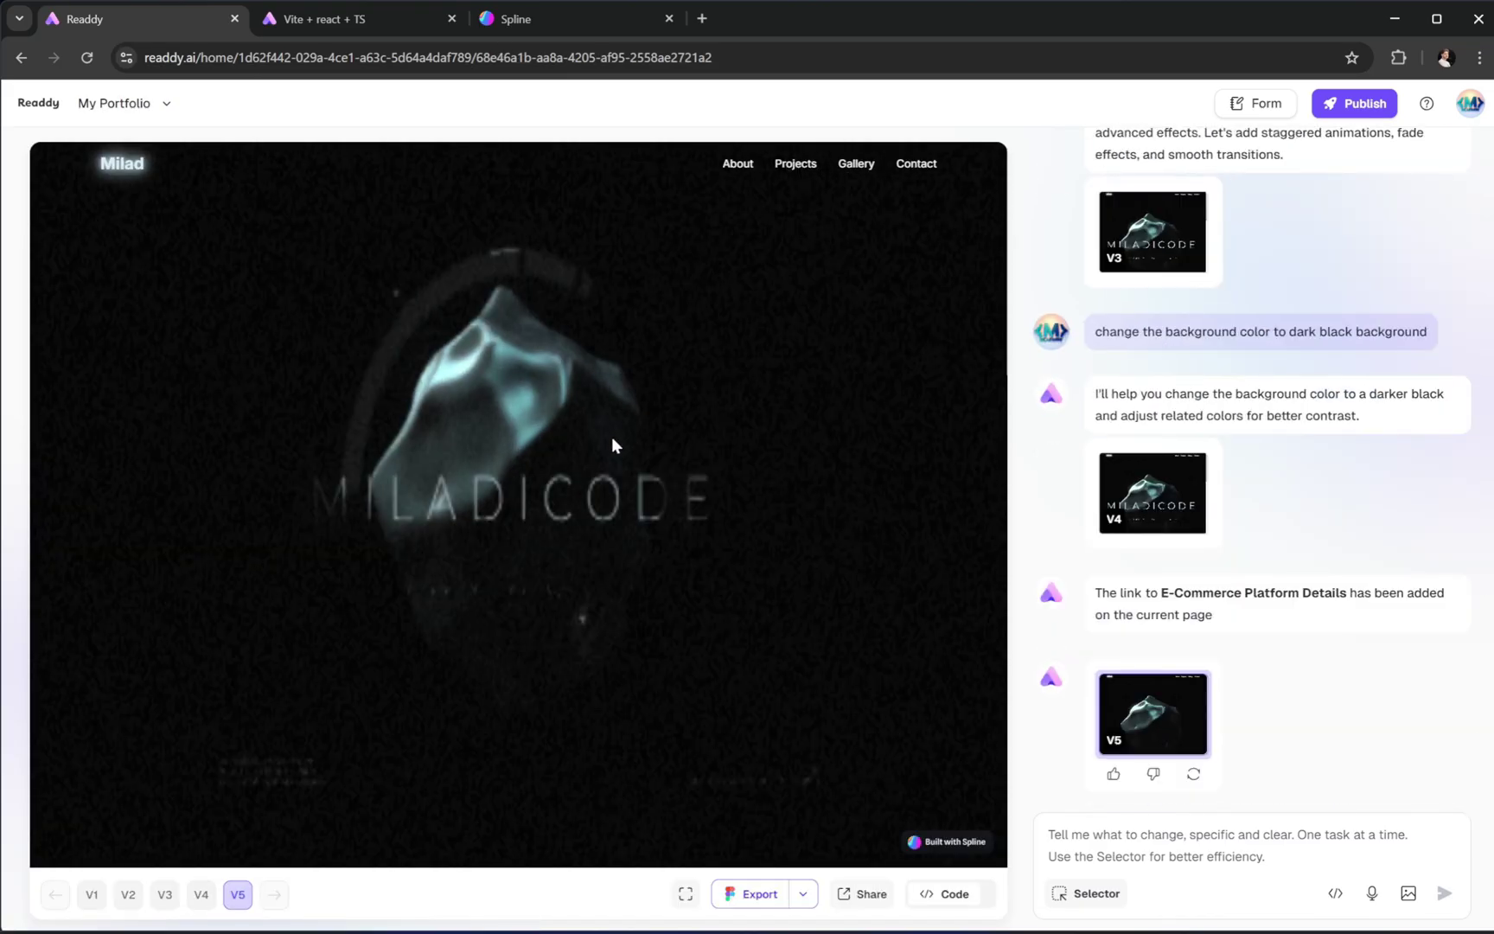
# Step: Test the E-Commerce project's View Project link from the portfolio's projects section
pyautogui.scroll(-8, 611, 439)
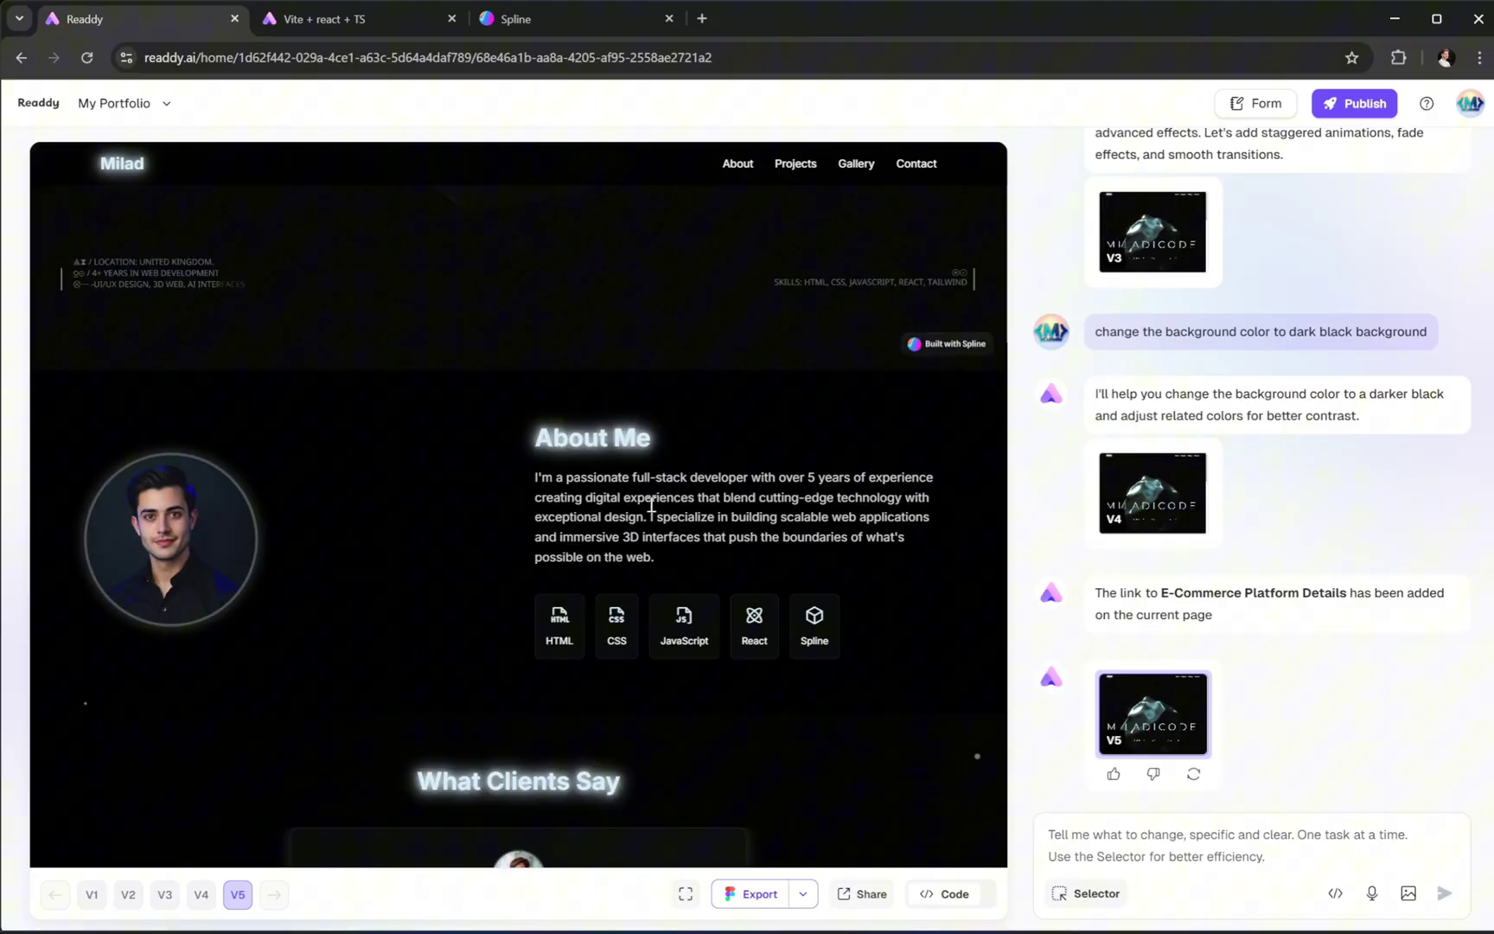
pyautogui.scroll(-10, 649, 510)
pyautogui.scroll(5, 637, 450)
pyautogui.click(631, 769)
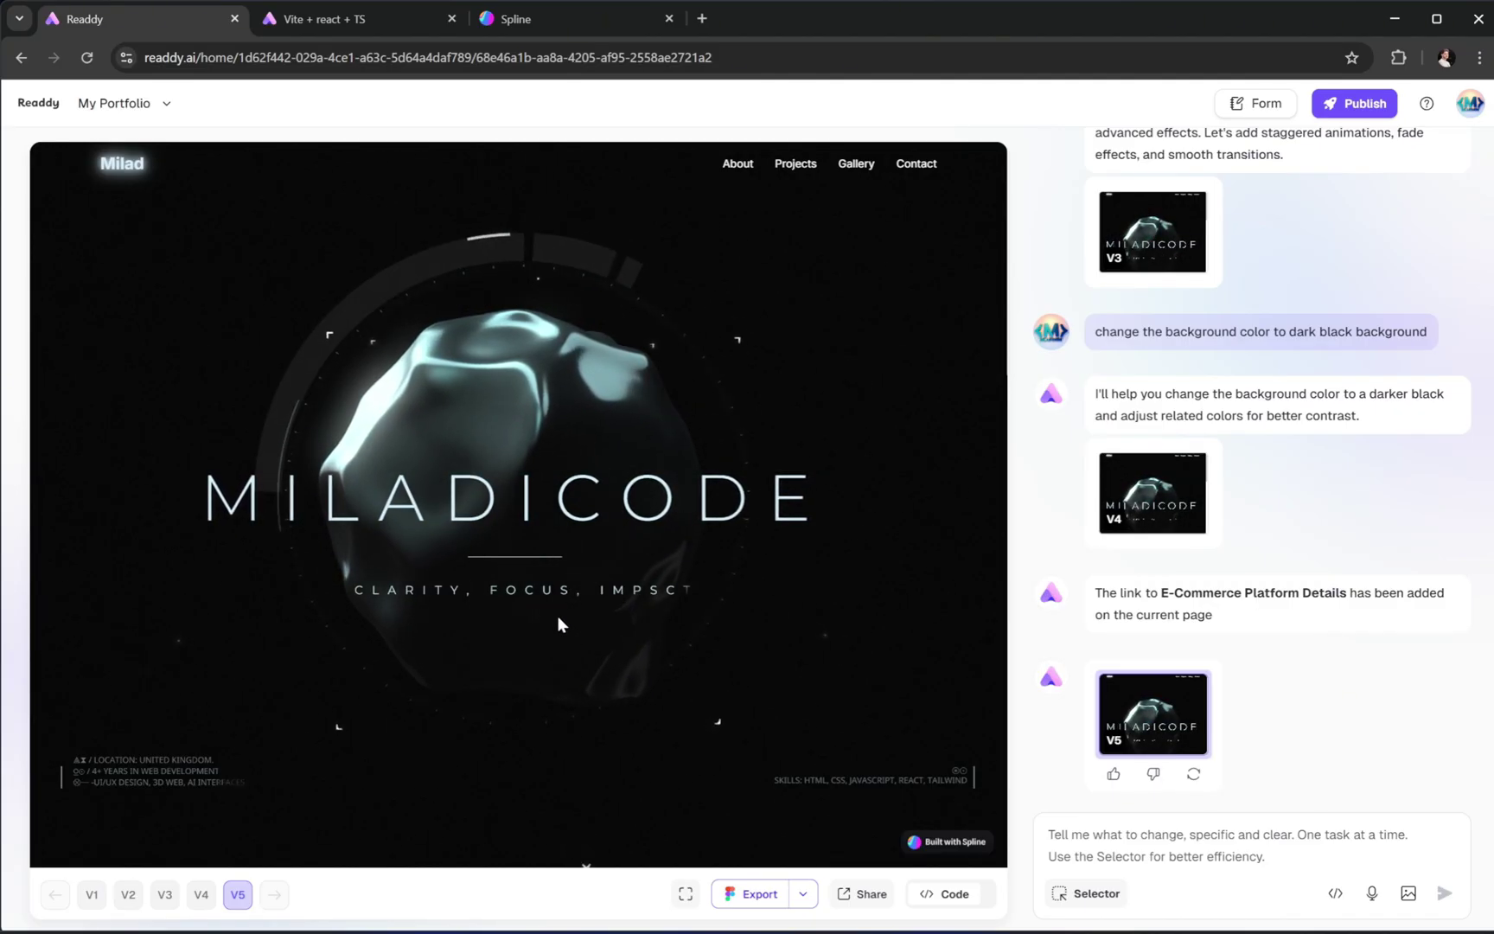
# Step: Review the portfolio's generated React code through to the end of the file, then close it
pyautogui.click(954, 894)
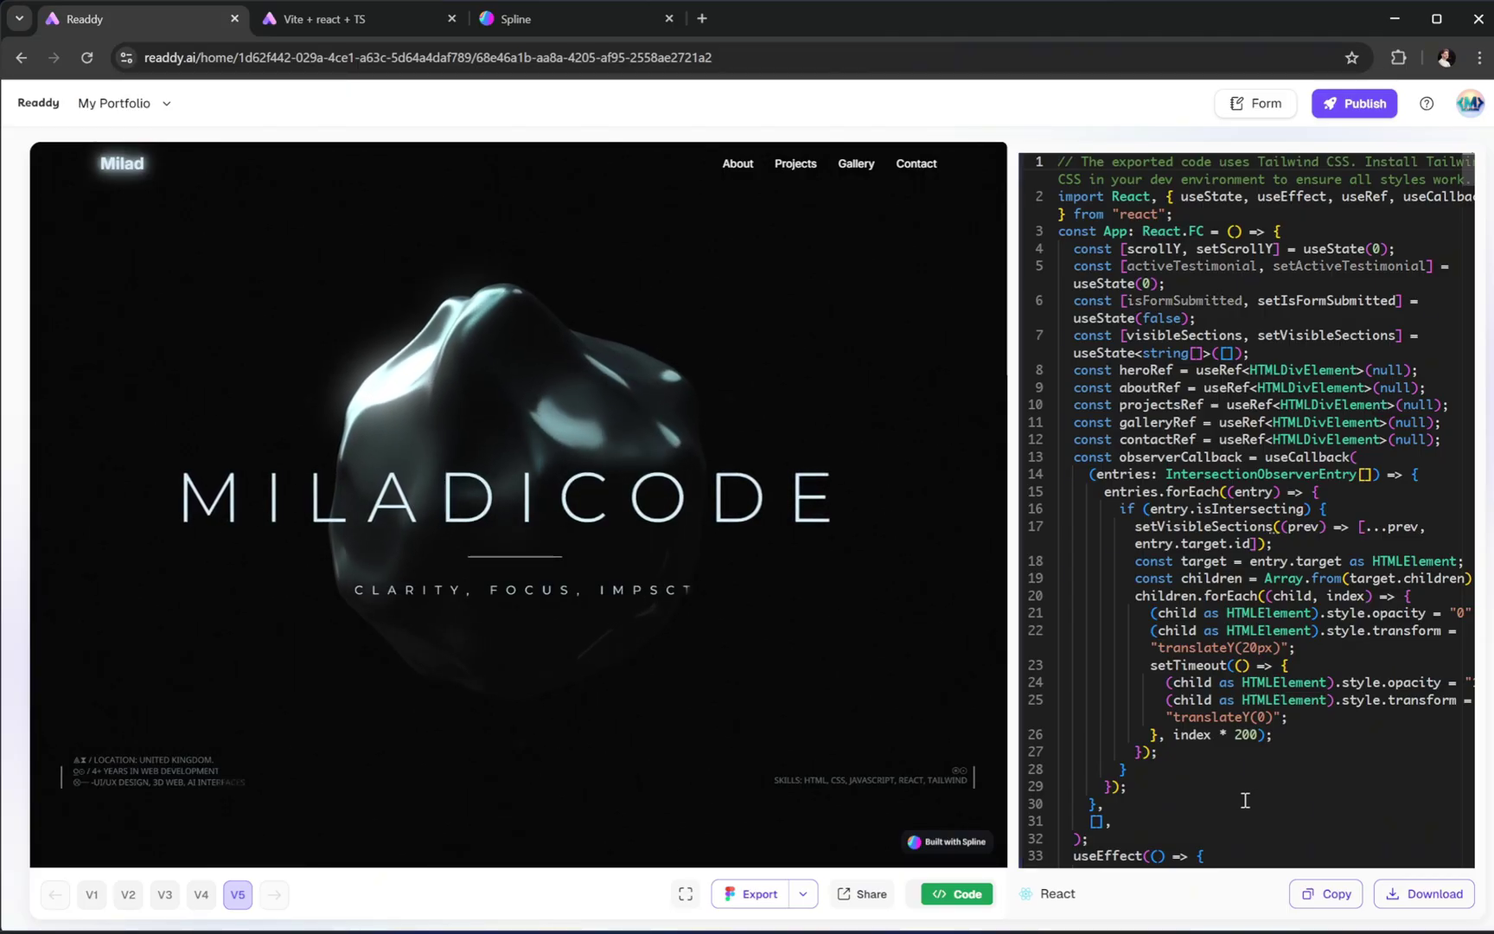
pyautogui.scroll(-15, 1245, 799)
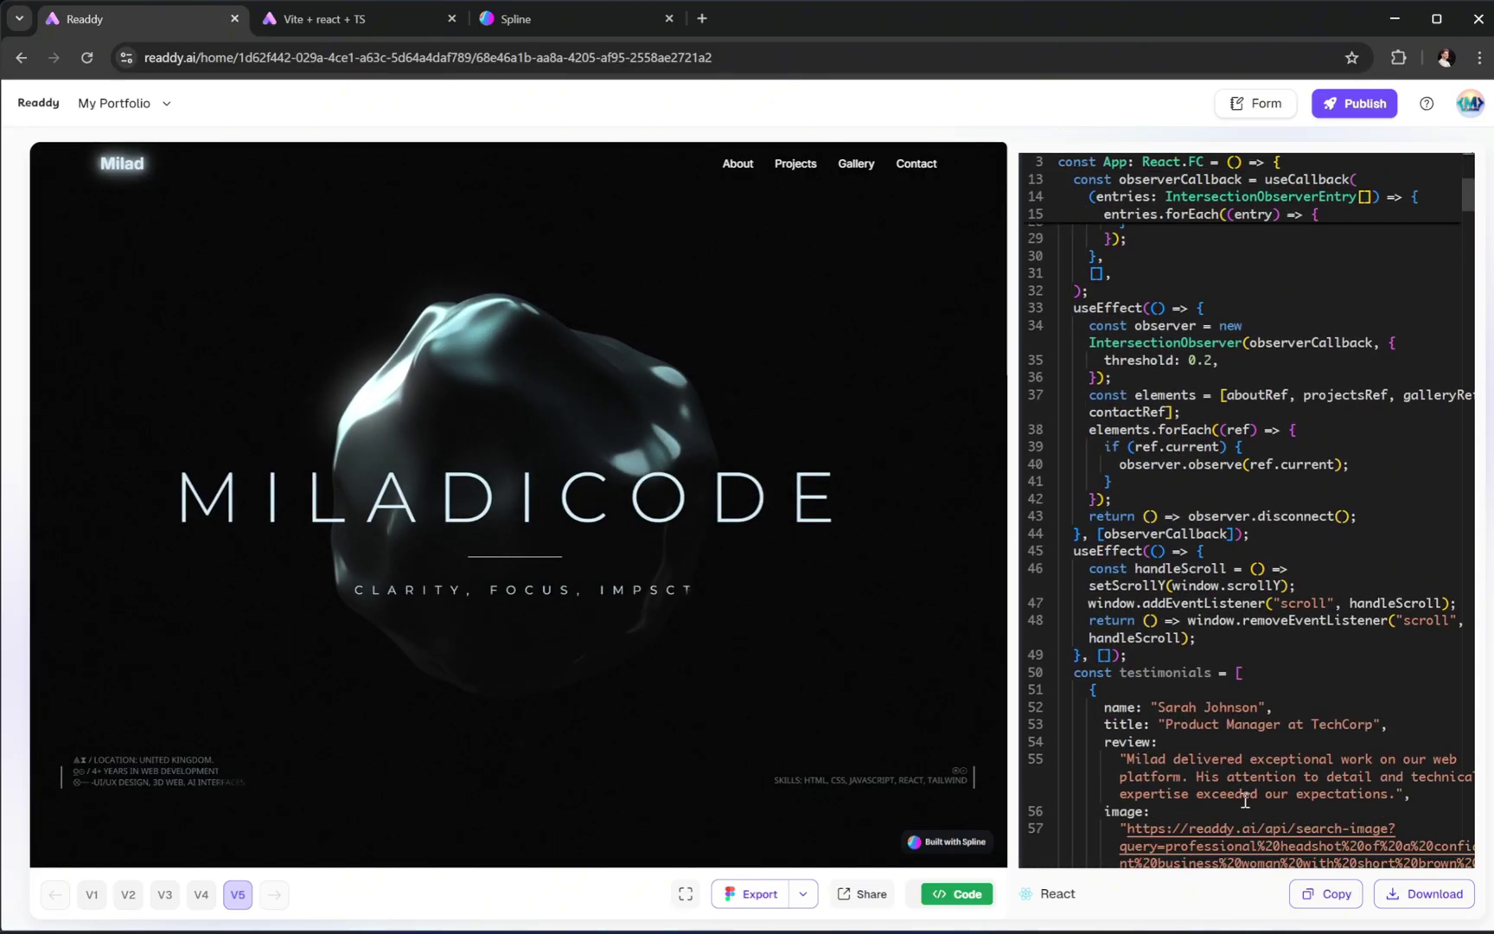
pyautogui.scroll(-10, 1245, 800)
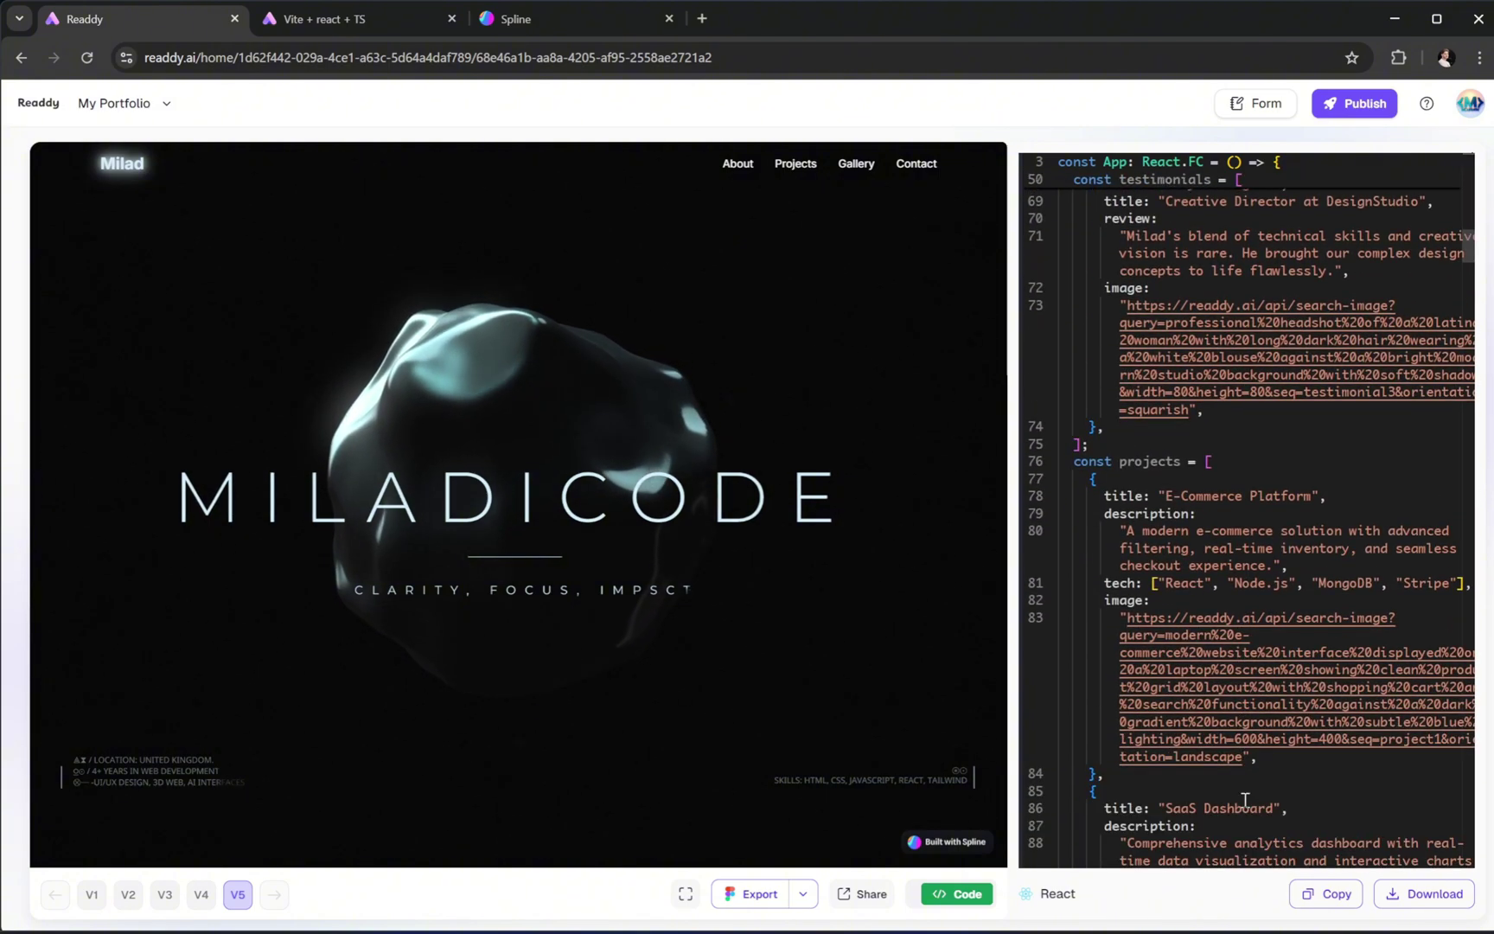
pyautogui.scroll(-15, 1245, 800)
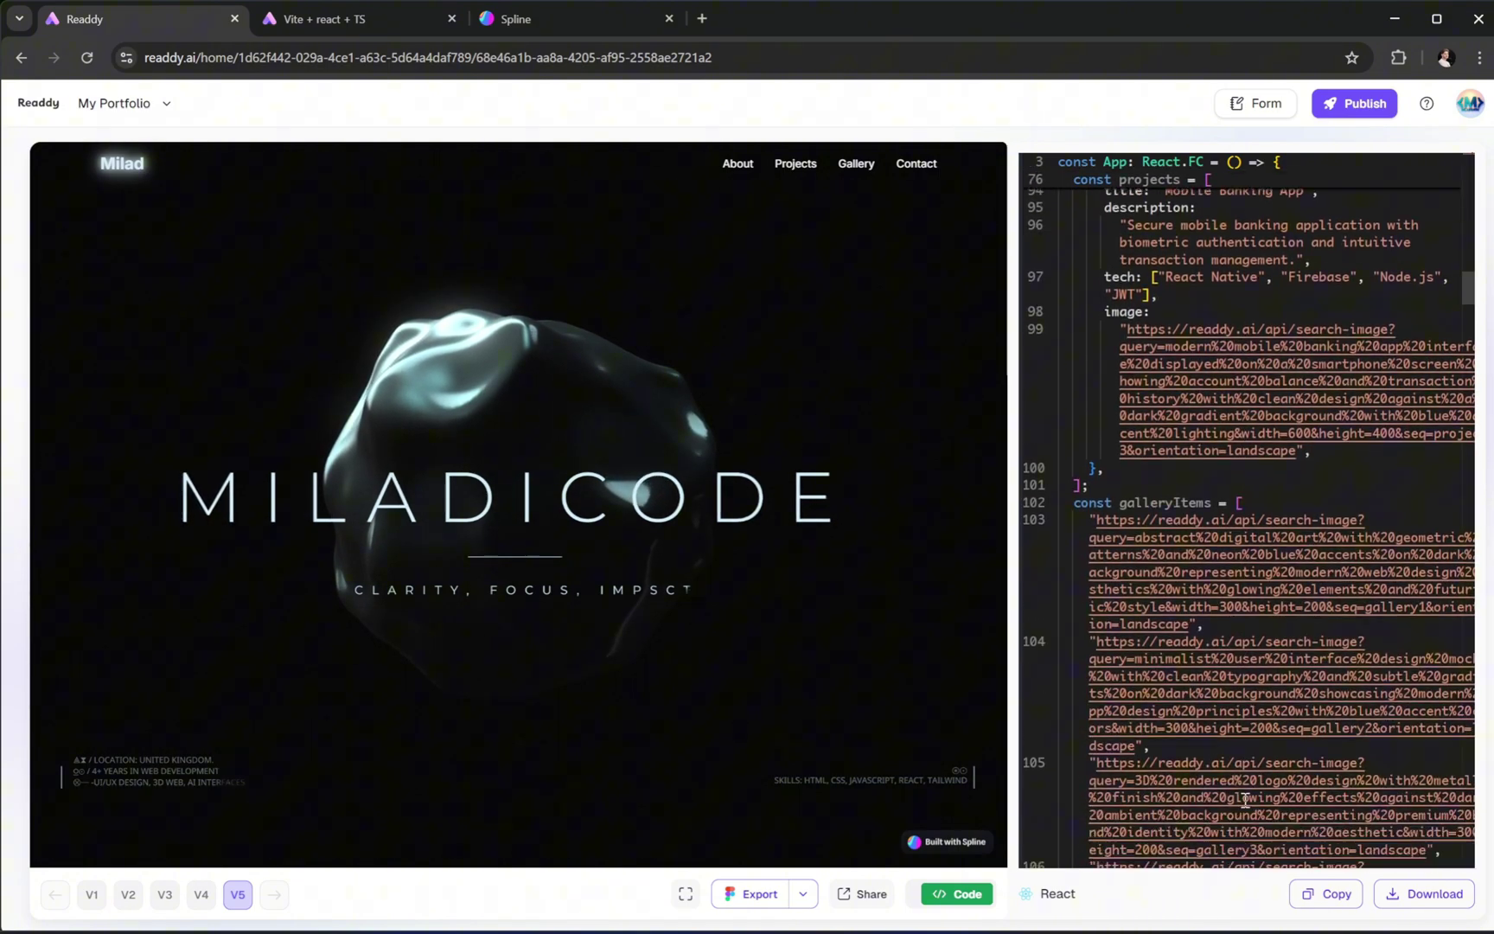
pyautogui.scroll(-20, 1245, 800)
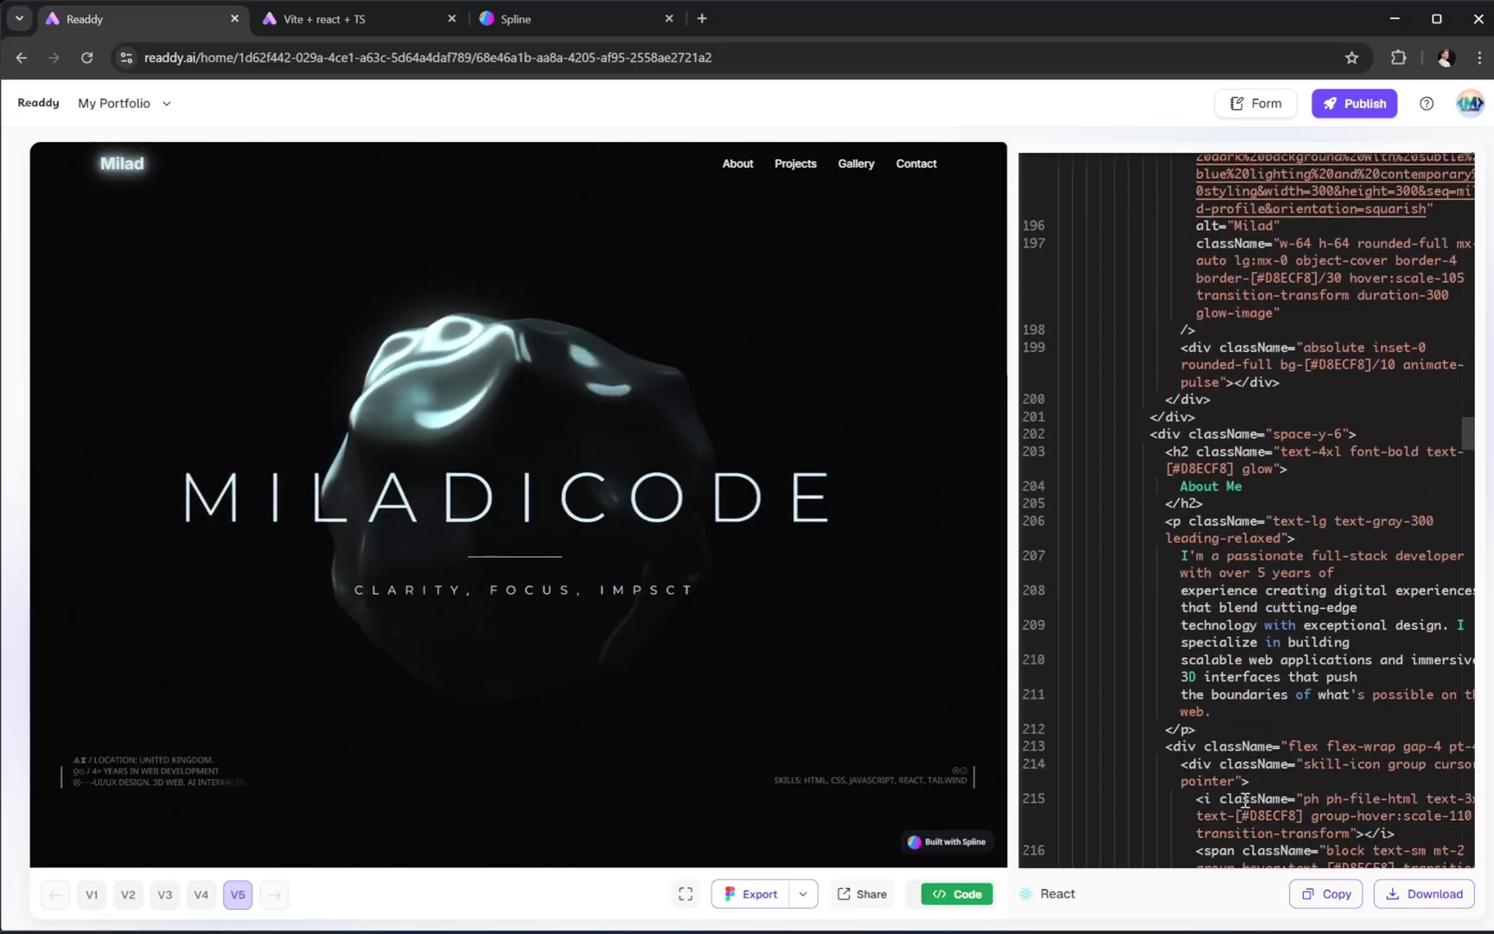
pyautogui.scroll(-20, 1245, 799)
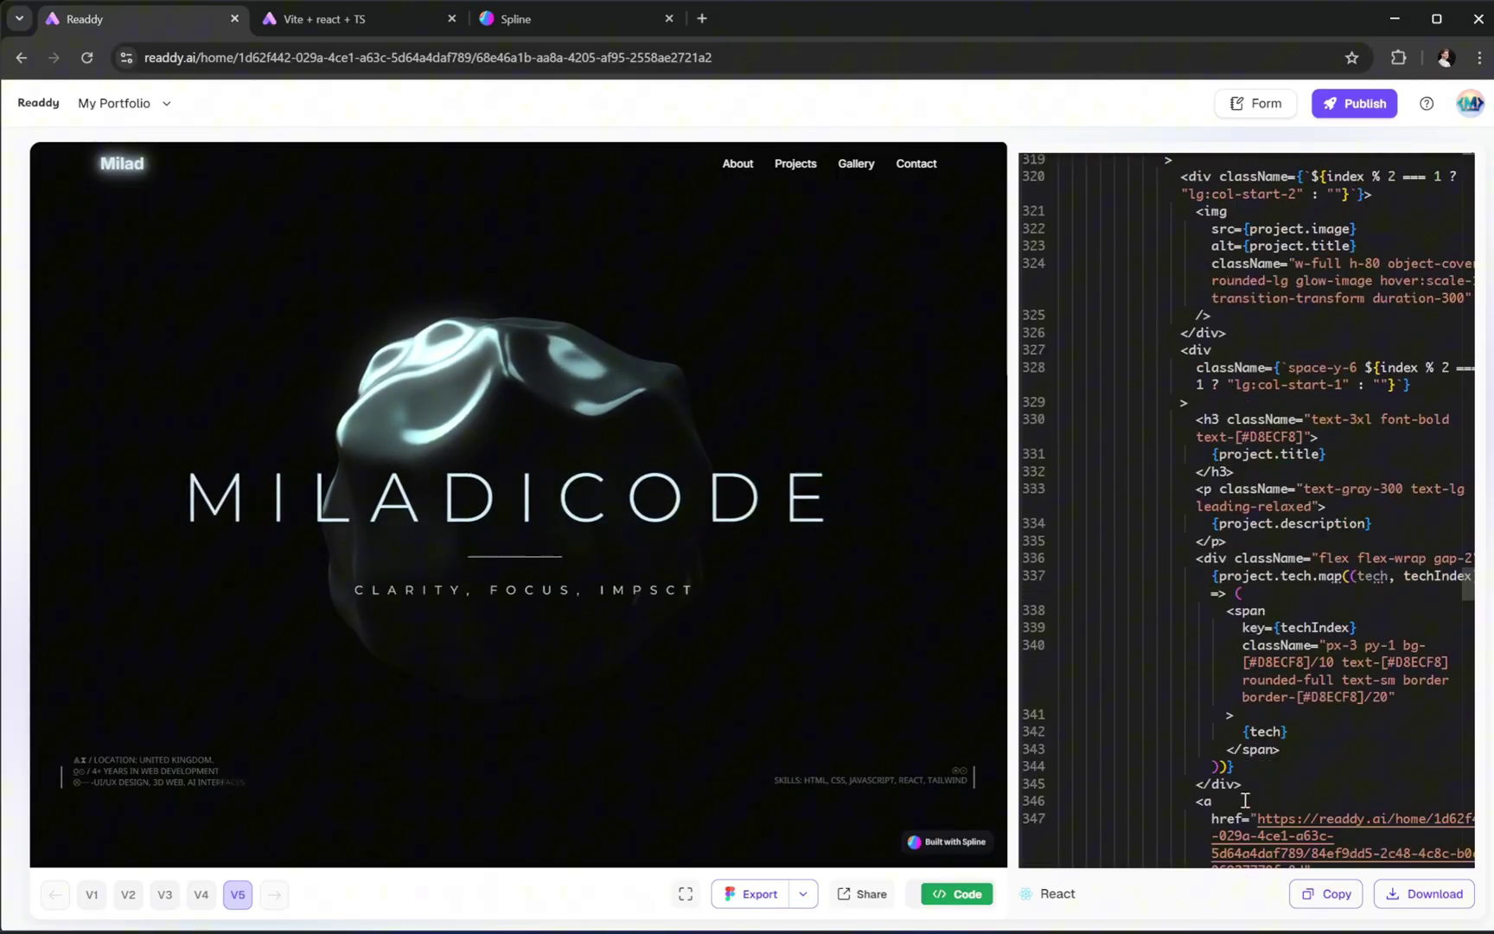
pyautogui.scroll(-20, 1245, 800)
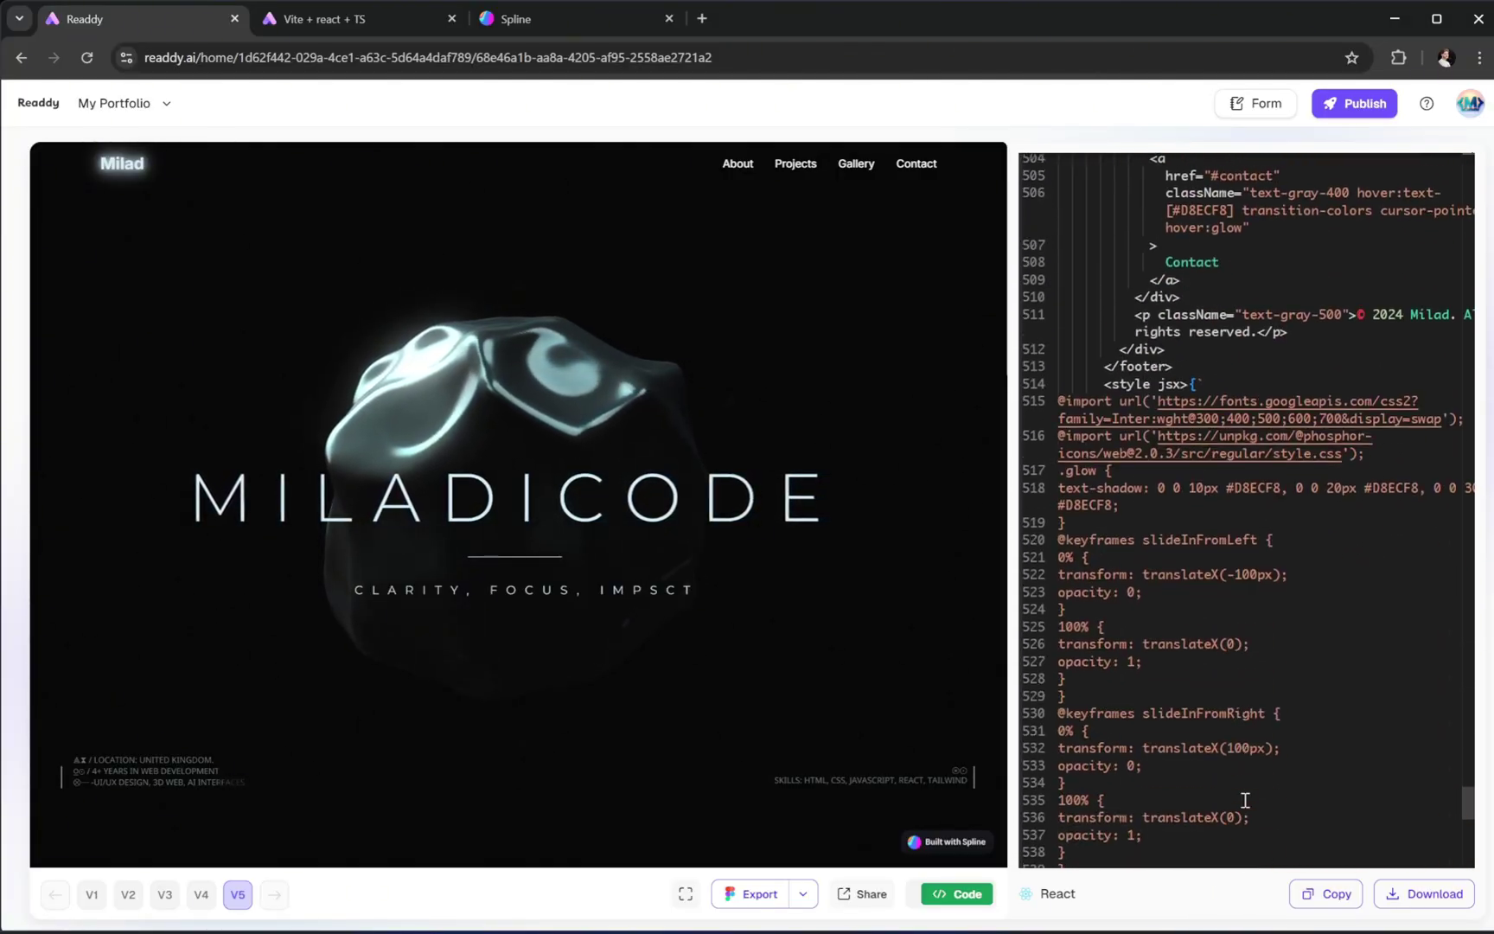
pyautogui.scroll(-3, 1245, 799)
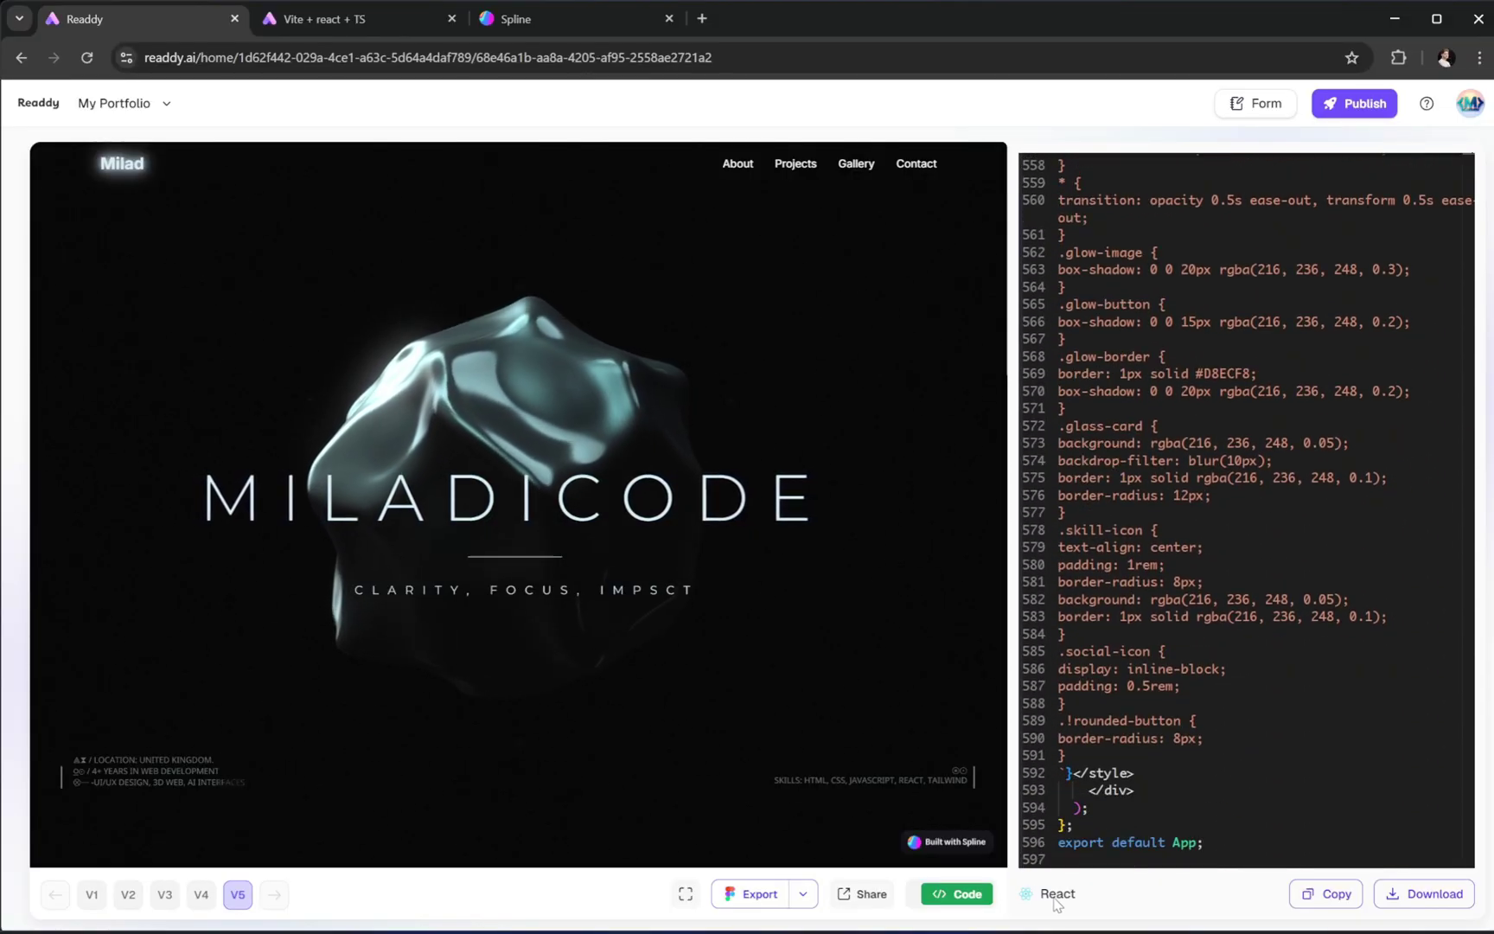
pyautogui.click(964, 895)
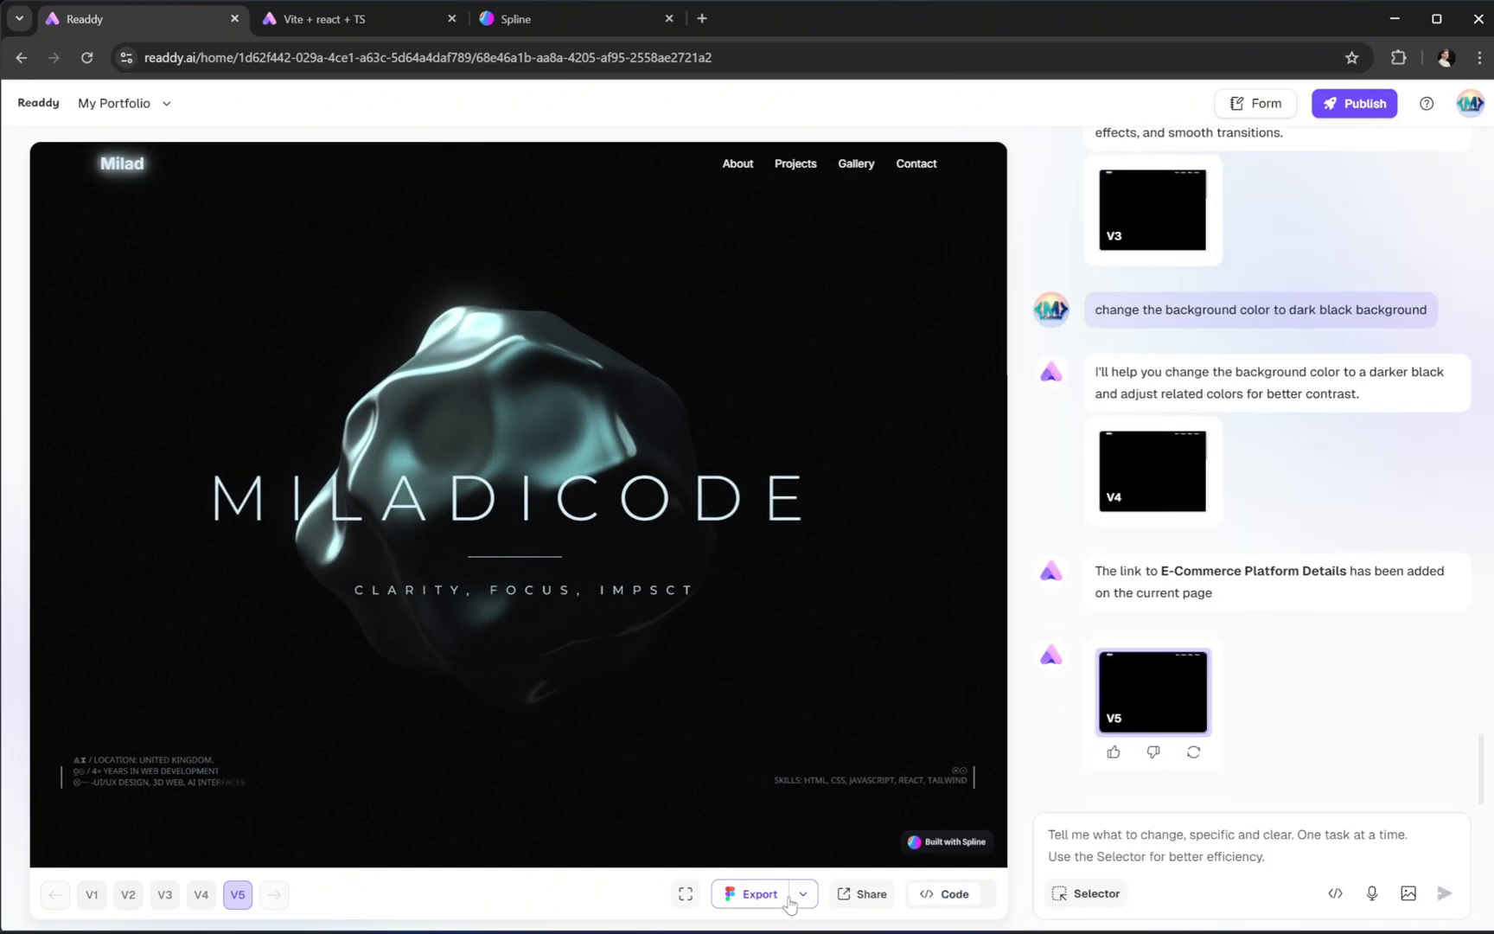
# Step: Export the current portfolio page to Figma, leaving the other export destinations unused
pyautogui.click(803, 896)
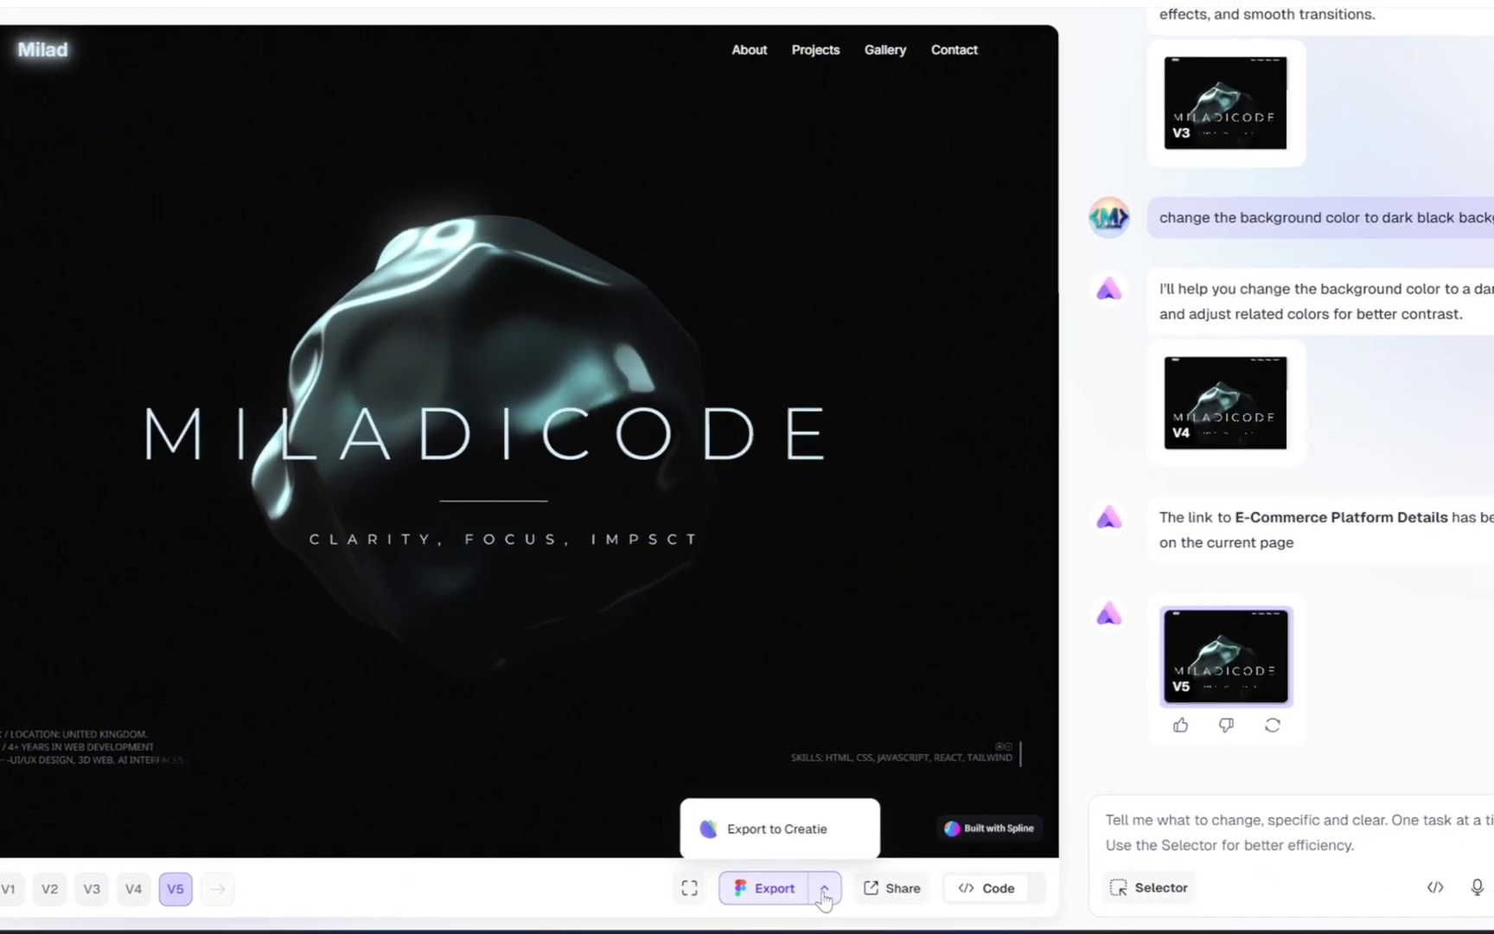
pyautogui.click(769, 890)
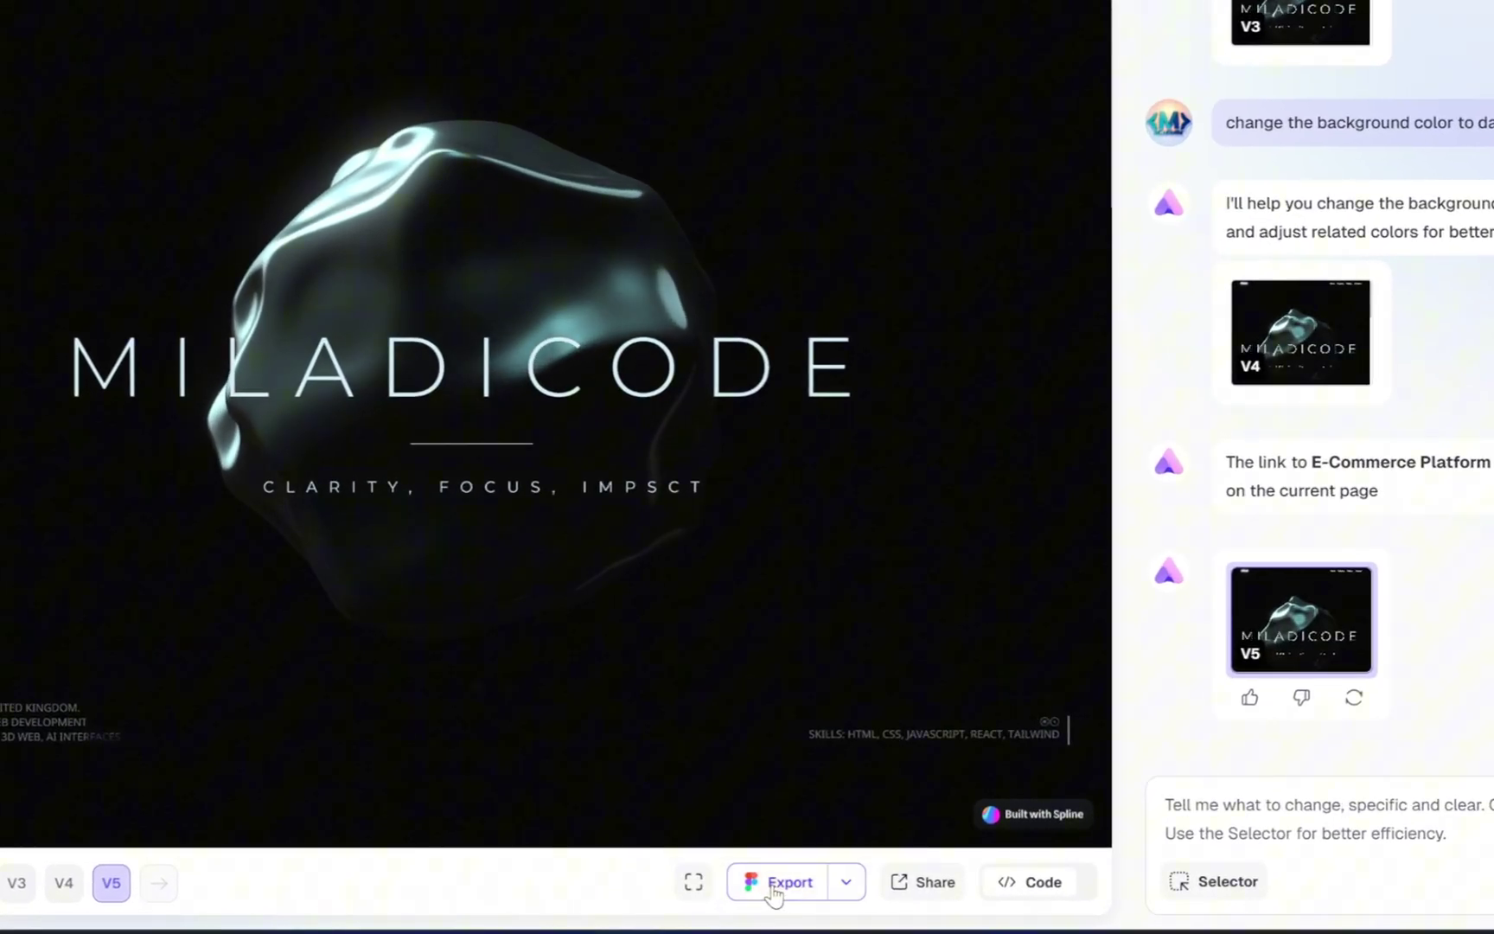
pyautogui.click(796, 890)
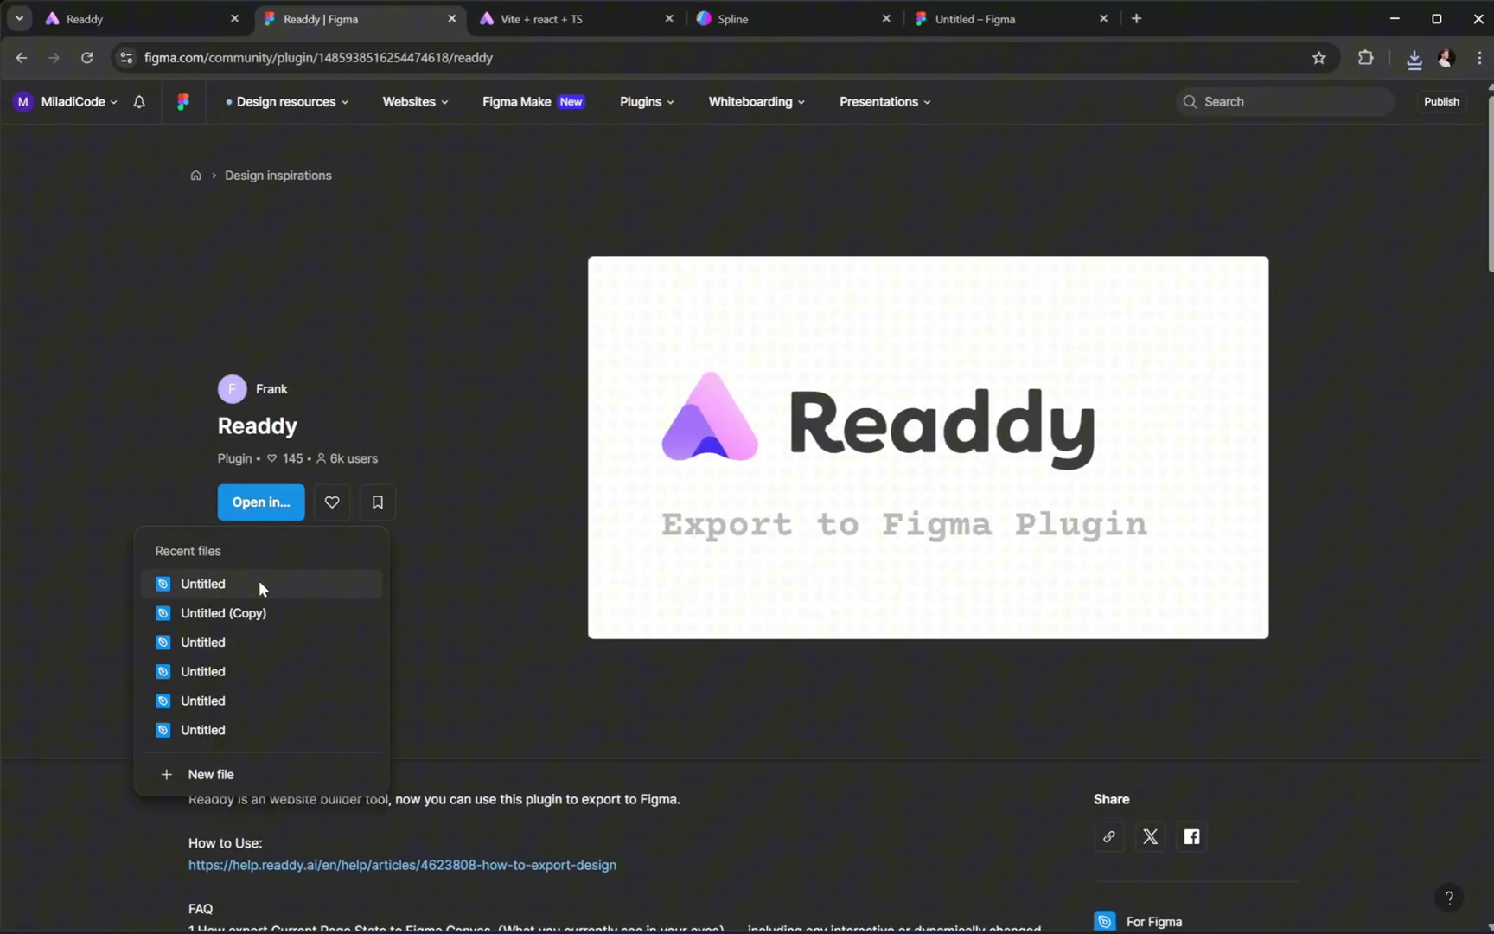
# Step: Run the Readdy plugin in a recent Untitled file and paste in the exported portfolio page
pyautogui.click(258, 582)
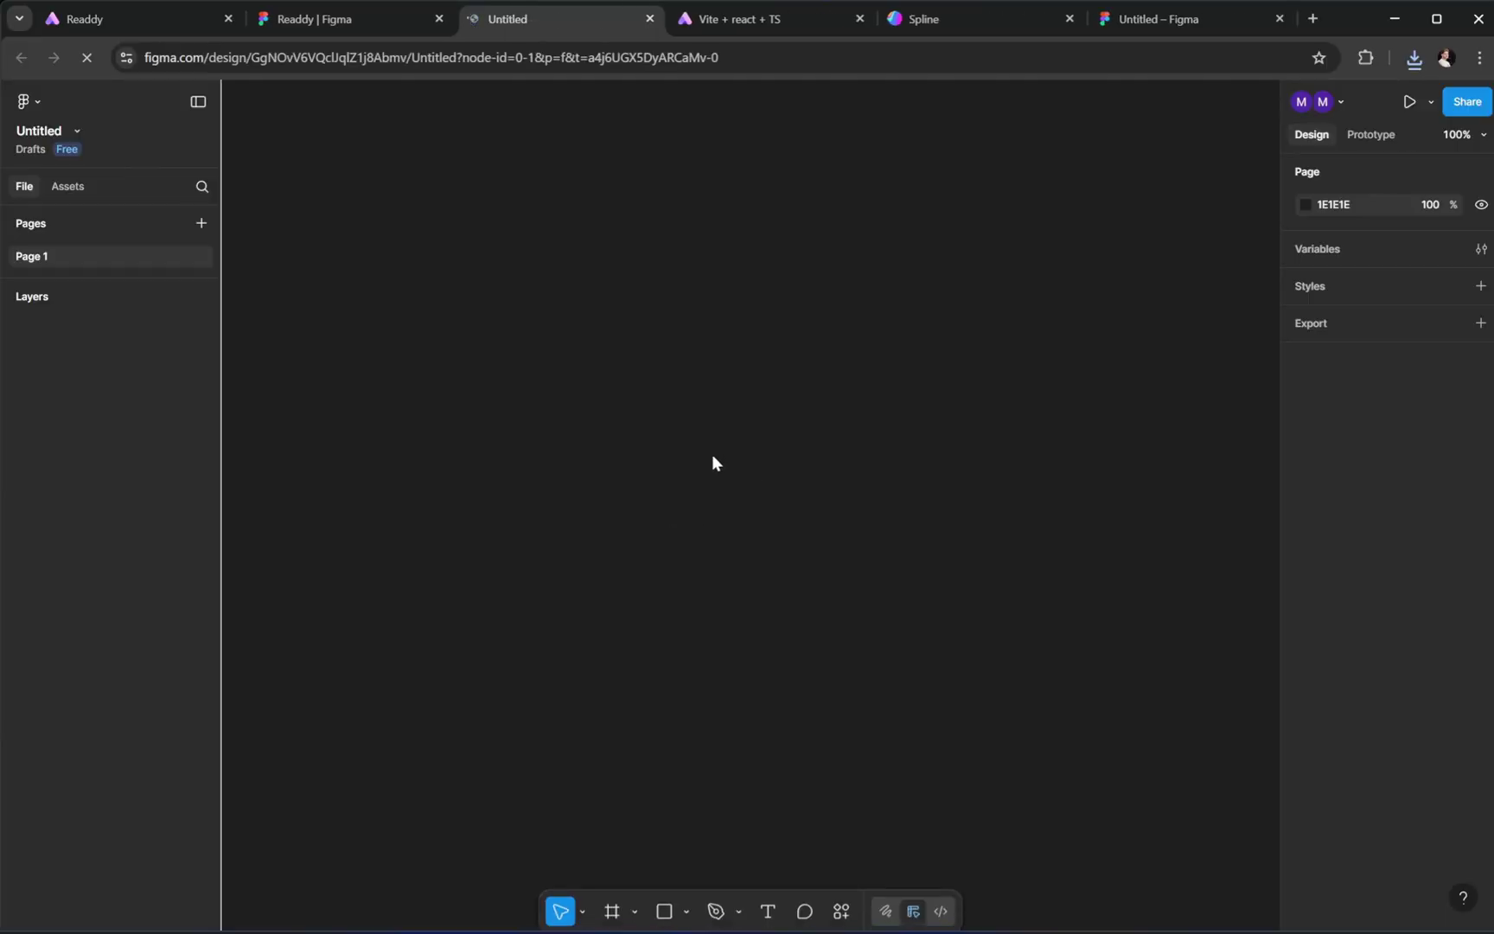
pyautogui.click(929, 849)
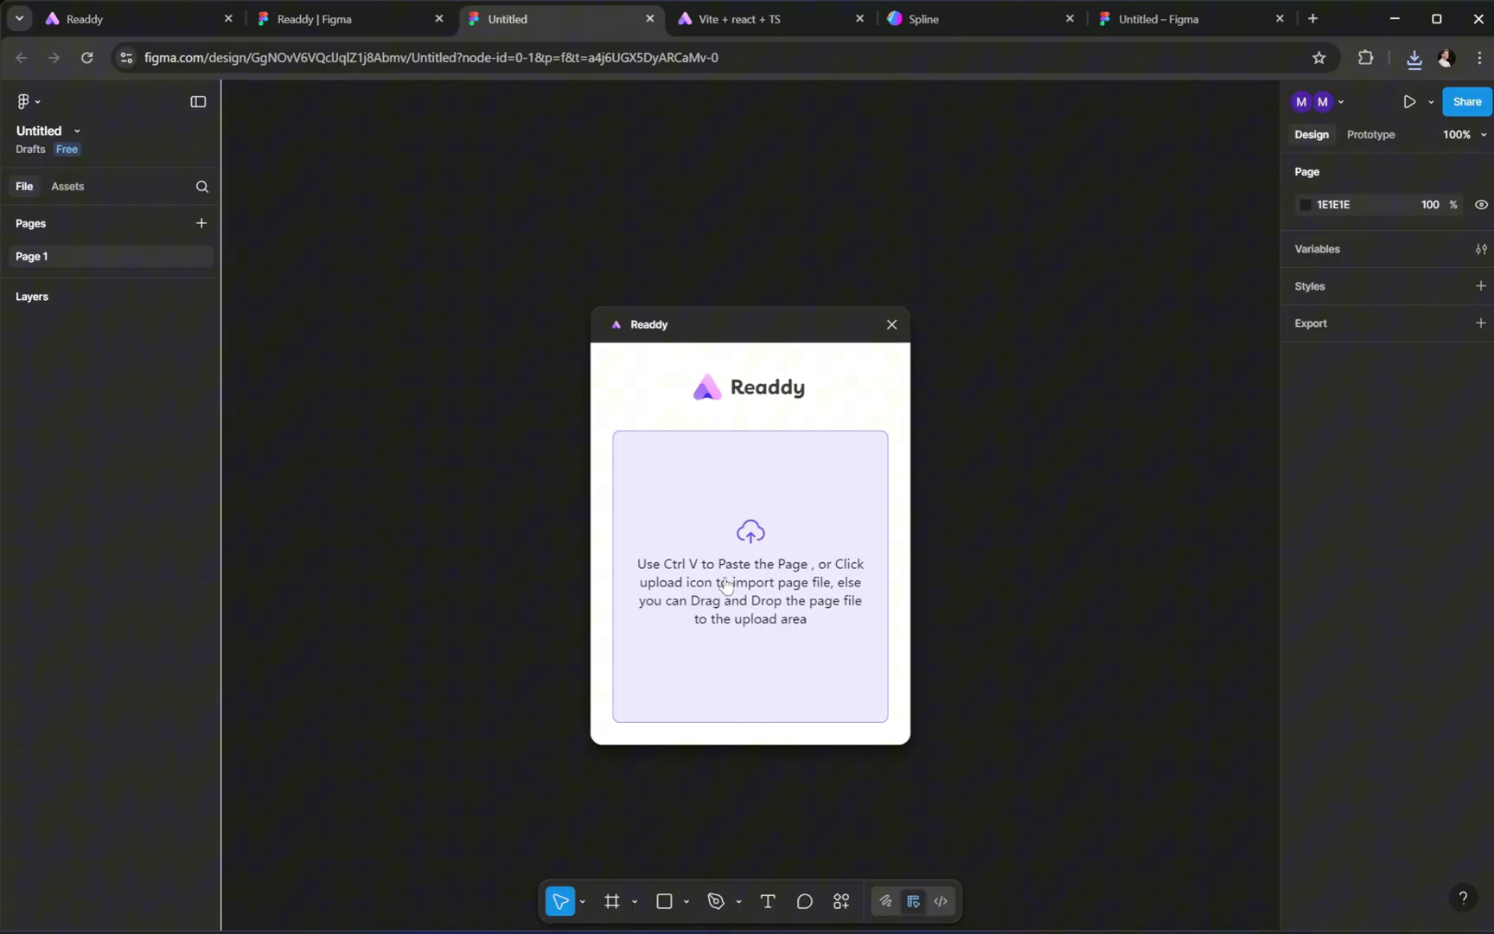
pyautogui.hotkey('ctrl', 'v')
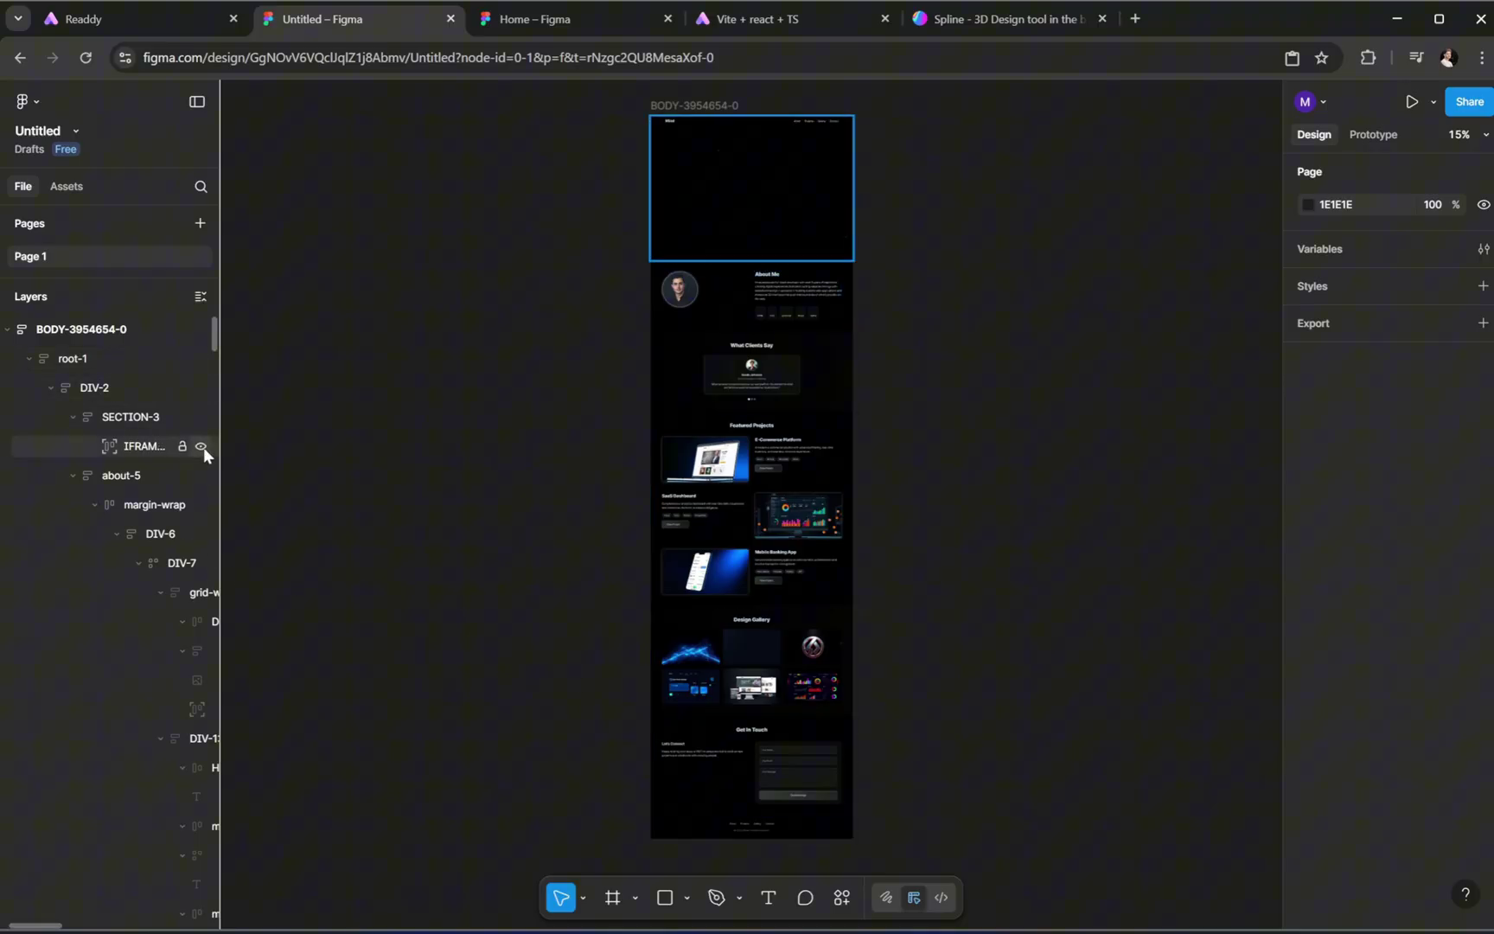
# Step: Widen the Layers panel to show full layer names and browse the imported layers
pyautogui.moveTo(218, 467); pyautogui.dragTo(406, 514)
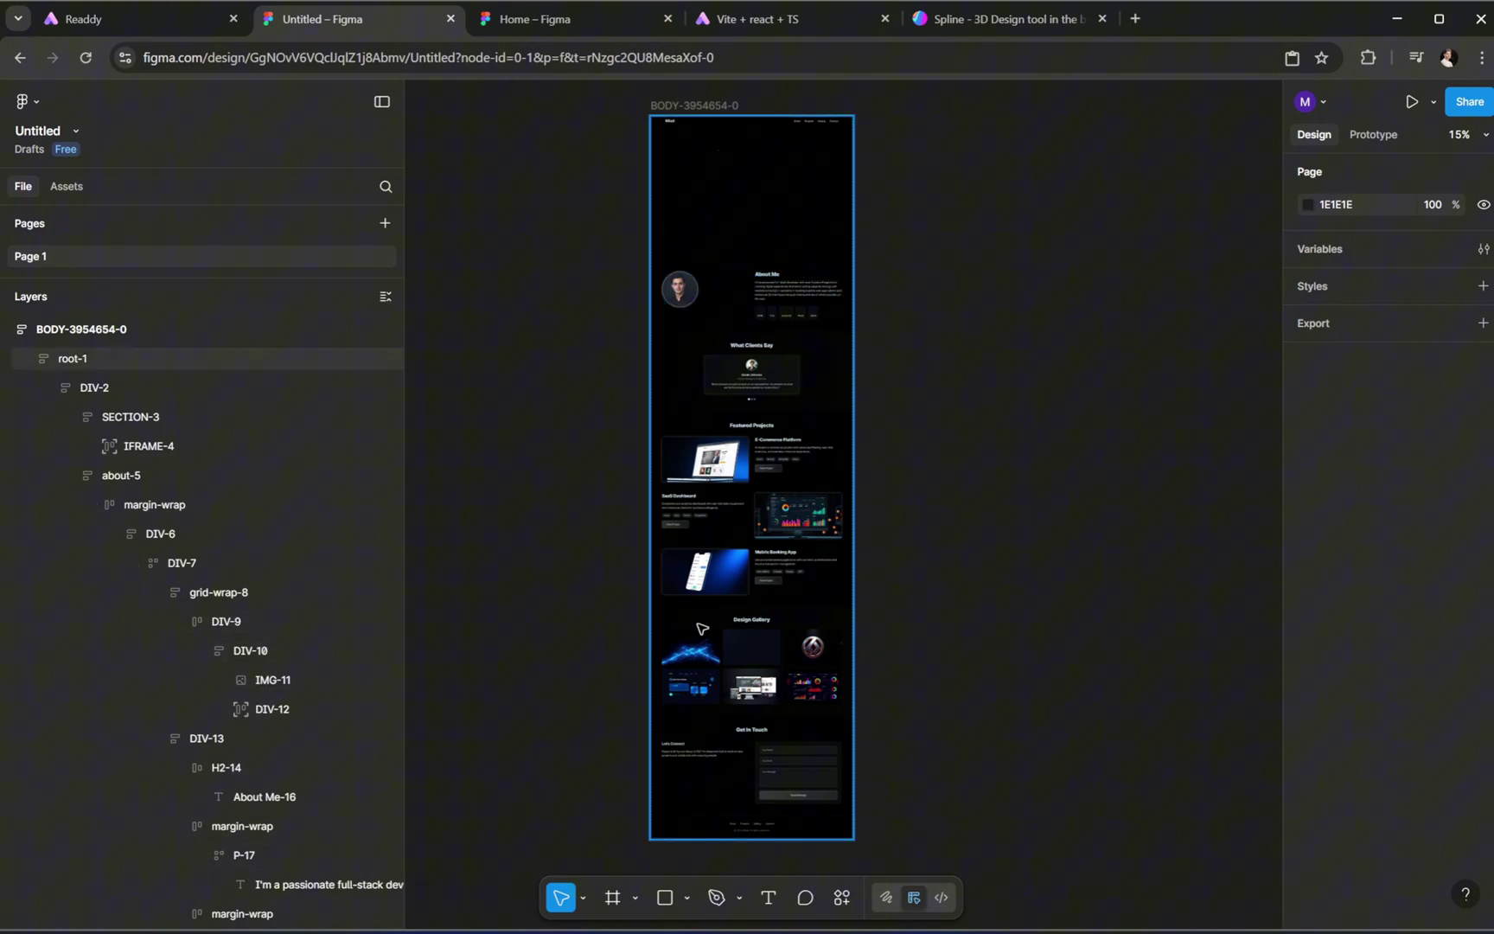
pyautogui.keyDown('ctrl'); pyautogui.scroll(5, 702, 628); pyautogui.keyUp('ctrl')
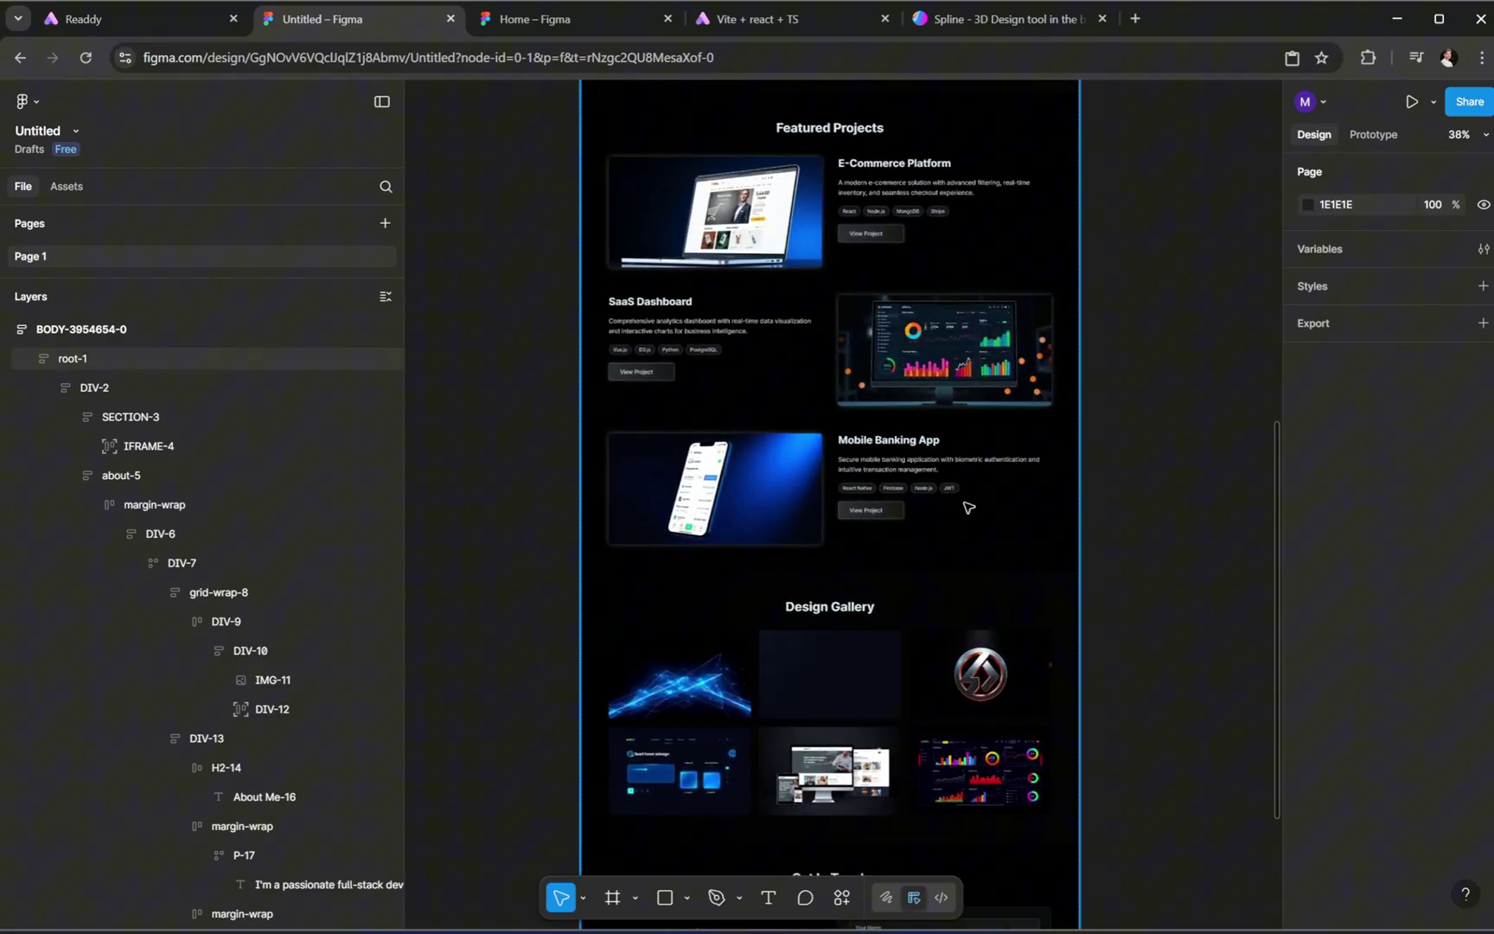
pyautogui.scroll(-3, 891, 510)
pyautogui.scroll(10, 962, 521)
pyautogui.scroll(2, 952, 508)
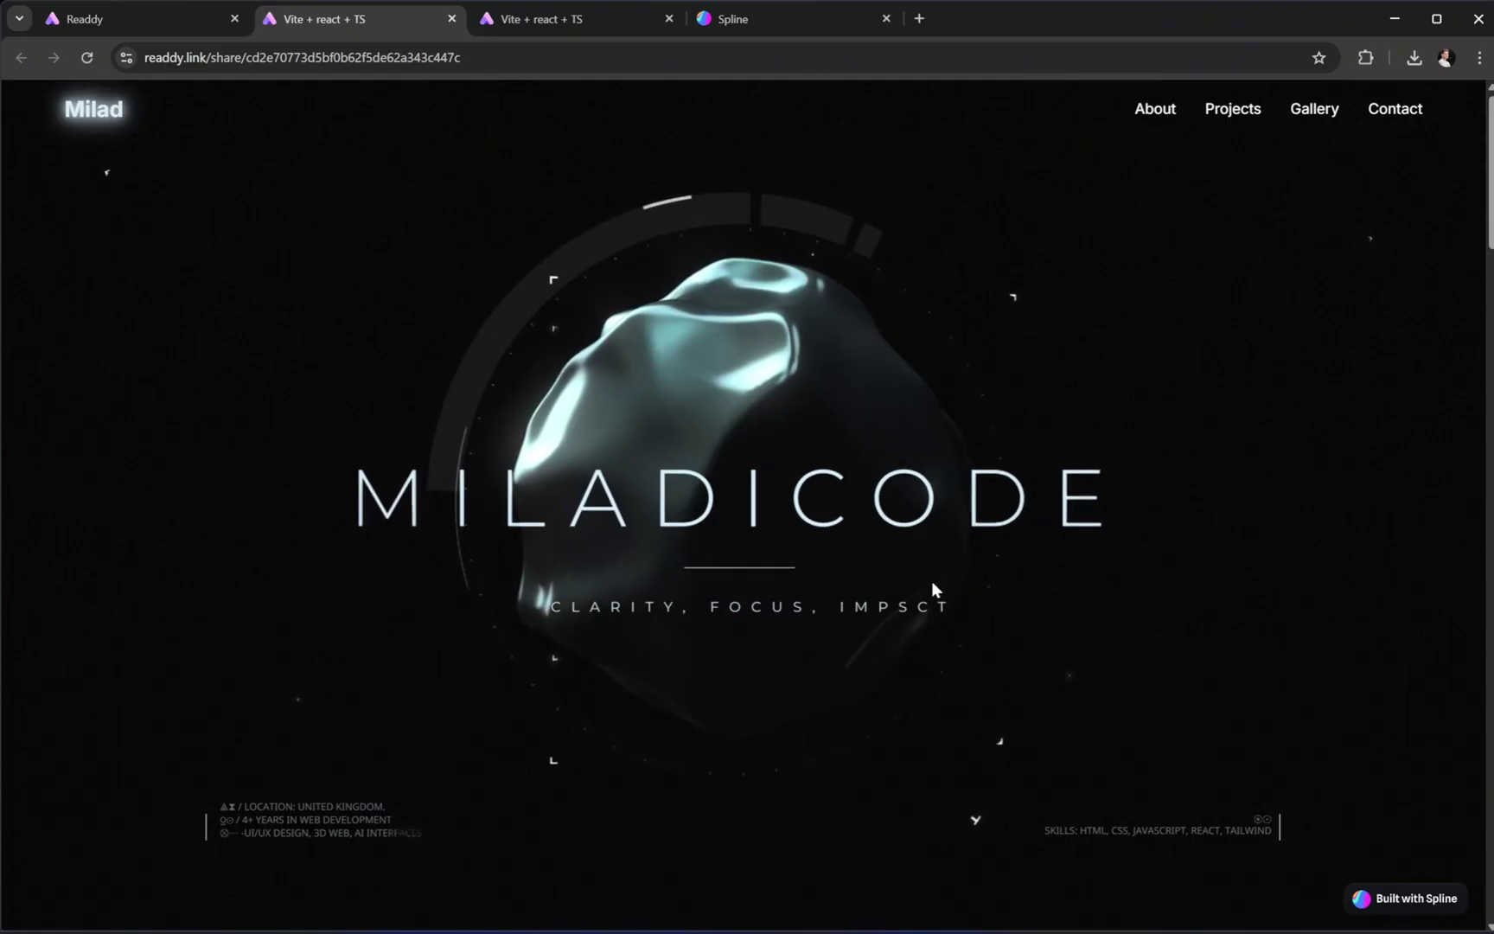
# Step: Scroll to the testimonials and cycle through to the third client testimonial
pyautogui.scroll(-5, 931, 588)
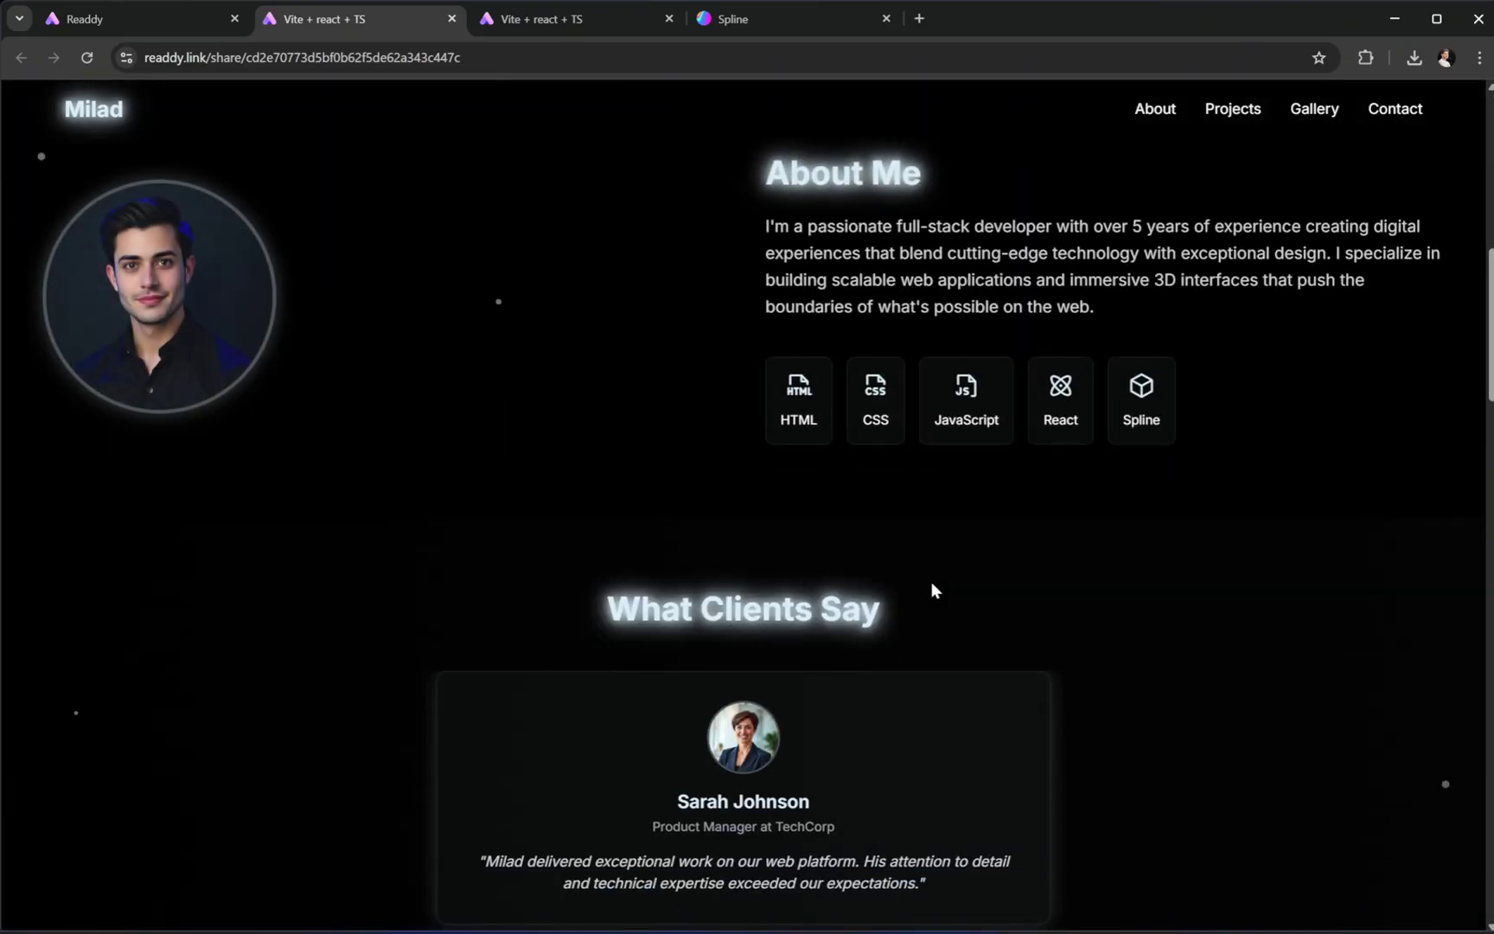
pyautogui.scroll(-1, 1078, 586)
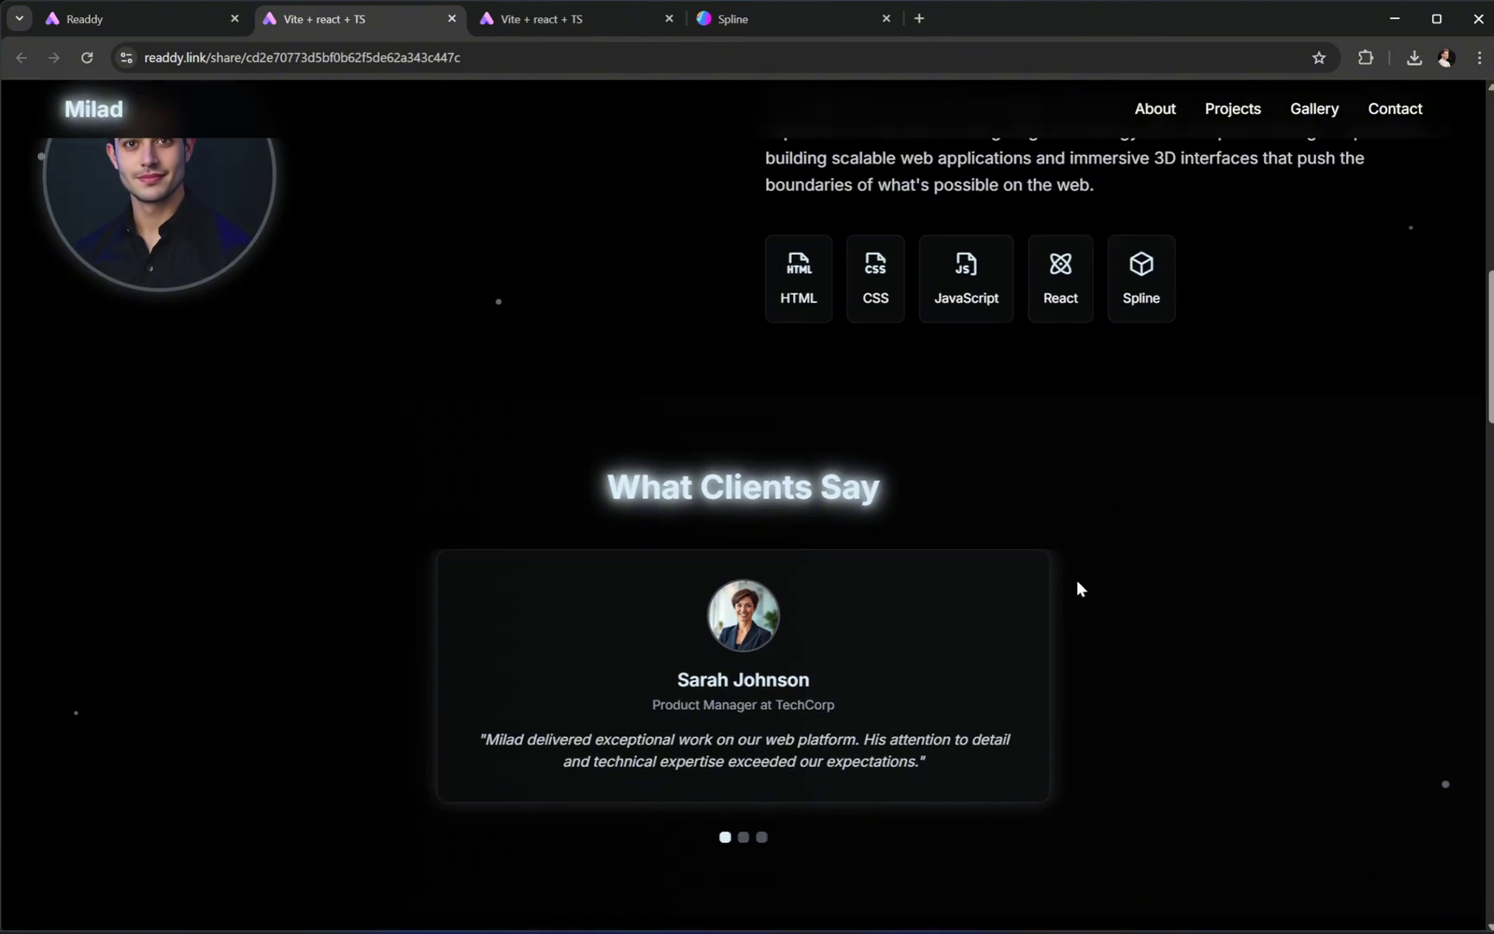
pyautogui.click(743, 838)
pyautogui.click(761, 838)
# Step: Scroll past the three featured projects and design gallery to the Get In Touch form and footer
pyautogui.scroll(-3, 764, 840)
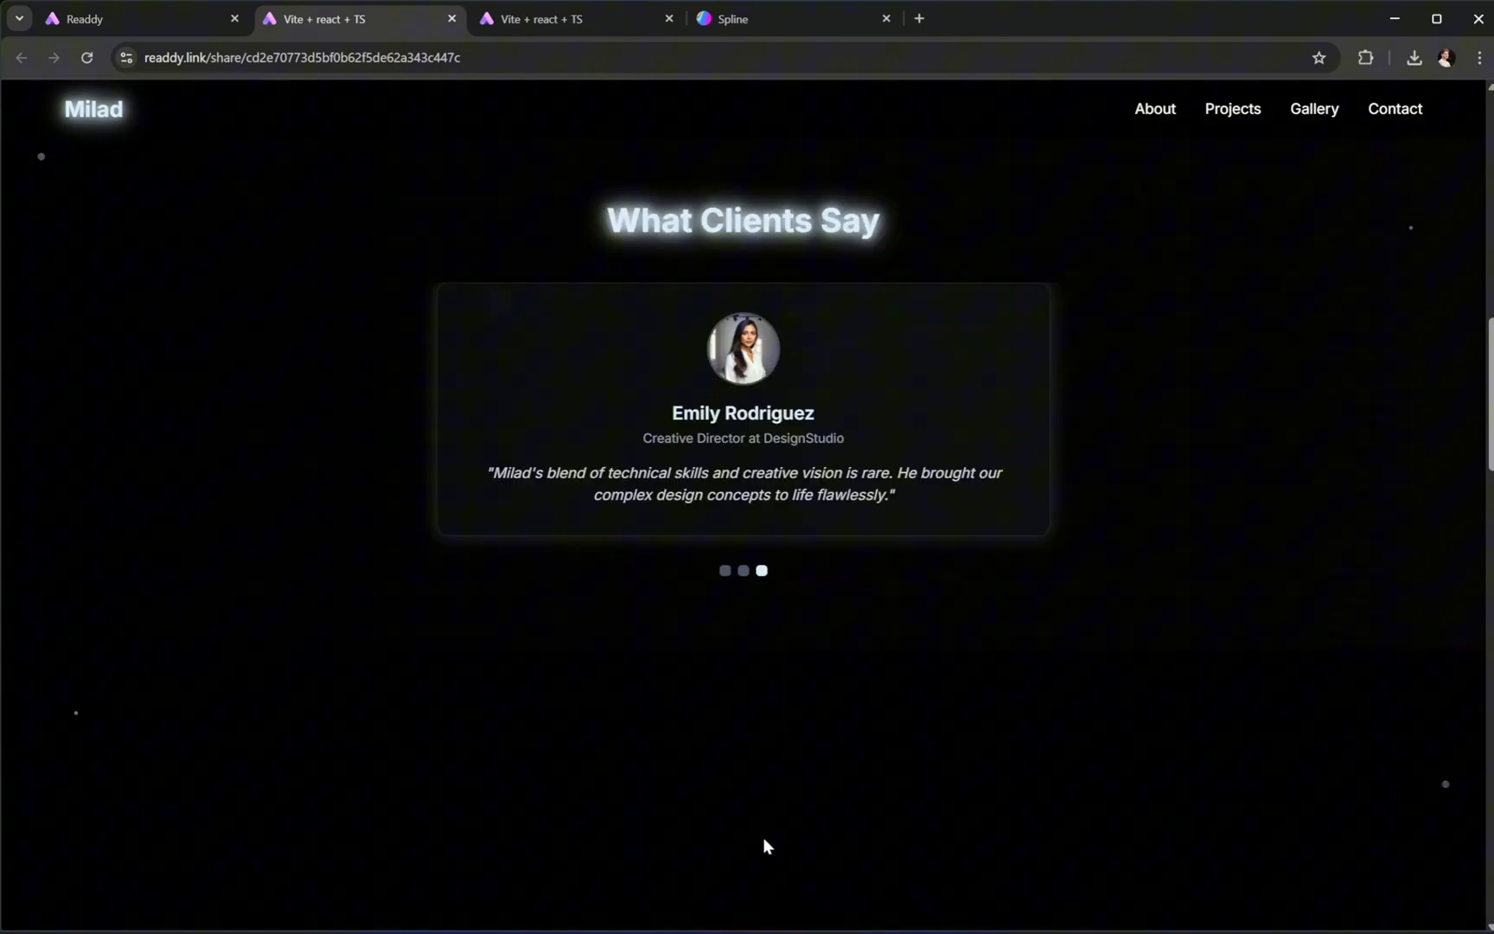
pyautogui.scroll(-3, 763, 837)
pyautogui.scroll(-4, 892, 660)
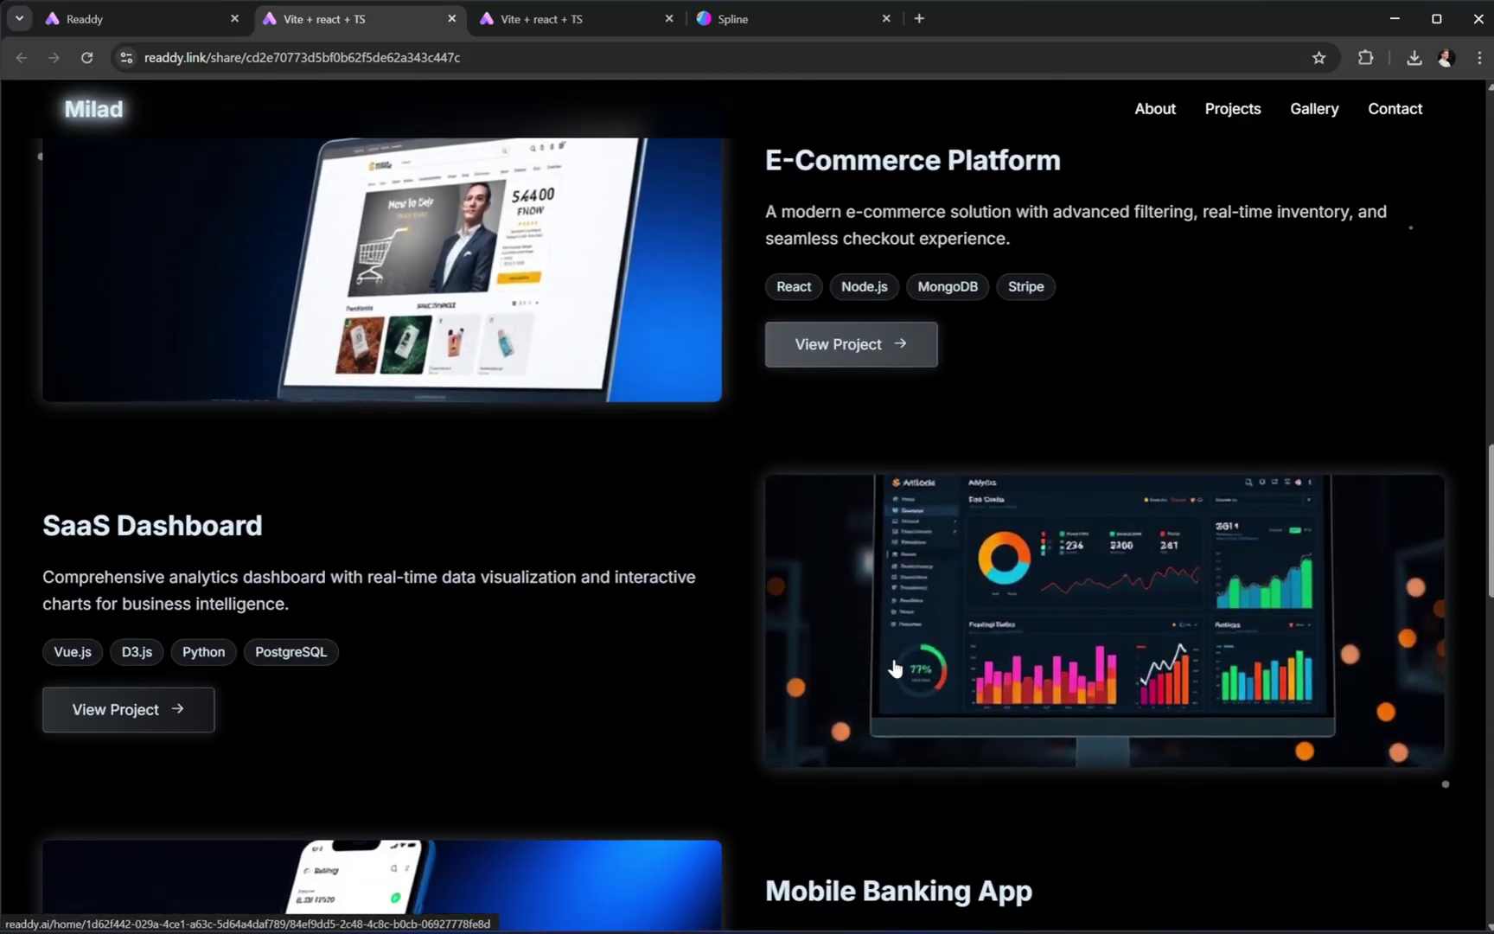
pyautogui.scroll(-1, 843, 756)
pyautogui.scroll(-4, 843, 757)
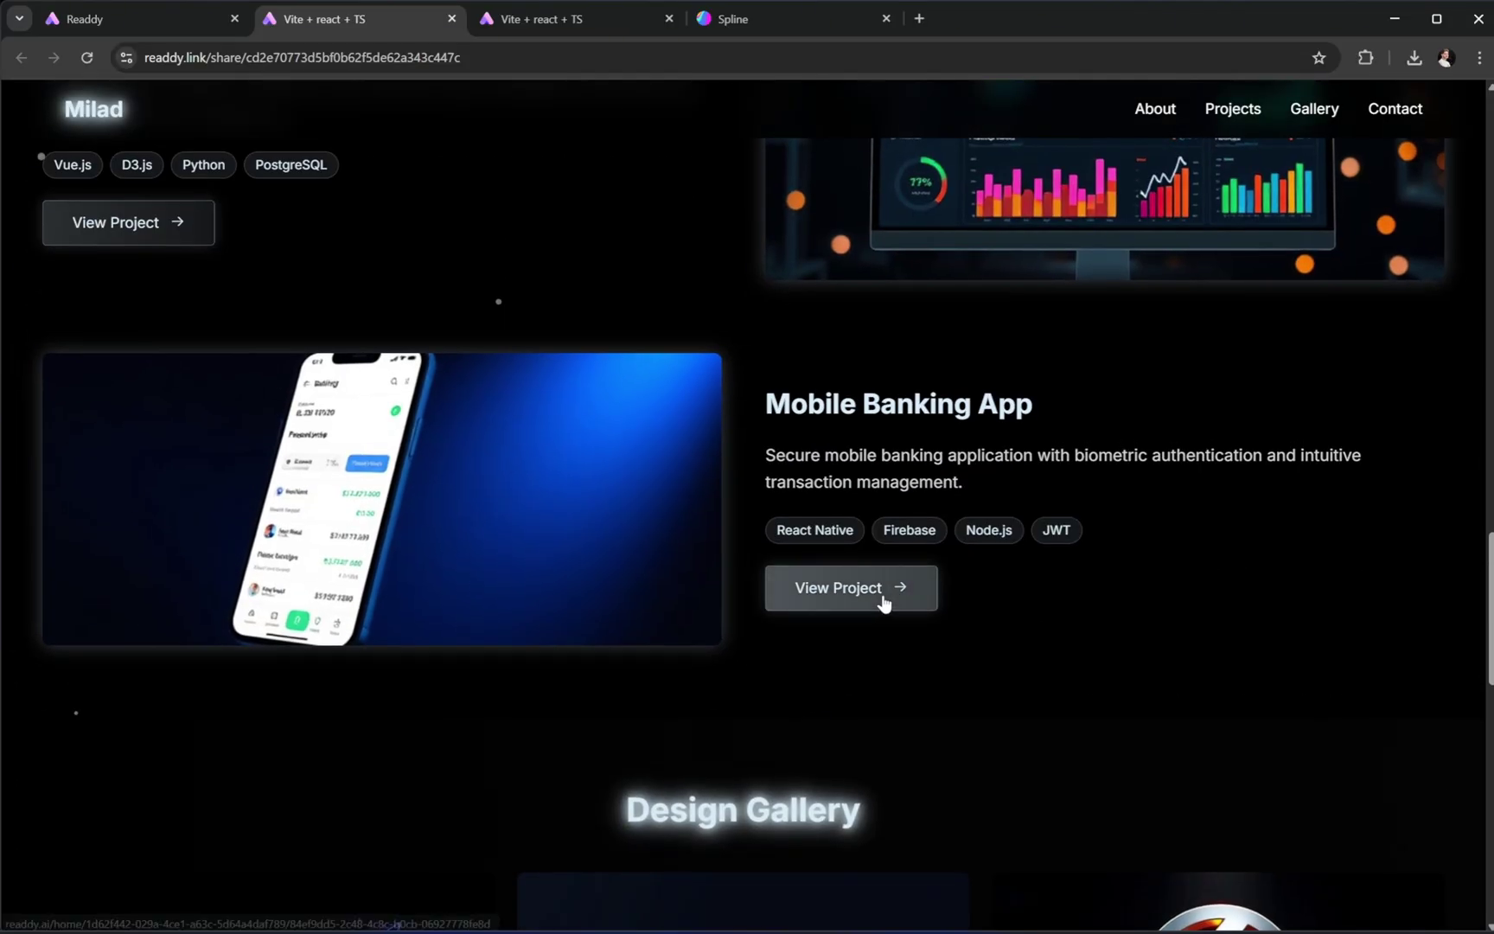
pyautogui.scroll(-4, 884, 603)
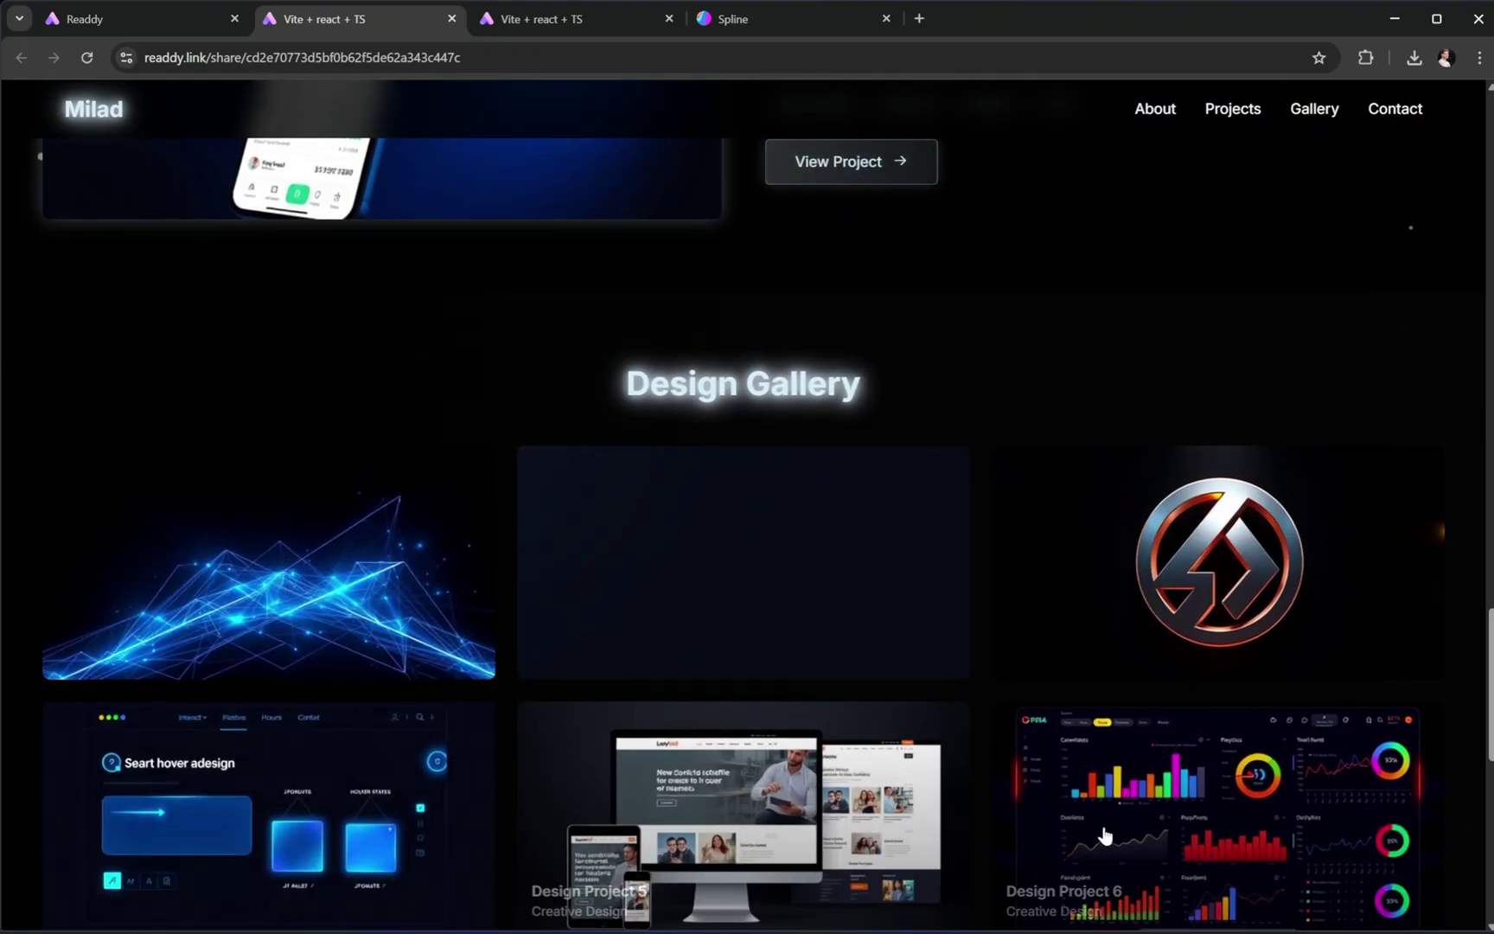
pyautogui.scroll(-7, 1138, 657)
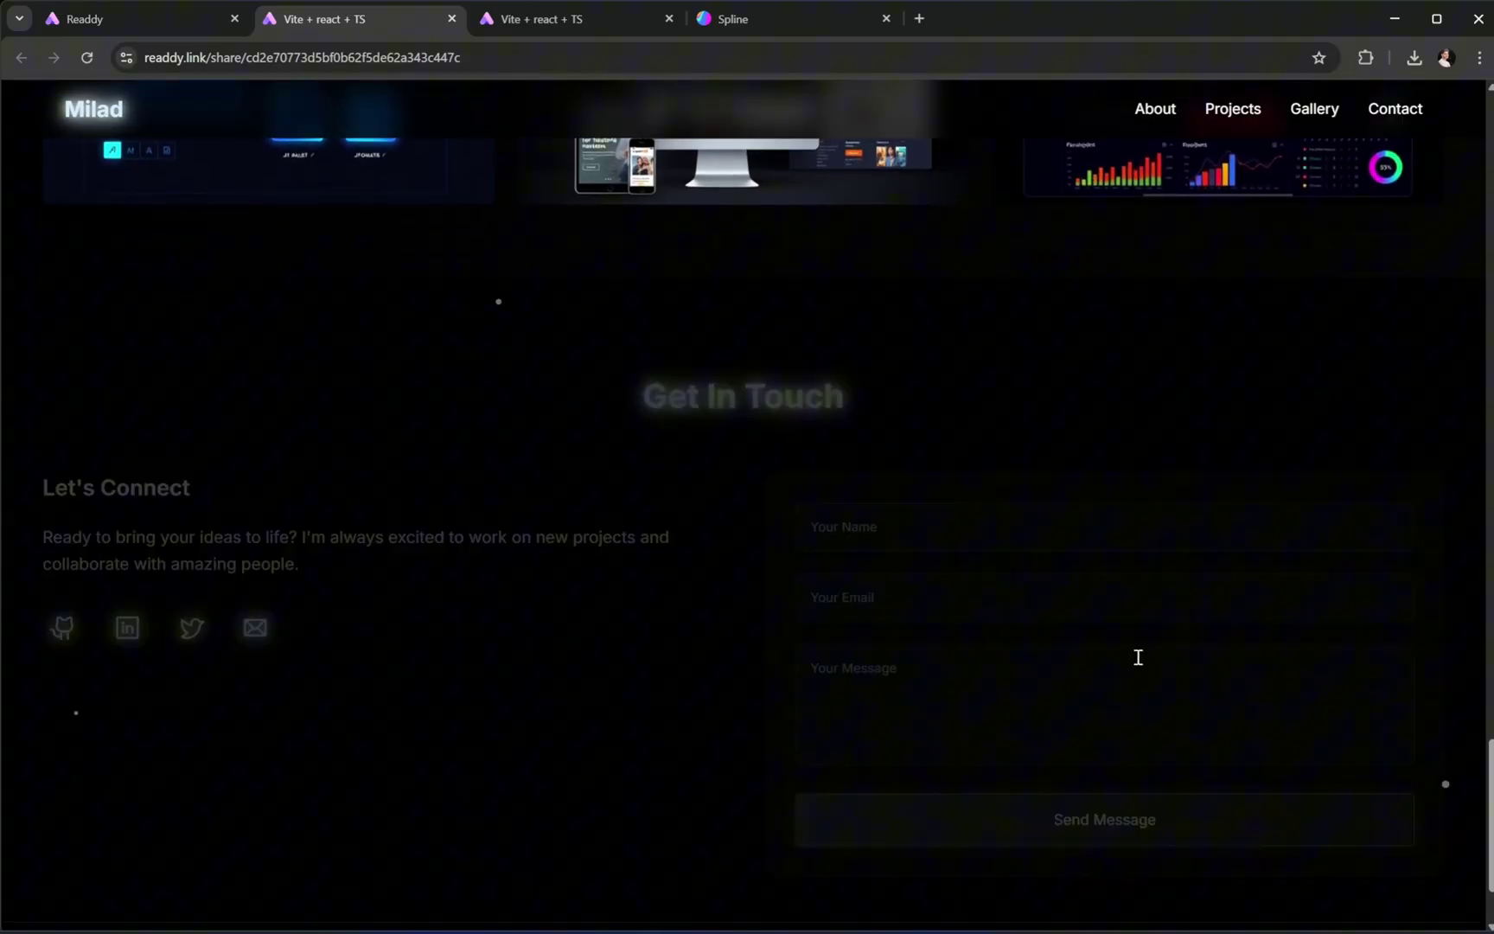
pyautogui.scroll(-2, 1137, 657)
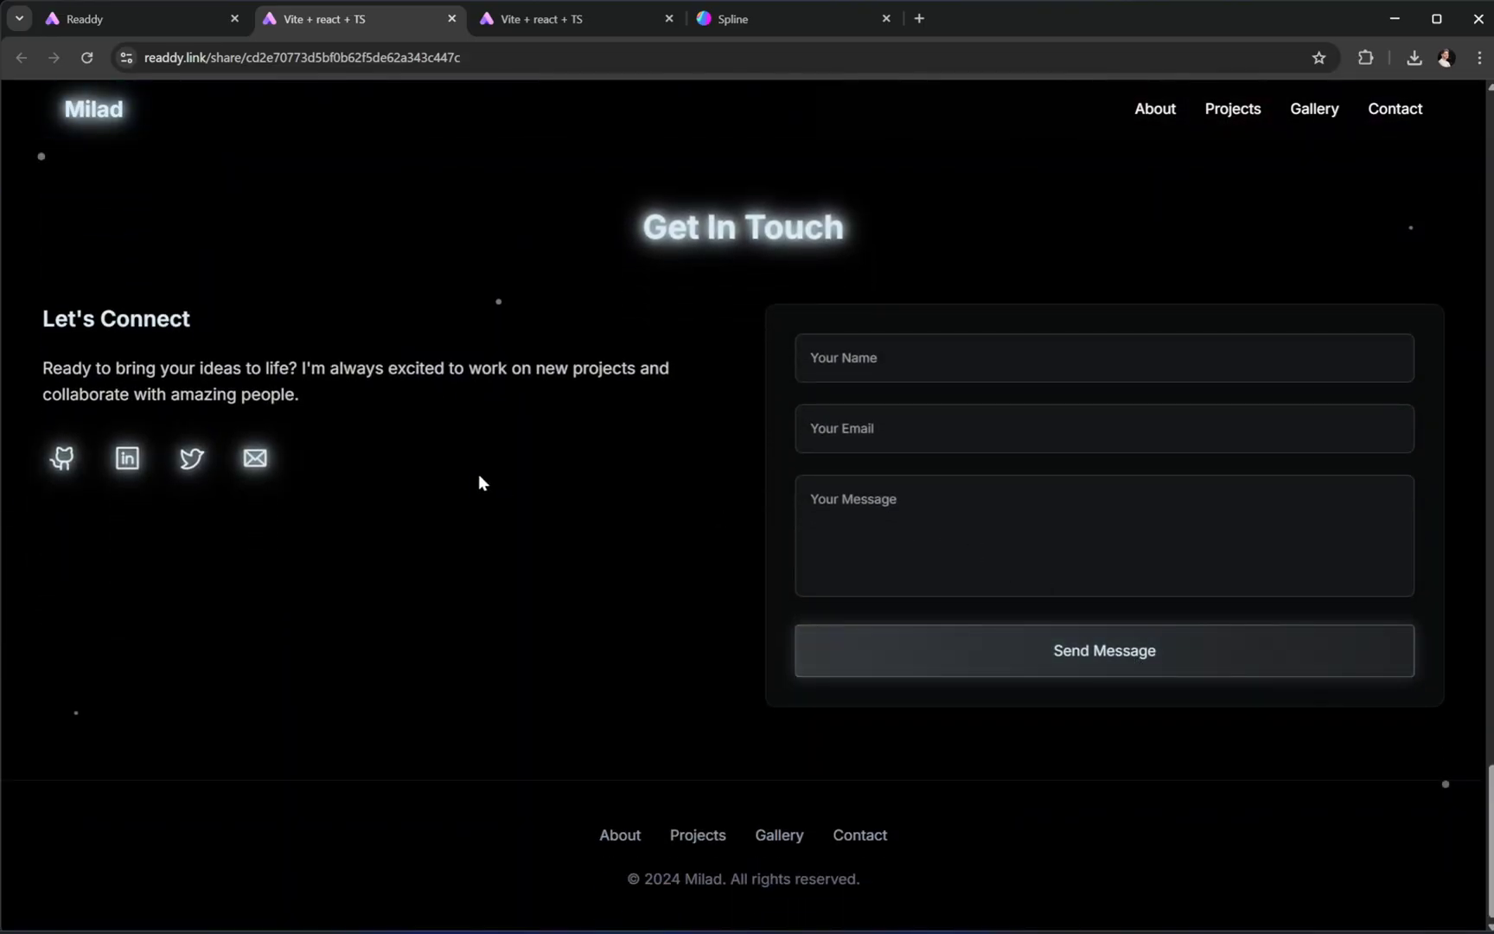